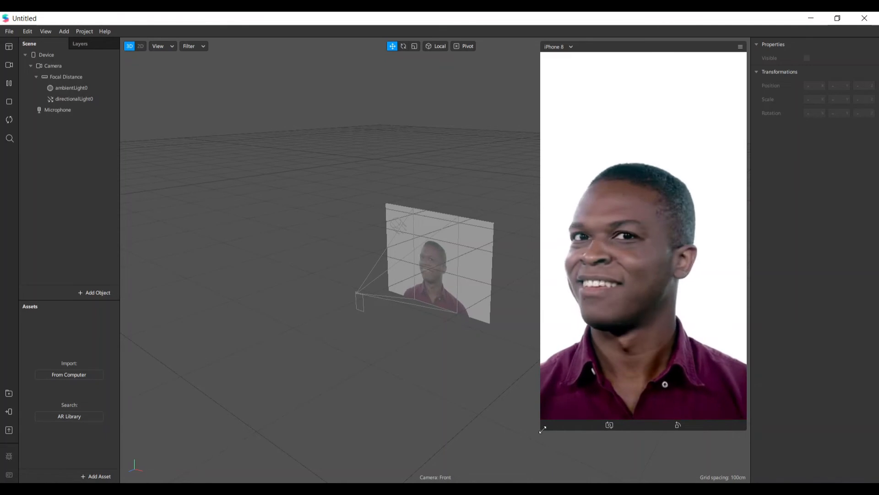
Shrink the iPhone 8 preview, and show the Patch Editor enlarged to cover more than half of the workspace height
left_click_drag(551, 424, 564, 389)
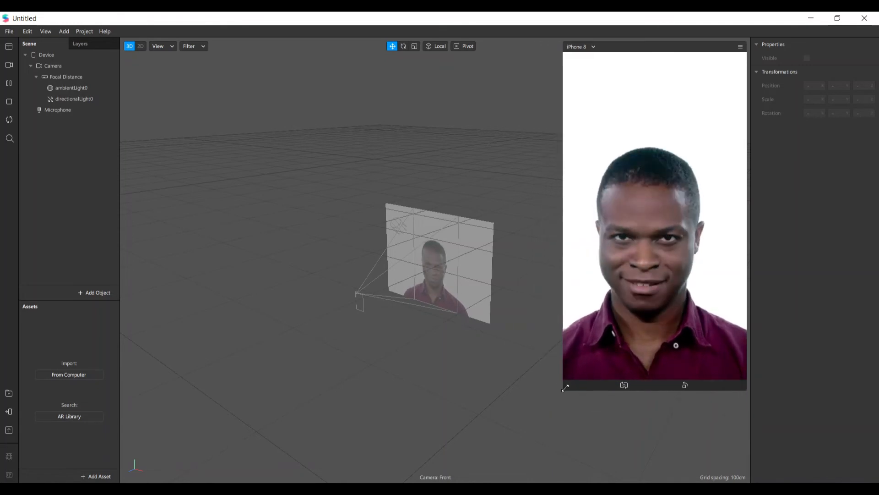
left_click_drag(563, 389, 619, 289)
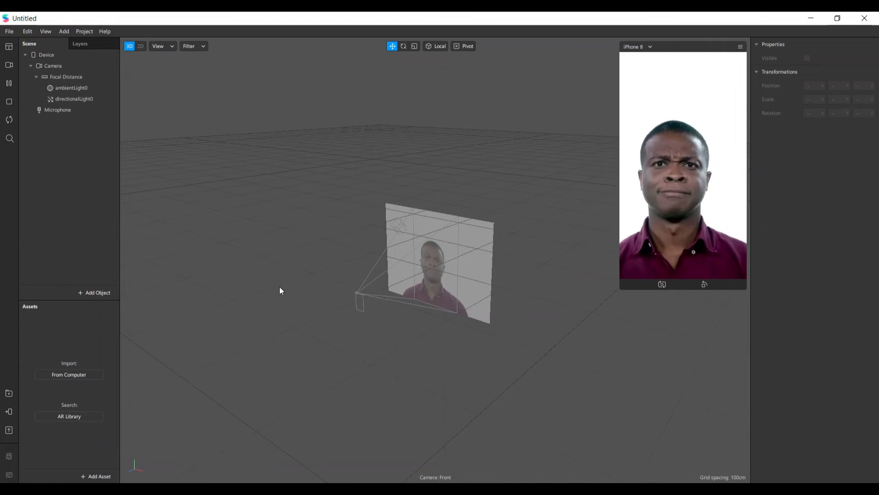
key("ctrl+alt+p")
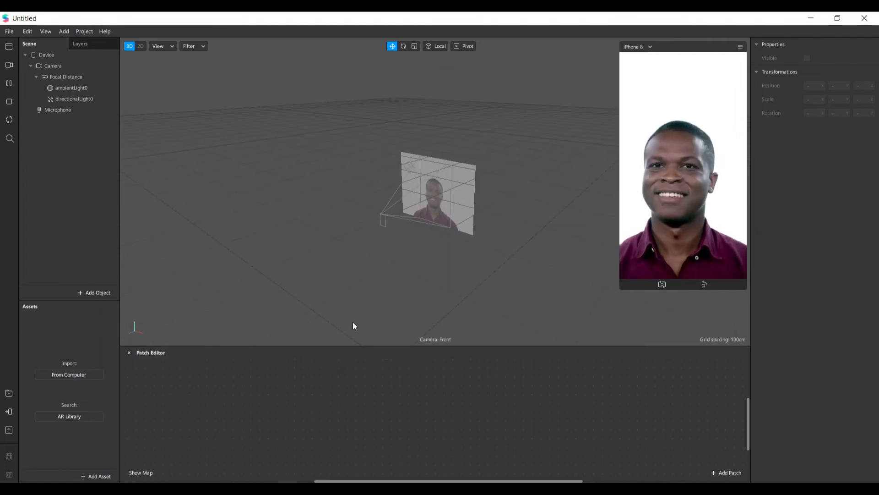
left_click_drag(355, 346, 356, 345)
left_click_drag(359, 311, 330, 206)
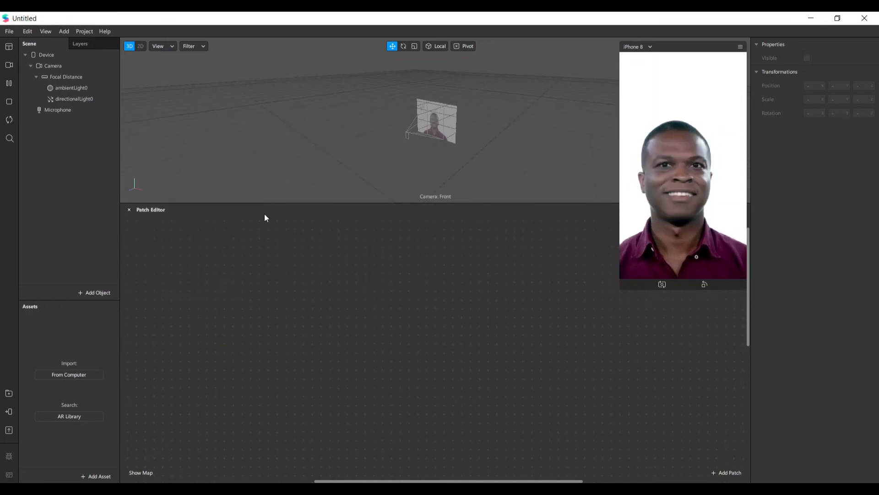
Extract the camera's texture and place the cameraTexture0 patch above the Device patch in the Patch Editor
left_click(51, 66)
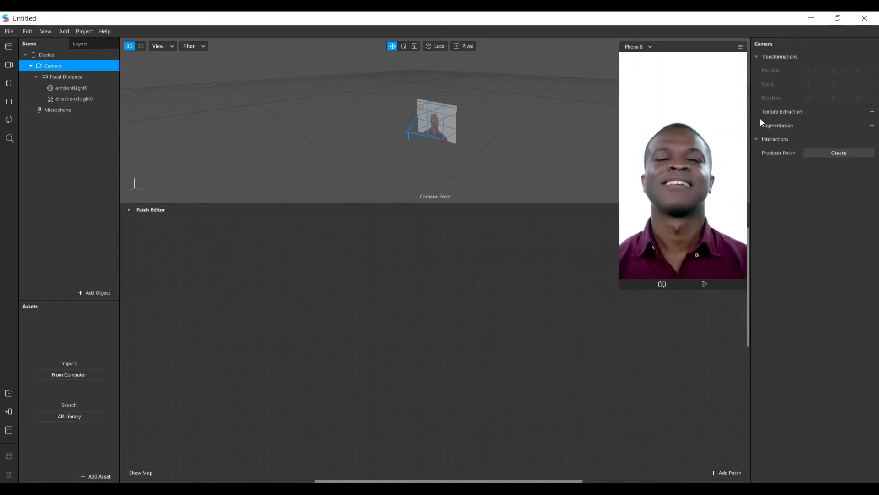
left_click(872, 111)
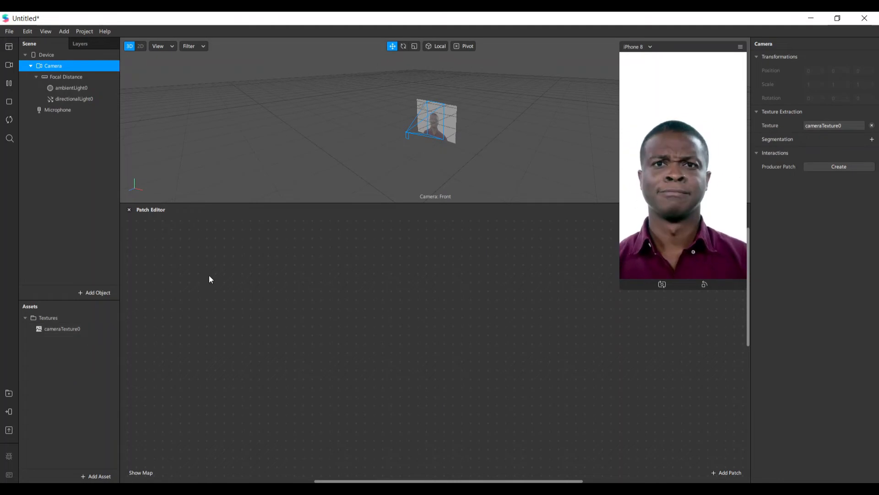
left_click(54, 55)
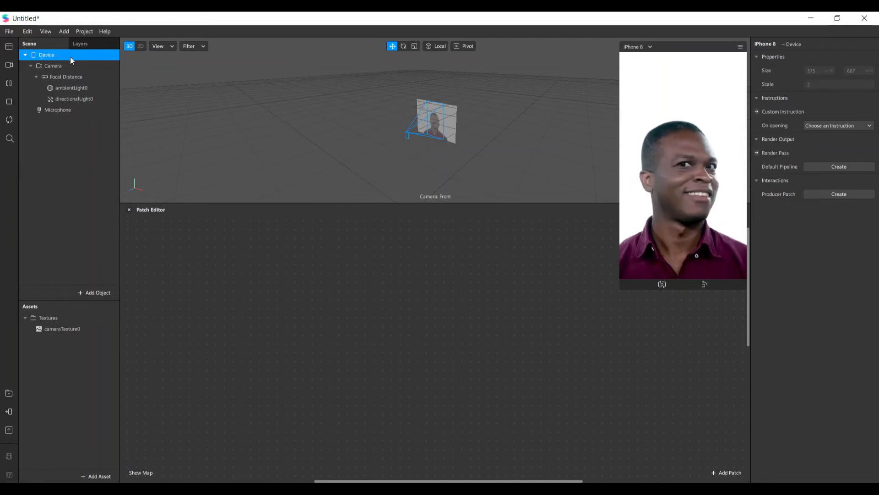
left_click_drag(72, 61, 229, 409)
left_click(61, 329)
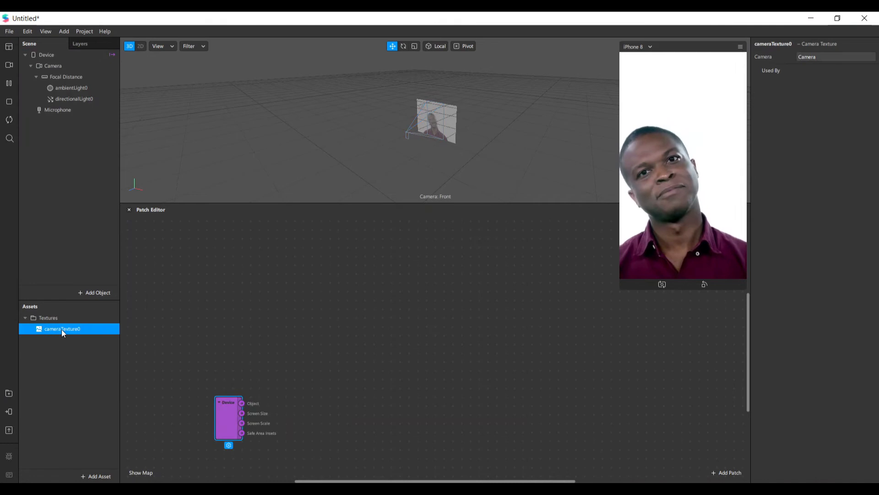
left_click_drag(61, 328, 266, 328)
left_click_drag(229, 410, 265, 435)
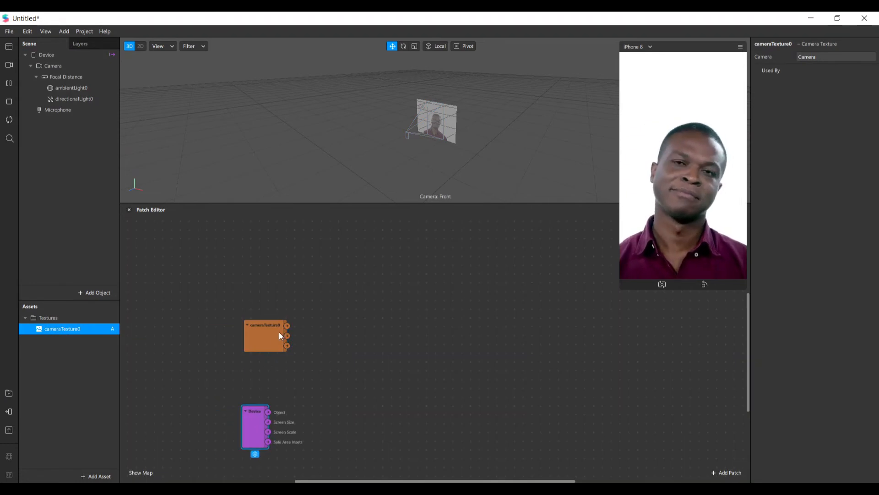
left_click_drag(279, 332, 241, 294)
left_click_drag(256, 436, 221, 408)
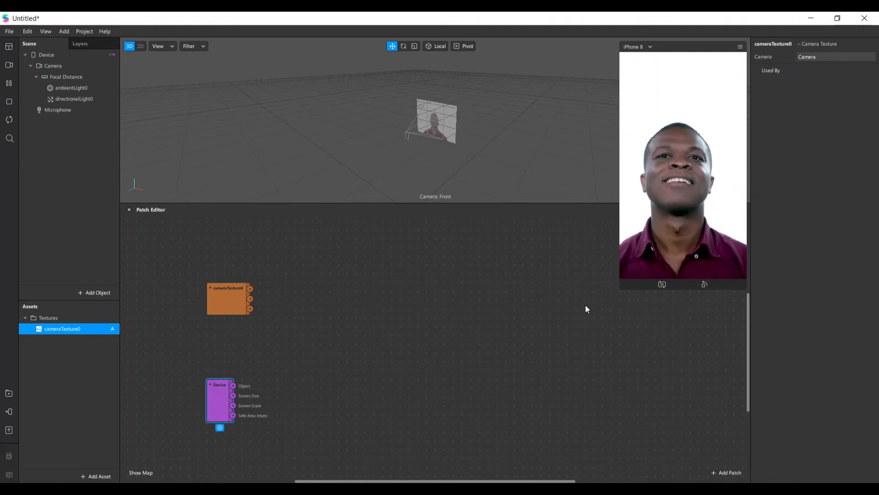
Reduce the device preview until it no longer covers the Patch Editor
left_click_drag(620, 288, 589, 346)
left_click(588, 345)
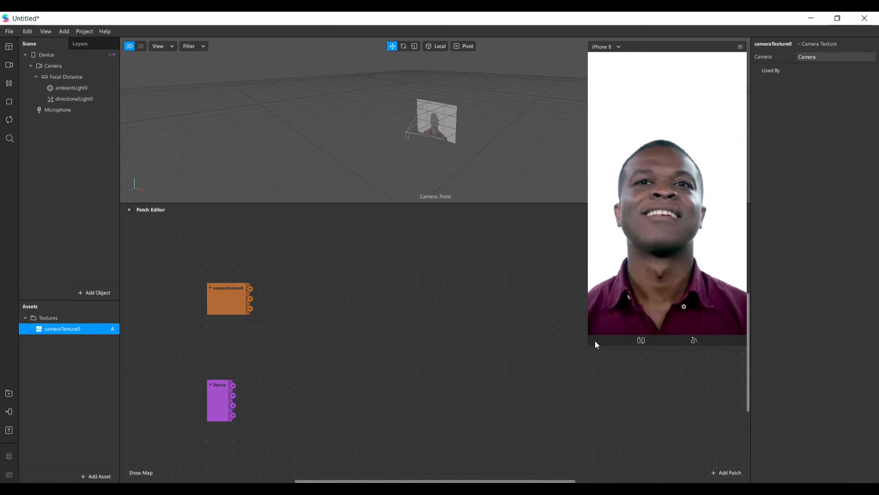
left_click_drag(589, 345, 667, 204)
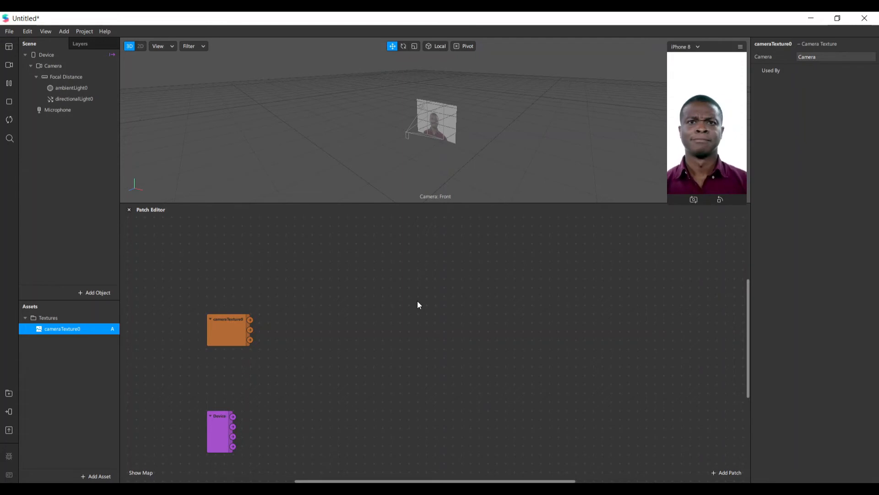
Open the AR Library and browse the Shaders collection within the patch assets
left_click(98, 477)
mouse_move(134, 352)
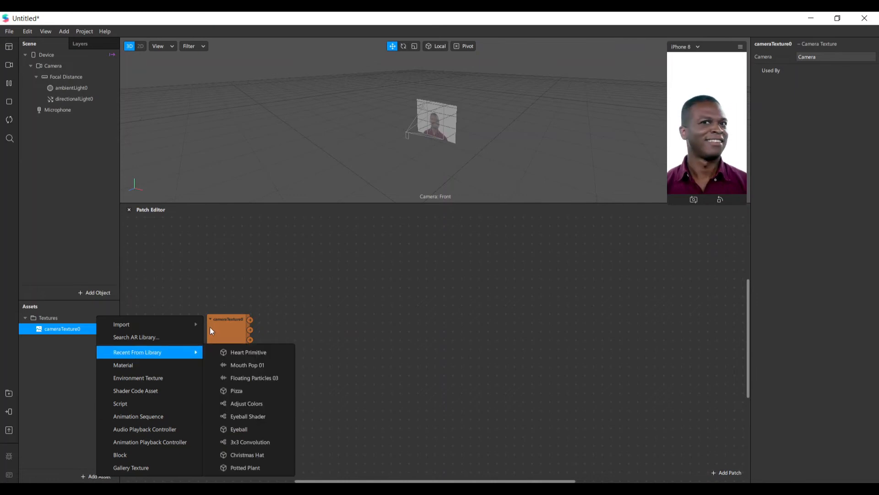
left_click(137, 337)
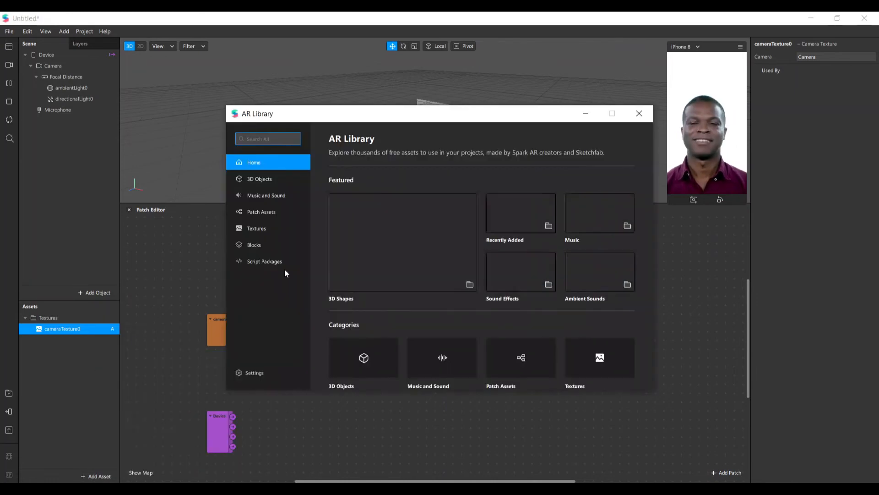
scroll(362, 229, "down", 2)
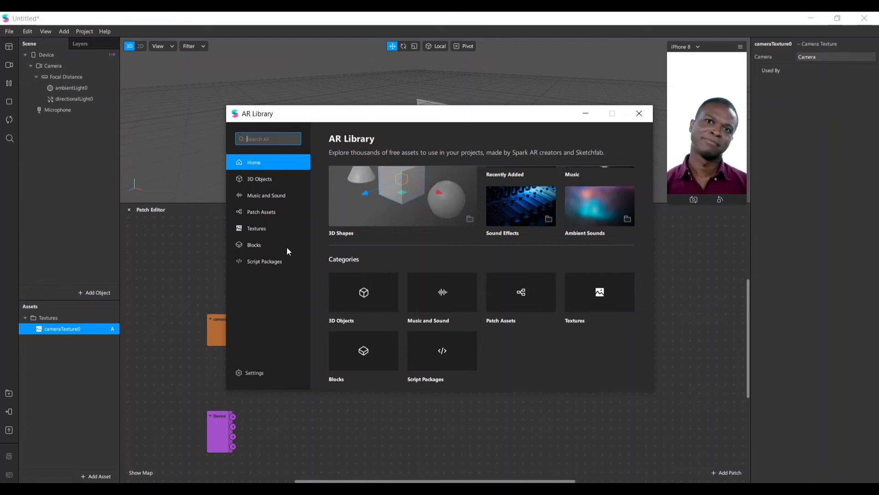
left_click(273, 210)
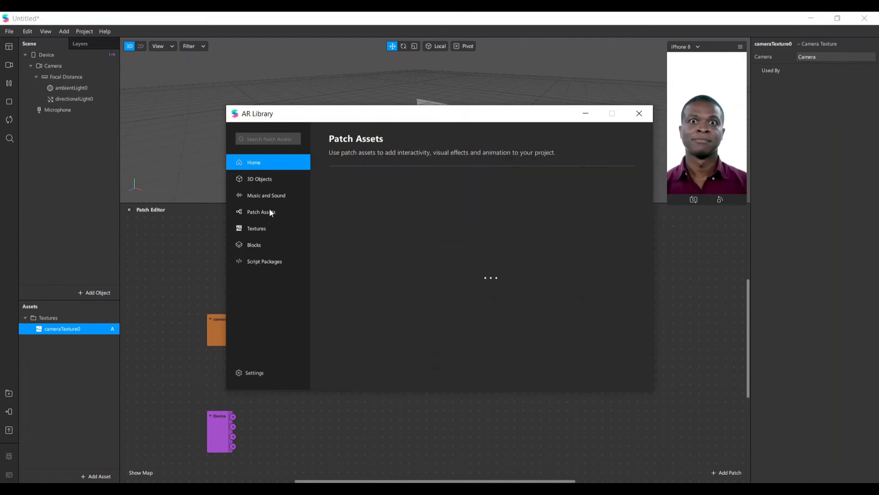
scroll(510, 275, "down", 5)
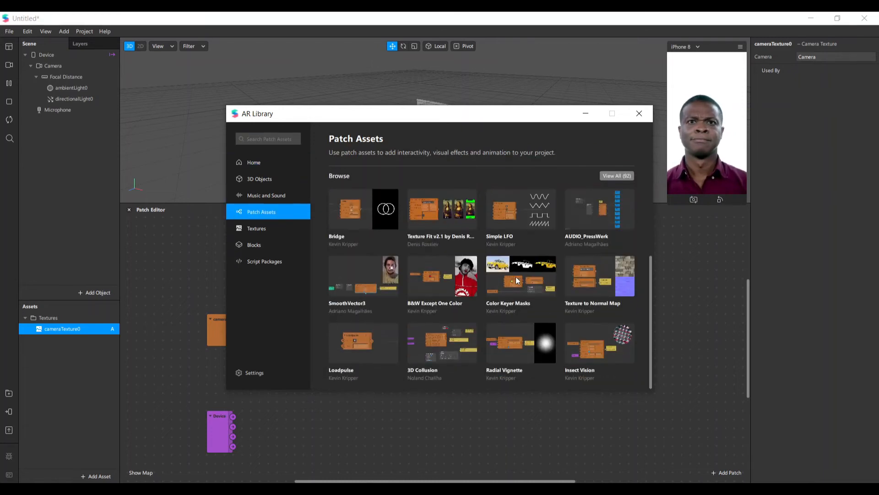
scroll(487, 307, "up", 5)
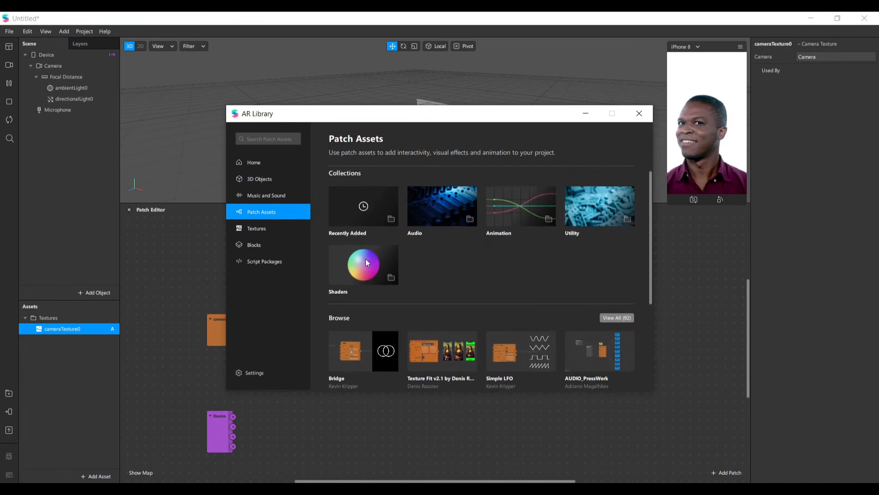
left_click(365, 259)
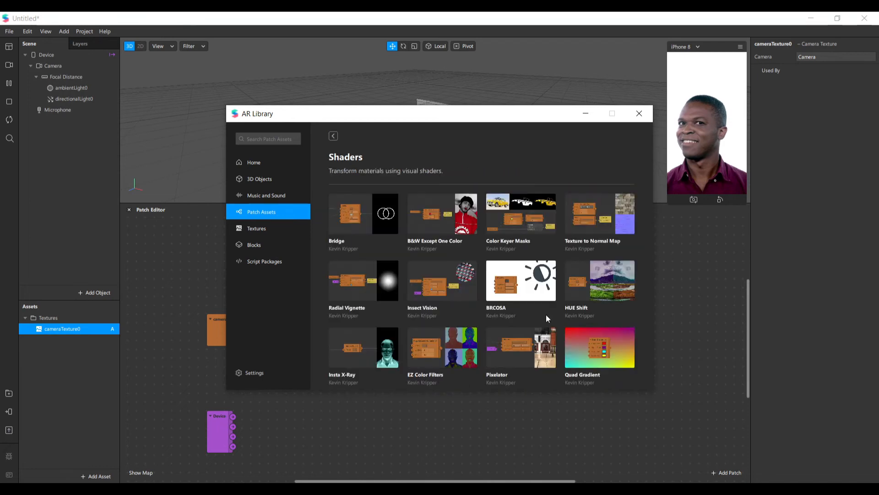
scroll(572, 335, "down", 5)
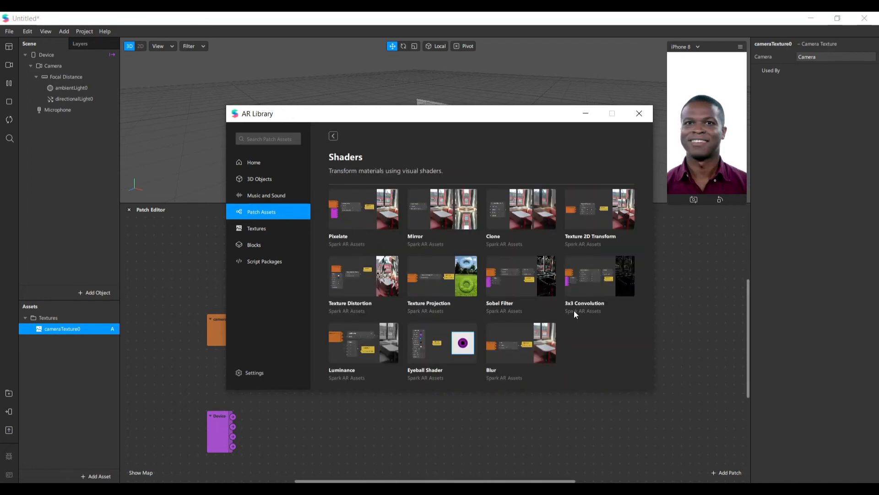
Import the free 3x3 Convolution patch asset into the project and close the AR Library
left_click(600, 275)
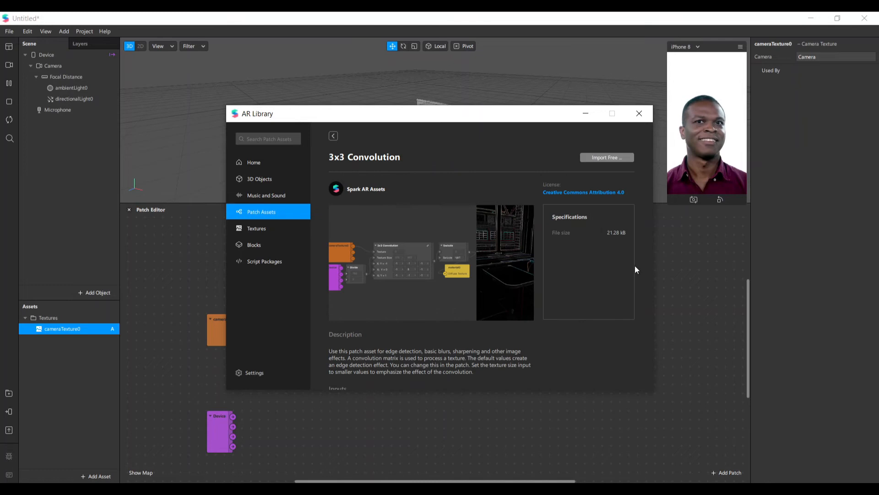
left_click(595, 158)
left_click(598, 177)
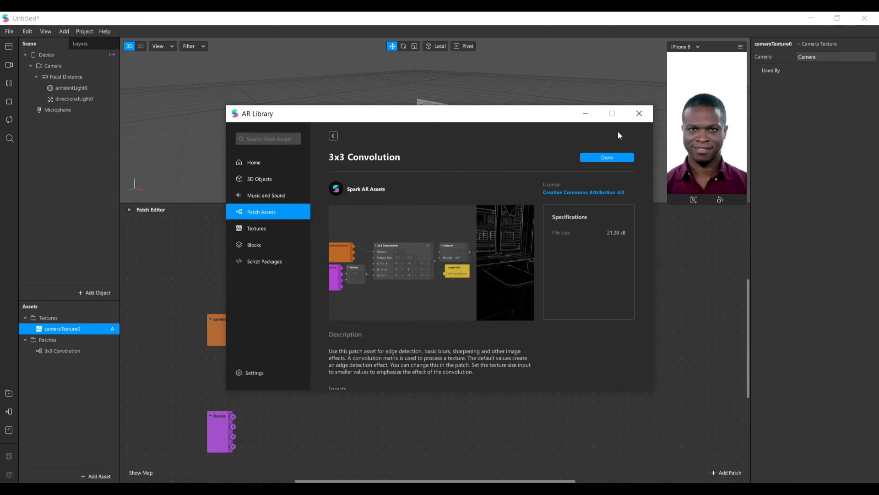
left_click(639, 113)
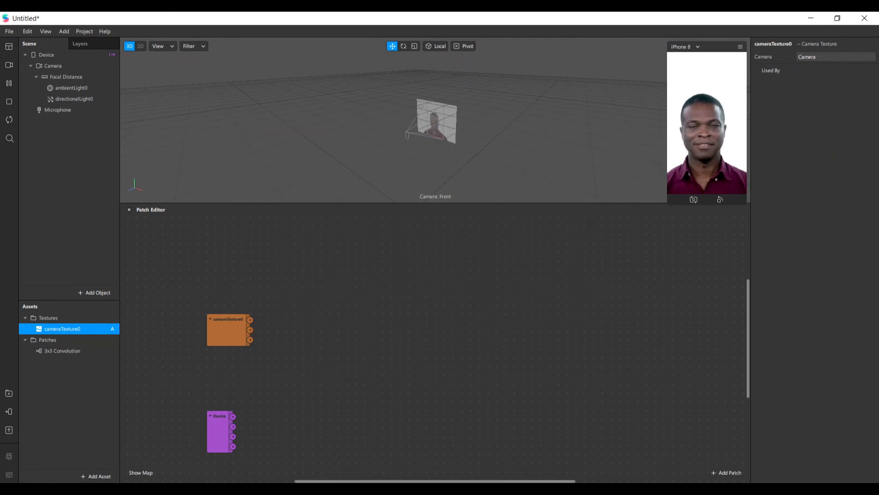
Add the 3x3 Convolution patch to the Patch Editor and arrange it beside the cameraTexture0 patch
left_click_drag(63, 351, 419, 344)
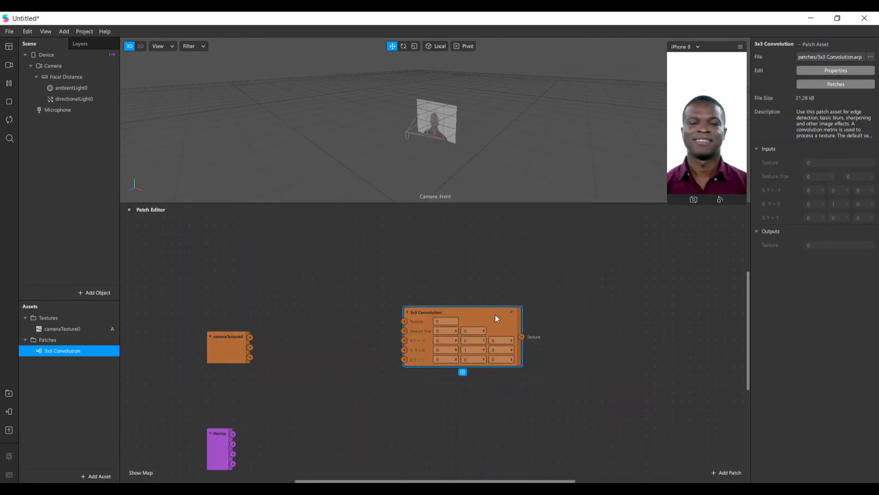
left_click_drag(495, 315, 484, 339)
mouse_move(242, 340)
left_mouse_down()
mouse_move(241, 331)
mouse_move(234, 347)
left_mouse_up()
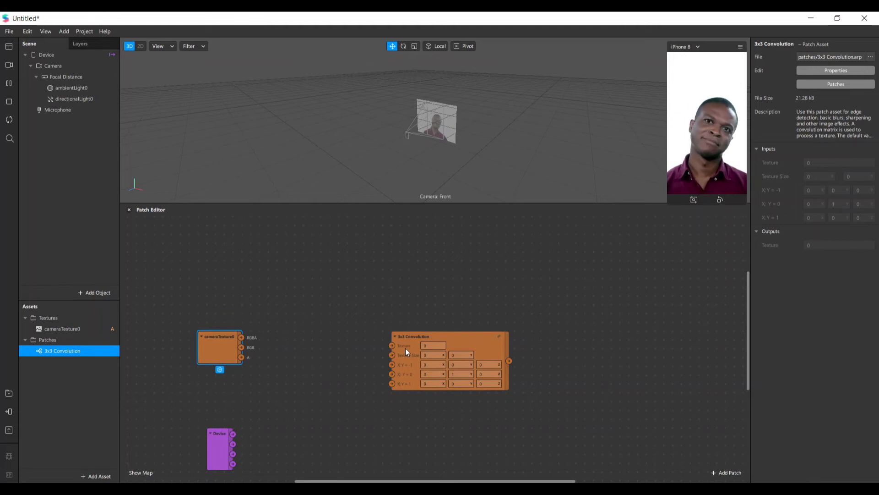
scroll(405, 367, "up", 3)
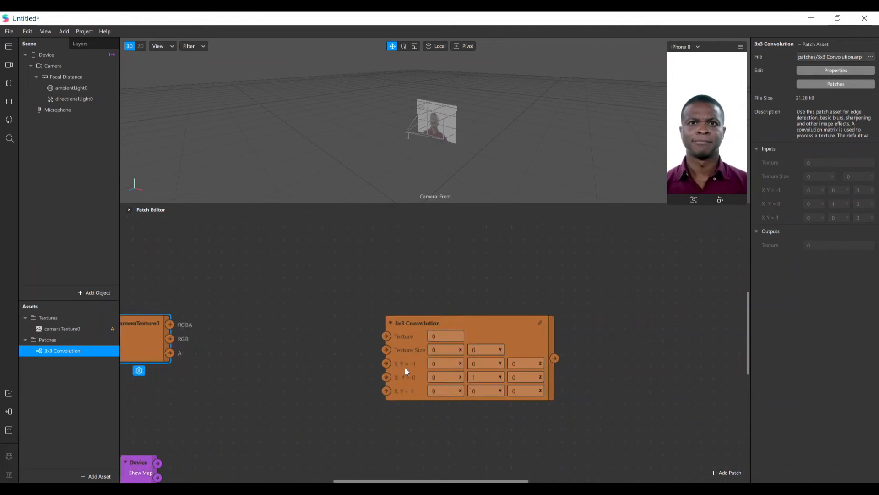
left_click_drag(173, 319, 210, 306)
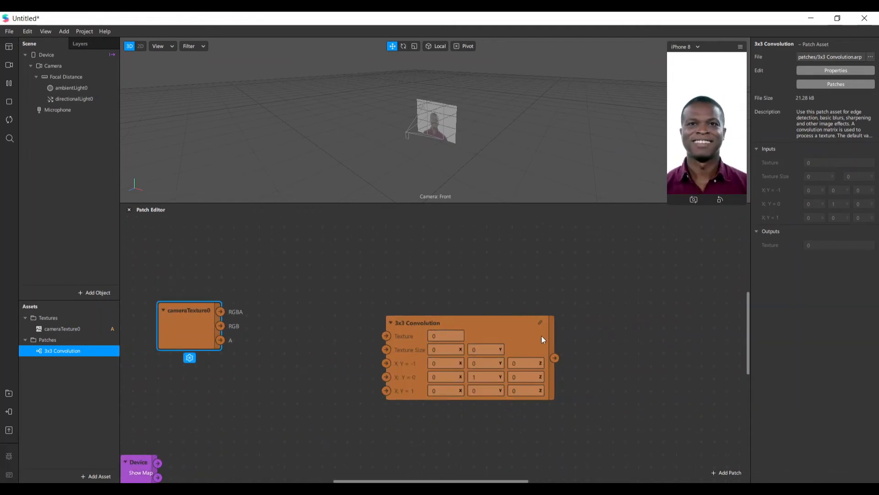
left_click_drag(542, 339, 540, 311)
Look inside the 3x3 Convolution patch asset, and convert it to a patch group in the main graph
left_click(541, 310)
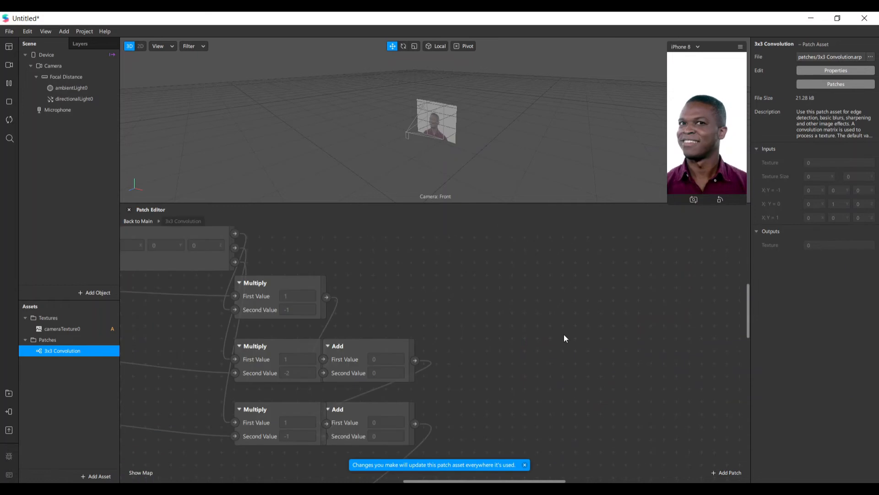
left_click(132, 221)
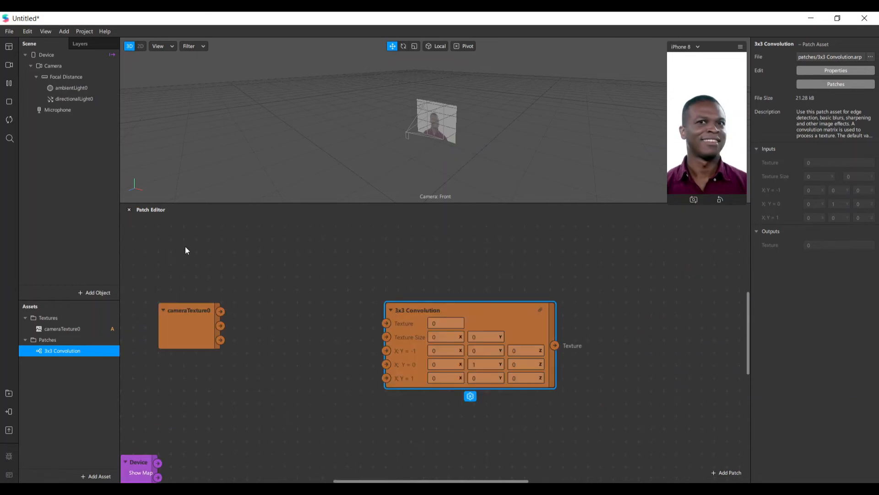
right_click(498, 311)
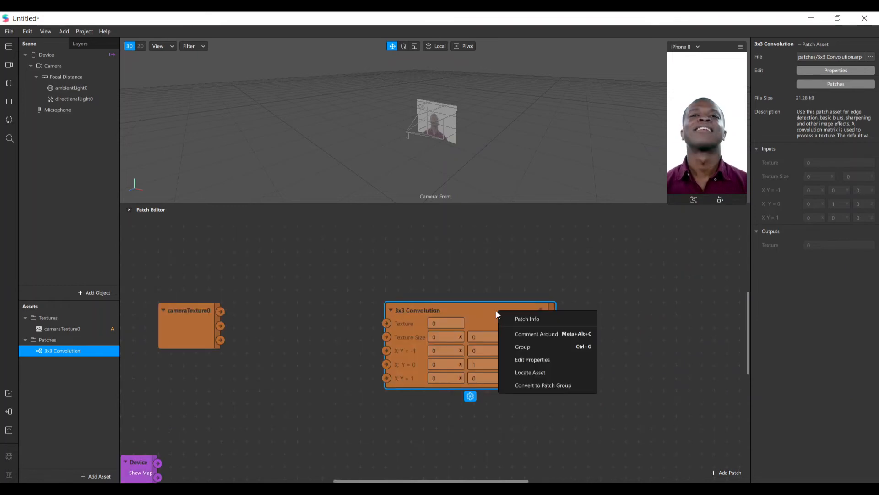
left_click(554, 386)
left_click_drag(480, 309, 455, 296)
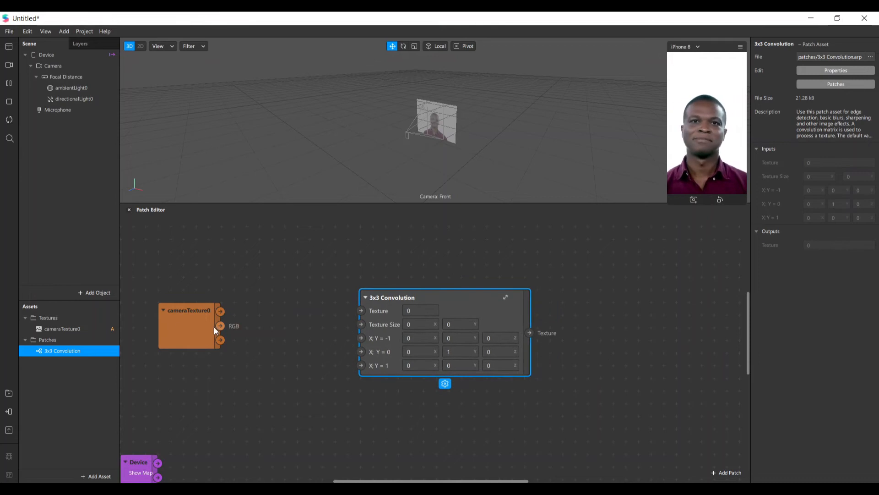
Move the cameraTexture0 patch farther from the 3x3 Convolution patch to make room between them
left_click_drag(181, 319, 215, 262)
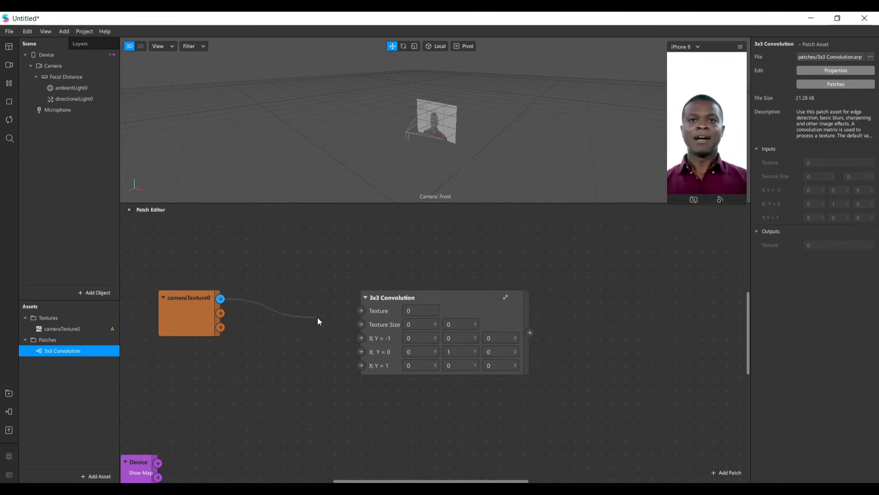
mouse_move(318, 317)
left_mouse_down()
mouse_move(364, 312)
mouse_move(308, 304)
left_mouse_up()
left_click_drag(251, 286, 239, 291)
left_click_drag(165, 312, 118, 309)
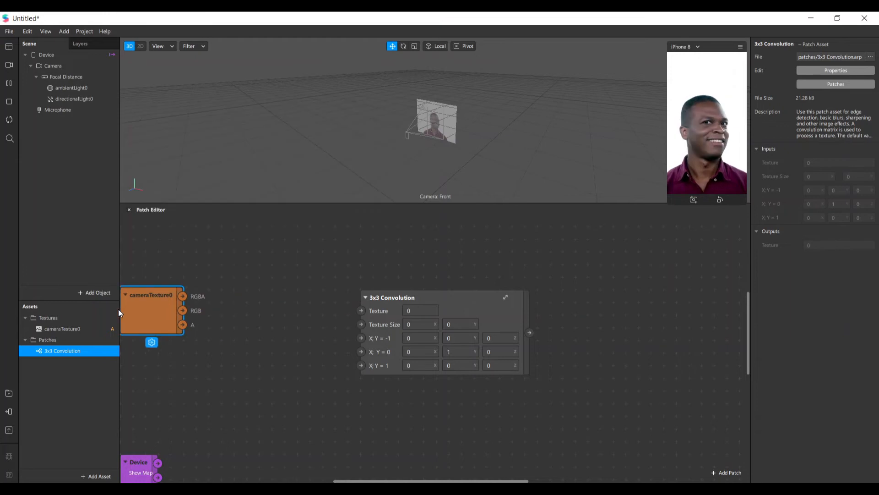
Add a Swizzle patch fed by the RGBA output of cameraTexture0
left_click_drag(183, 298, 191, 293)
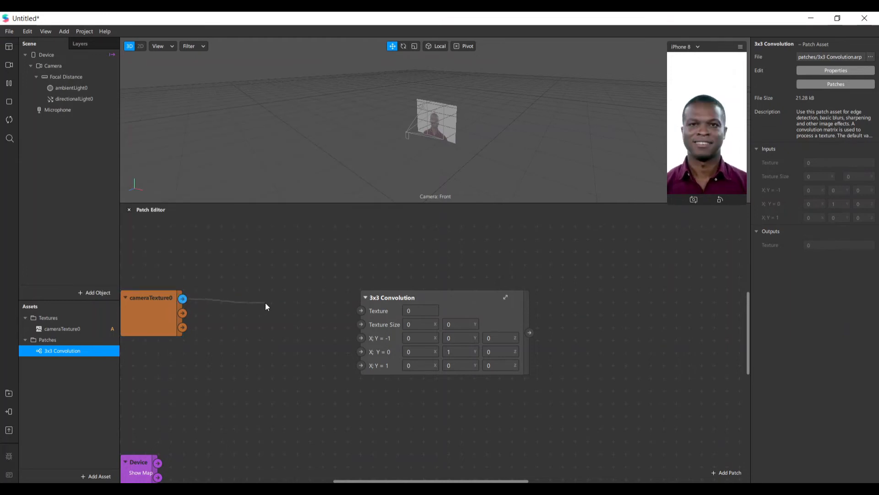
left_click_drag(265, 306, 439, 308)
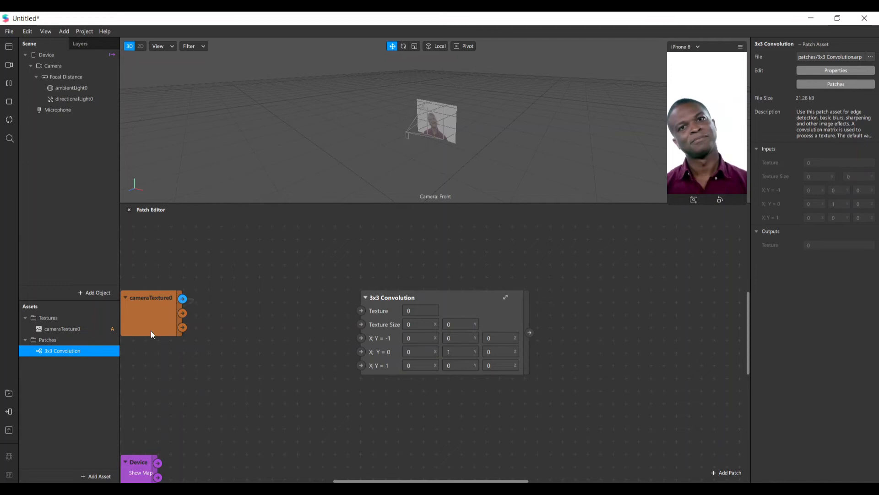
left_click_drag(282, 302, 242, 301)
type("swi")
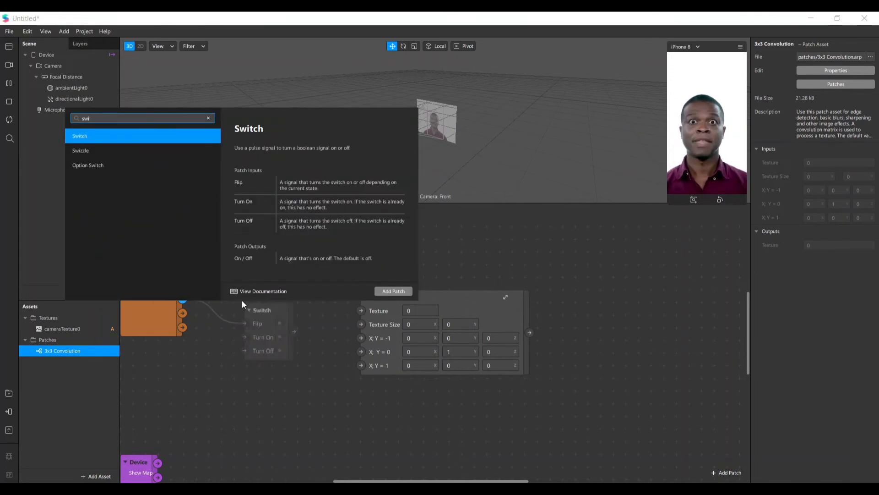
type("zz")
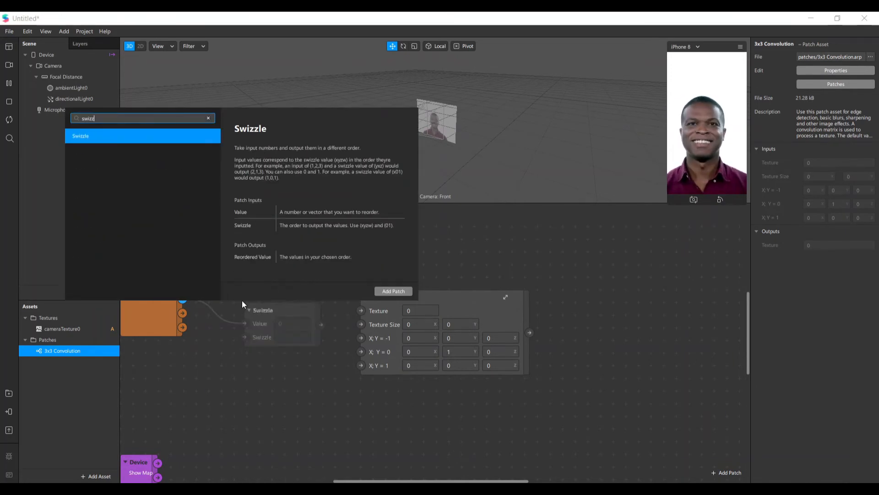
key("Return")
Set the Swizzle order to rrr1 and connect its output to the Texture input of the 3x3 Convolution patch
left_click(280, 334)
type("x")
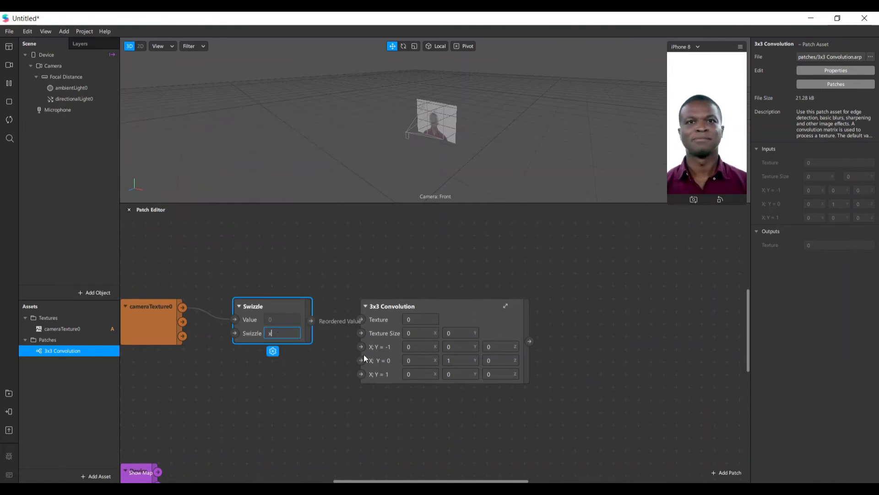
left_click_drag(282, 306, 270, 306)
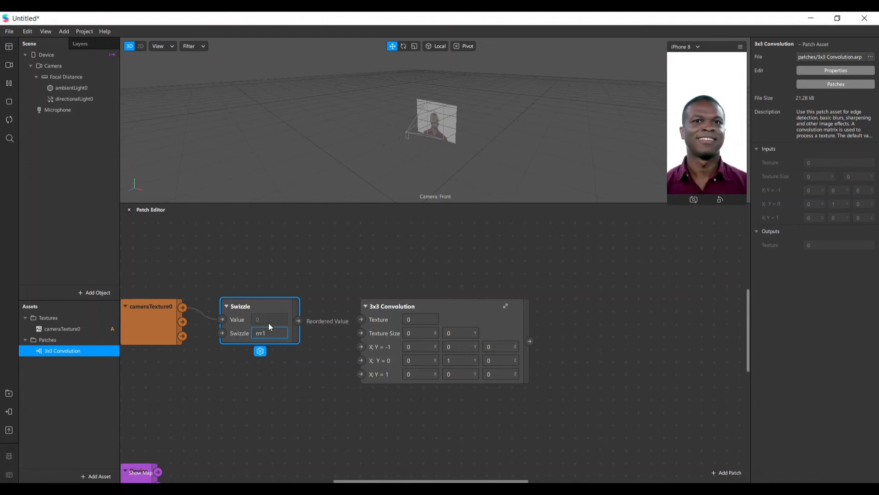
key("Return")
left_click_drag(358, 322, 361, 319)
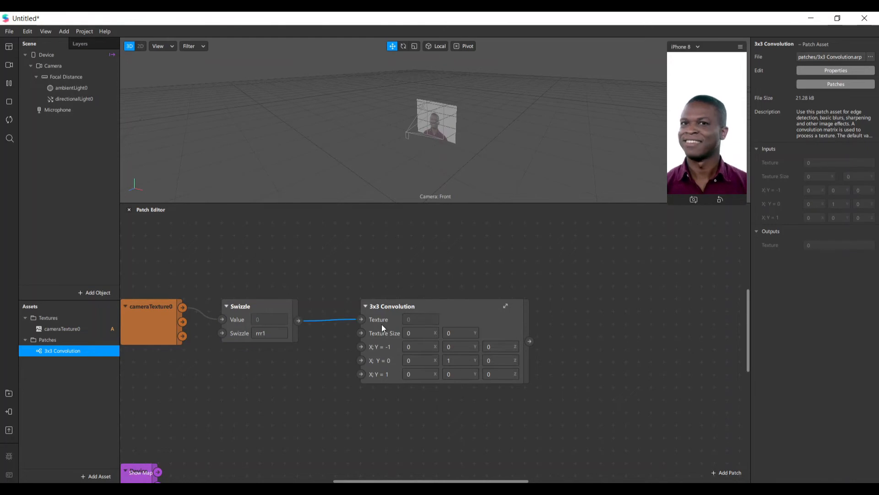
Insert a rectangle into the scene and make it fill the full width and height of the canvas
left_click(93, 294)
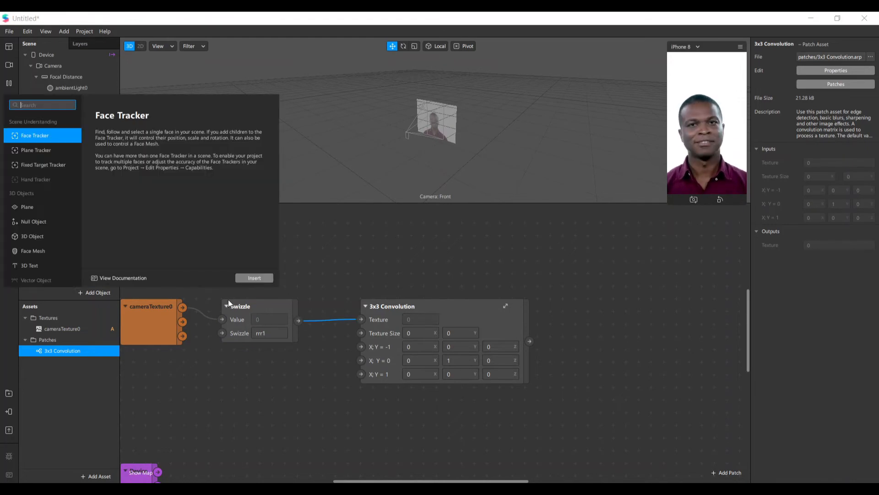
type("rect")
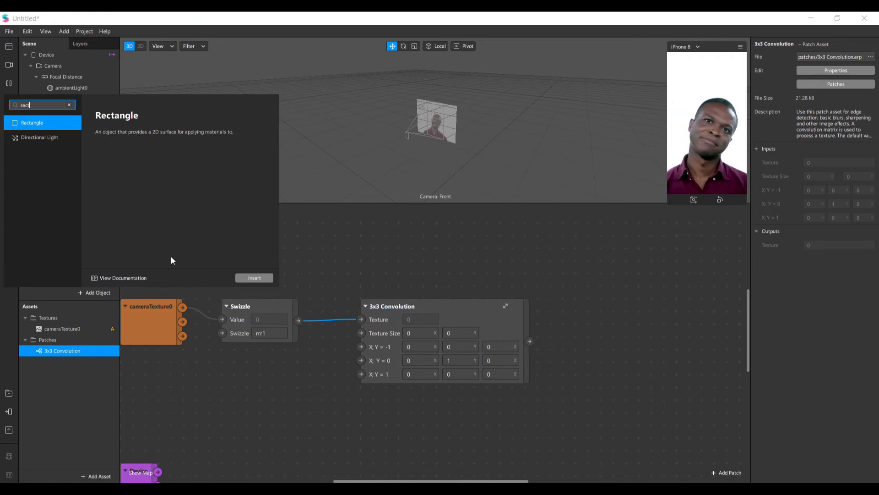
key("Return")
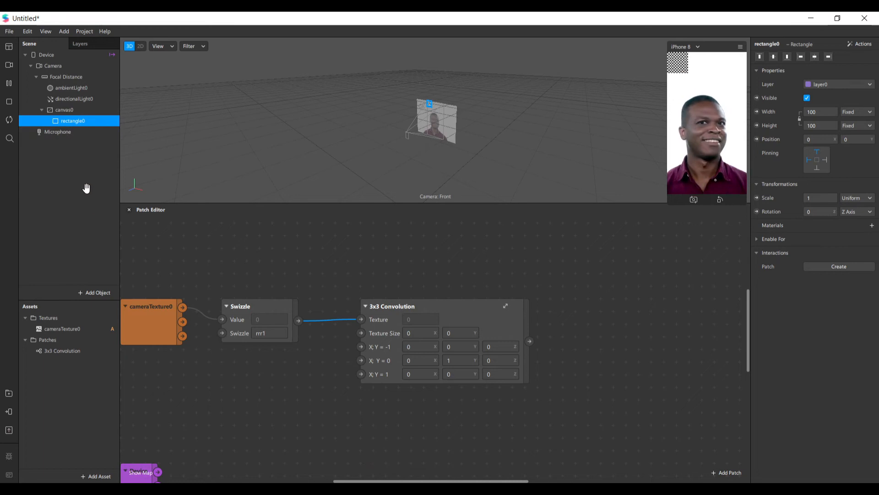
left_click(825, 110)
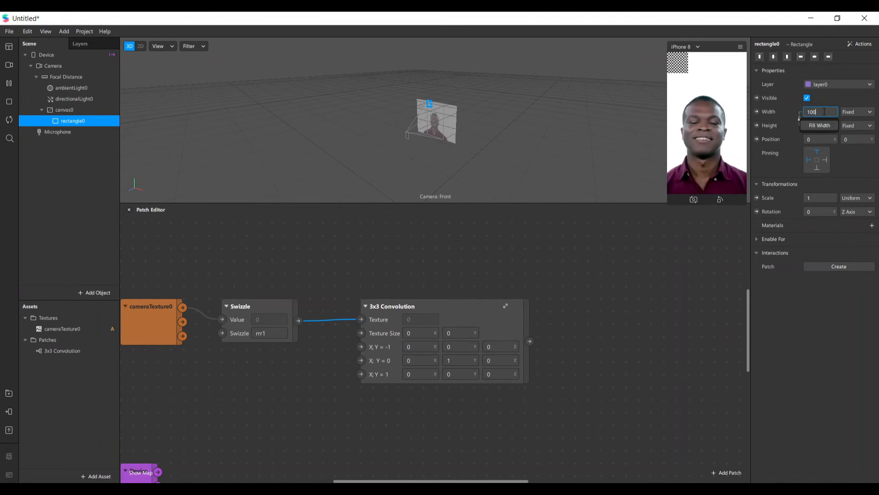
left_click(820, 125)
left_click(820, 126)
left_click(823, 140)
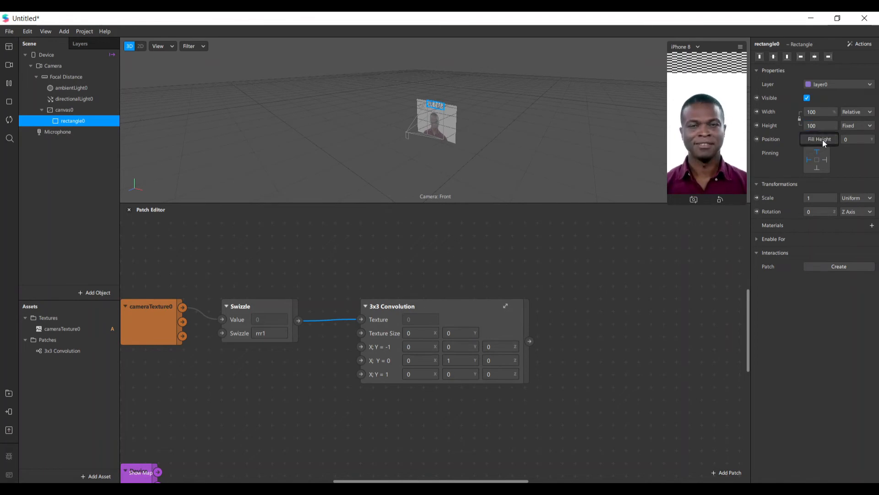
Create a new material for the rectangle and set its shader type to Flat
left_click(872, 226)
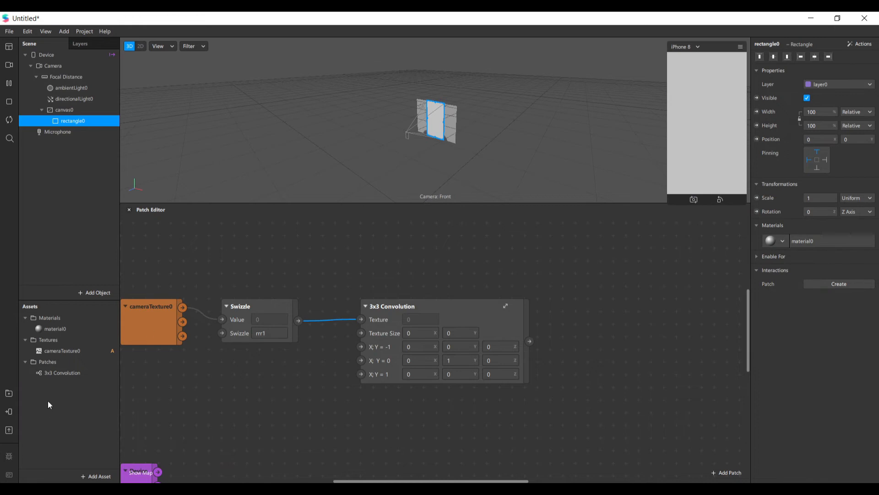
left_click(54, 328)
left_click(817, 58)
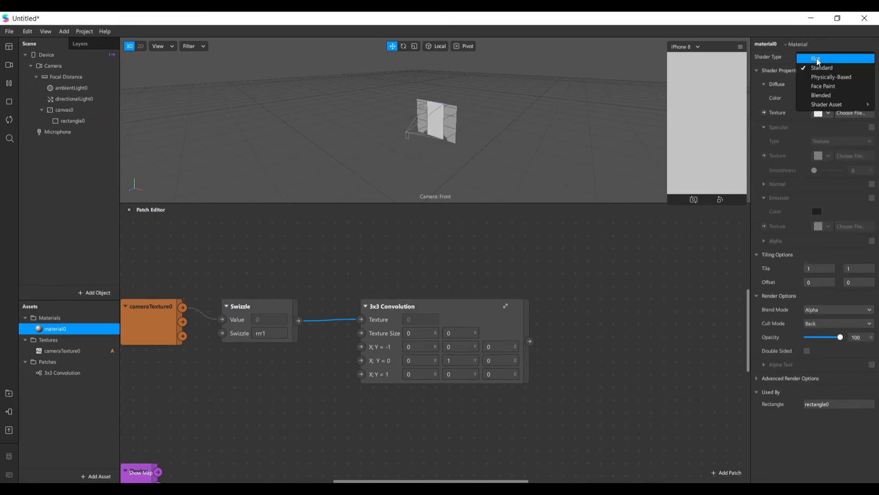
left_click(822, 65)
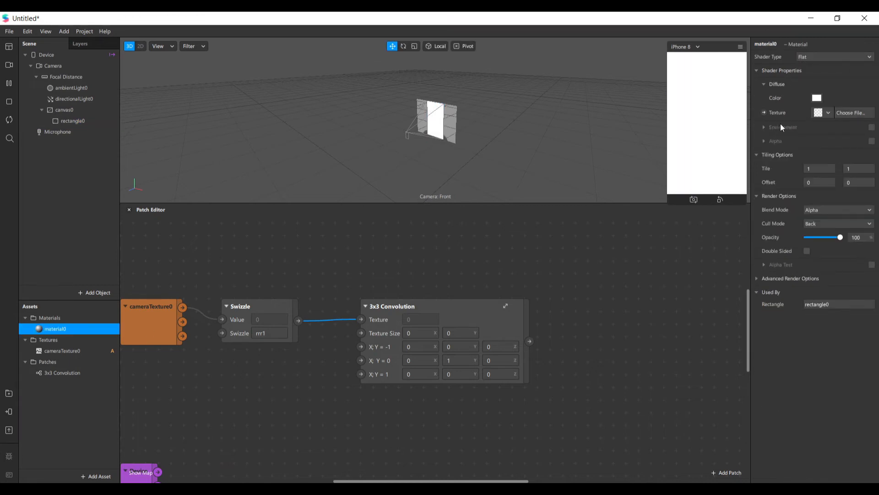
Create a patch for the material's diffuse texture and connect the 3x3 Convolution patch's Texture output to it
left_click(764, 113)
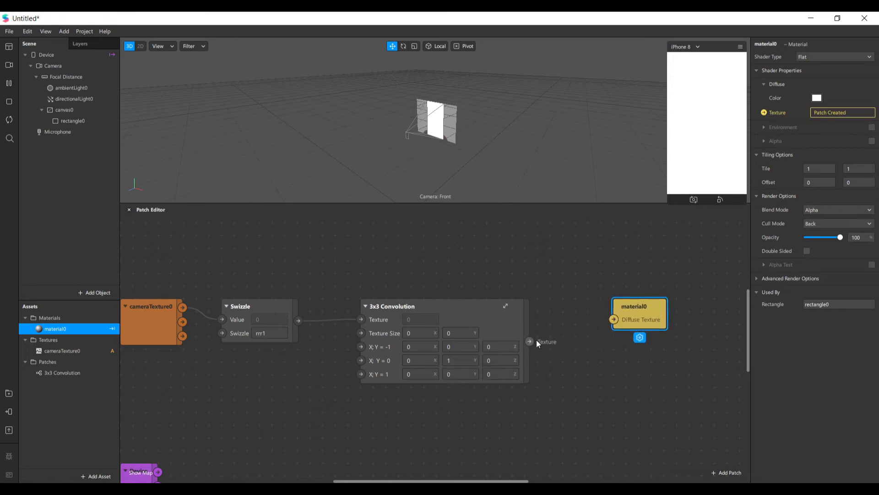
left_click_drag(530, 341, 677, 327)
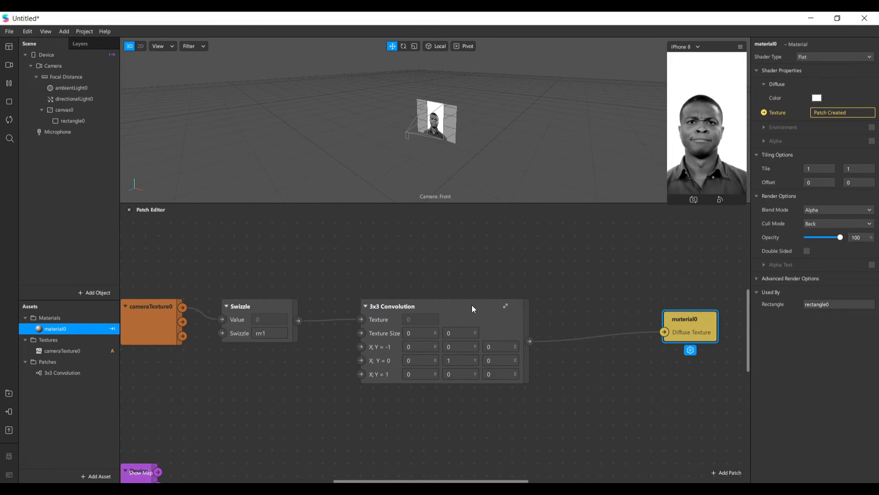
left_click_drag(489, 304, 507, 303)
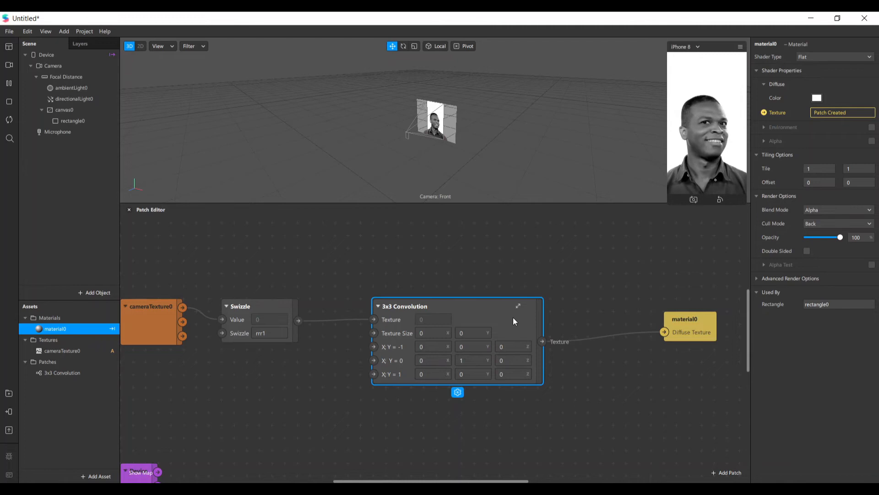
mouse_move(513, 321)
left_mouse_down()
mouse_move(512, 289)
mouse_move(513, 307)
left_mouse_up()
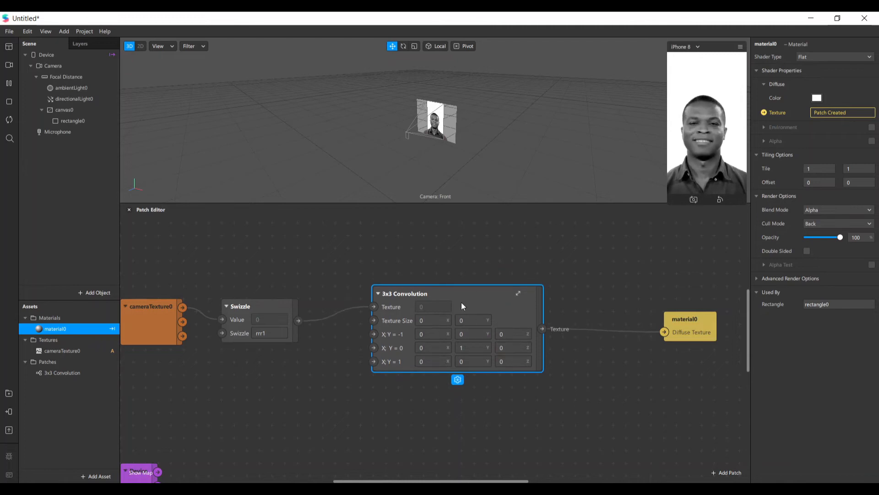
left_click_drag(461, 303, 448, 316)
Set all three values in the X; Y = -1 row of the 3x3 Convolution patch to -1
left_click(414, 346)
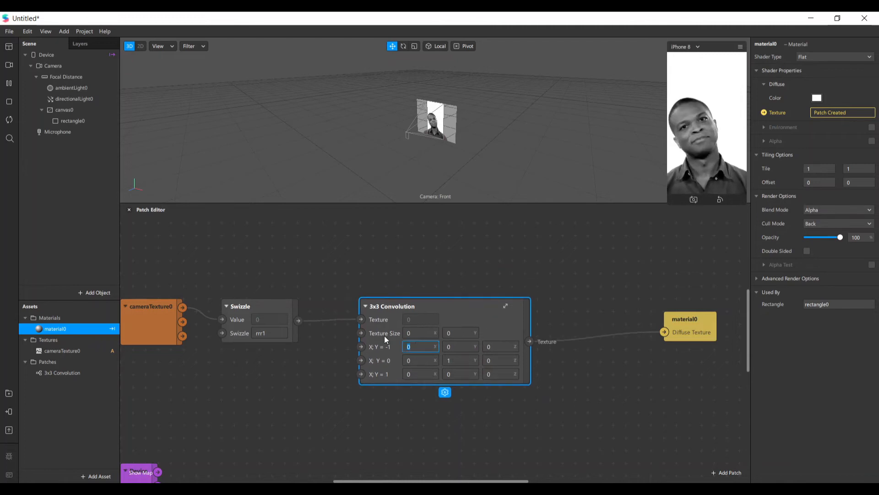
type("-1")
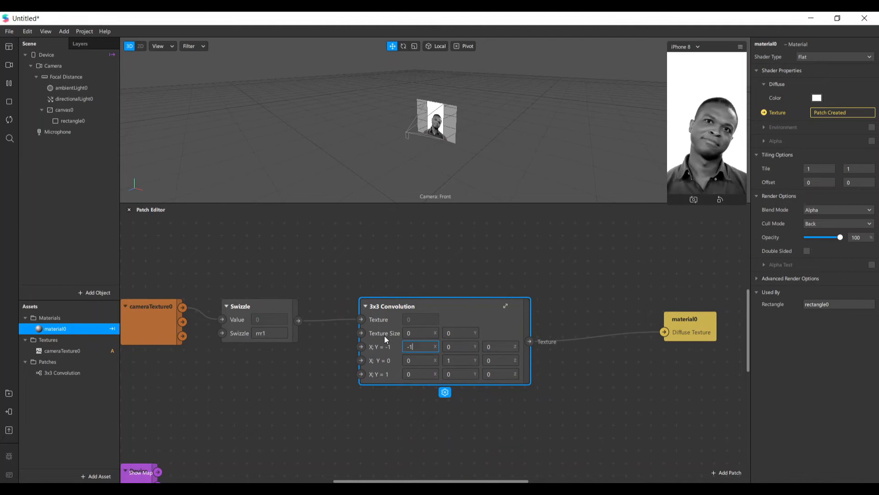
key("Tab")
type("-")
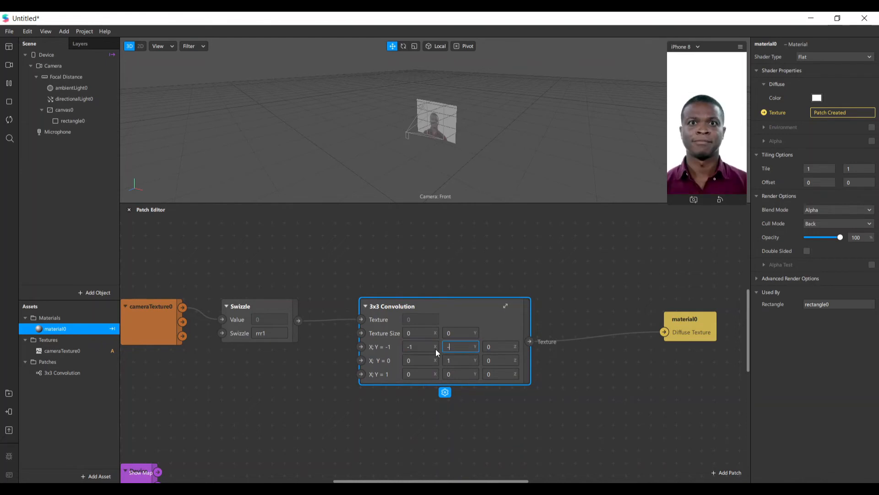
type("1")
left_click(494, 349)
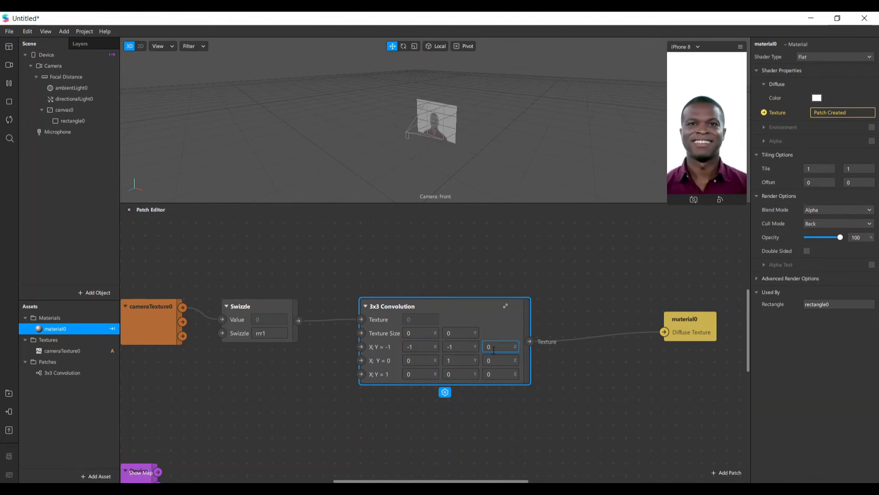
key("BackSpace")
type("-1")
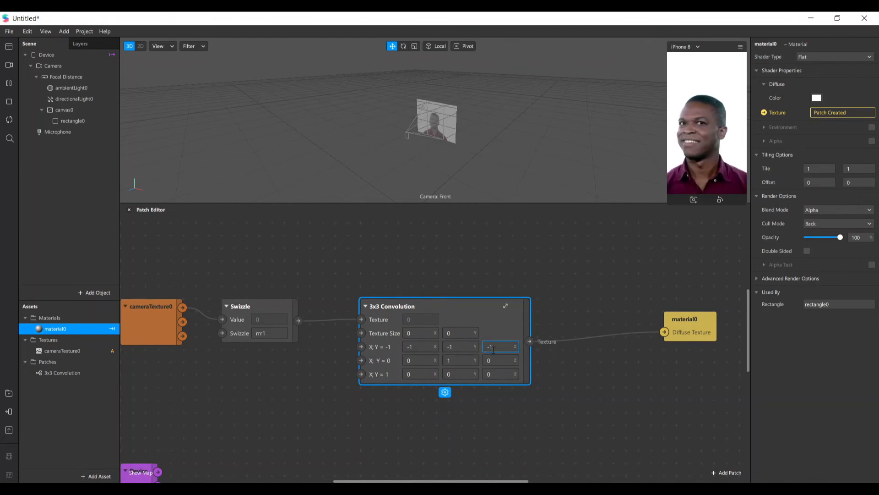
Set the remaining two rows of the convolution matrix to -1, with 8 as the centre value
left_click(415, 361)
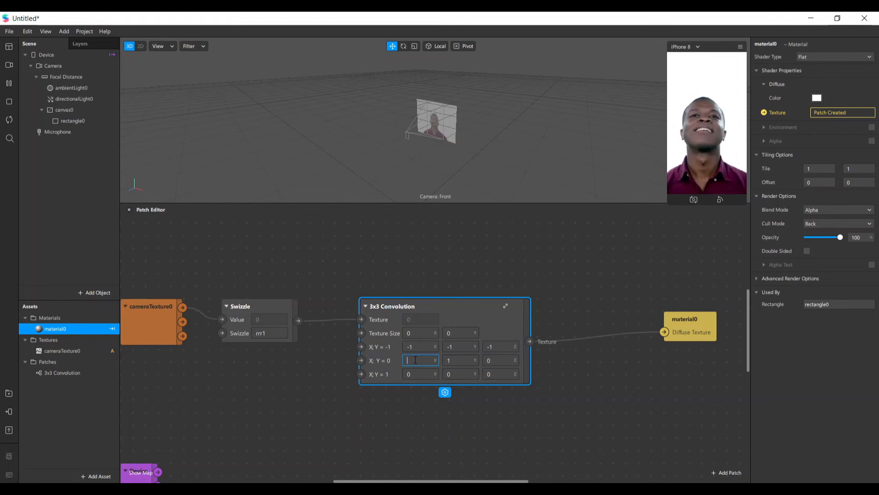
type("-1")
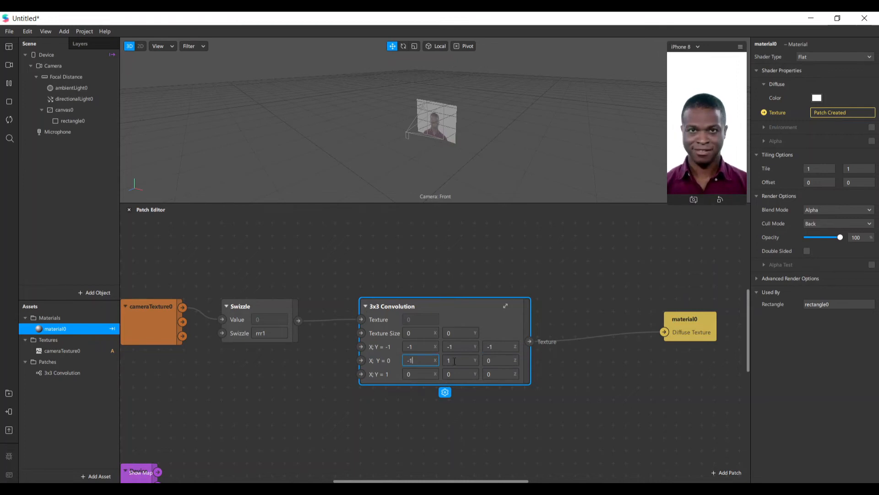
left_click(458, 360)
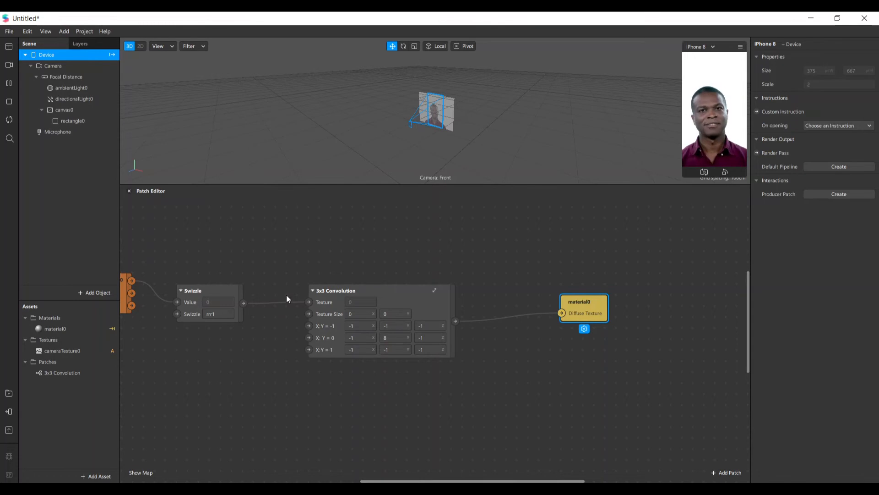
Place the Device patch below cameraTexture0 and connect its Screen Size output to the convolution's Texture Size input
left_click_drag(415, 481, 347, 477)
left_click_drag(215, 447, 232, 393)
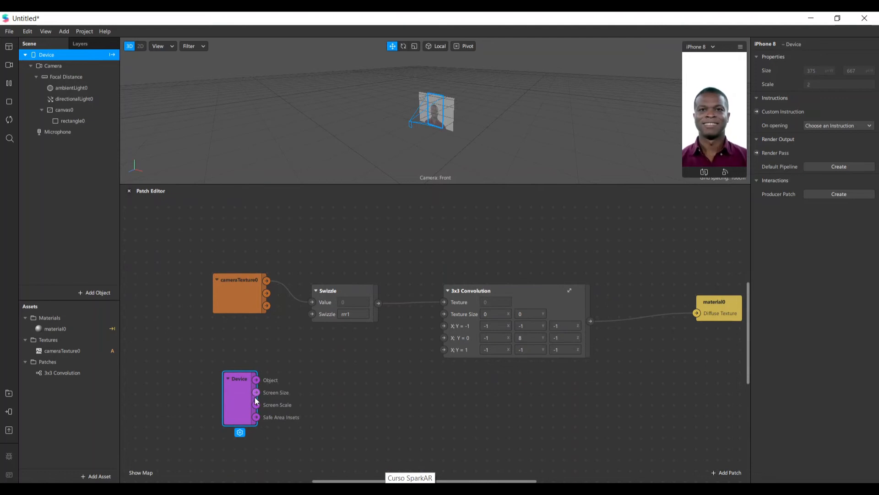
left_click_drag(257, 393, 347, 338)
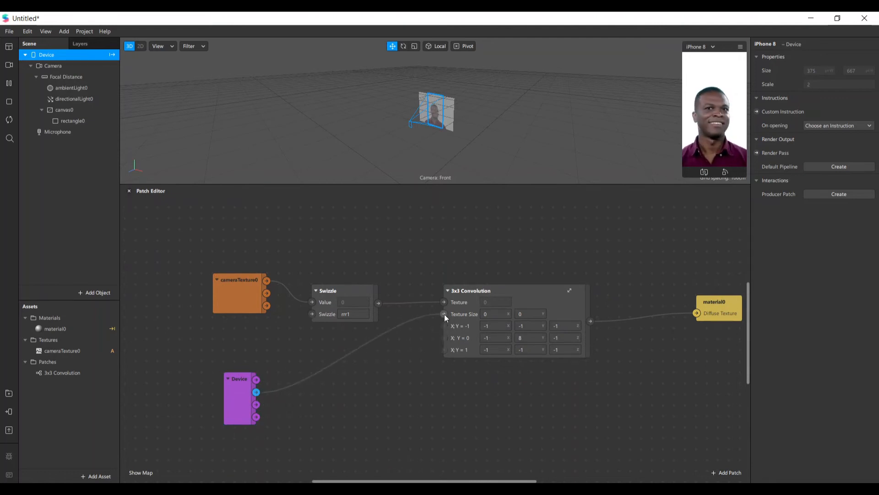
left_click_drag(444, 314, 445, 315)
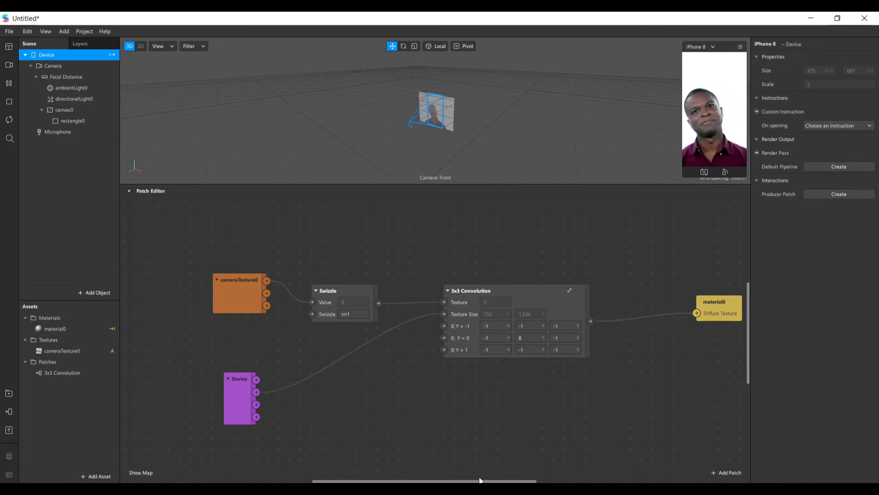
Add a second Swizzle patch fed by the Texture output of the 3x3 Convolution patch
left_click_drag(475, 481, 515, 481)
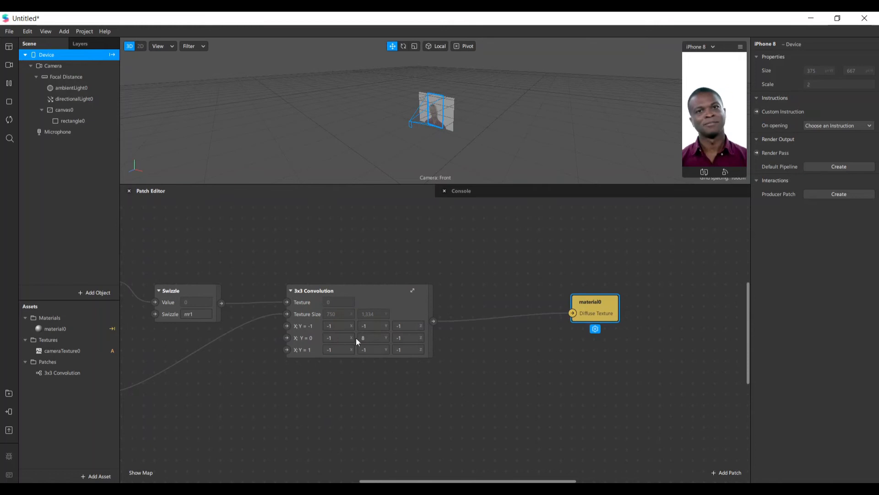
left_click_drag(433, 322, 593, 331)
type("swi")
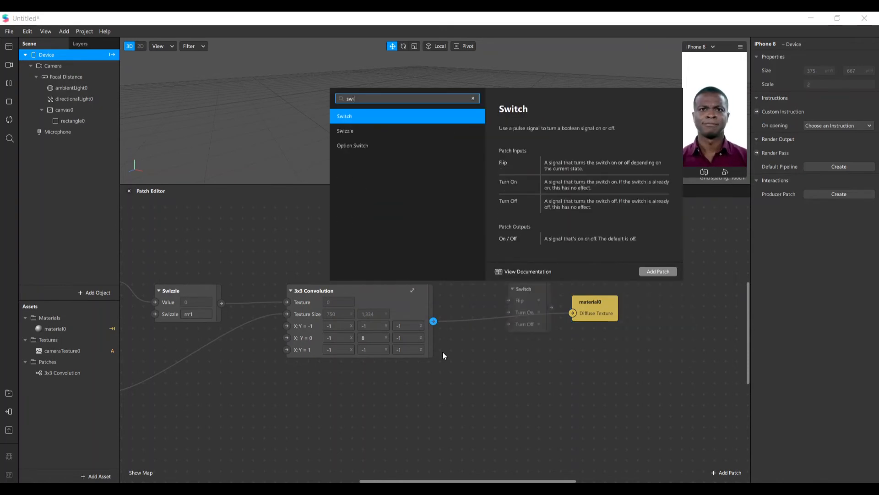
key("Down")
key("Return")
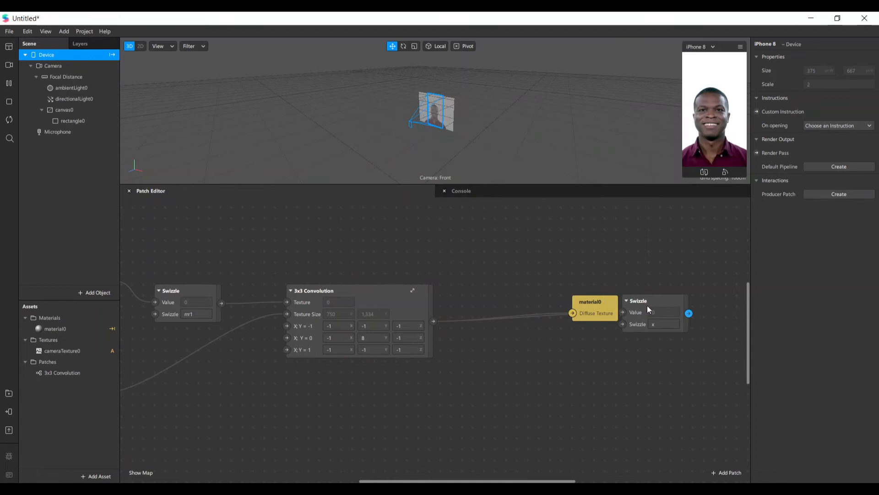
Place the second Swizzle patch before material0, set its swizzle to xyz1, and connect its output to the material's Diffuse Texture
left_click_drag(645, 305, 496, 305)
left_click_drag(589, 309, 644, 310)
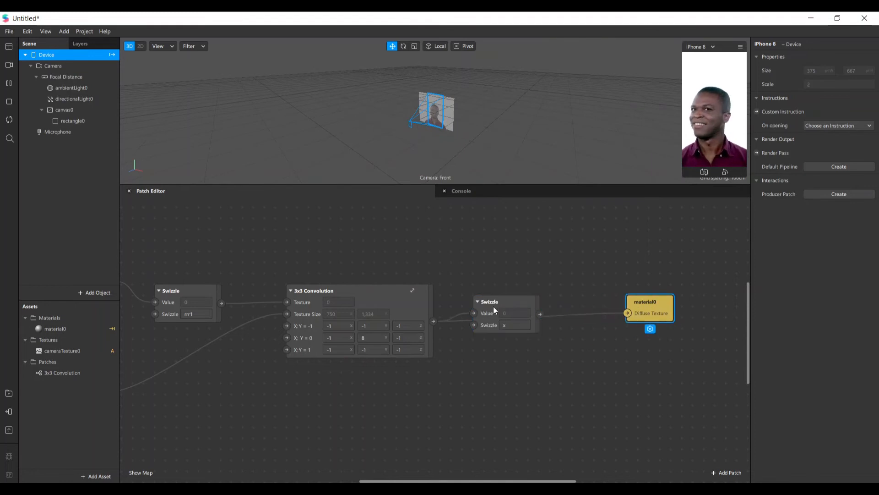
left_click_drag(491, 302, 502, 279)
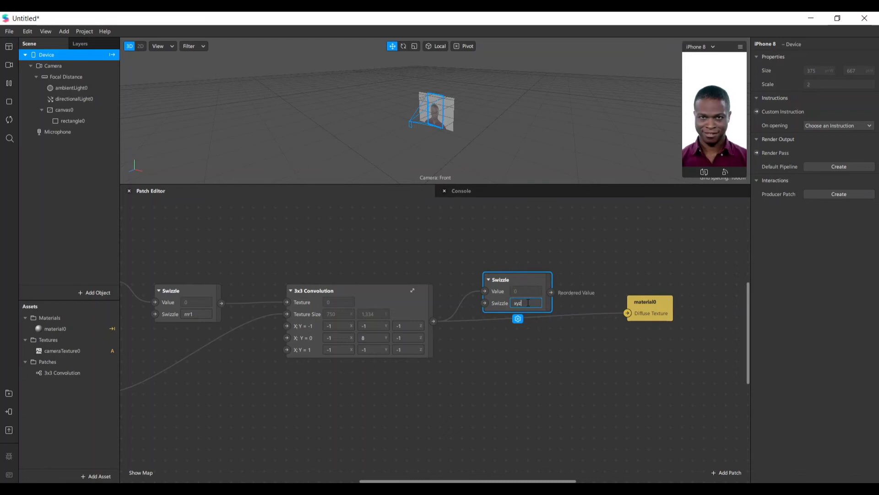
left_click_drag(530, 286, 519, 307)
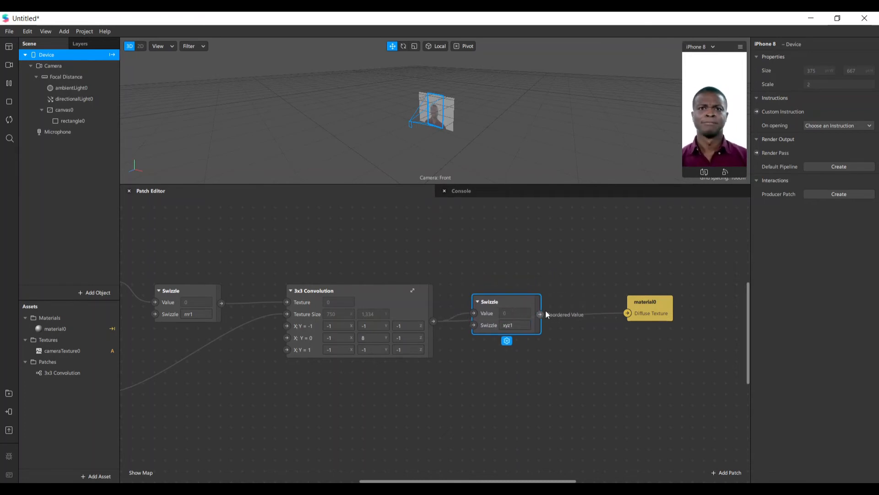
left_click_drag(626, 312, 627, 313)
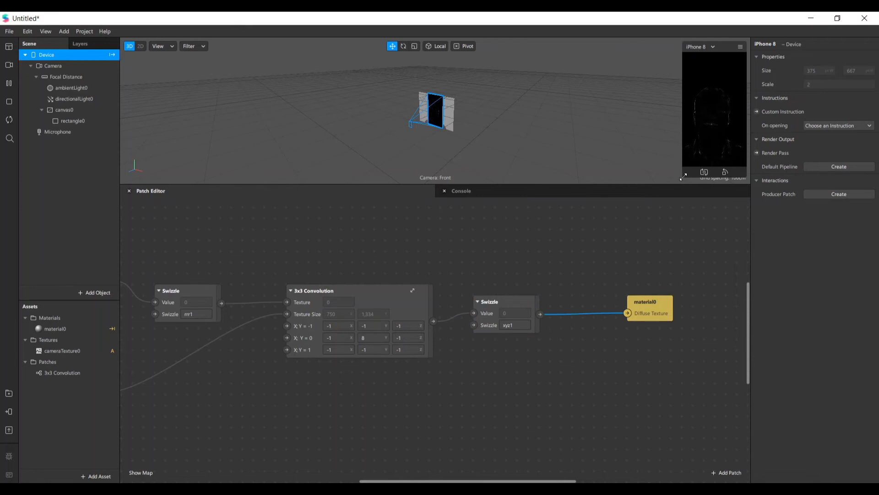
Enlarge the device preview and check the edge effect on several real-time simulation videos
left_click_drag(683, 177, 479, 340)
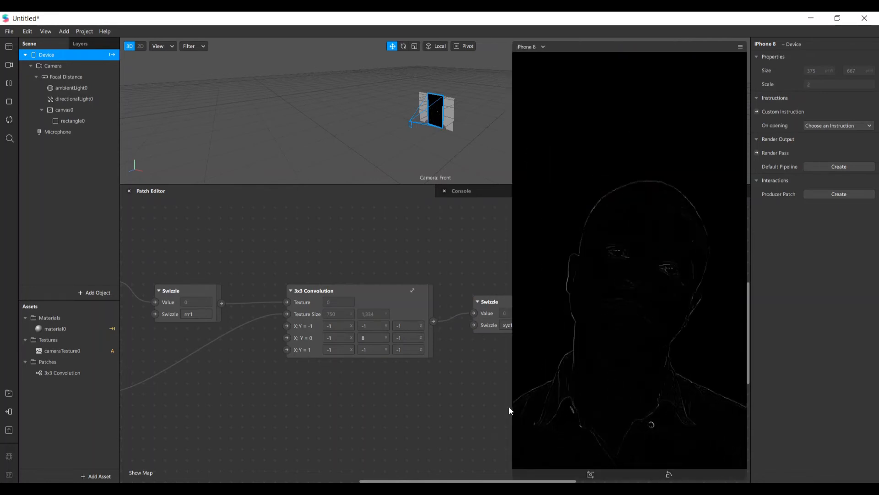
left_click(8, 65)
left_click(91, 138)
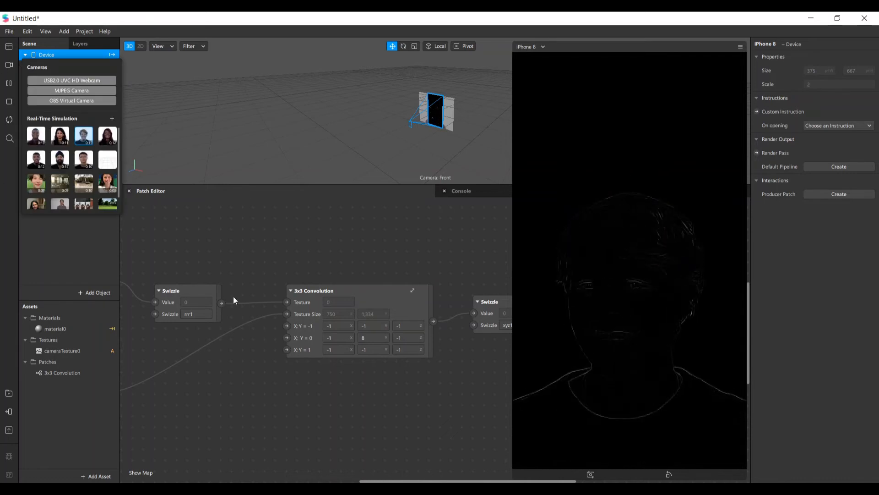
left_click(41, 186)
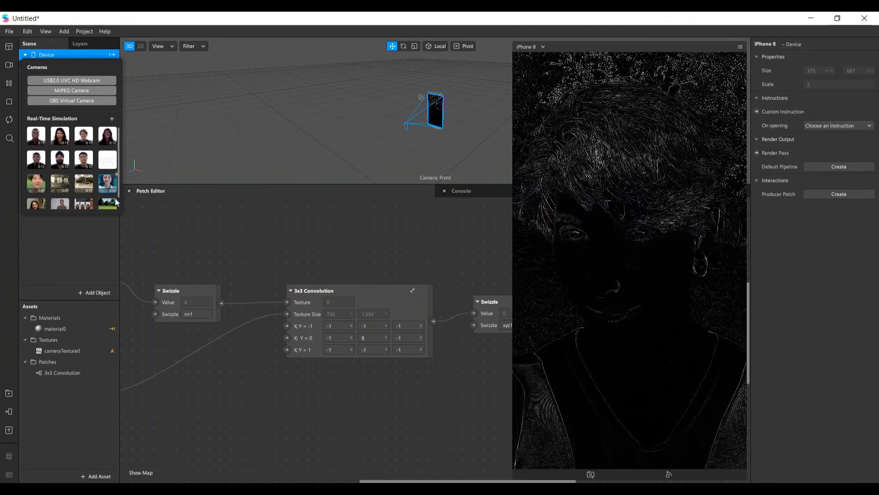
left_click(108, 183)
left_click(38, 204)
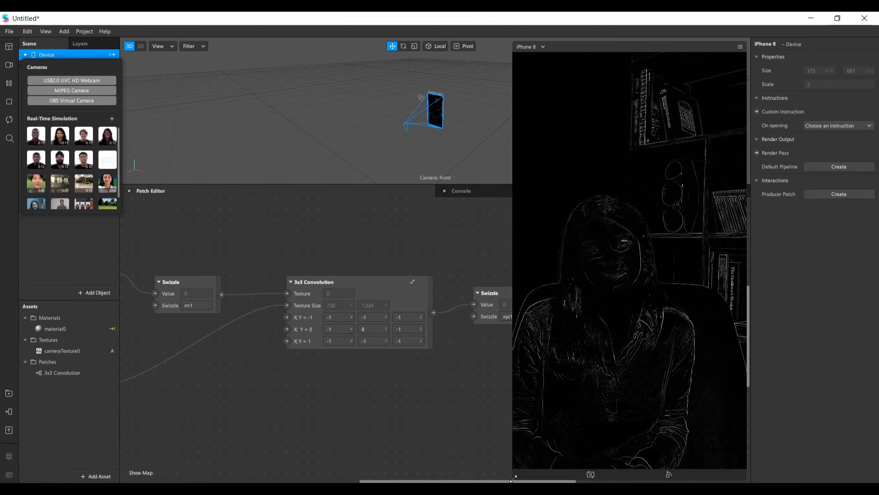
Insert a Divide patch between the Device patch's Screen Size output and the 3x3 Convolution's Texture Size input
left_click_drag(514, 478, 542, 446)
left_click_drag(414, 480, 359, 481)
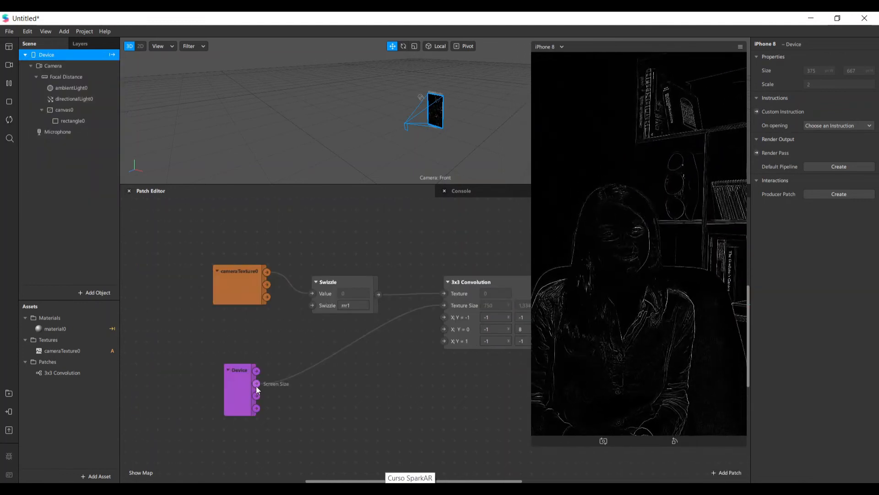
left_click_drag(513, 481, 533, 480)
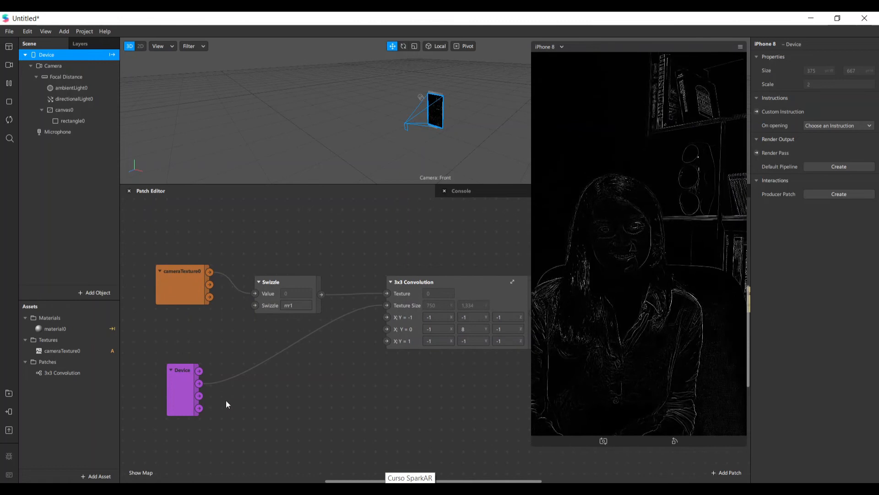
left_click_drag(199, 385, 271, 356)
type("d")
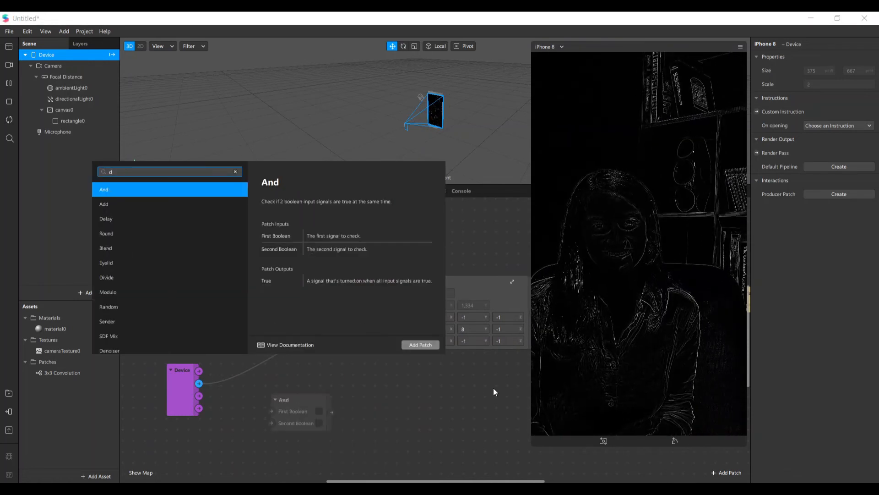
type("ivide")
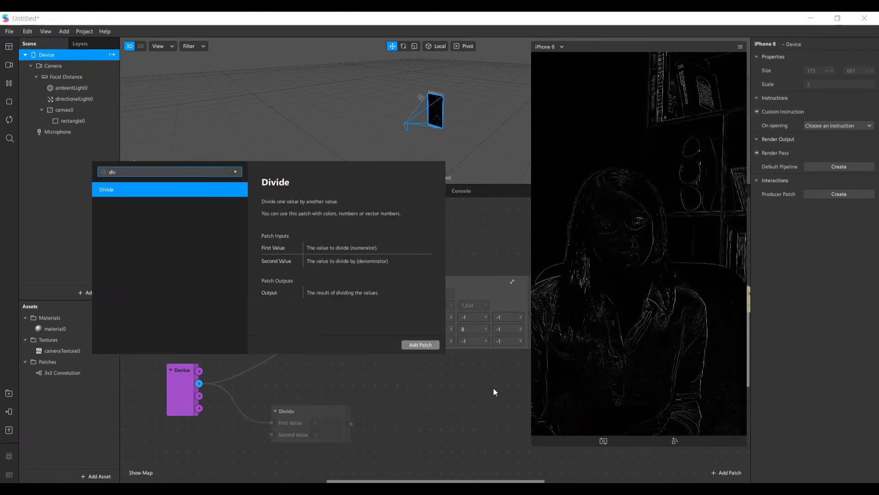
key("Return")
left_click_drag(292, 413, 276, 350)
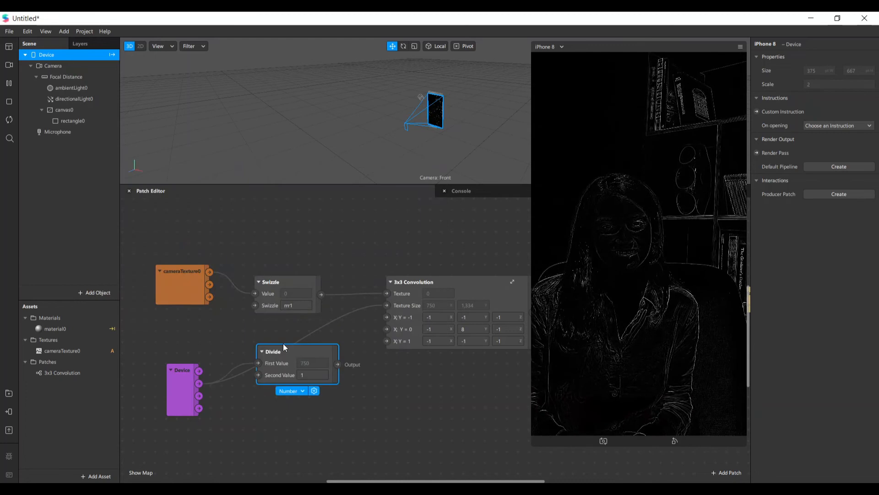
left_click_drag(335, 361, 387, 305)
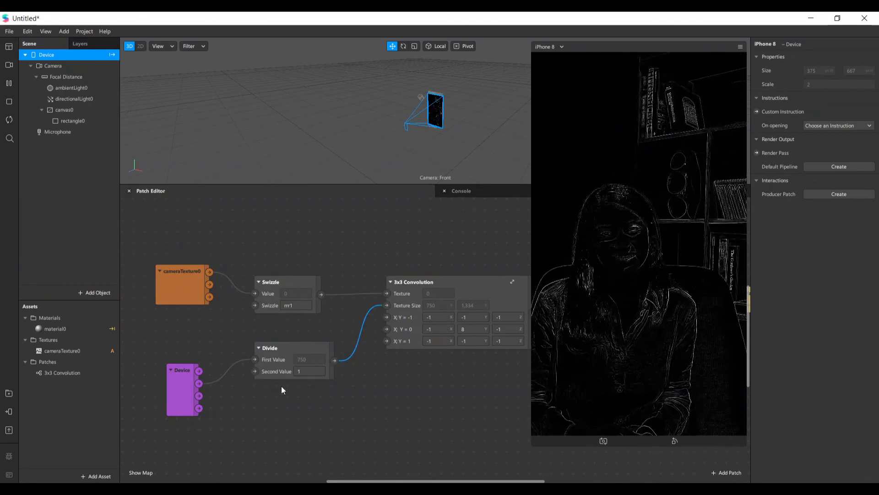
Set the Second Value of the Divide patch to 2
left_click(293, 372)
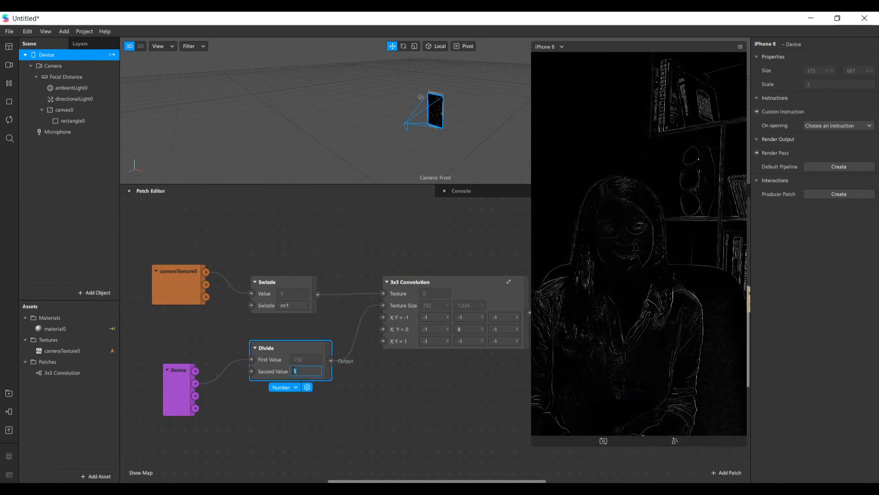
type("2")
key("Return")
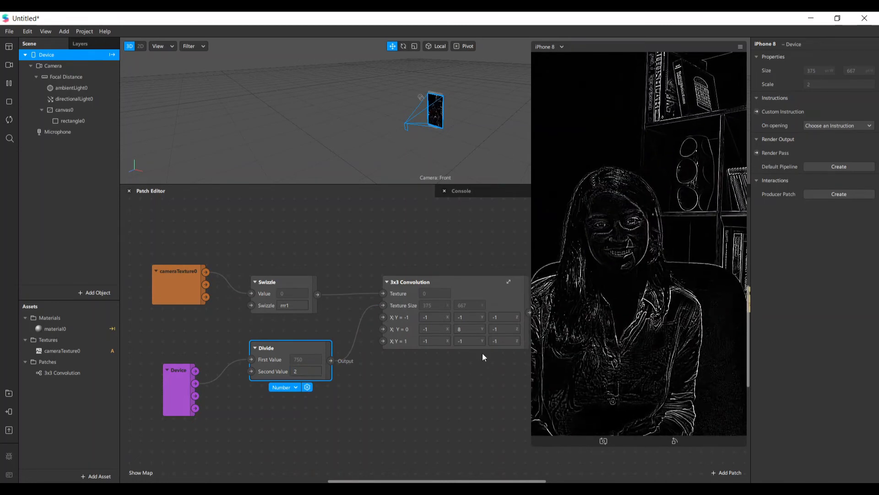
Try 3 as the Divide patch's Second Value, and set it back to 2
left_click(305, 372)
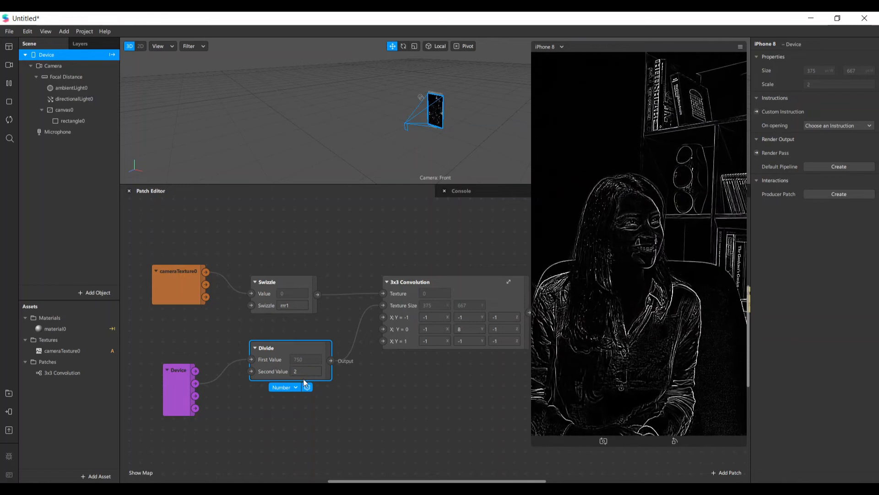
type("3")
key("Return")
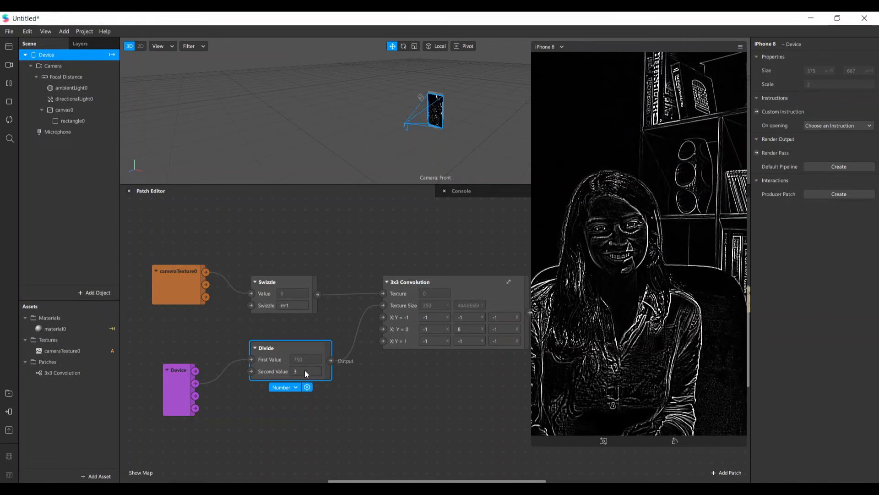
left_click(306, 372)
type("2")
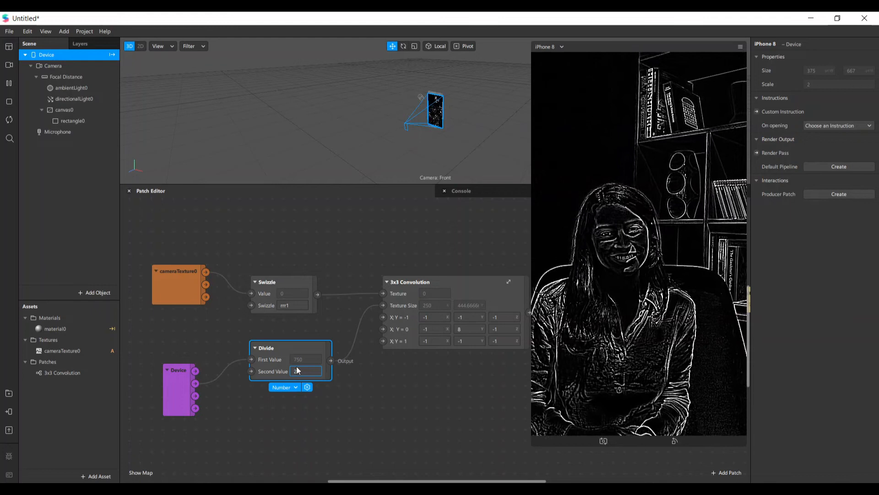
left_click(425, 397)
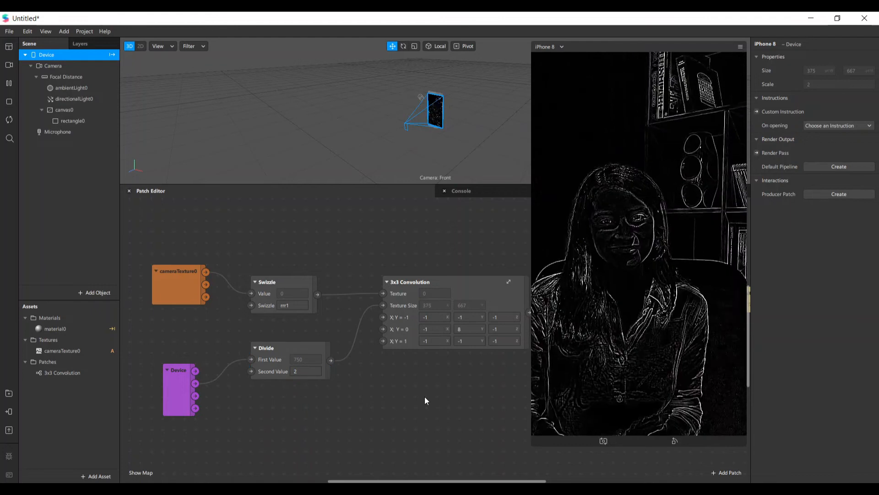
Check the effect on another real-time simulation video and shrink the device preview to free the patch area
left_click(9, 64)
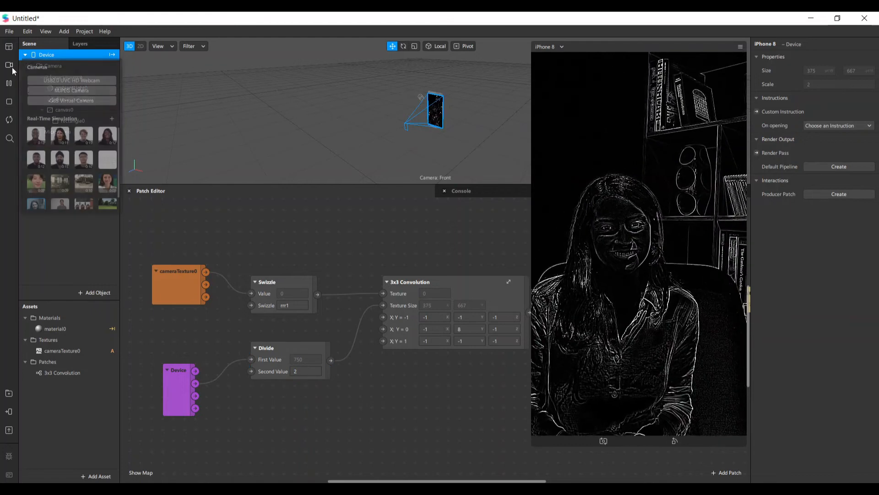
left_click(60, 204)
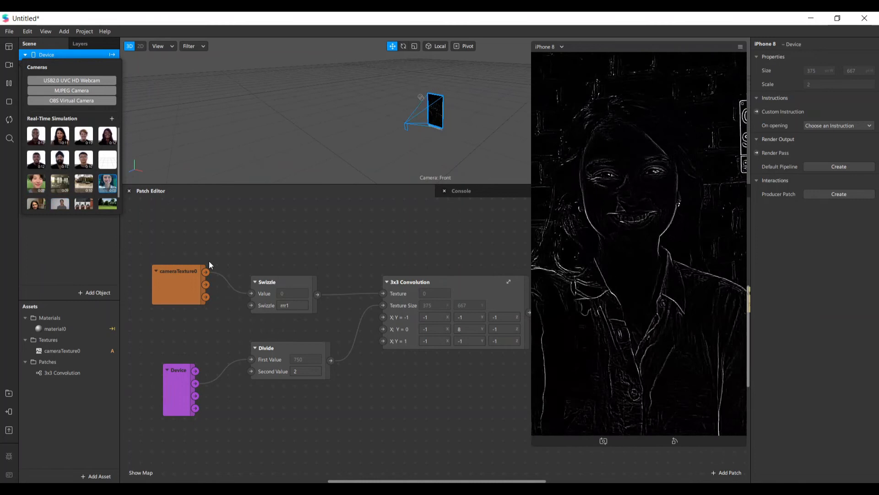
left_click_drag(453, 481, 536, 480)
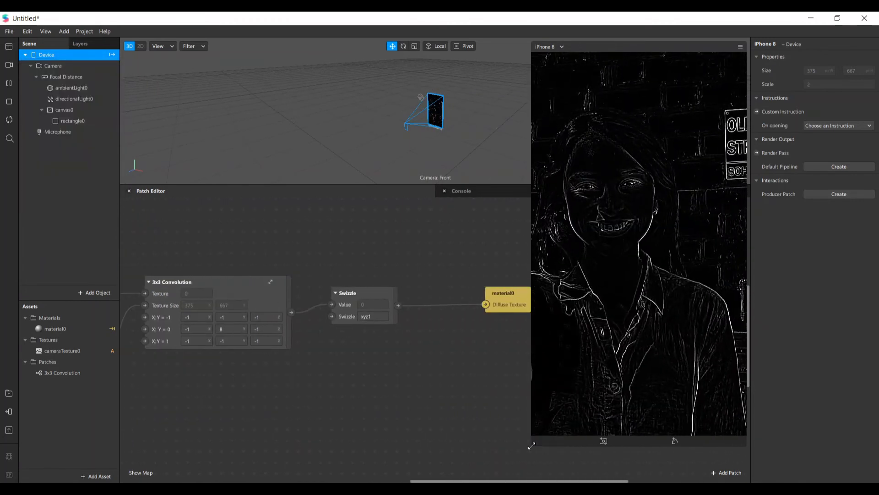
left_click_drag(534, 444, 550, 364)
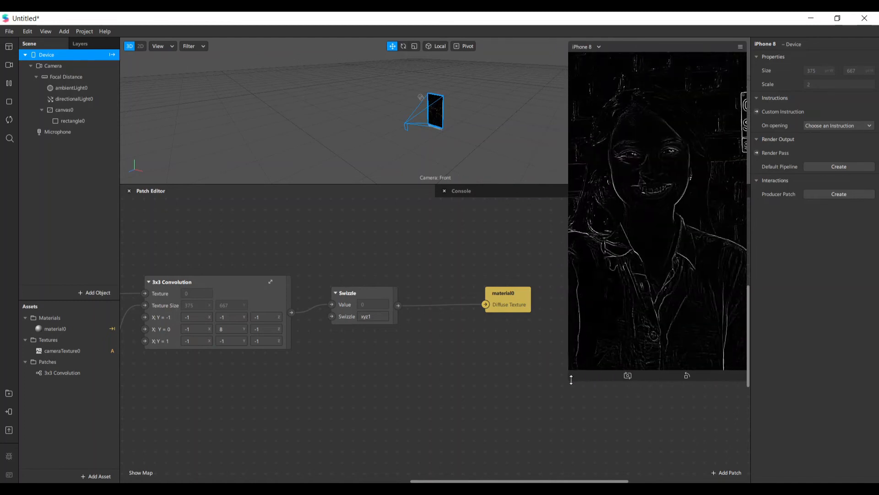
left_click_drag(574, 376, 620, 328)
scroll(573, 377, "left", 2)
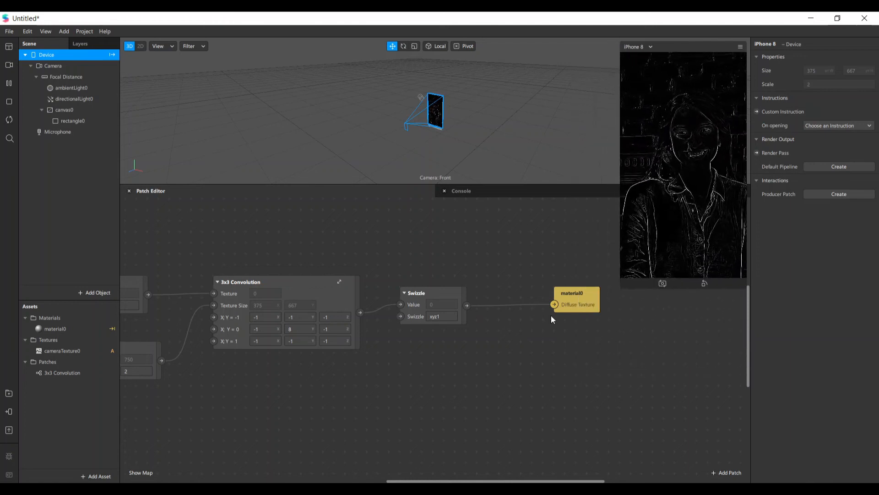
Shift the second Swizzle and material0 patches apart and add a Function patch in the empty space below the graph
left_click_drag(577, 305, 587, 305)
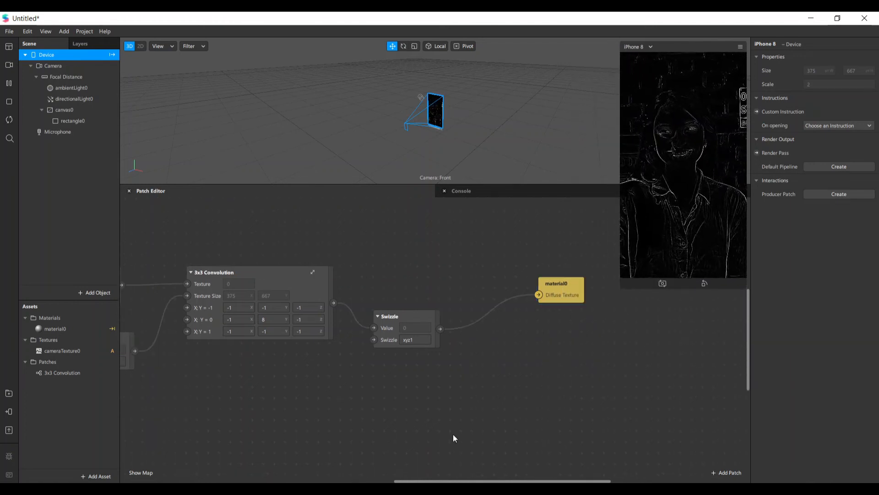
scroll(454, 434, "up", 2)
scroll(436, 454, "down", 4)
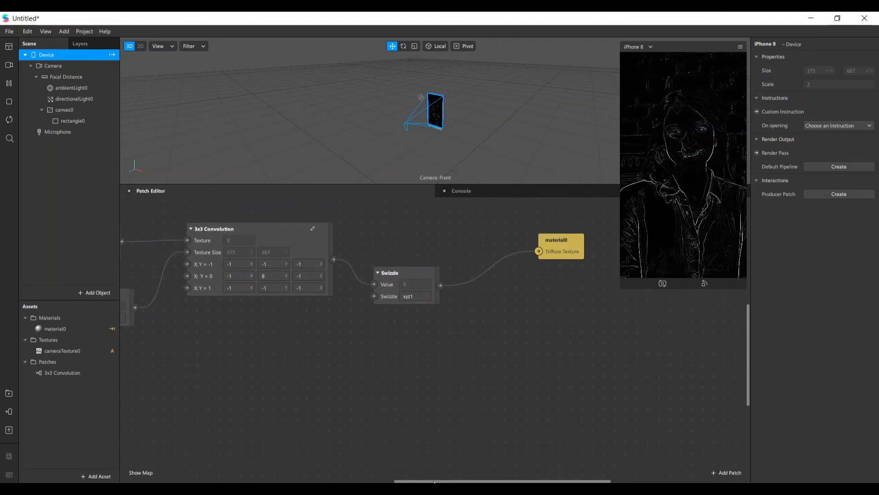
left_click_drag(433, 480, 399, 480)
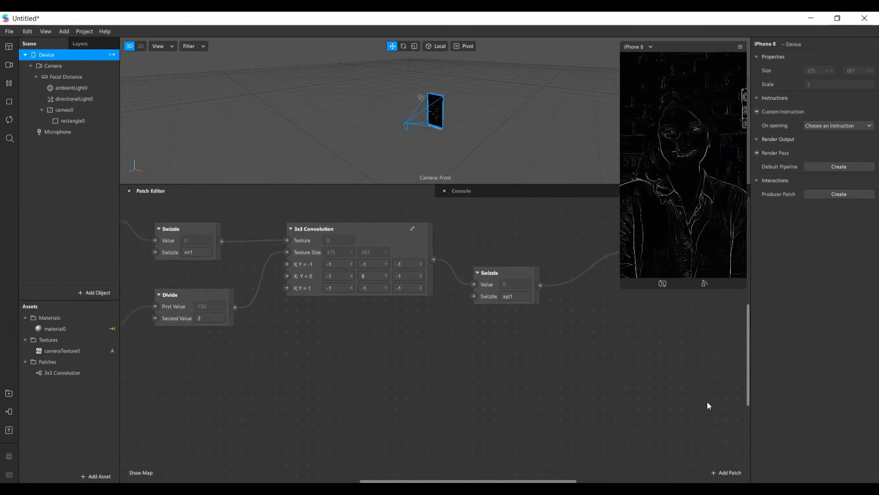
left_click(719, 476)
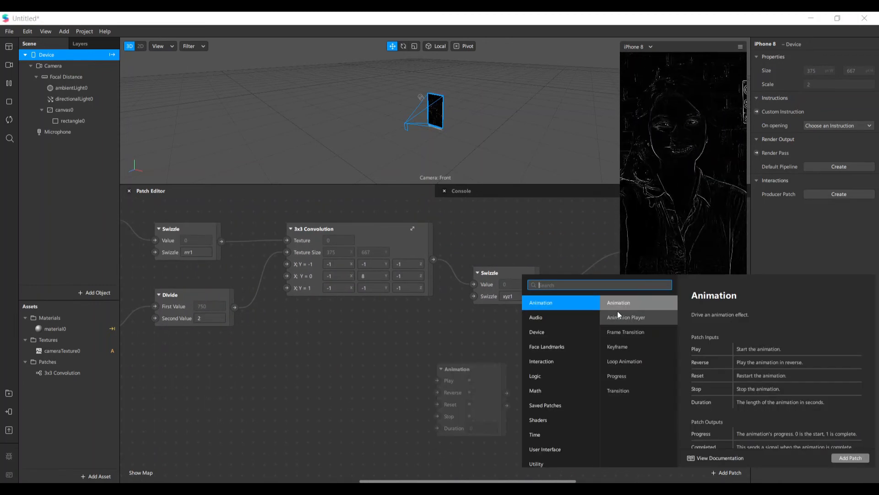
type("func")
key("Return")
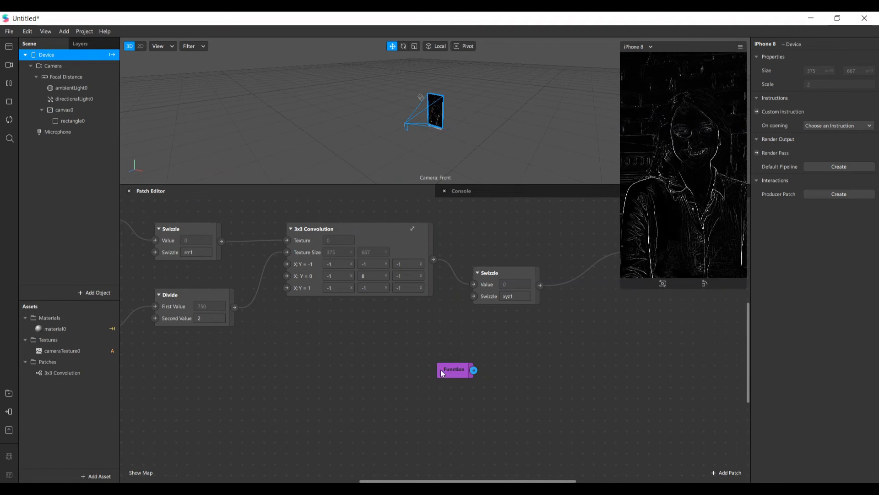
Place the Function patch below the Divide patch and feed its output into a new Multiply patch
left_click_drag(440, 369, 309, 379)
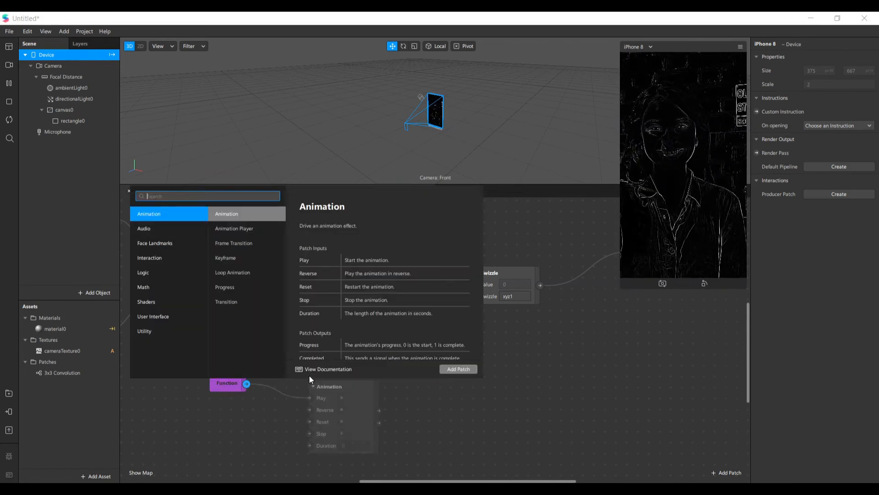
type("mult")
key("Return")
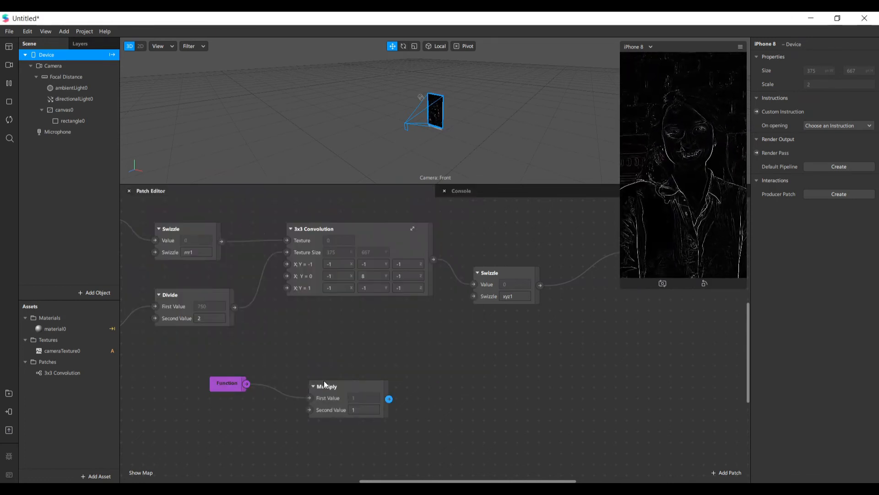
Add a Round patch fed by the Multiply patch's output and place it close beside Multiply
left_click_drag(367, 394, 438, 377)
type("round")
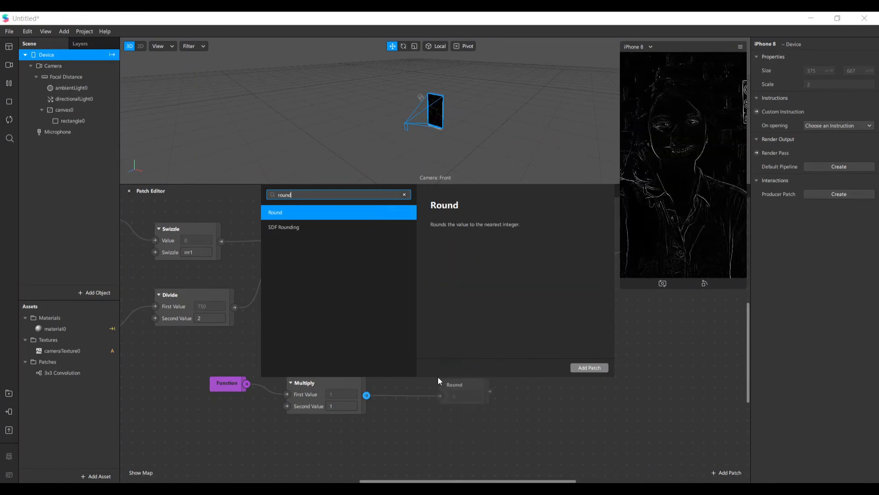
key("Return")
left_click(461, 387)
left_click_drag(461, 387, 427, 387)
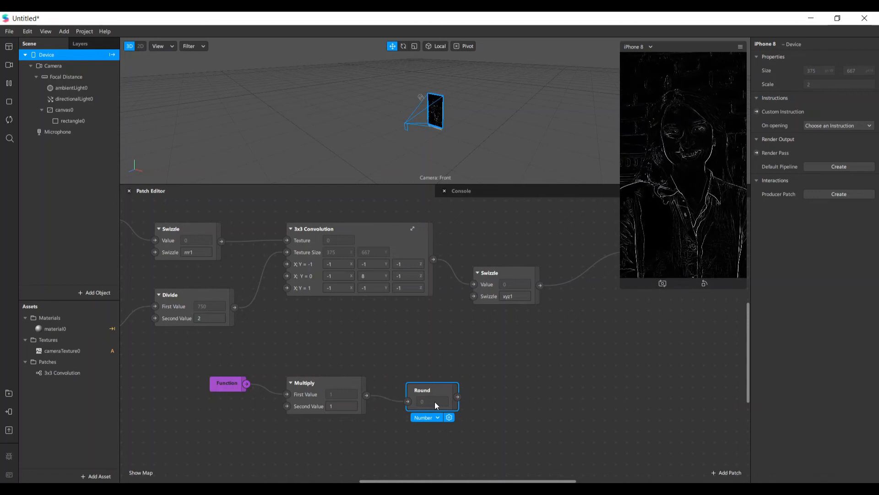
Add a Divide patch fed by the Round patch's output and place it in line with Round
type("divide")
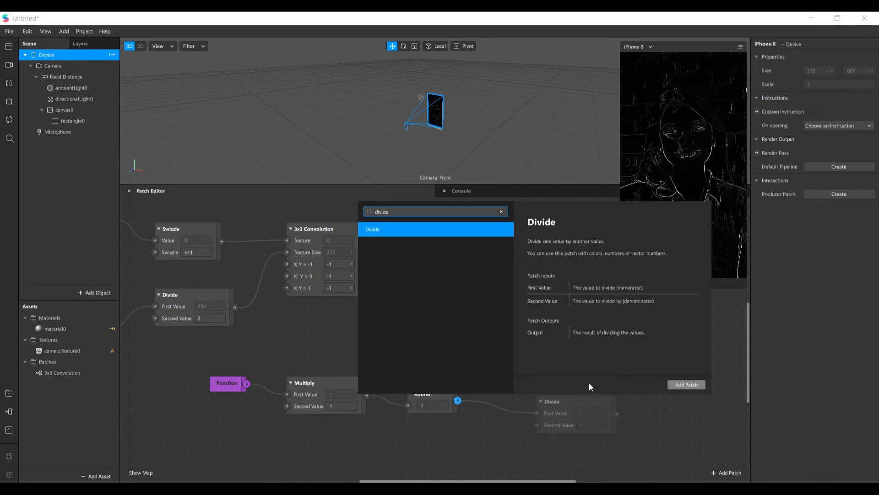
key("Return")
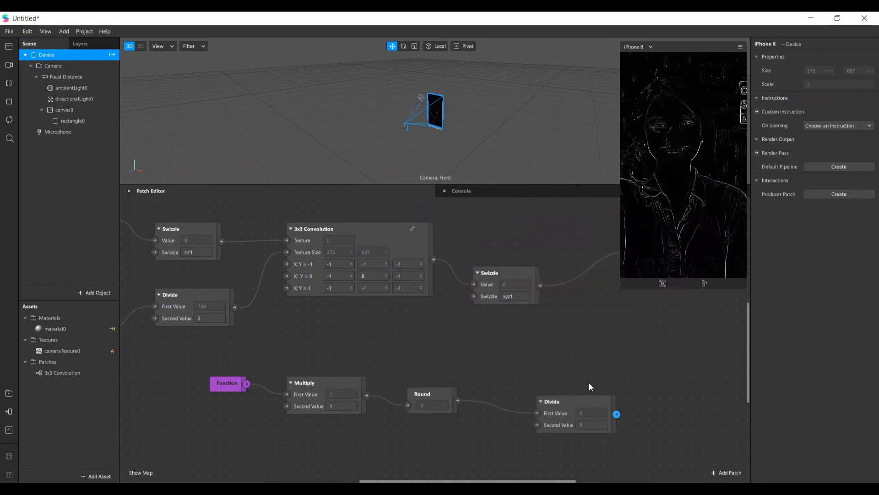
left_click_drag(567, 402, 529, 378)
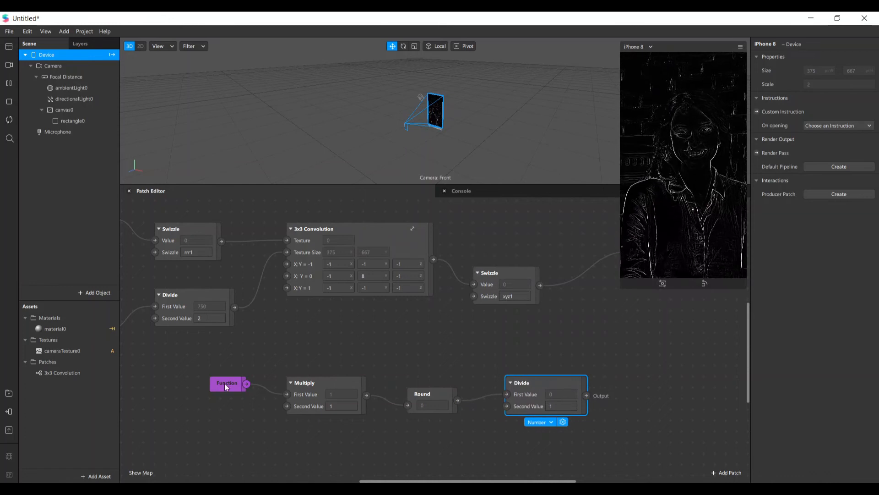
Rearrange the Function, Multiply, Round and Divide patches into an evenly aligned row
left_click_drag(224, 384, 181, 384)
left_click_drag(291, 388, 257, 385)
left_click_drag(429, 390, 408, 380)
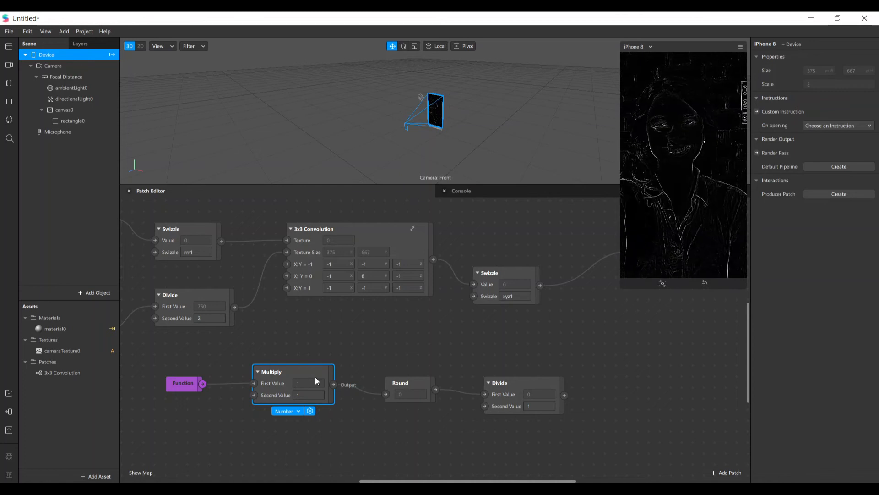
left_click_drag(519, 380, 519, 369)
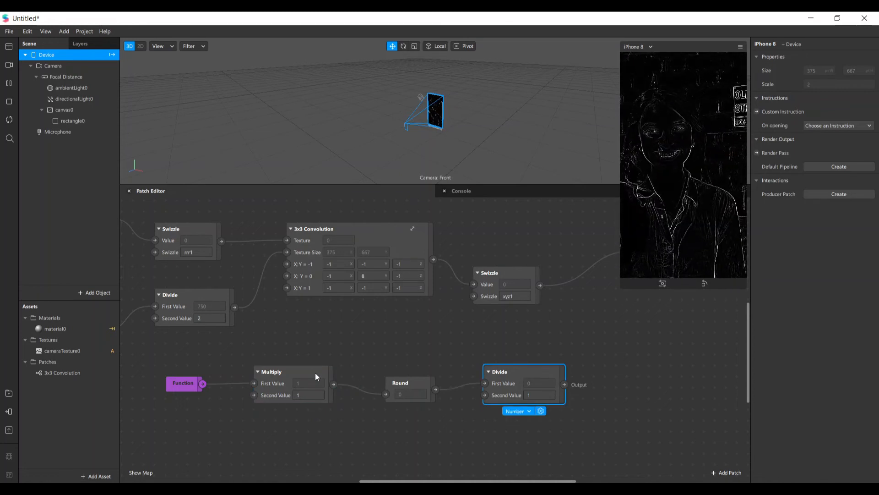
Switch the Multiply patch's data type to Vector 2
left_click(303, 366)
left_click(285, 411)
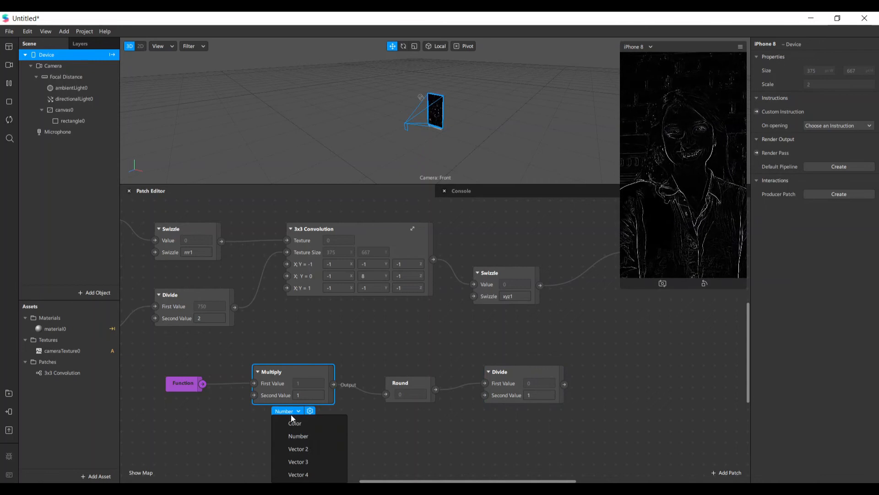
left_click(310, 452)
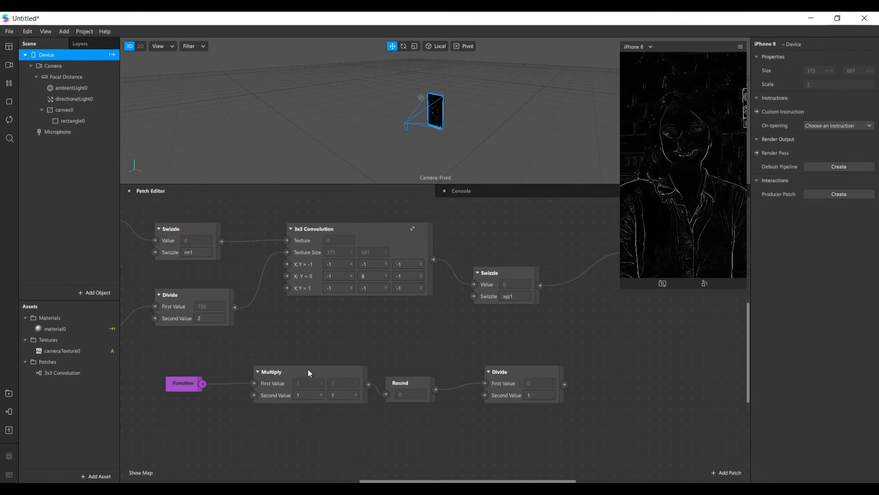
left_click(297, 374)
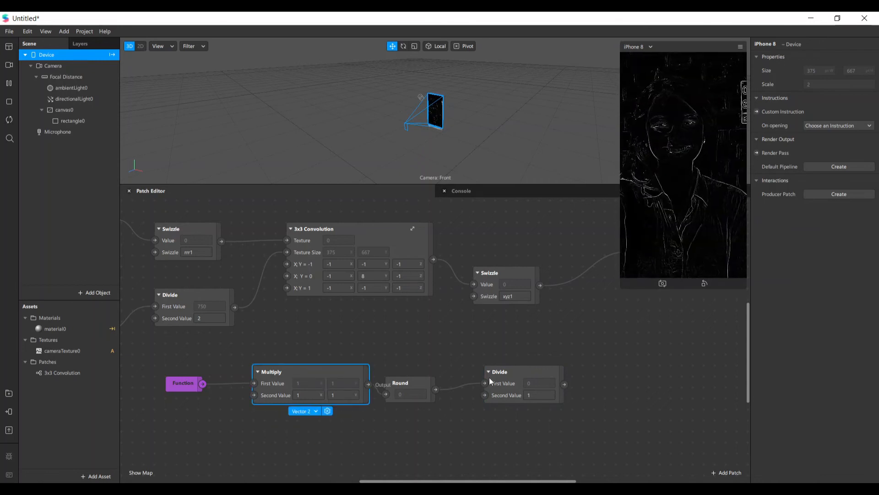
Switch the Divide patch after Round to Vector 2 and even out the spacing between Multiply, Round and Divide
left_click_drag(530, 371, 541, 360)
left_click(538, 402)
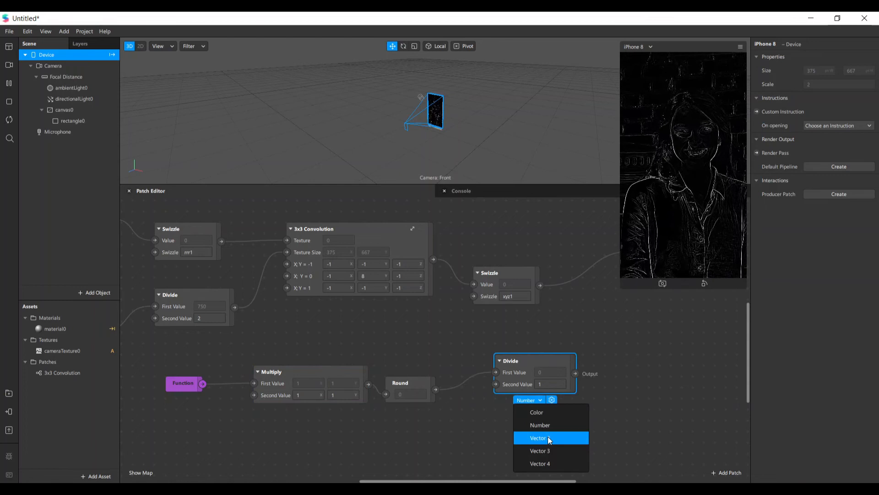
left_click(547, 437)
left_click_drag(323, 378, 311, 379)
left_click(416, 387)
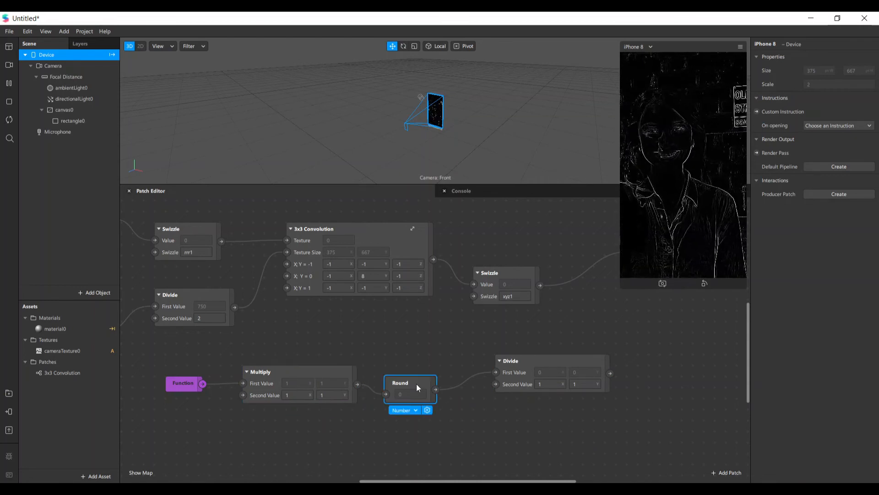
left_click_drag(534, 363, 517, 375)
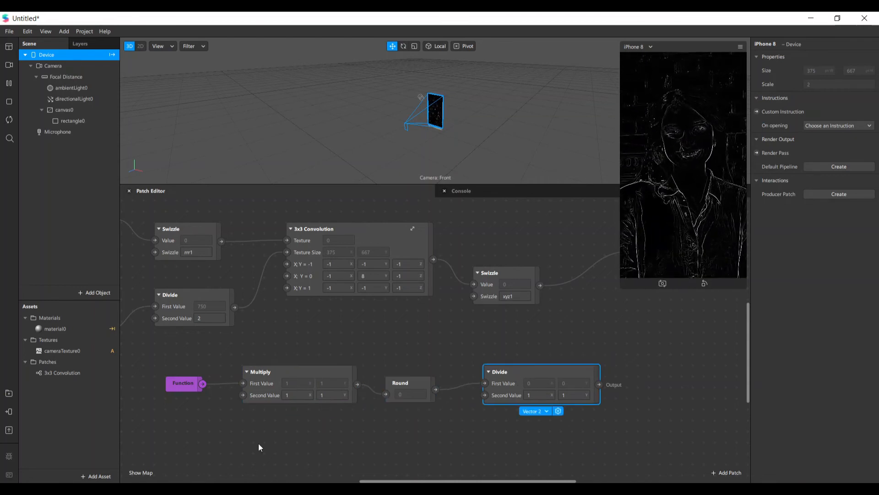
Set the X component of the Multiply patch's second value to 8 and shift the patch slightly towards Round
left_click(287, 395)
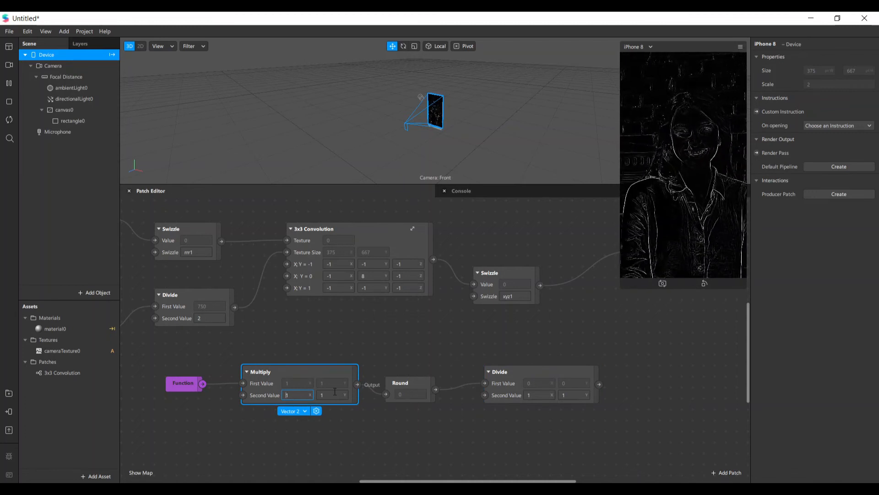
left_click(218, 451)
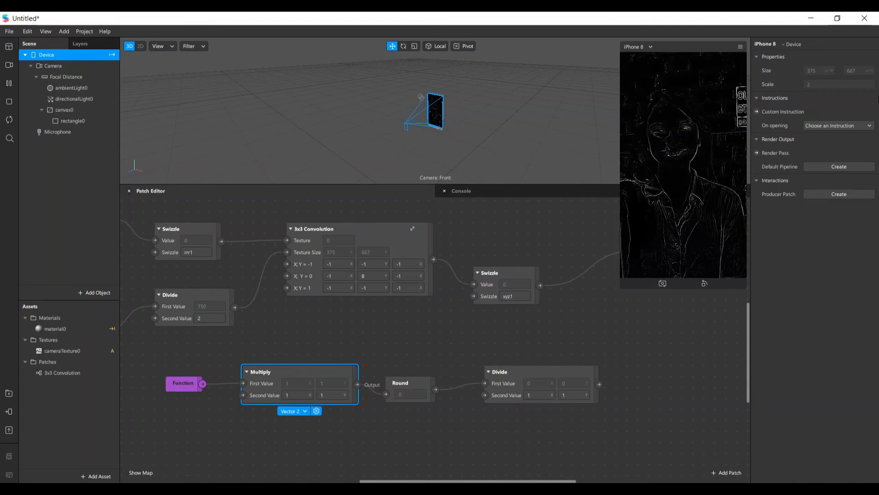
scroll(294, 394, "down", 1)
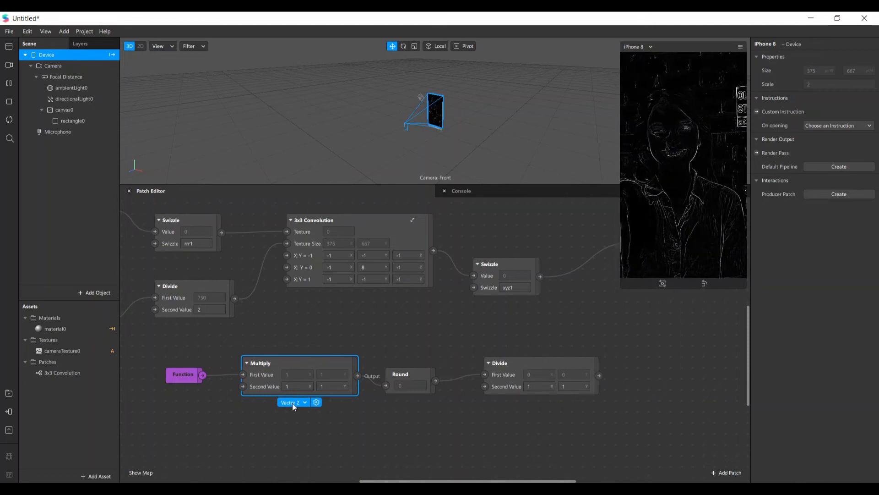
scroll(320, 389, "right", 1)
left_click(272, 387)
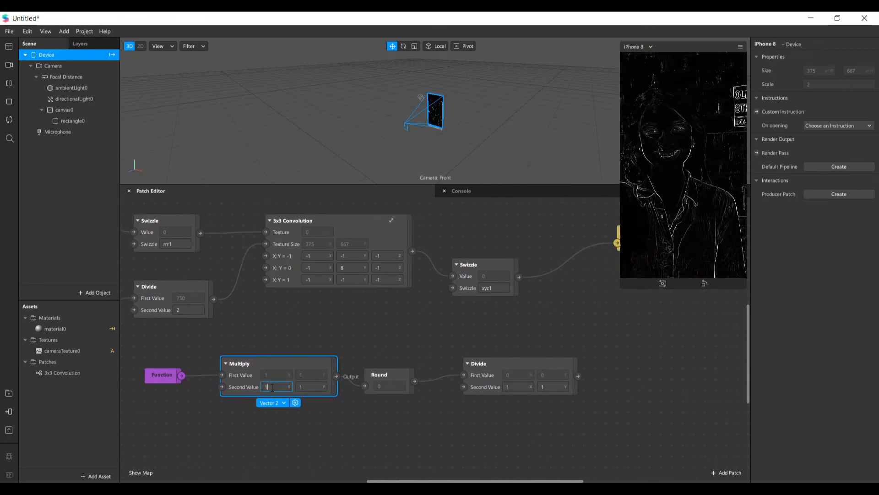
key("Return")
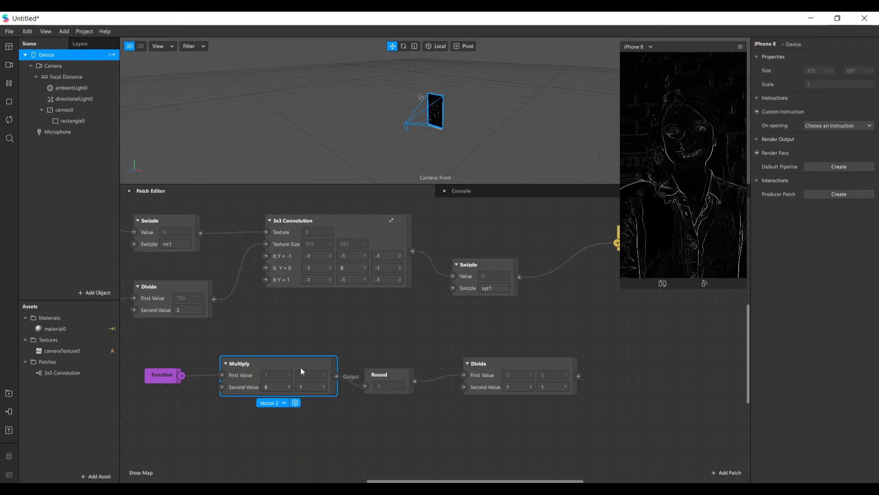
left_click_drag(300, 366, 311, 367)
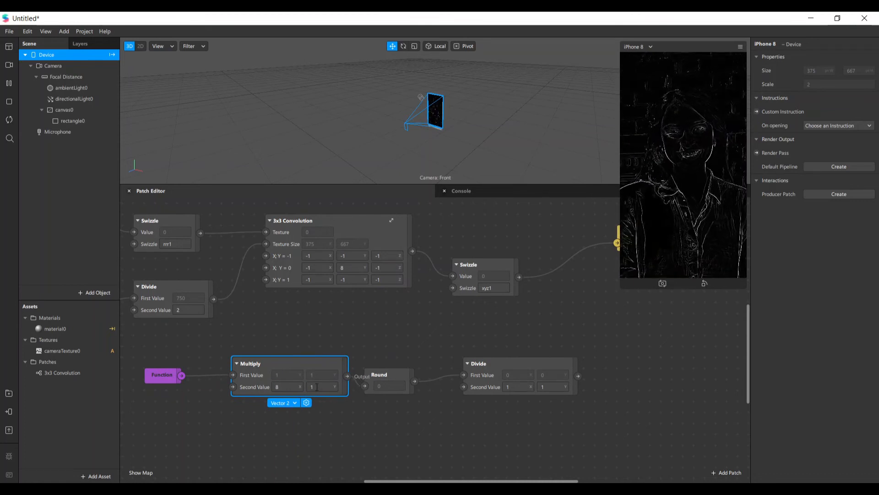
Move the Device patch away from its Divide patch and widen the gap between Multiply and Round
scroll(430, 482, "left", 6)
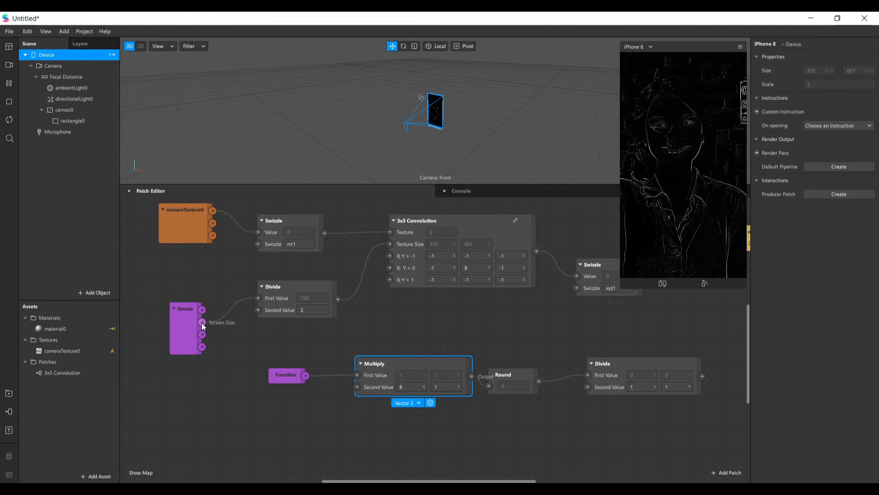
left_click_drag(178, 330, 165, 330)
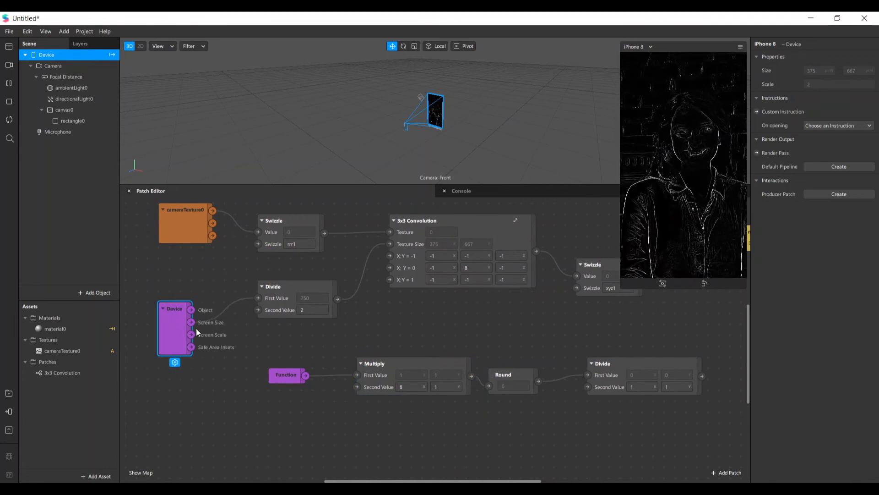
left_click(428, 364)
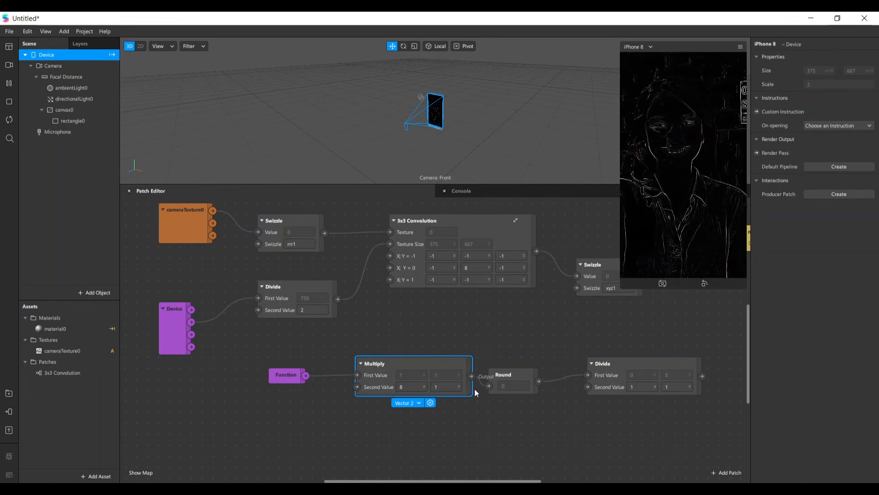
left_click(516, 374)
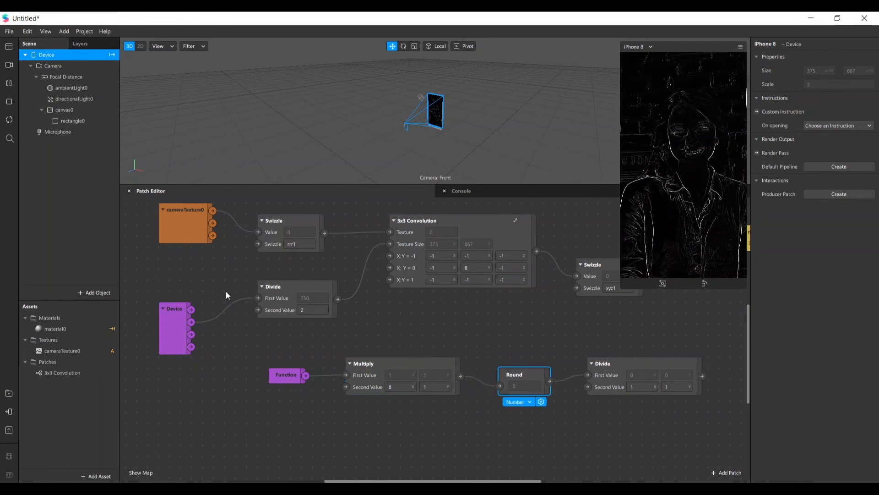
left_click(238, 361)
Add an Unpack patch fed by the Device patch's Screen Size output and place it below the Function patch
scroll(238, 362, "down", 2)
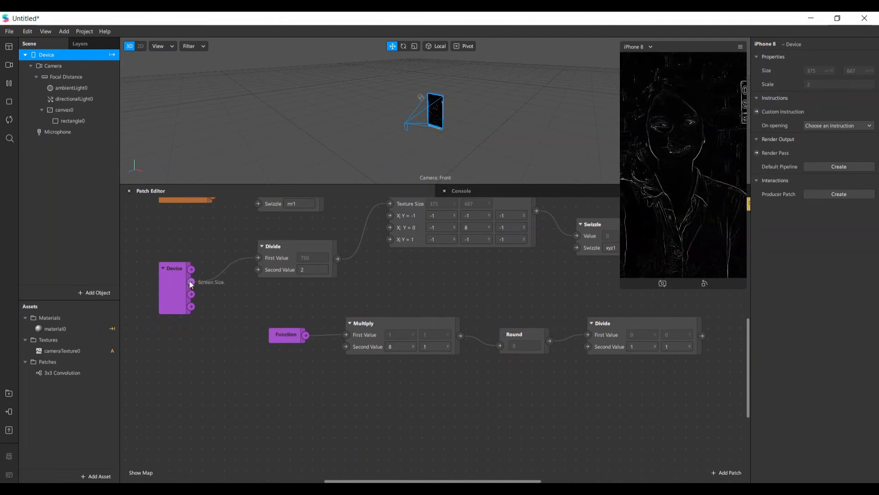
left_click_drag(191, 282, 219, 391)
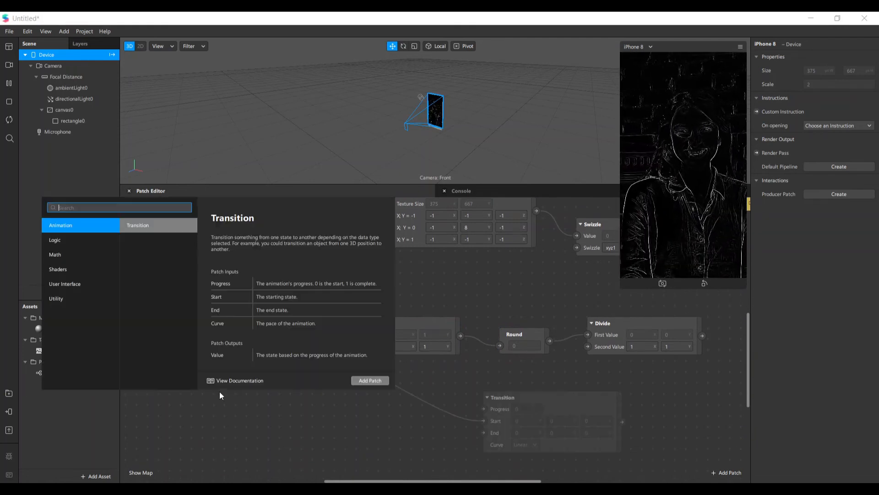
type("unpack")
key("Return")
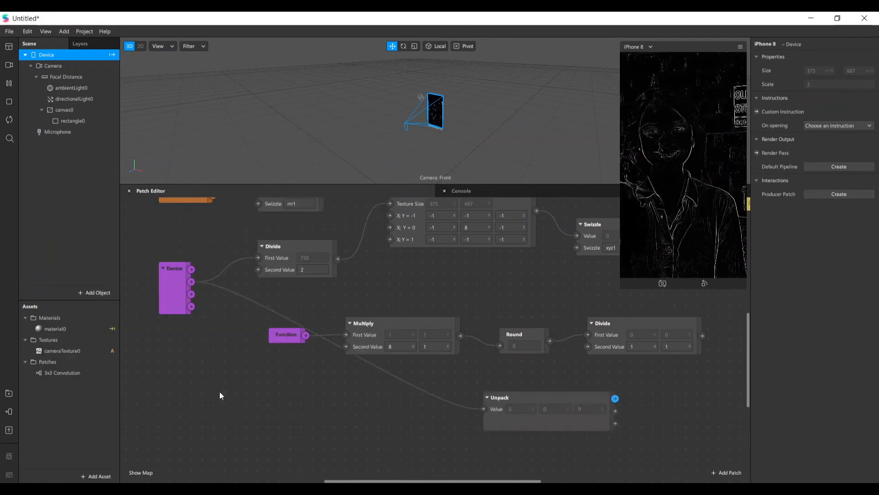
left_click_drag(539, 400, 303, 403)
Switch the Unpack patch to Vector 2 and move it below the Device patch
left_click(315, 446)
left_click(316, 435)
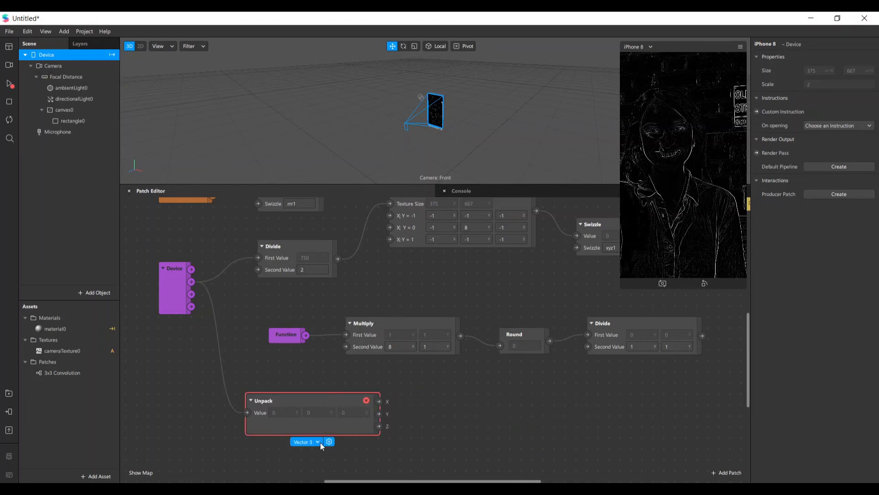
left_click(320, 442)
left_click(316, 448)
left_click_drag(328, 406, 260, 405)
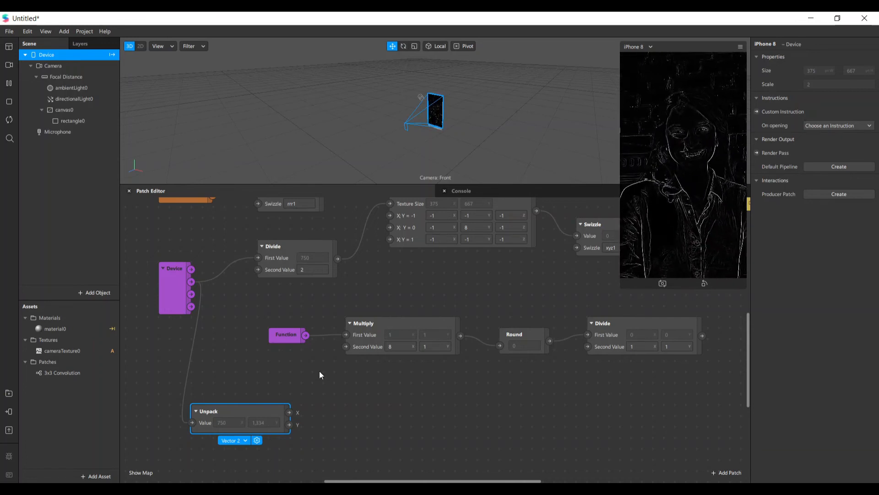
Add a Divide patch beside Unpack, with Unpack's Y output as the first value and X as the second
left_click_drag(292, 427, 320, 402)
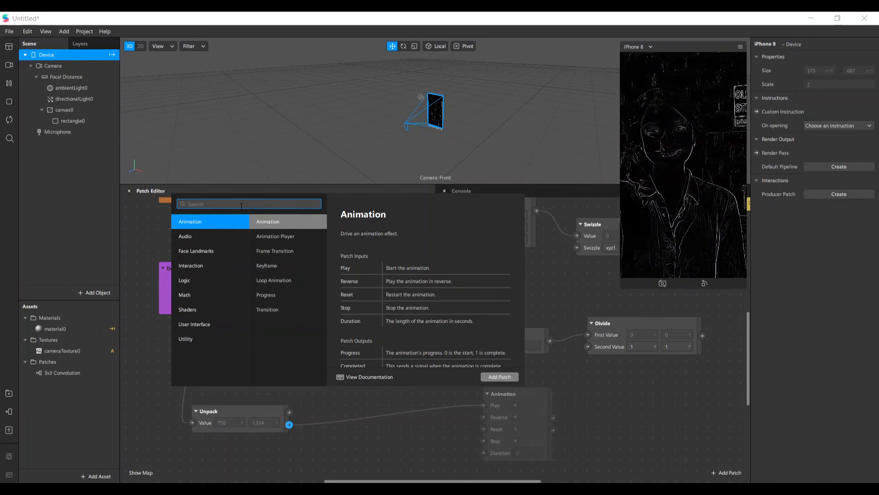
type("divi")
key("Return")
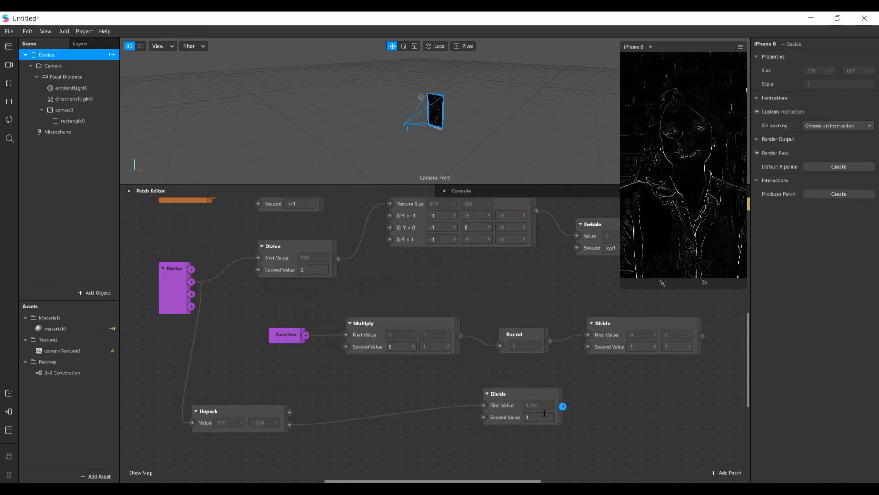
left_click_drag(520, 396, 381, 403)
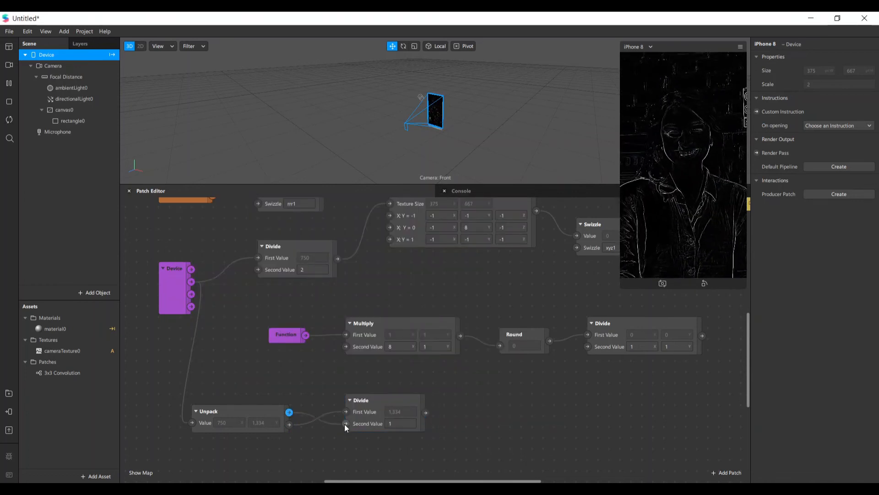
left_click_drag(344, 424, 346, 423)
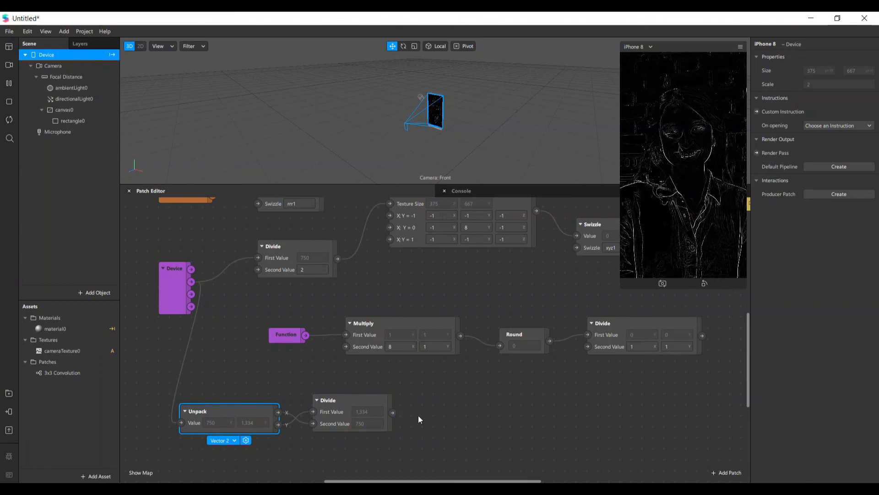
Move the Unpack patch and its Divide patch close together and place them well below the Function chain
left_click_drag(256, 415, 234, 426)
left_click_drag(329, 414, 296, 447)
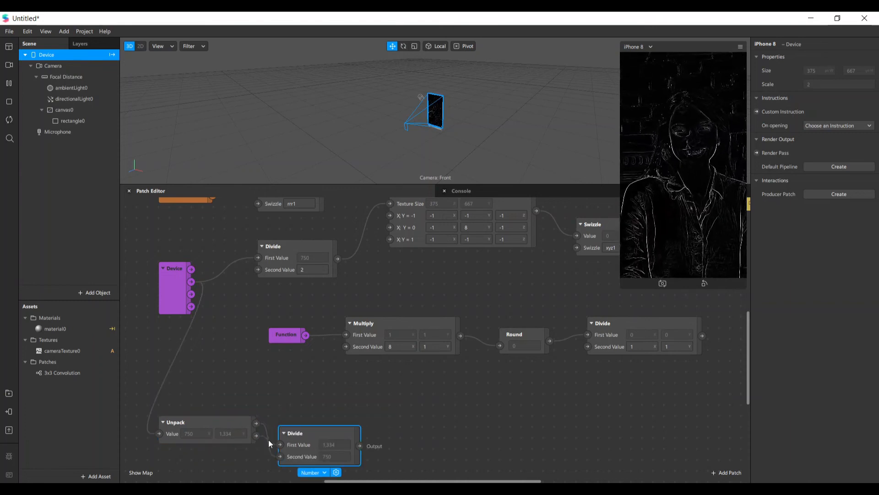
left_click(219, 434)
left_click_drag(217, 430, 207, 450)
scroll(284, 427, "down", 1)
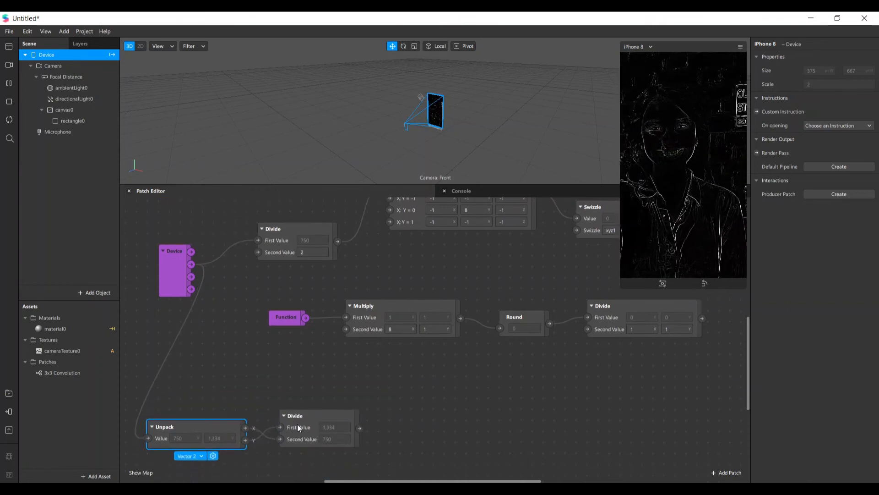
left_click_drag(298, 424, 298, 424)
scroll(259, 423, "down", 2)
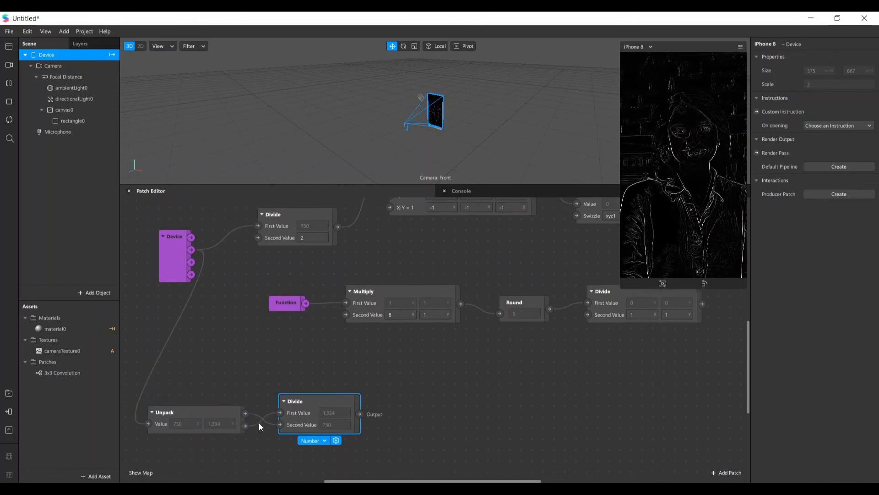
left_click(201, 403, "shift")
left_click_drag(200, 403, 191, 451)
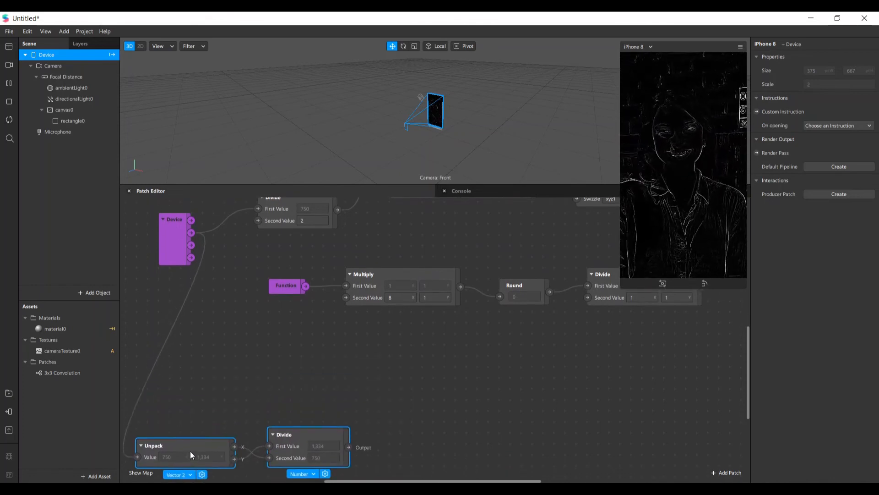
scroll(230, 426, "down", 2)
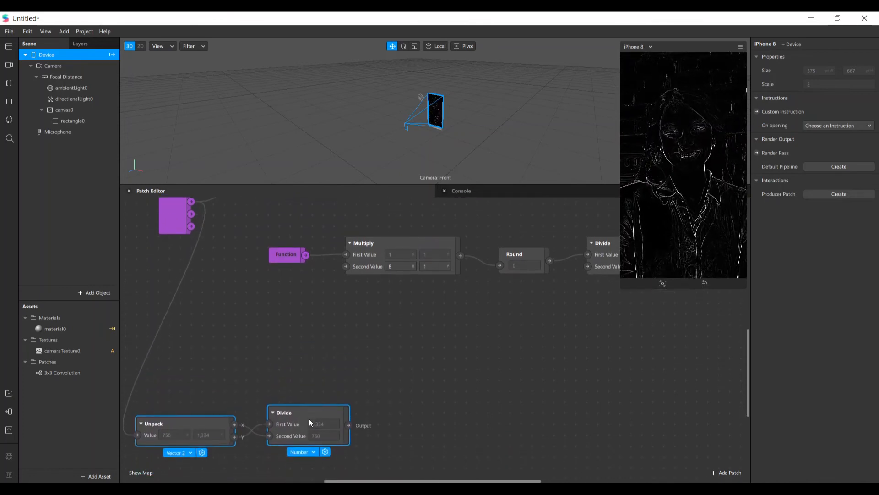
Wrap the Unpack patch and its Divide patch in a comment box titled "screen proportion"
left_click_drag(310, 419, 312, 410)
left_click(312, 416)
left_click_drag(392, 384, 125, 466)
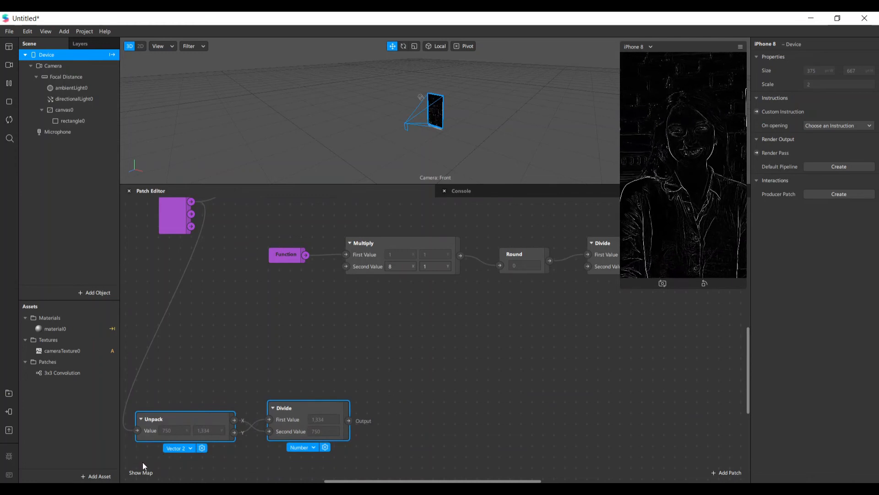
right_click(300, 412)
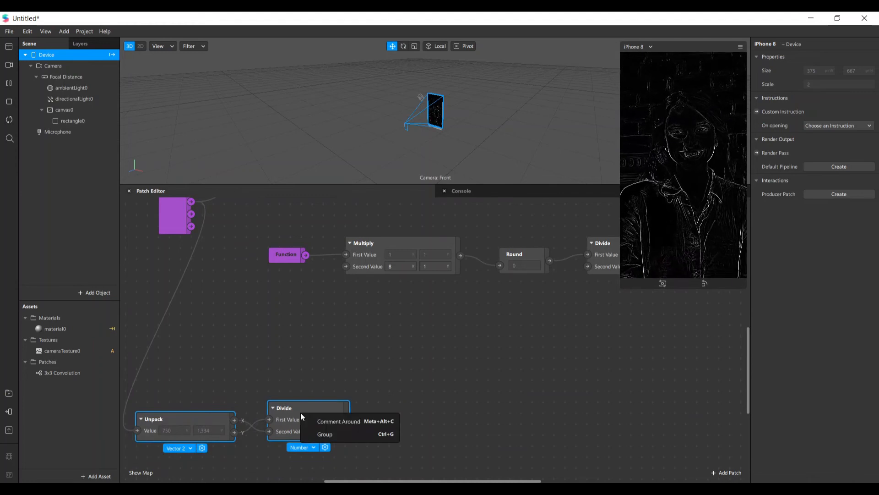
left_click(328, 420)
double_click(154, 389)
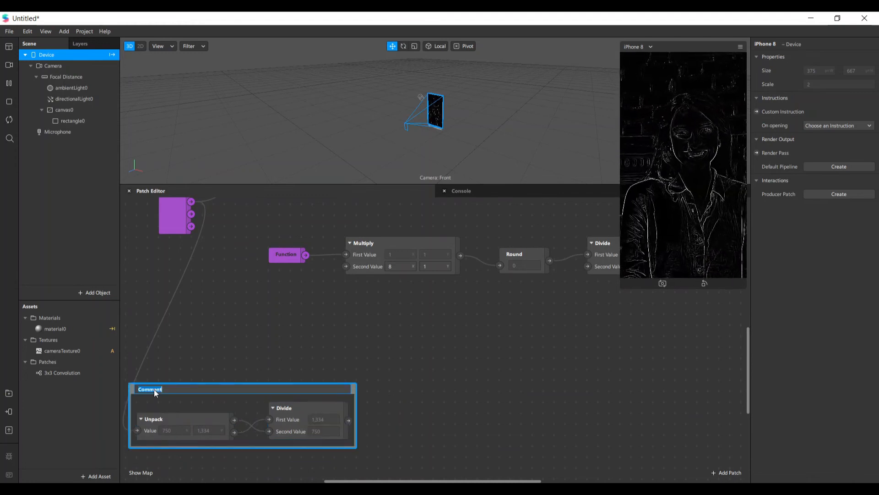
type("scr")
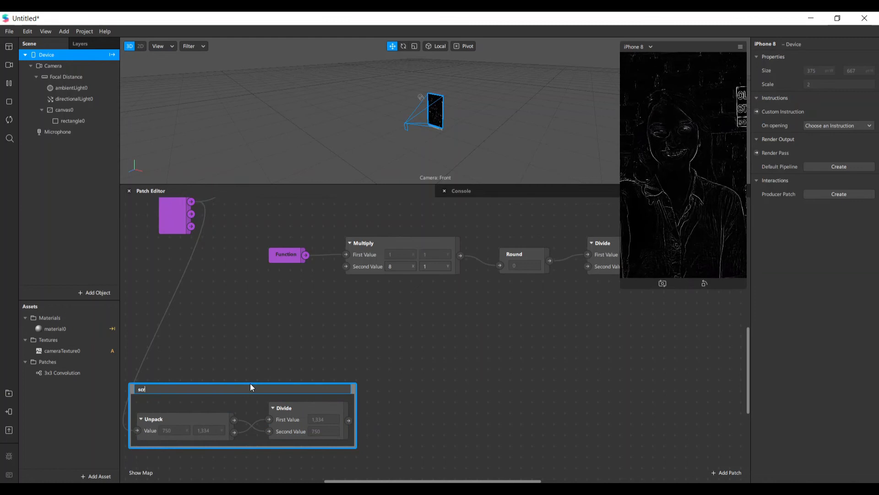
type("een proport")
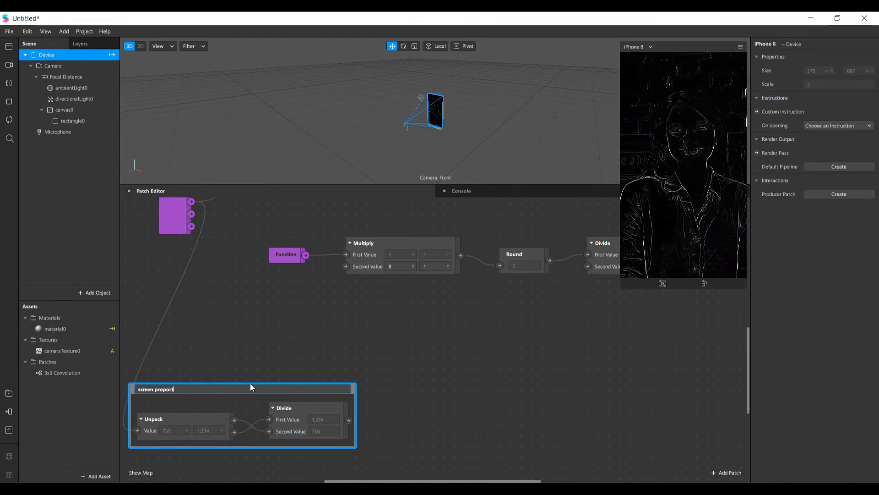
type("ion")
Add a Multiply patch beside the screen proportion box, with the Divide output connected to its Second Value
left_click_drag(348, 421, 458, 394)
type("multi")
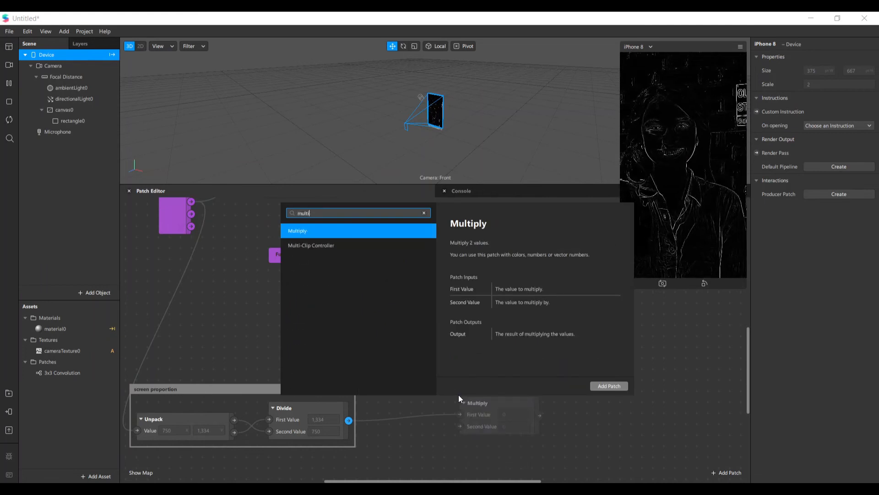
key("Return")
left_click_drag(525, 415, 488, 397)
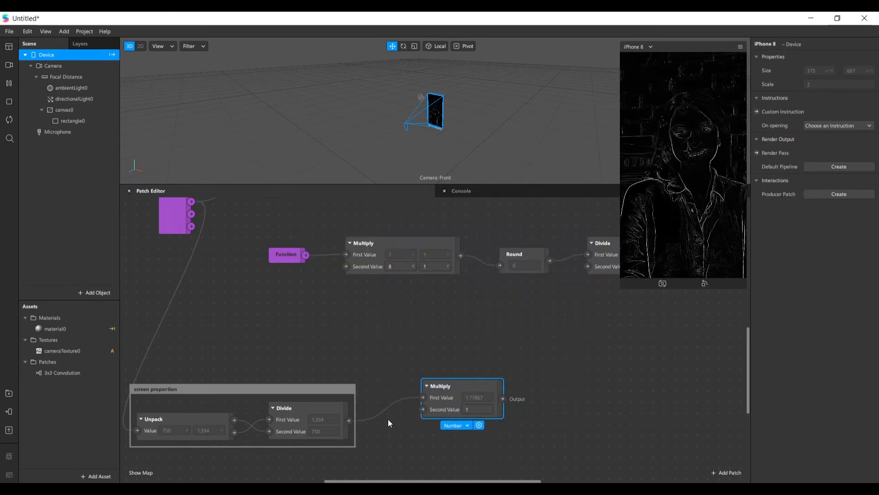
mouse_move(417, 396)
left_mouse_down()
mouse_move(380, 411)
mouse_move(423, 409)
left_mouse_up()
left_click_drag(468, 388, 500, 398)
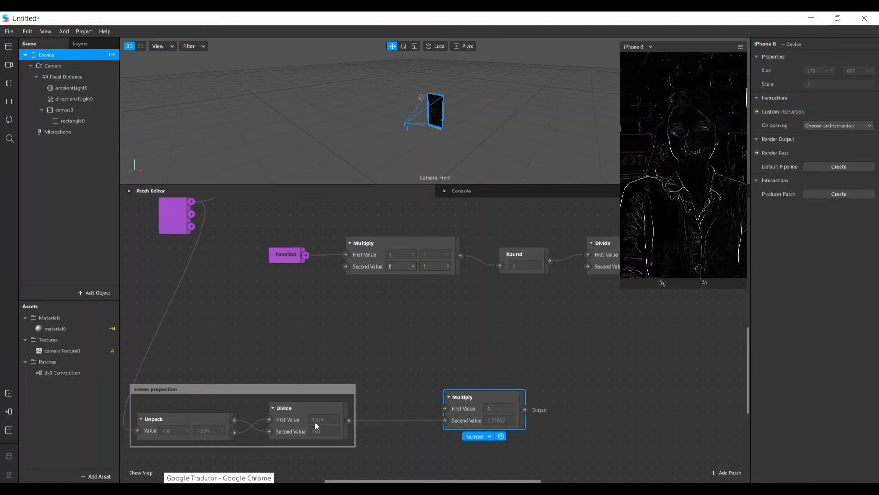
left_click_drag(474, 397, 452, 387)
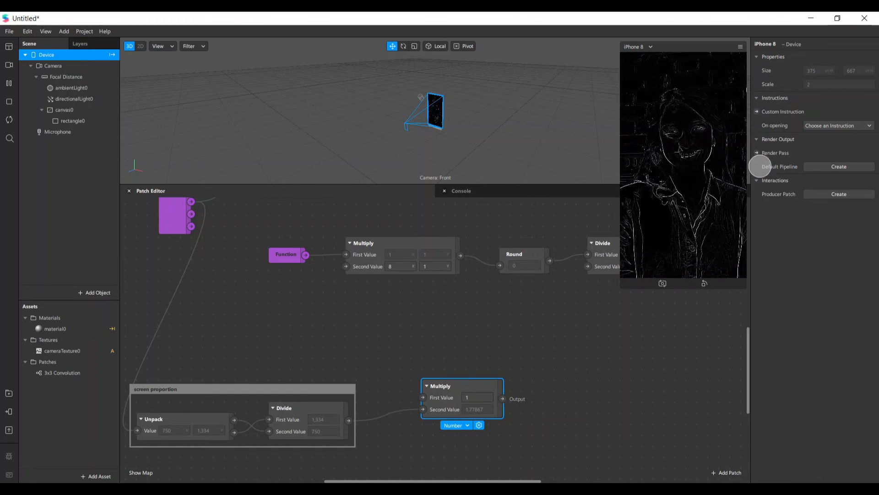
Set the First Value of the new Multiply patch to 8
scroll(435, 397, "right", 1)
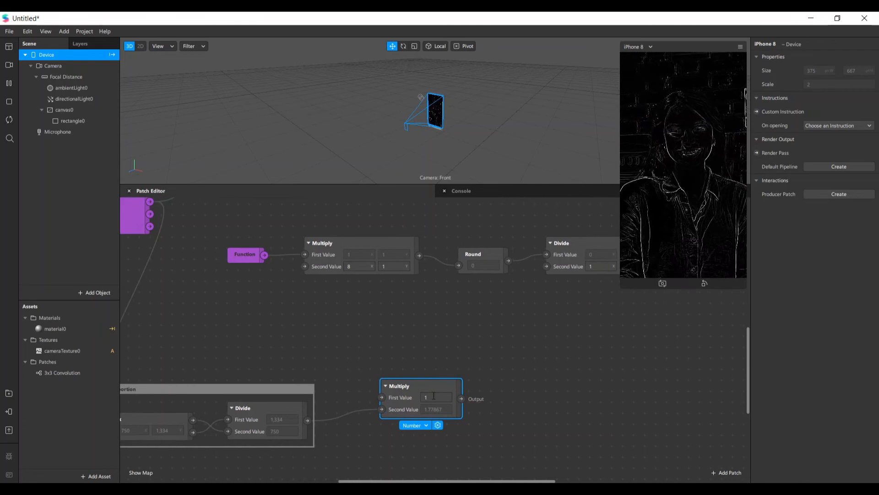
left_click(435, 397)
type("8")
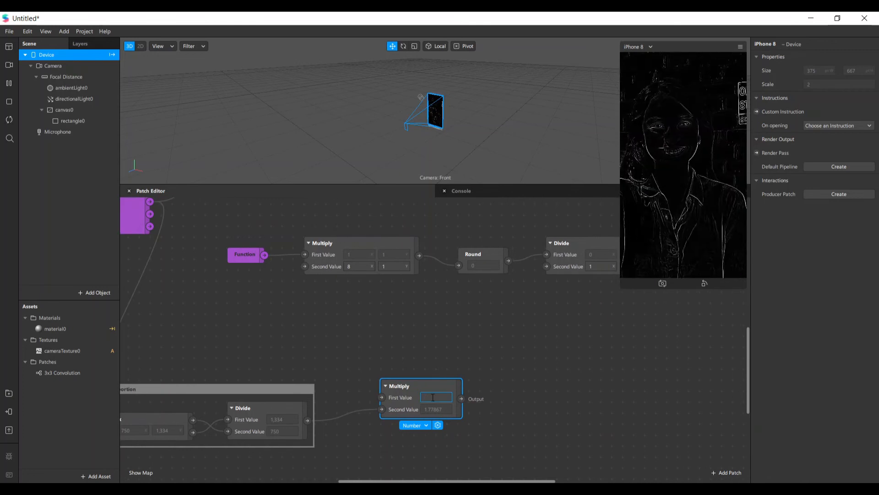
key("Return")
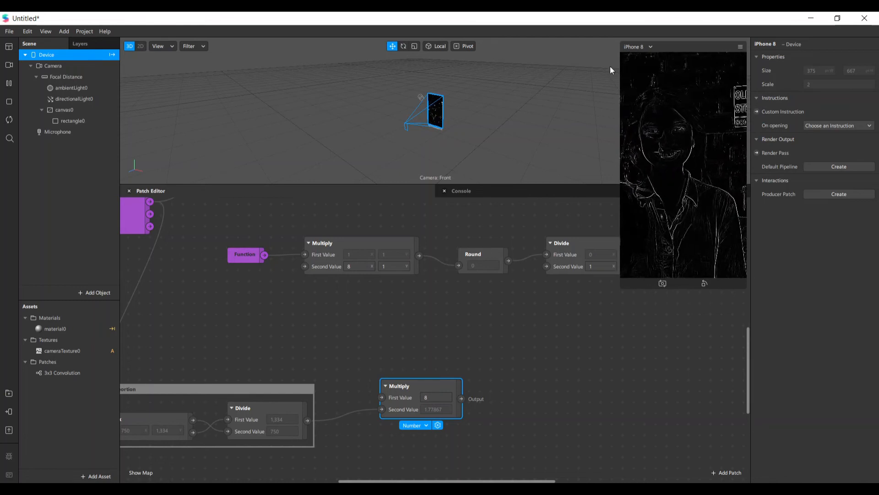
Add a Pack patch fed by the lower Multiply patch's output and switch it to Vector 2
left_click_drag(461, 399, 527, 407)
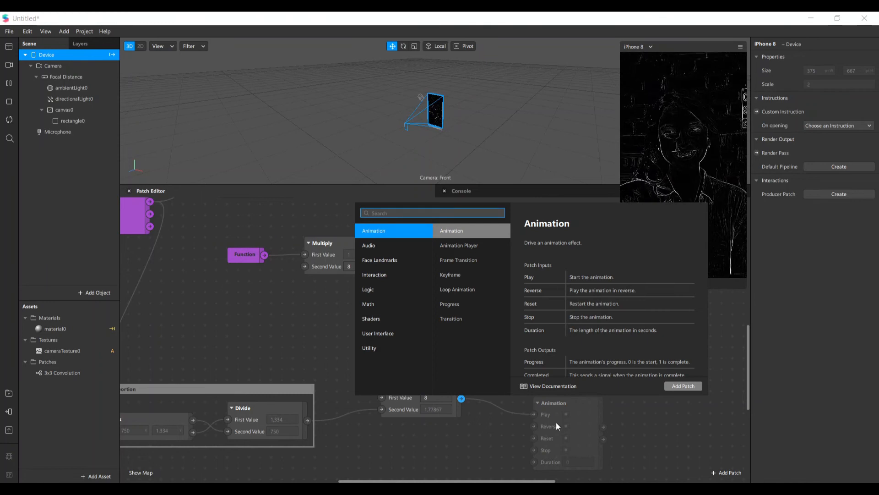
type("pack")
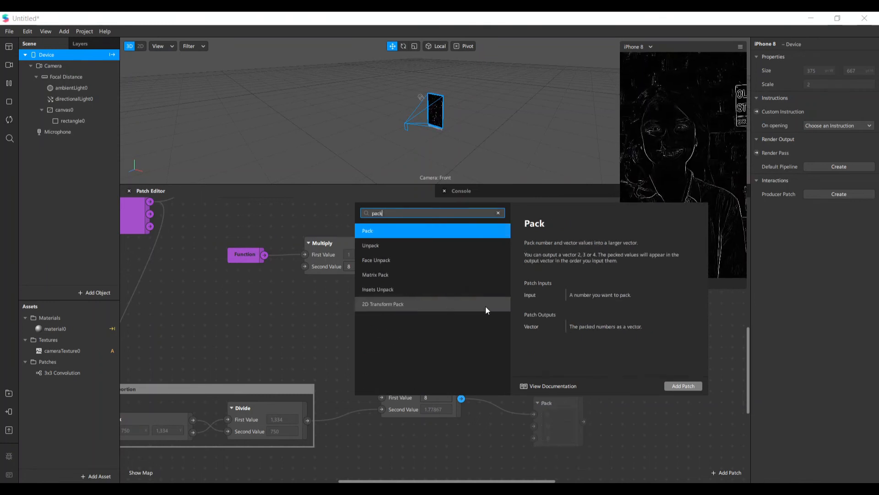
key("Return")
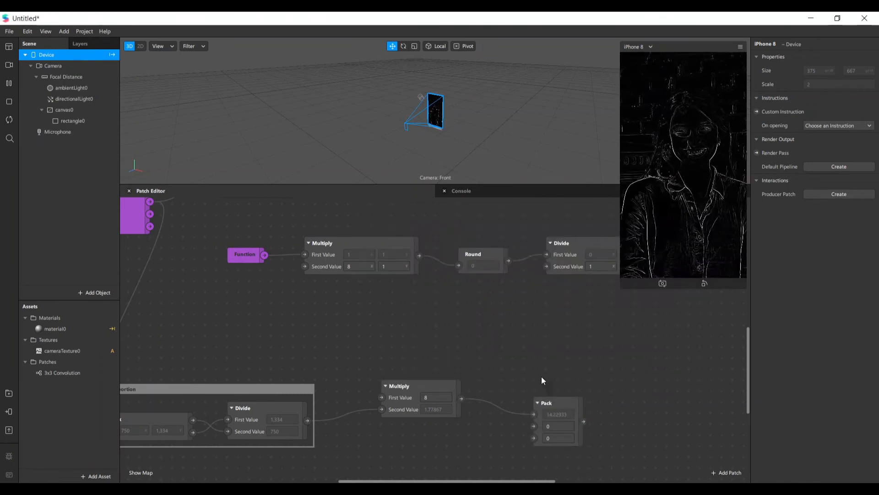
left_click_drag(551, 408, 543, 381)
left_click(549, 422)
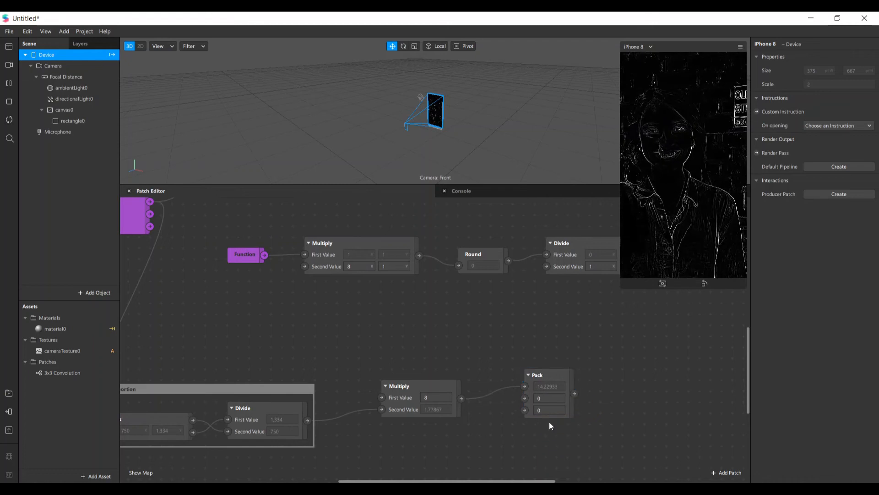
left_click(550, 416)
left_click(545, 425)
left_click(557, 436)
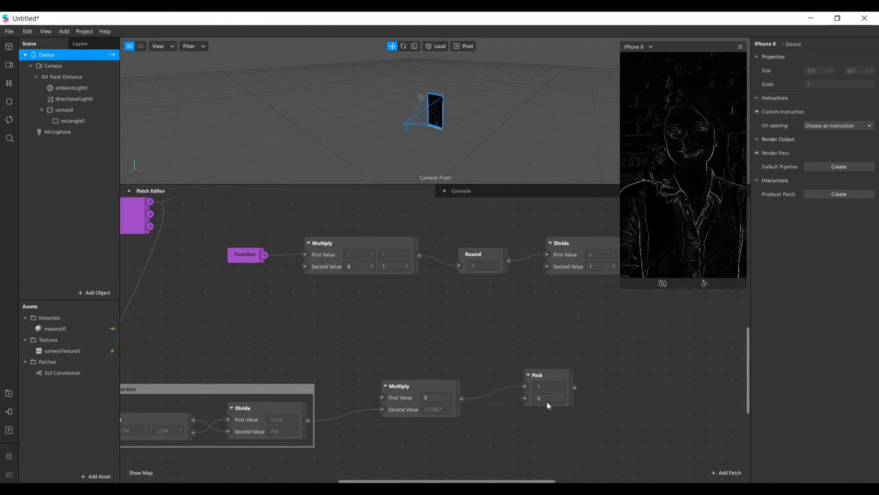
Reconnect the Multiply output to the Pack patch's second input and place Pack level with Multiply
left_click_drag(549, 405, 549, 374)
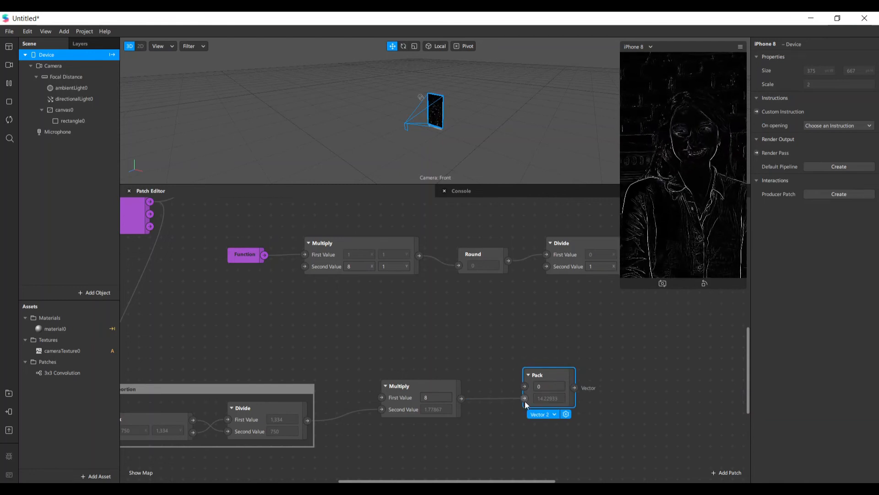
mouse_move(549, 372)
left_mouse_down()
mouse_move(538, 369)
mouse_move(548, 372)
left_mouse_up()
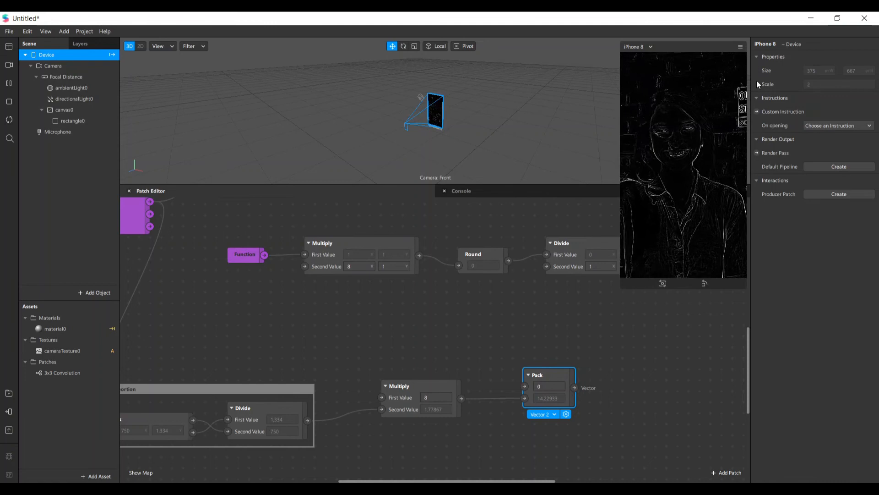
mouse_move(552, 373)
left_mouse_down()
mouse_move(531, 380)
mouse_move(541, 384)
left_mouse_up()
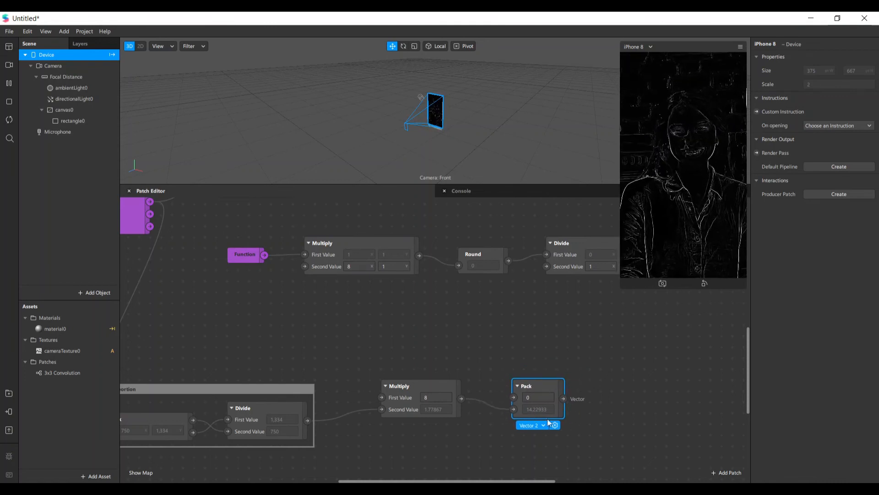
Switch the preview device to Samsung Galaxy S9 and check the values in the screen proportion, Multiply and Pack patches
scroll(577, 421, "up", 5)
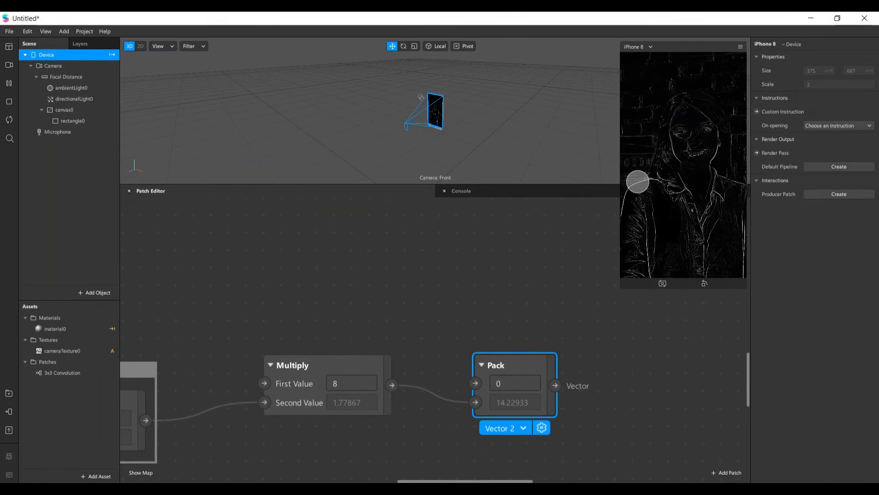
scroll(419, 342, "down", 3)
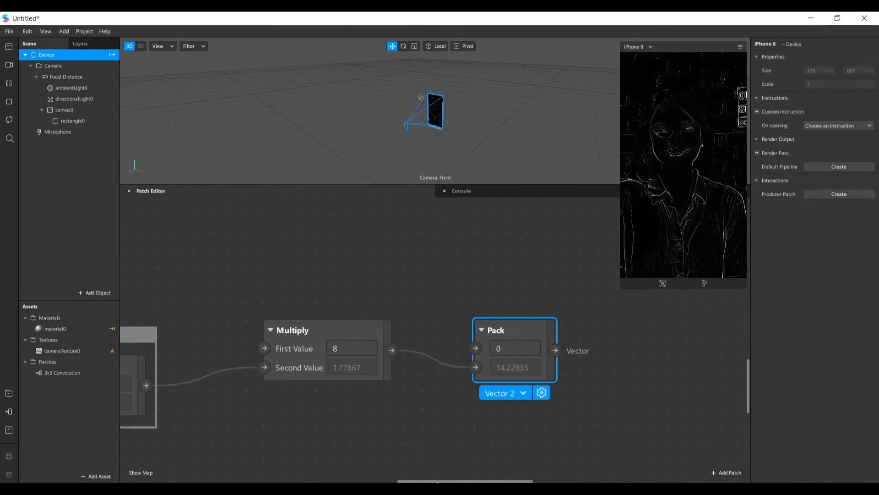
left_click_drag(434, 481, 389, 480)
scroll(420, 345, "down", 4)
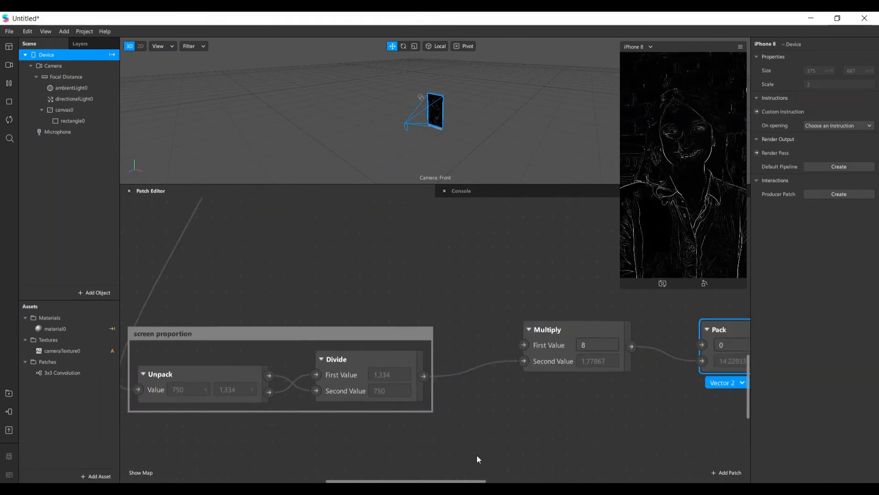
scroll(485, 446, "down", 3)
left_click(650, 47)
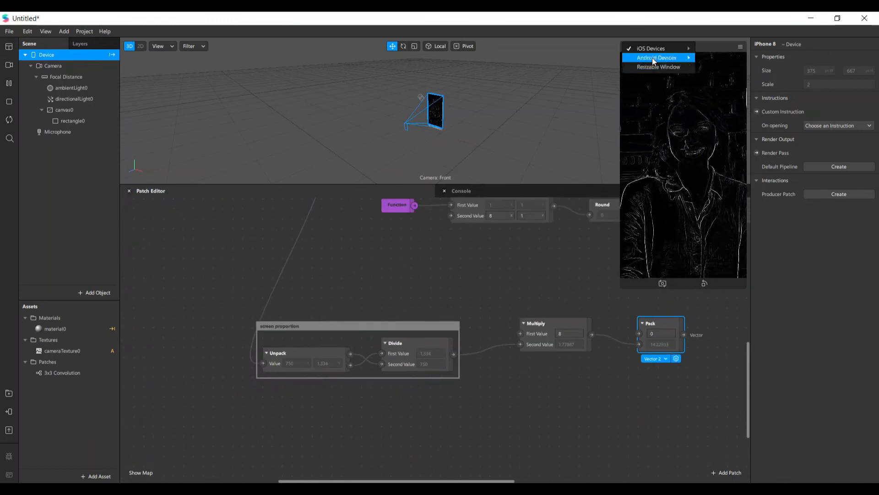
mouse_move(672, 57)
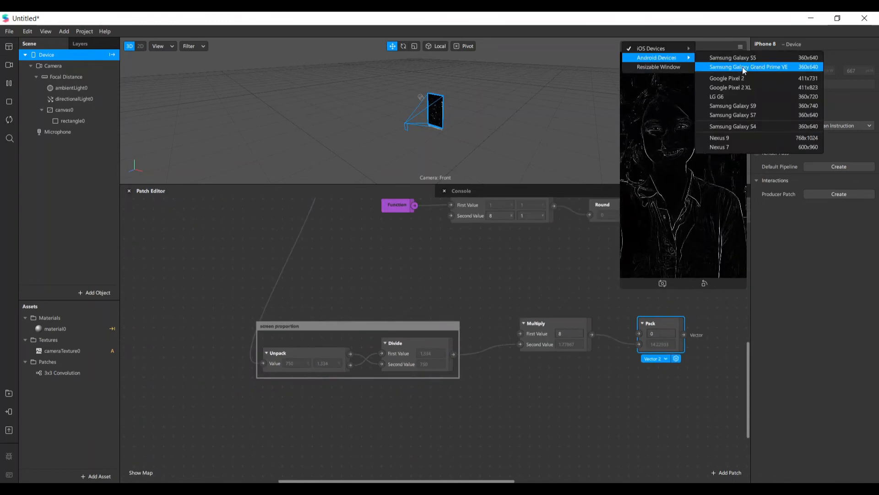
left_click(755, 107)
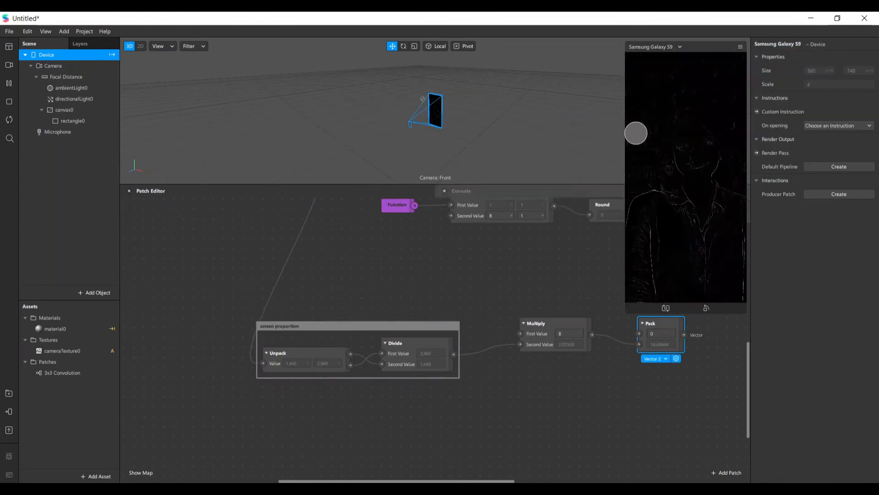
scroll(540, 449, "up", 3)
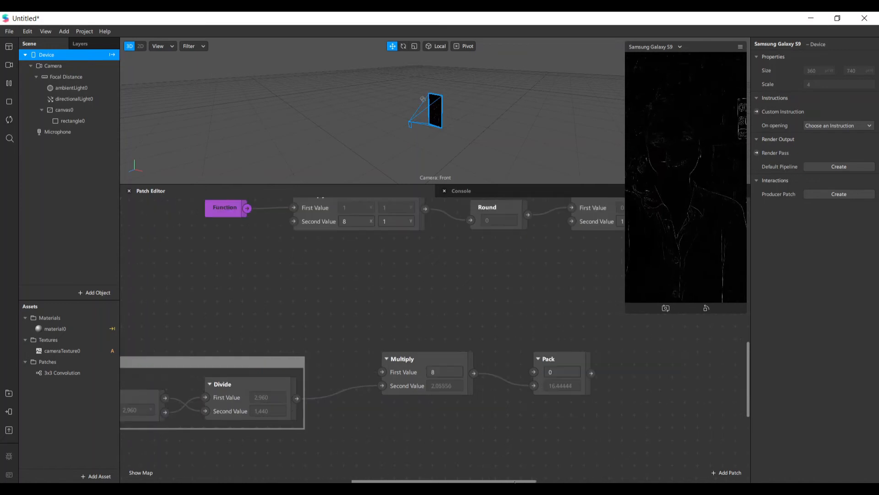
scroll(493, 408, "up", 2)
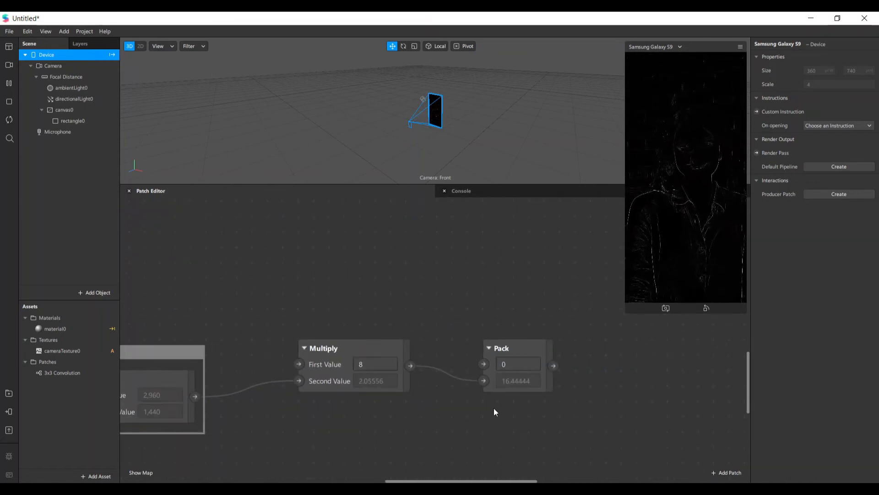
scroll(493, 408, "down", 1)
scroll(494, 408, "down", 1)
scroll(494, 407, "up", 2)
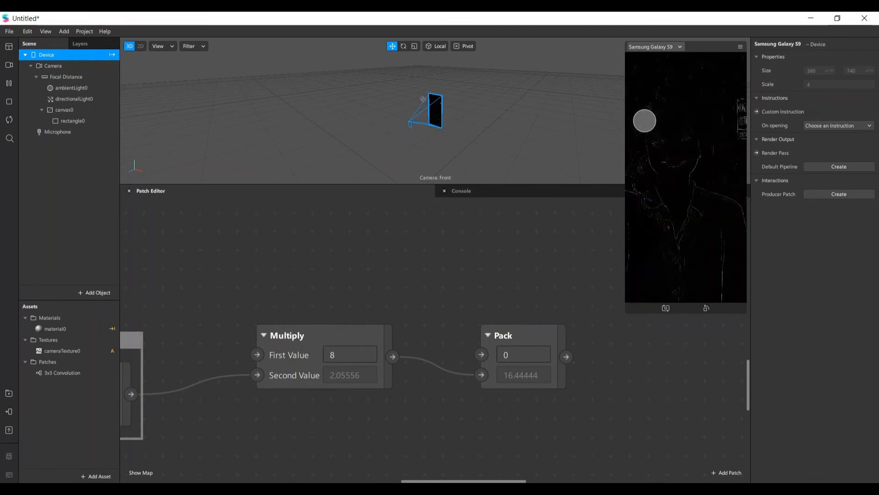
scroll(413, 384, "down", 3)
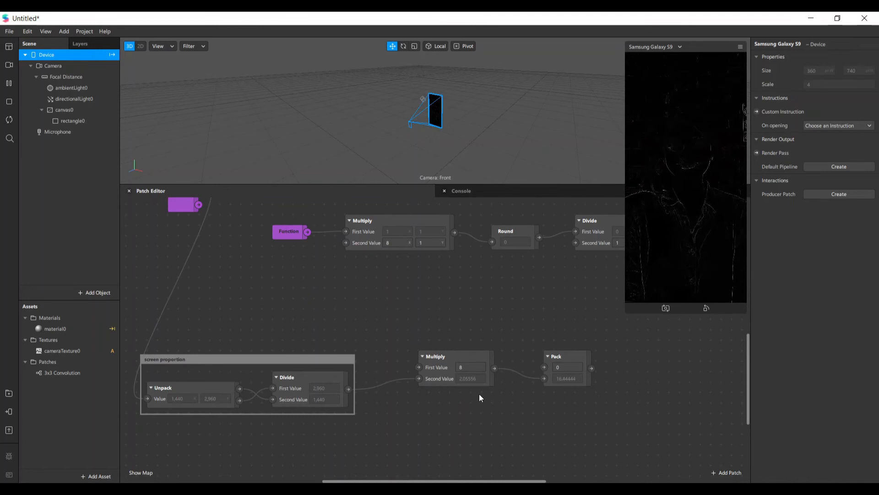
Add a Value patch connected to the lower Multiply's First Value, shifting Multiply and Pack to make room for it
left_click(479, 361)
left_click_drag(479, 362, 489, 372)
left_click_drag(553, 357, 554, 369)
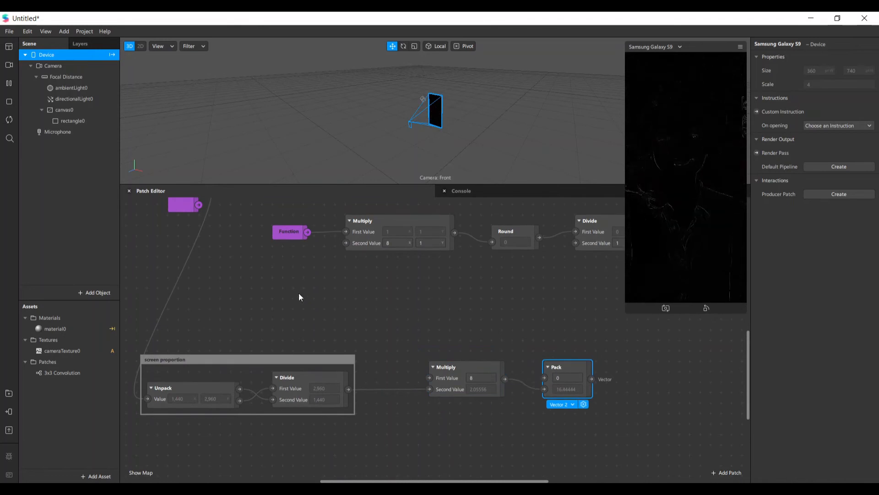
double_click(322, 312)
type("val")
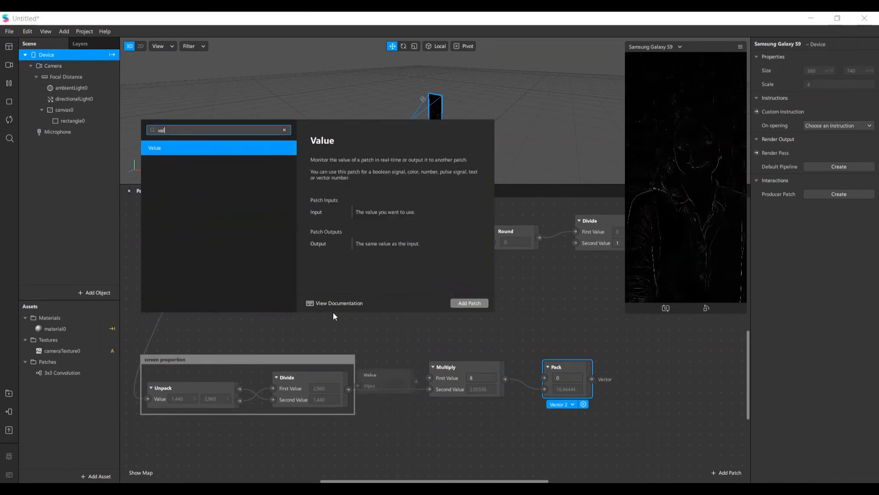
key("Return")
left_click_drag(359, 375, 400, 323)
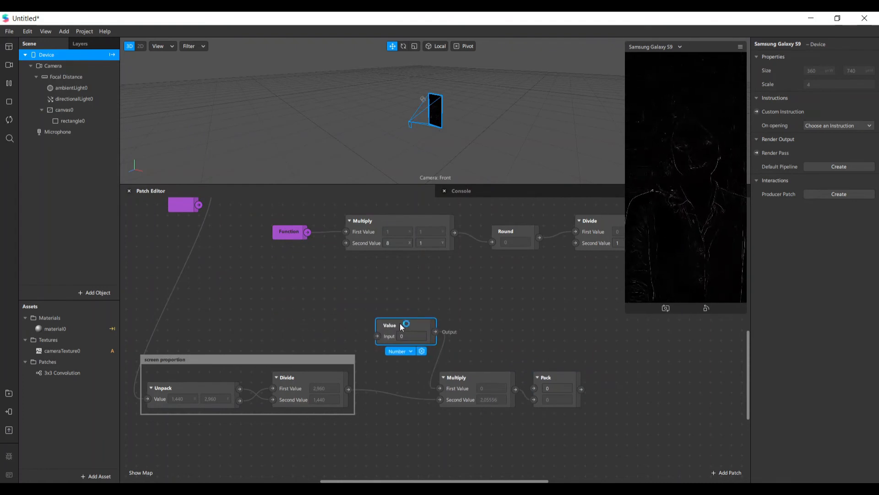
left_click_drag(493, 379, 520, 376)
Set the Value patch's input to 8 and move it down closer to the lower Multiply patch
left_click_drag(400, 333, 400, 347)
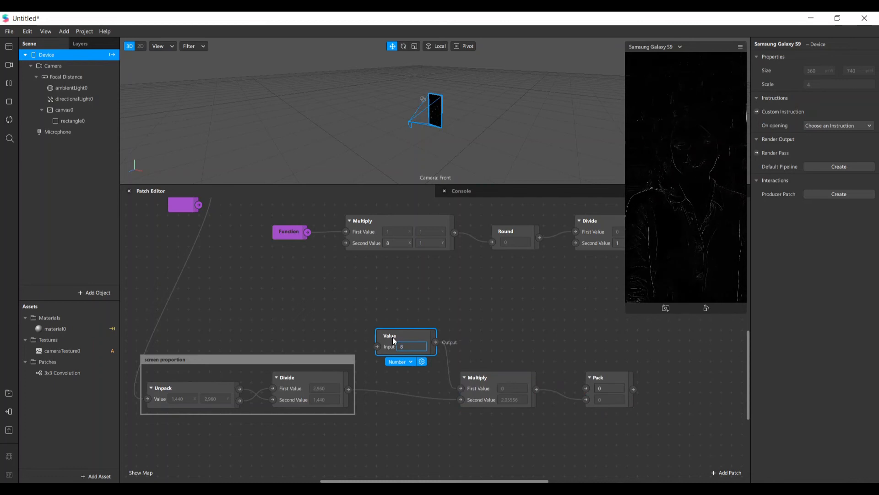
key("Return")
left_click_drag(419, 338, 419, 349)
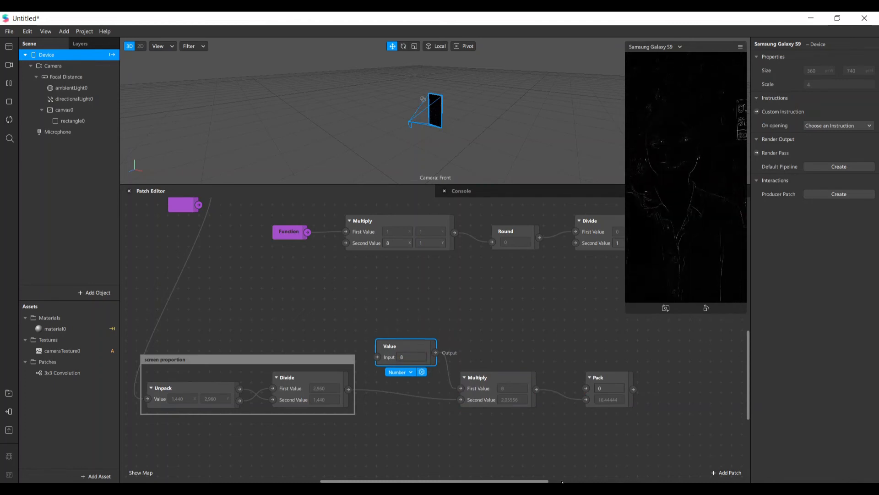
Connect the Value patch's output to the Pack patch's first input and place Pack just beyond the lower Multiply
scroll(497, 440, "right", 3)
left_click_drag(352, 355, 541, 367)
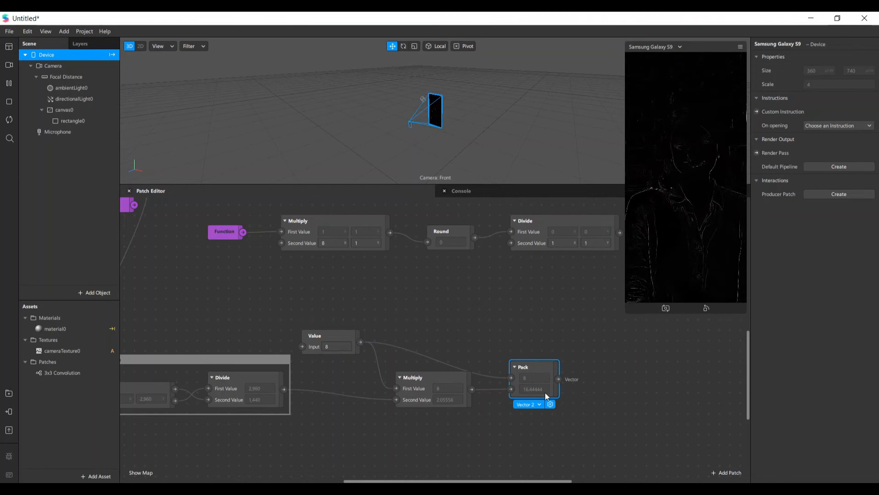
mouse_move(522, 362)
left_mouse_down()
mouse_move(517, 357)
mouse_move(537, 366)
left_mouse_up()
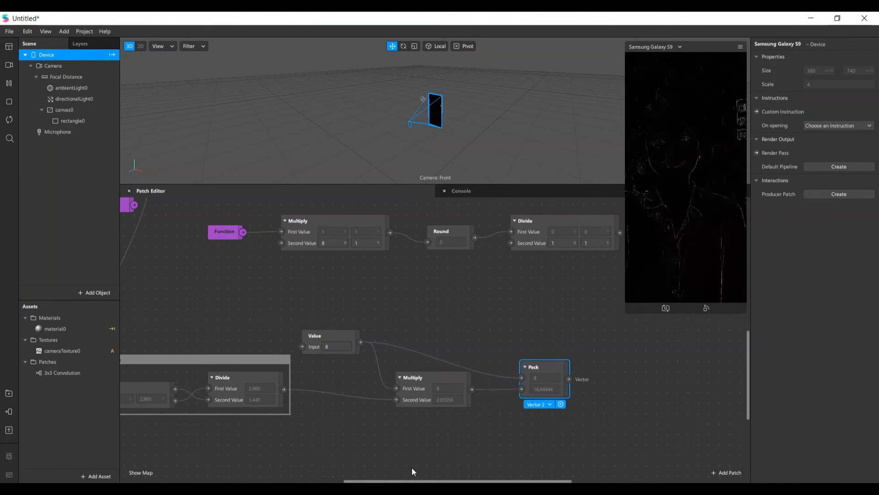
Shift the screen proportion group with Value, Multiply and Pack leftward together, then place Value above Multiply and raise Pack beside it
left_click_drag(410, 481, 353, 477)
left_click_drag(211, 308, 742, 471)
left_click_drag(693, 369, 388, 377)
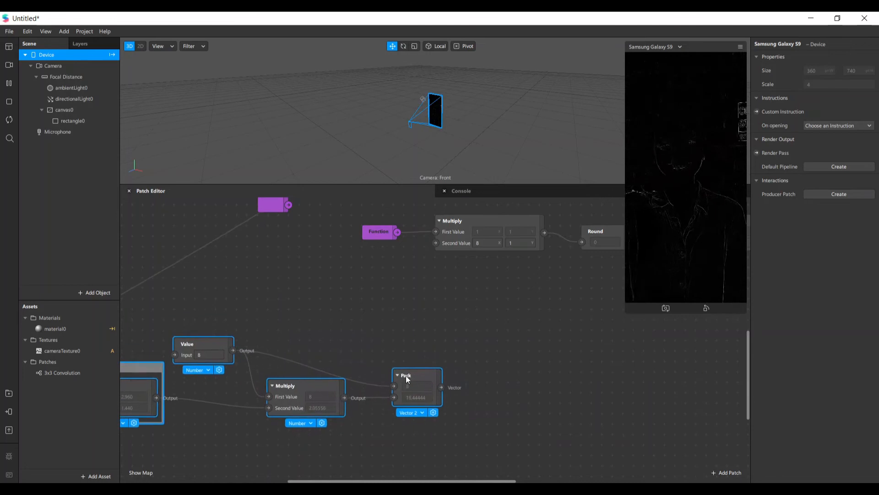
left_click(528, 350)
left_click_drag(218, 347, 264, 350)
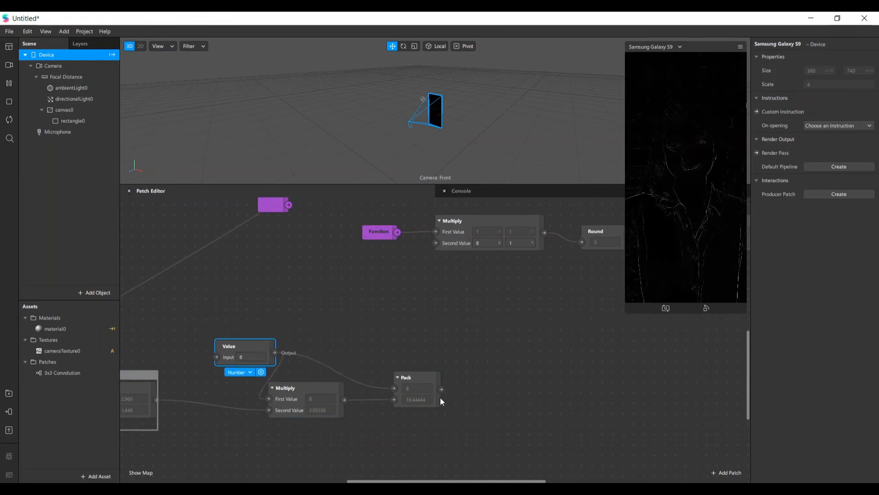
left_click_drag(430, 386, 400, 362)
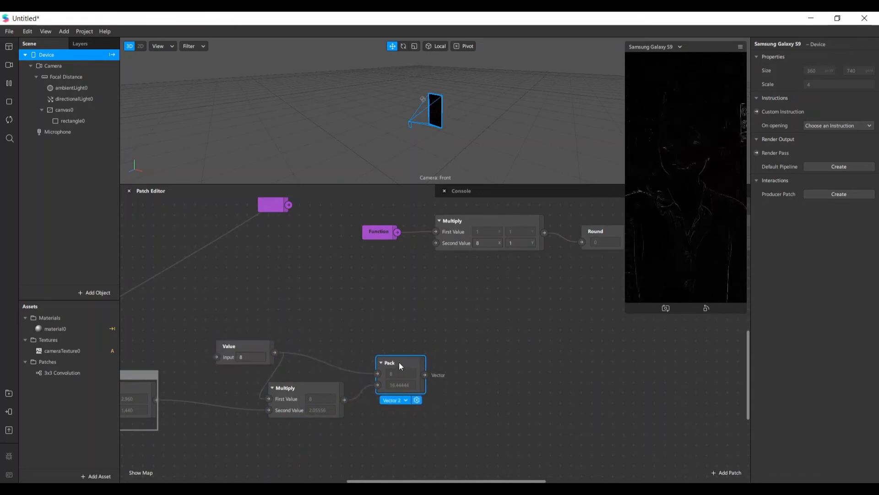
left_click(498, 372)
Connect the Pack patch's vector output to the Second Value of both the upper Multiply and the Divide after Round
scroll(498, 371, "up", 3)
left_click_drag(420, 412, 436, 286)
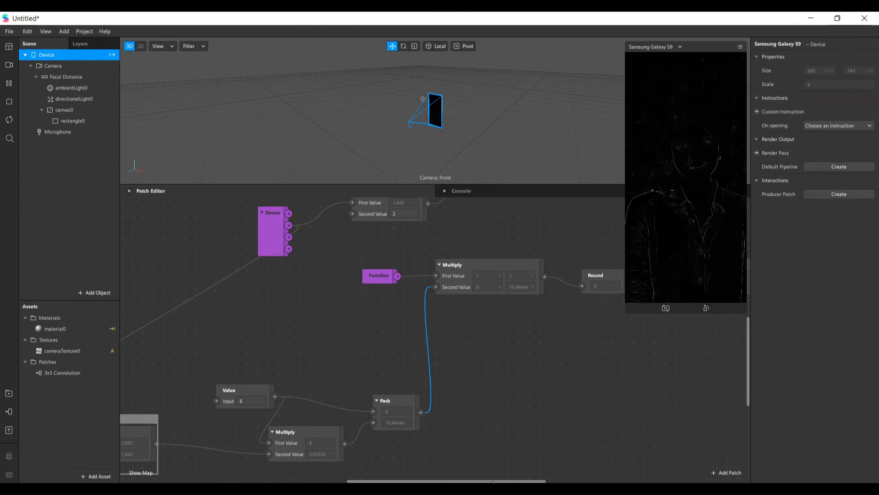
left_click_drag(493, 481, 543, 478)
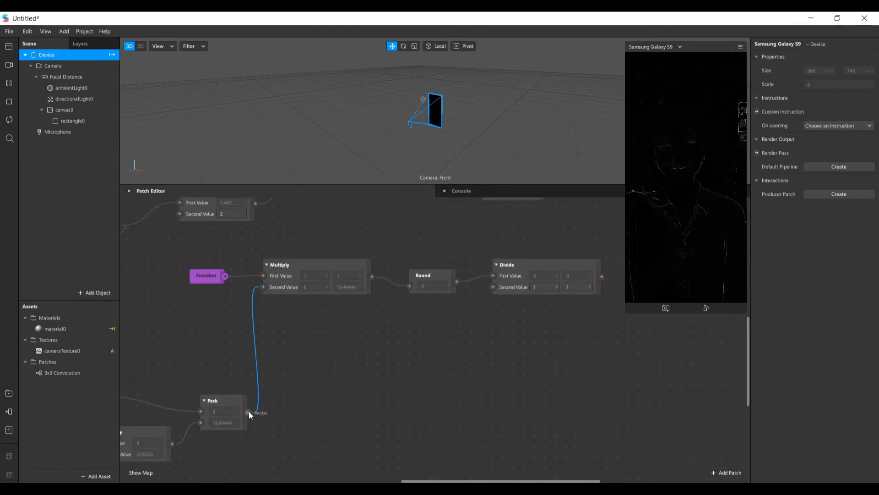
left_click_drag(249, 411, 494, 287)
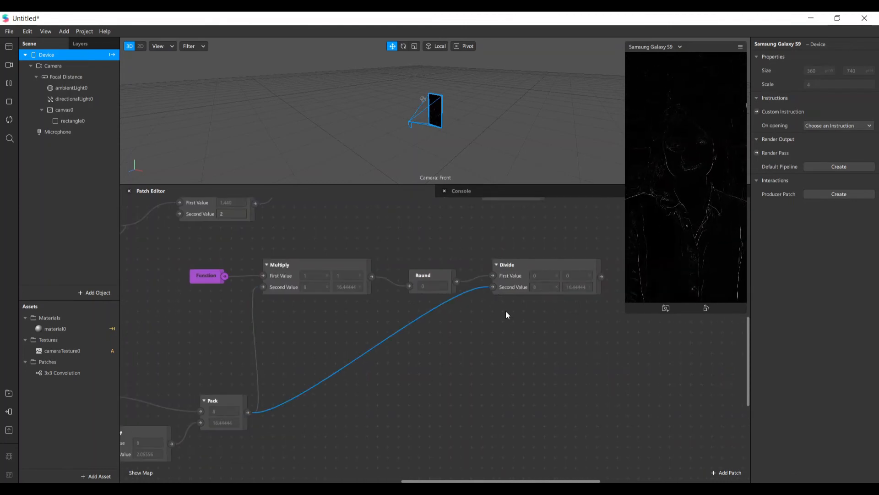
Add a Composition patch from the output of the xyz1 Swizzle that follows the 3x3 Convolution
scroll(540, 327, "up", 3)
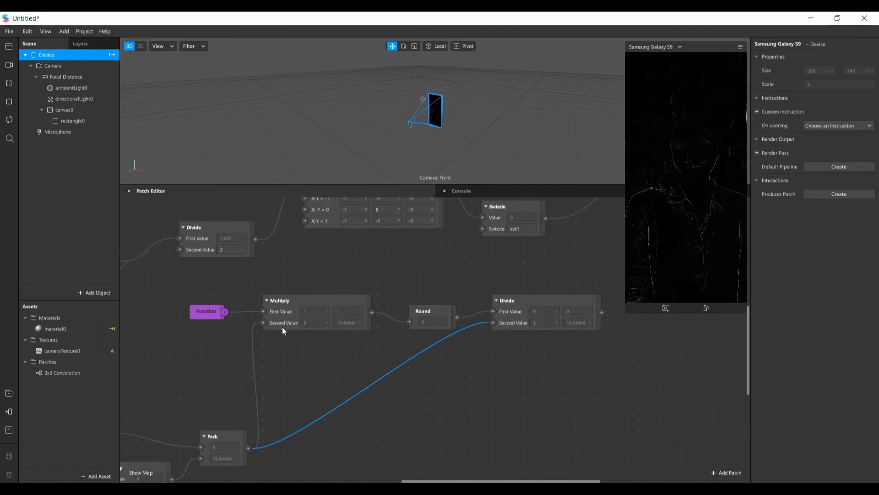
left_click_drag(445, 481, 504, 471)
scroll(460, 255, "up", 4)
left_click_drag(460, 254, 547, 274)
left_click_drag(502, 480, 453, 480)
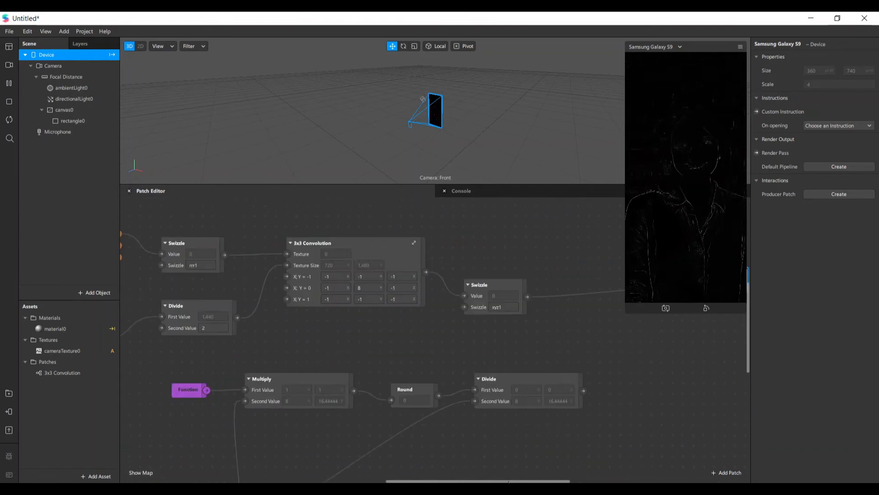
scroll(476, 327, "right", 3)
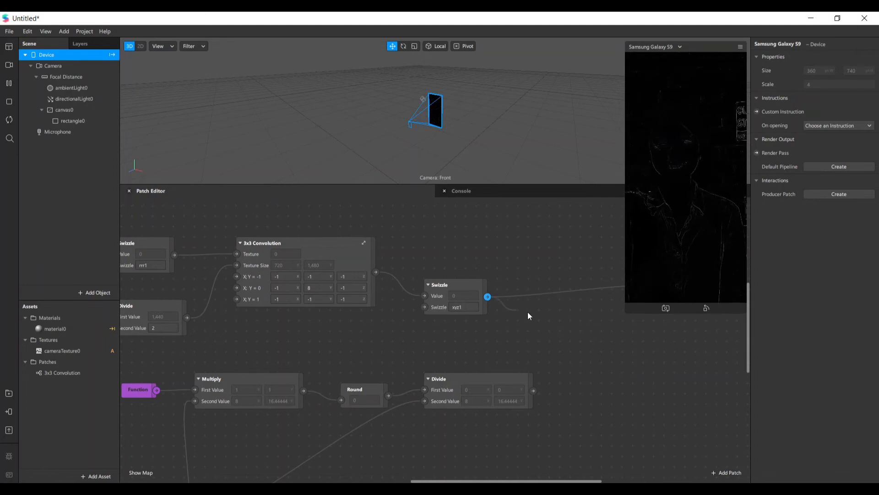
left_click_drag(563, 324, 566, 329)
type("c")
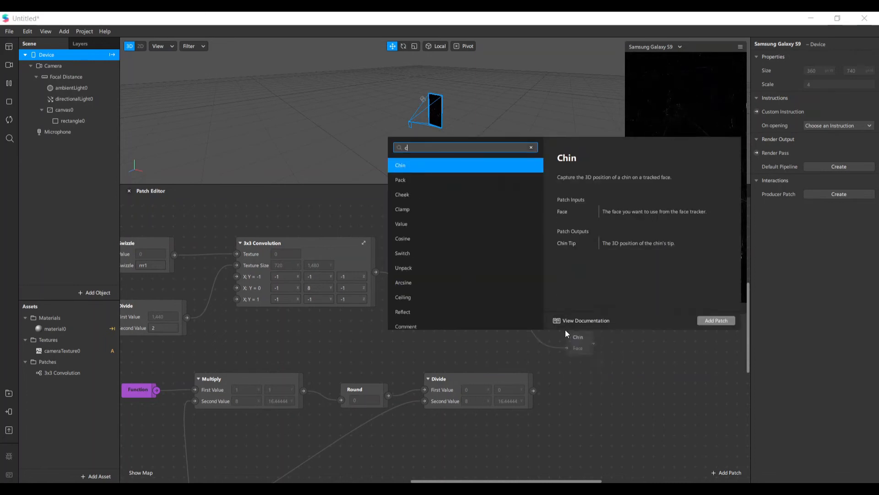
type("ompo")
key("Return")
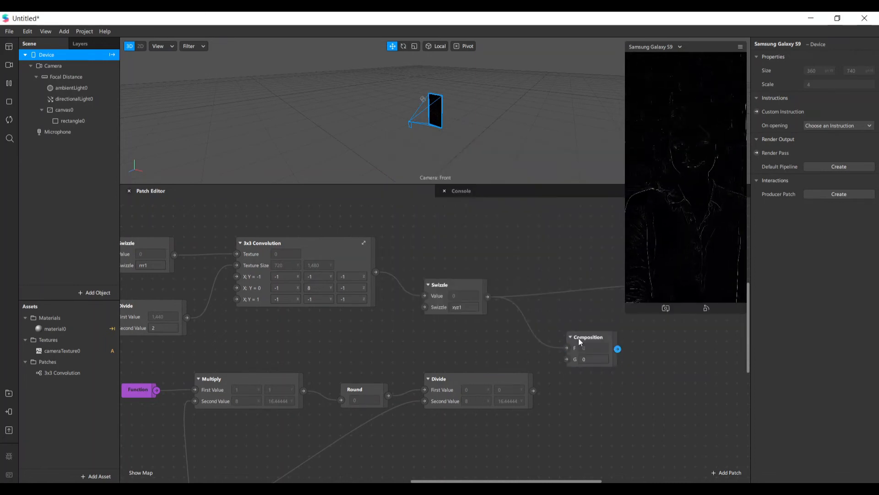
Raise the Composition patch slightly and connect the output of the Divide after Round to its G input
left_click(589, 333)
left_click_drag(587, 328, 591, 321)
left_click(535, 293)
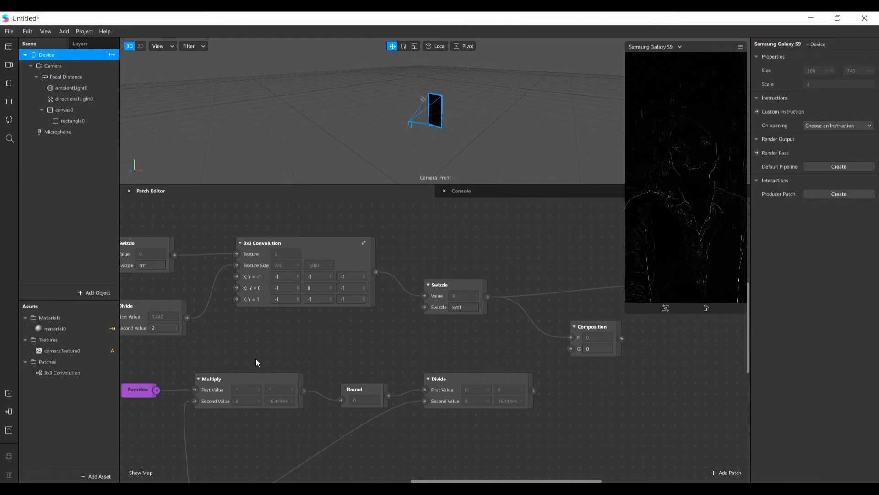
left_click_drag(312, 343, 382, 433)
left_click(581, 404)
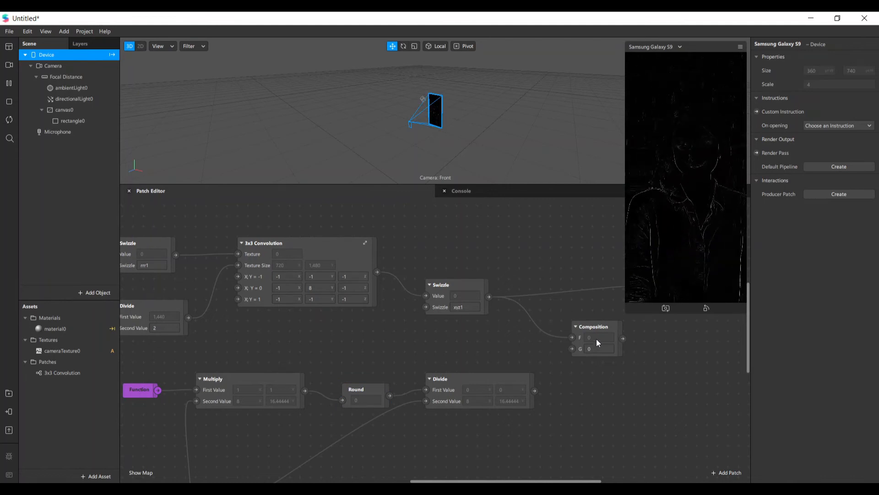
left_click_drag(534, 390, 573, 348)
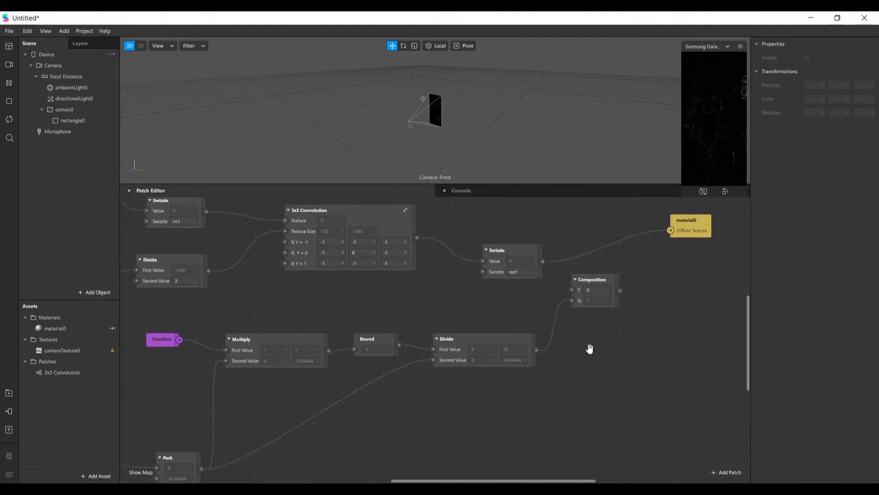
Set the type of the Function patch feeding the upper Multiply to Vector 2
scroll(589, 349, "down", 3)
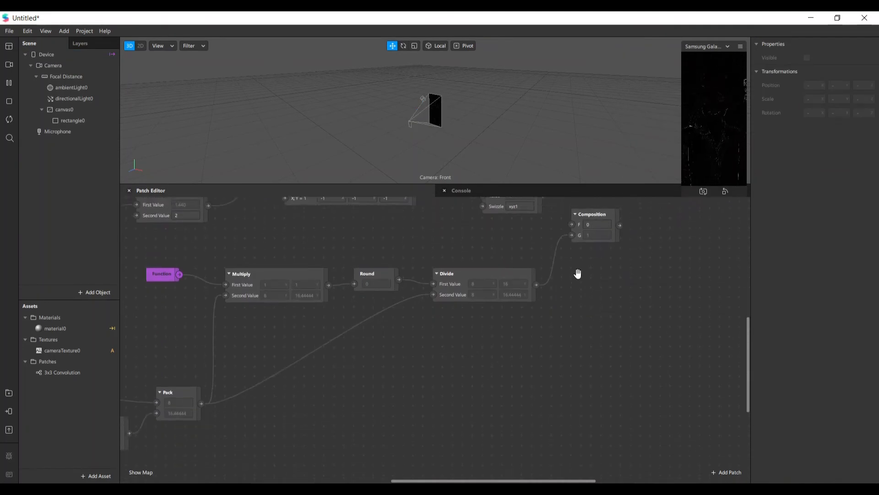
scroll(621, 235, "up", 3)
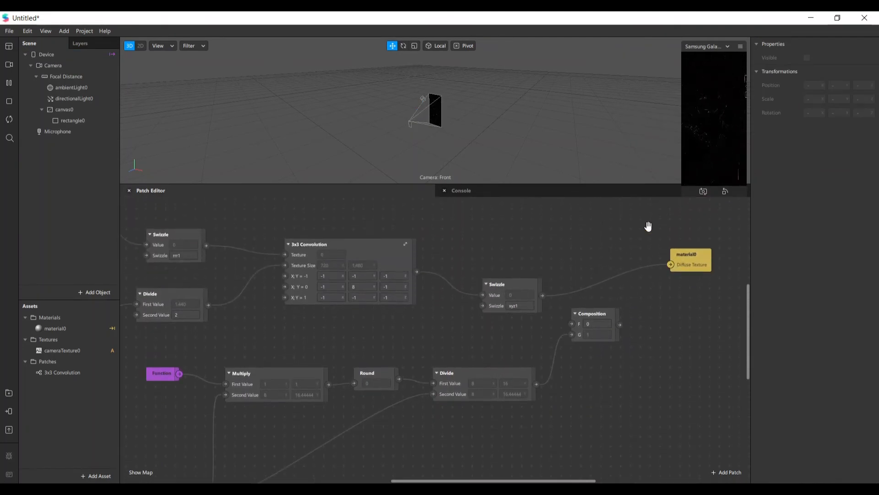
scroll(589, 334, "down", 2)
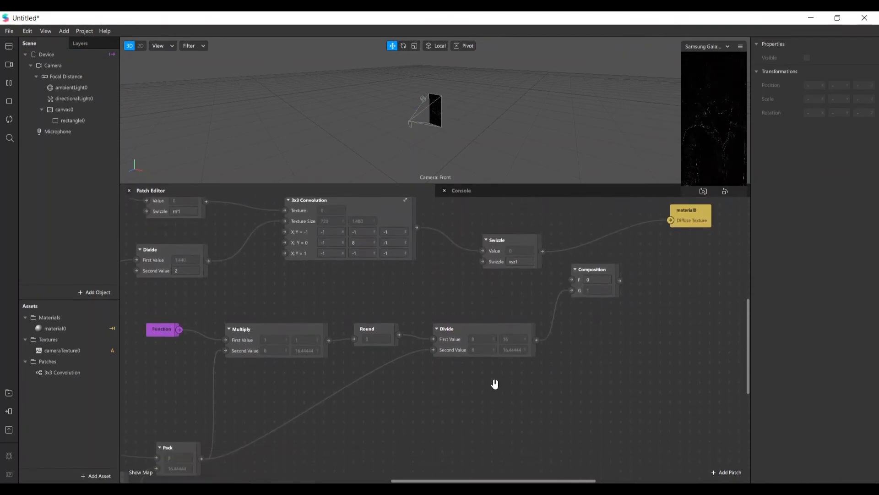
scroll(603, 323, "up", 1)
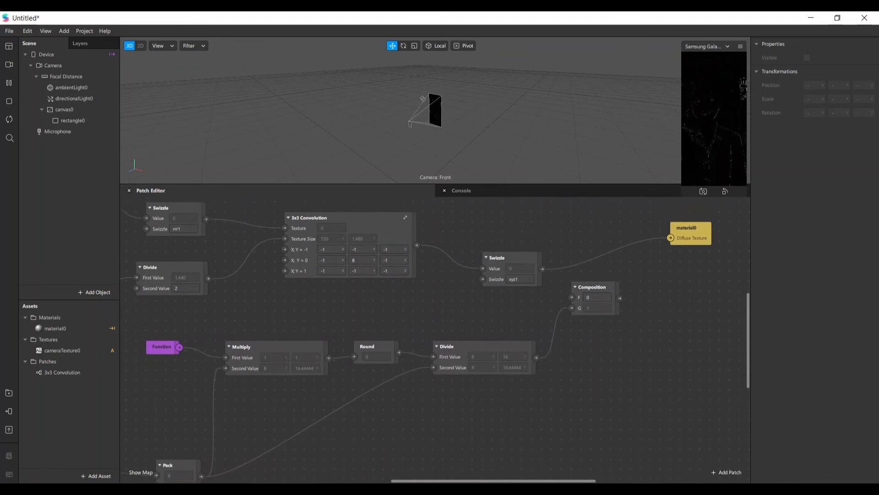
left_click_drag(581, 479, 526, 478)
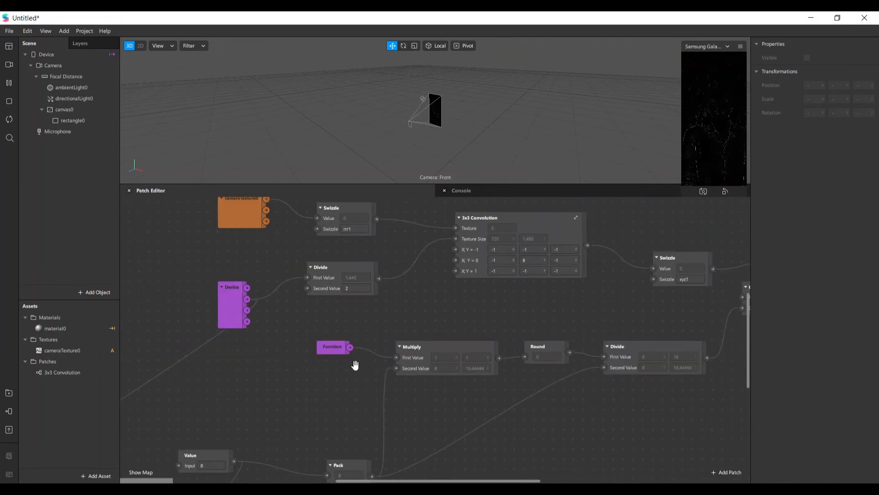
left_click(335, 347)
left_click(327, 362)
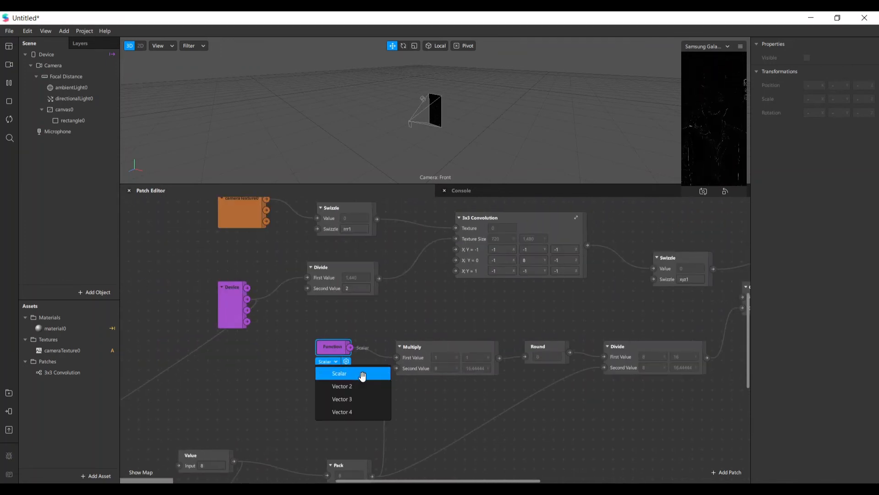
left_click(355, 387)
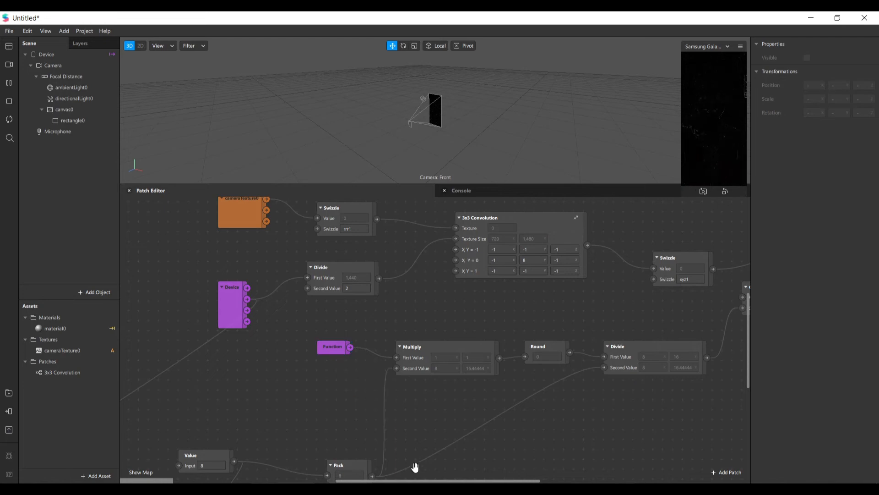
left_click_drag(419, 480, 479, 479)
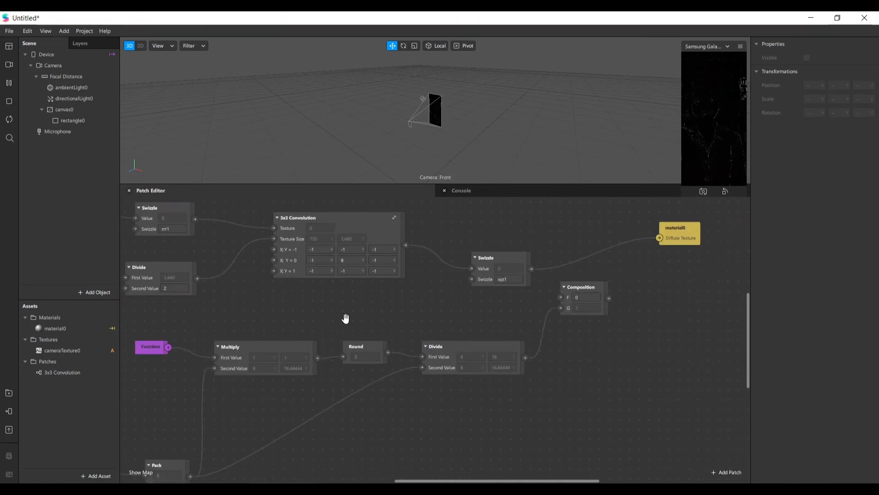
left_click(149, 350)
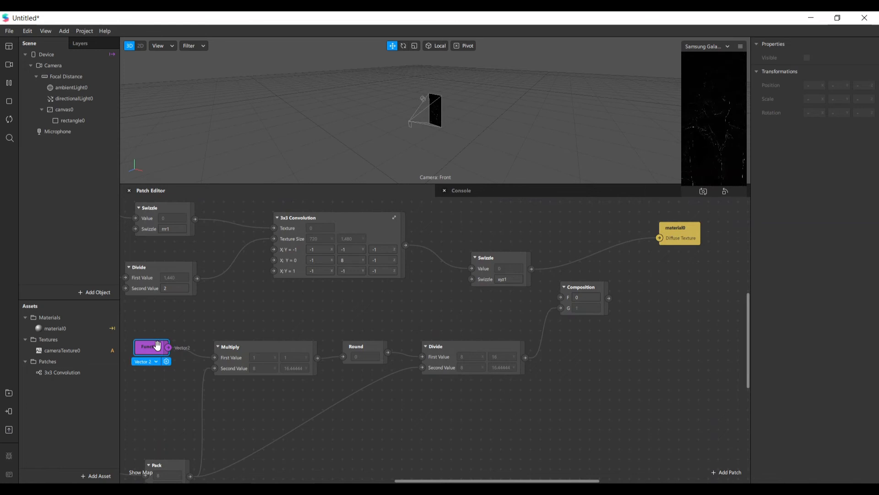
left_click(199, 309)
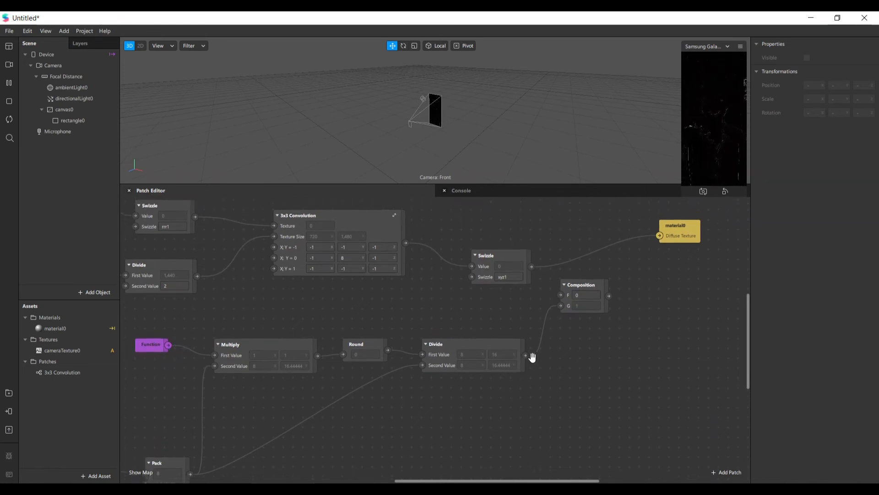
Move the xyz1 Swizzle patch slightly down, closer to the Composition patch's level
scroll(531, 348, "up", 2)
mouse_move(503, 284)
left_mouse_down()
mouse_move(479, 280)
mouse_move(501, 294)
left_mouse_up()
scroll(446, 315, "down", 4)
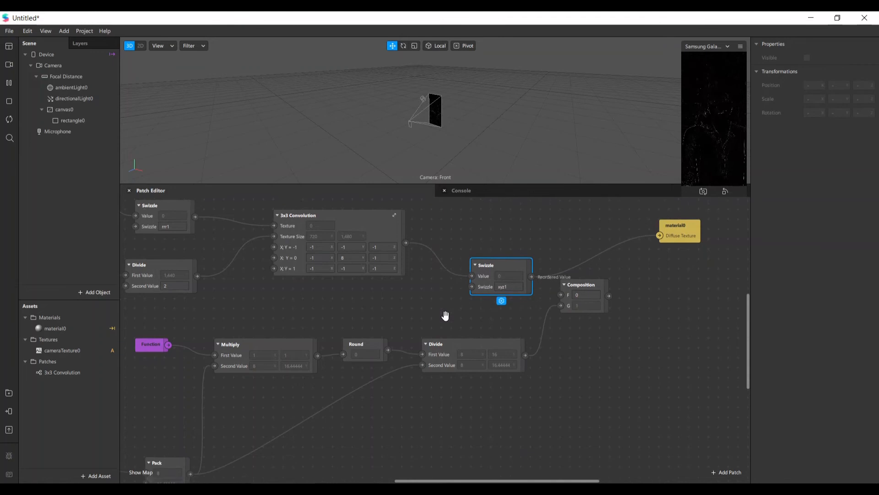
Arrange the Value, lower Multiply and Pack patches compactly beside the screen proportion group, with Pack level with Multiply
scroll(435, 353, "down", 3)
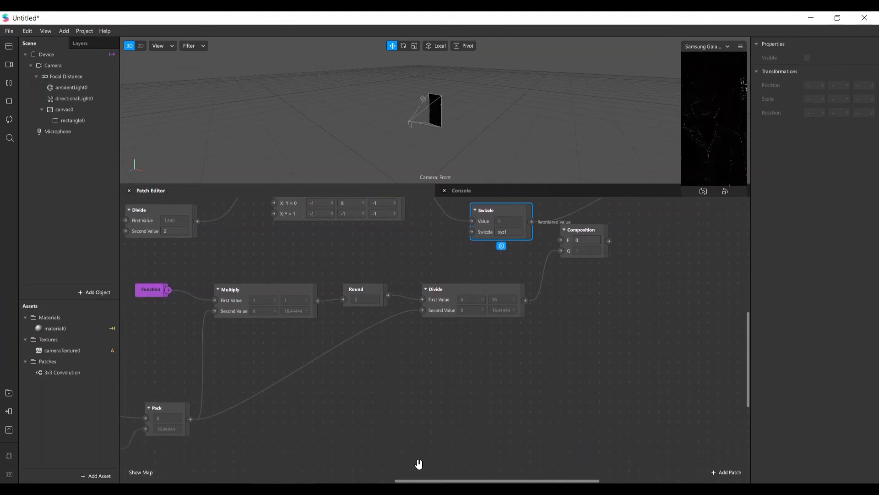
left_click_drag(423, 479, 373, 473)
scroll(295, 419, "down", 10)
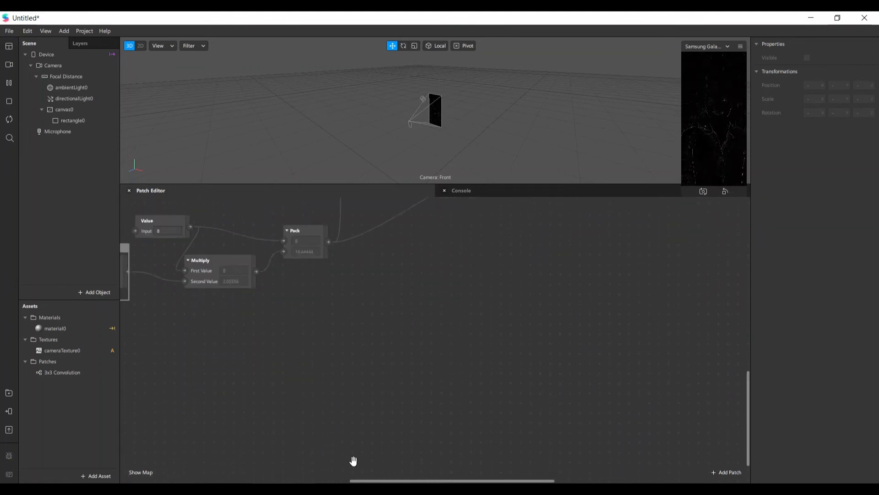
scroll(354, 439, "up", 8)
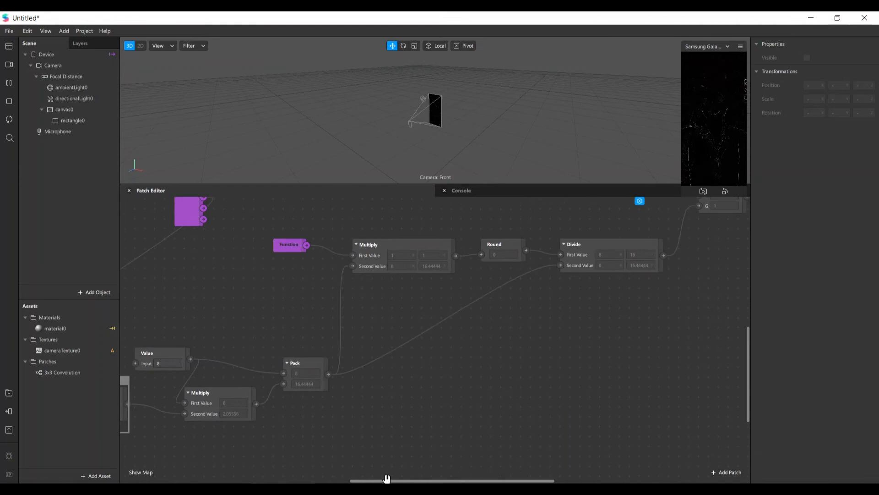
left_click_drag(386, 479, 339, 477)
left_click_drag(294, 349, 334, 348)
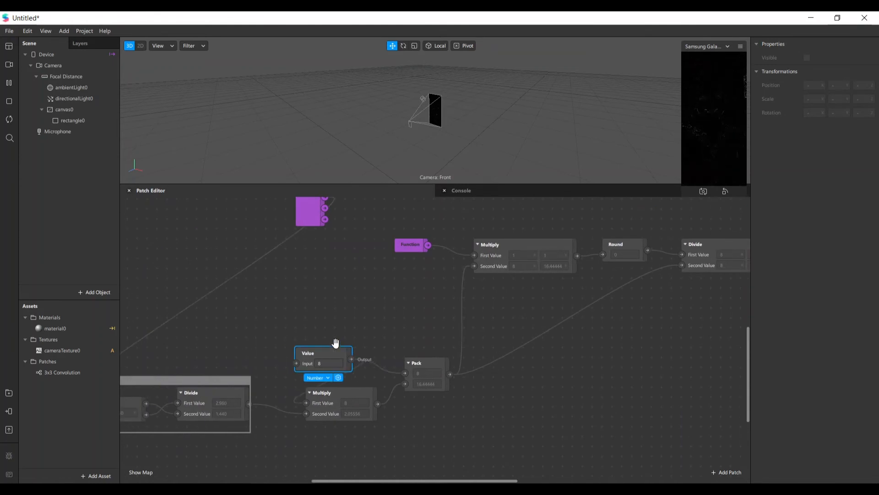
left_click_drag(440, 368, 449, 396)
left_click_drag(356, 395, 366, 395)
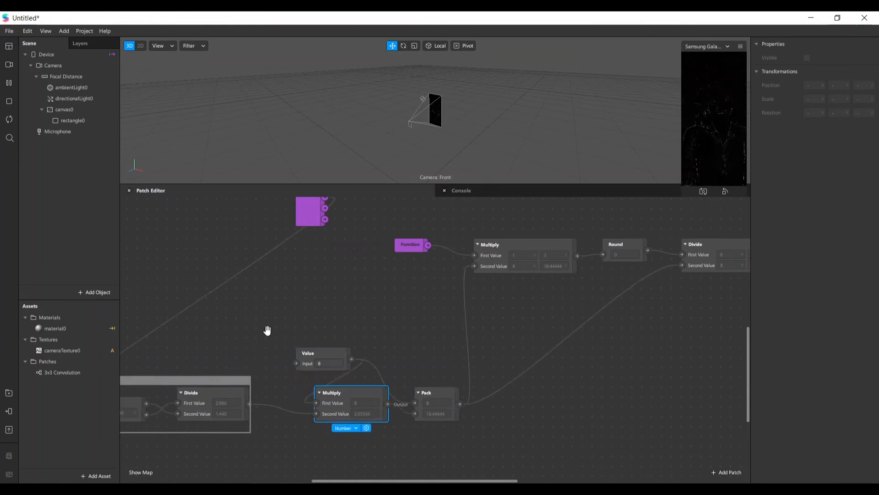
Place a comment around the Value, lower Multiply and Pack patches and title it "Number of rows and columns"
left_click_drag(271, 322, 486, 443)
right_click(342, 392)
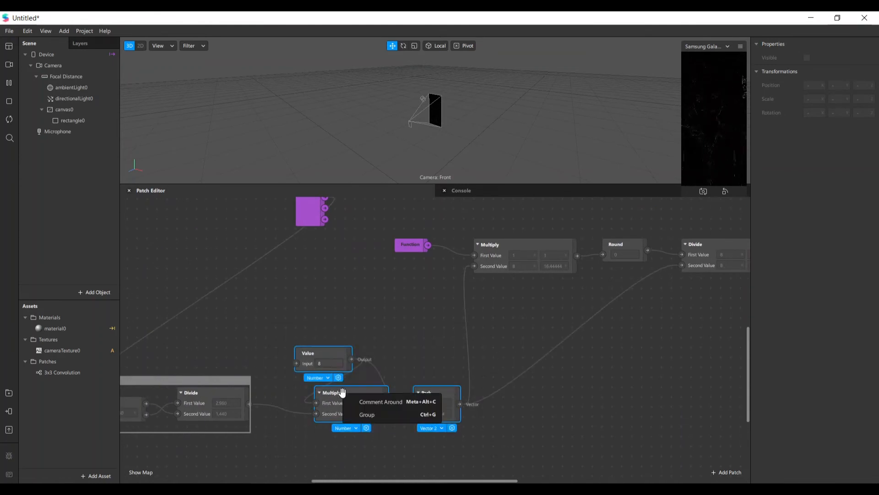
left_click(377, 401)
double_click(308, 335)
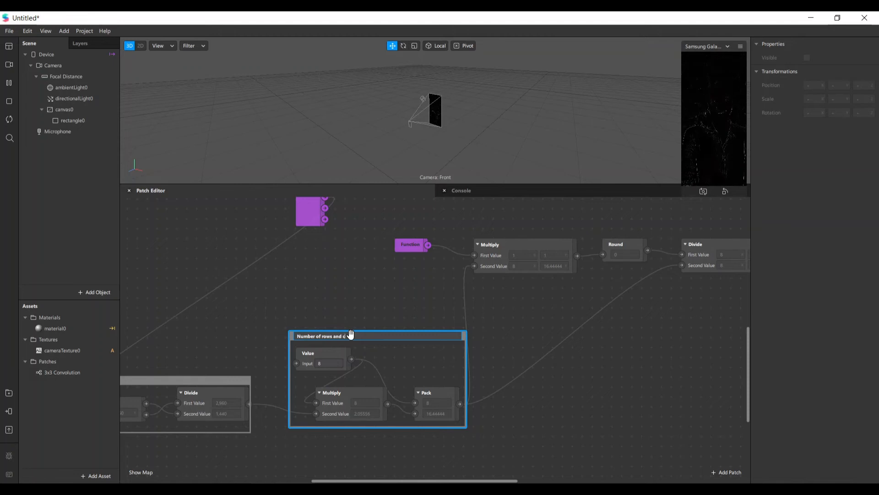
type("lumns")
key("Return")
left_click_drag(463, 480, 412, 480)
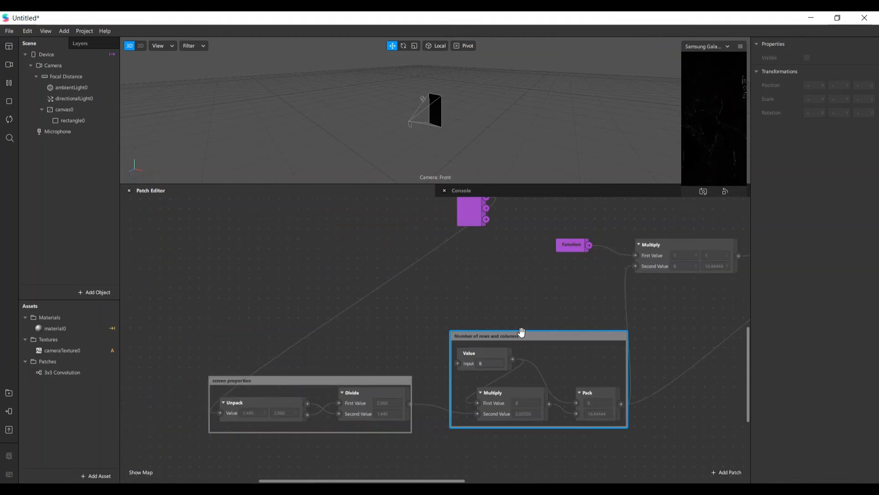
Move the "Number of rows and columns" comment group down, level with the screen proportion group
left_click_drag(524, 339, 510, 383)
left_click_drag(409, 479, 514, 479)
left_click(421, 403)
Connect the xyz1 Swizzle to Composition's F input and Composition to Diffuse Texture of material0, placing material0 level with Composition
scroll(435, 354, "up", 5)
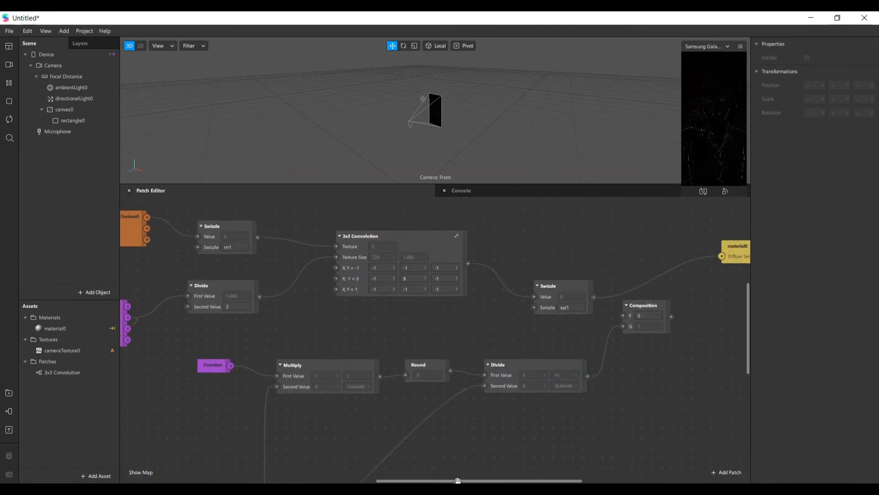
left_click_drag(457, 479, 519, 478)
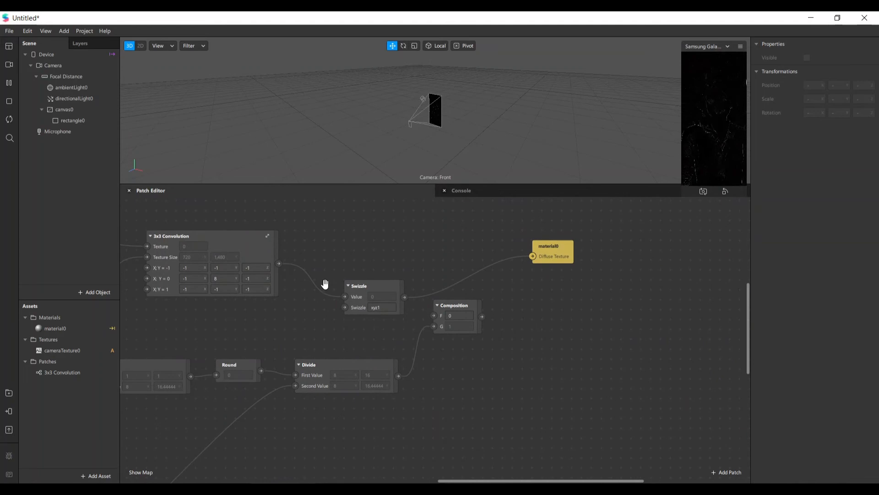
left_click_drag(404, 297, 470, 307)
left_click_drag(547, 259, 598, 322)
left_click_drag(492, 316, 573, 316)
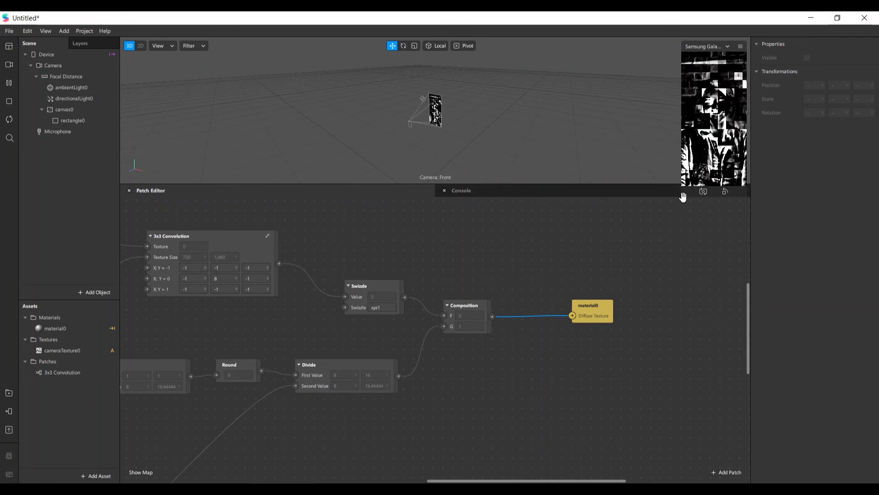
Enlarge the device preview to examine how the current effect renders
left_click_drag(678, 207, 668, 274)
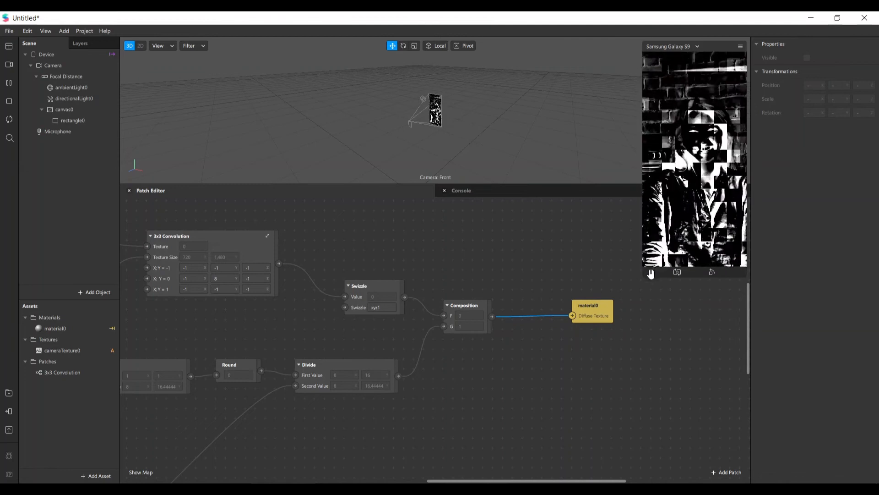
left_click(610, 348)
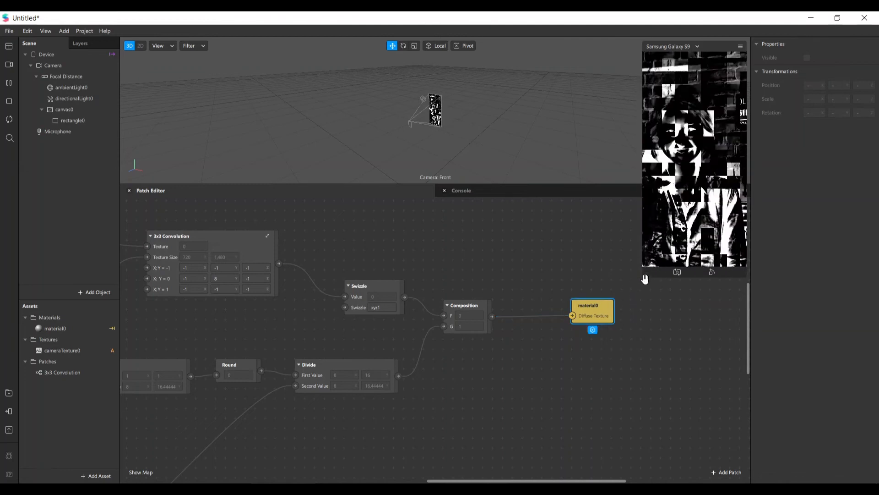
left_click_drag(639, 297, 593, 348)
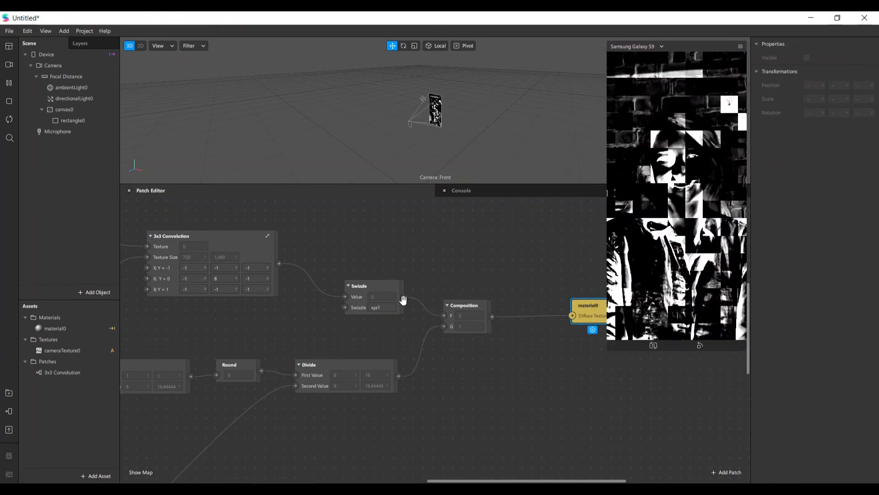
Connect the xyz1 Swizzle directly to Diffuse Texture of material0 and enlarge the device preview further
left_click_drag(404, 297, 572, 316)
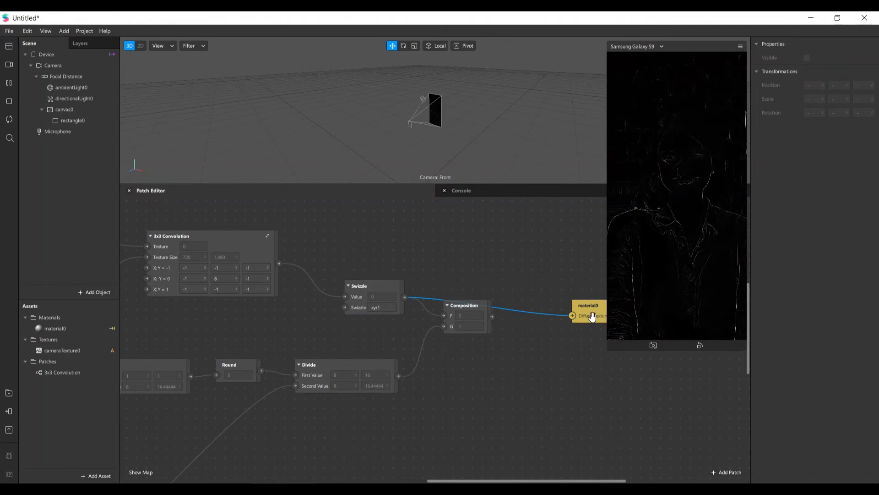
left_click_drag(608, 351, 487, 478)
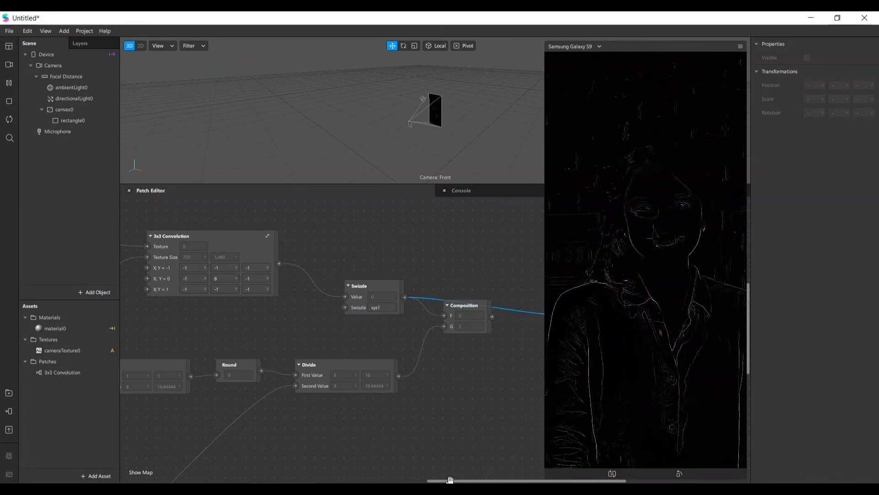
Set the second value of the Divide patch feeding the convolution's texture size to 3
left_click_drag(426, 476, 363, 478)
left_click(295, 307)
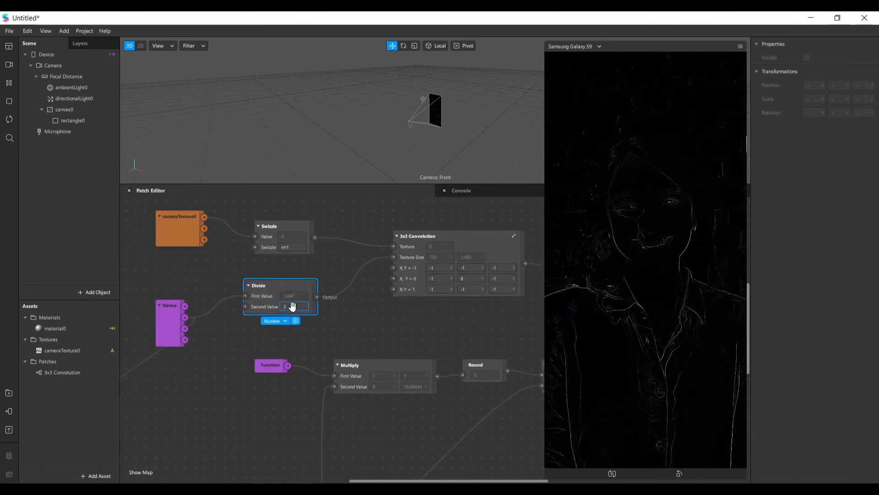
key("Return")
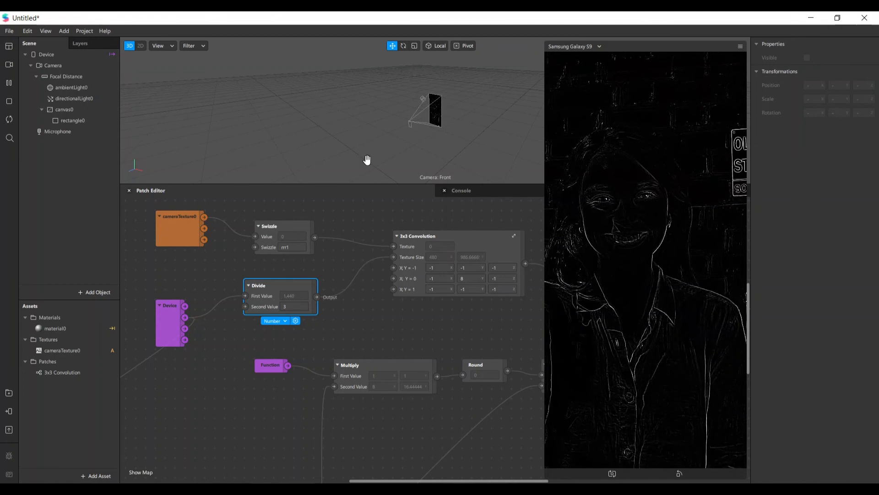
Switch the simulated camera feed to the clip of the woman sitting in front of a bookshelf
left_click(8, 64)
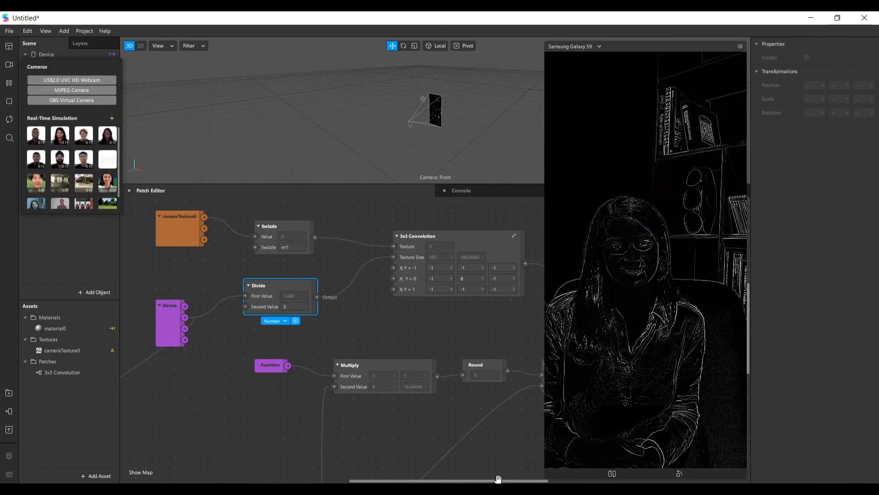
left_click_drag(499, 479, 603, 482)
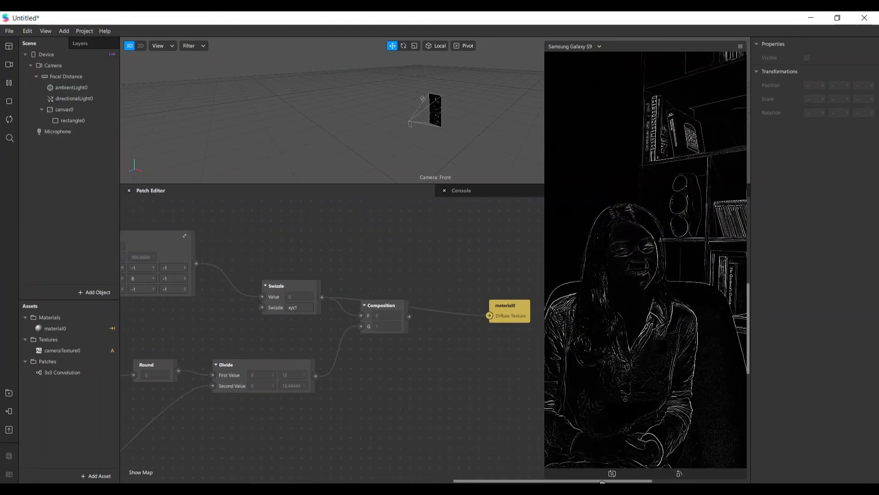
Move the Composition patch below the Swizzle-to-material0 connection and shrink the device preview to uncover the patch graph
left_click(371, 316)
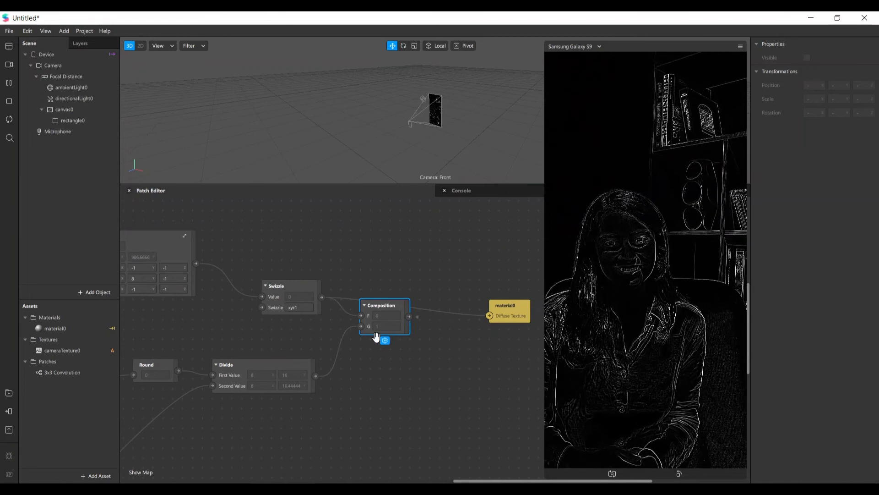
left_click_drag(481, 479, 517, 479)
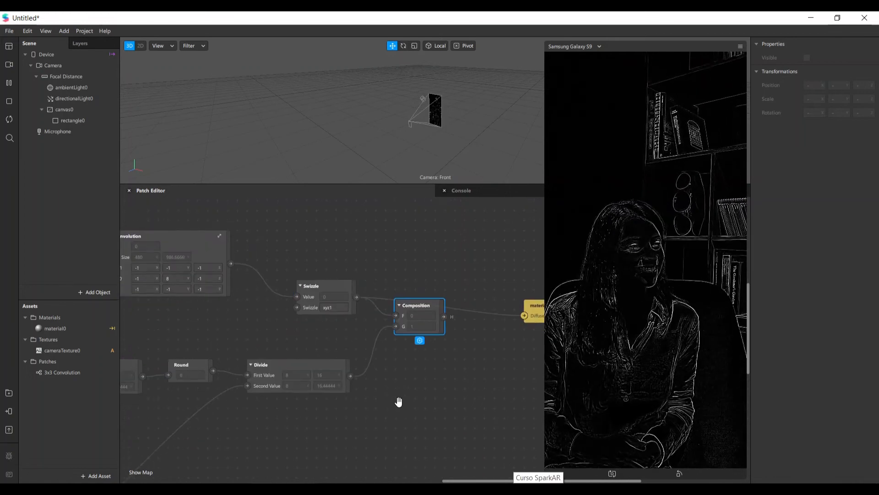
scroll(390, 402, "up", 1)
left_click_drag(413, 322, 423, 343)
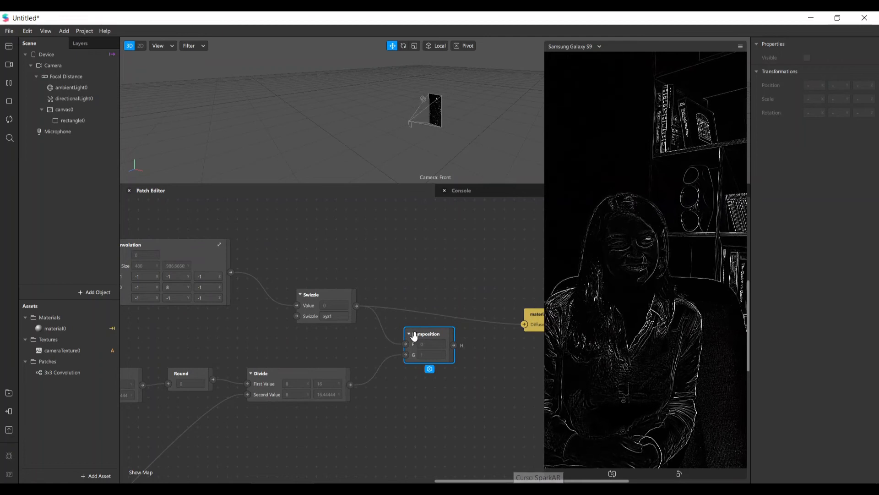
left_click_drag(463, 478, 392, 474)
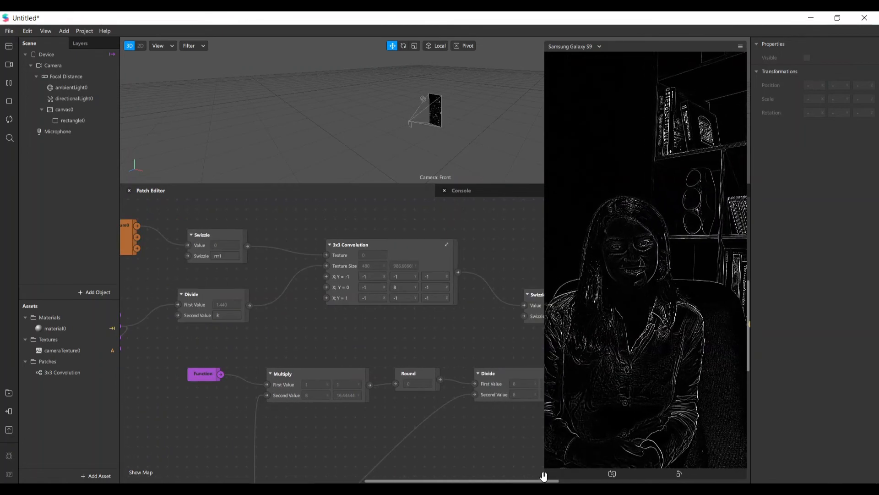
left_click_drag(632, 311, 632, 300)
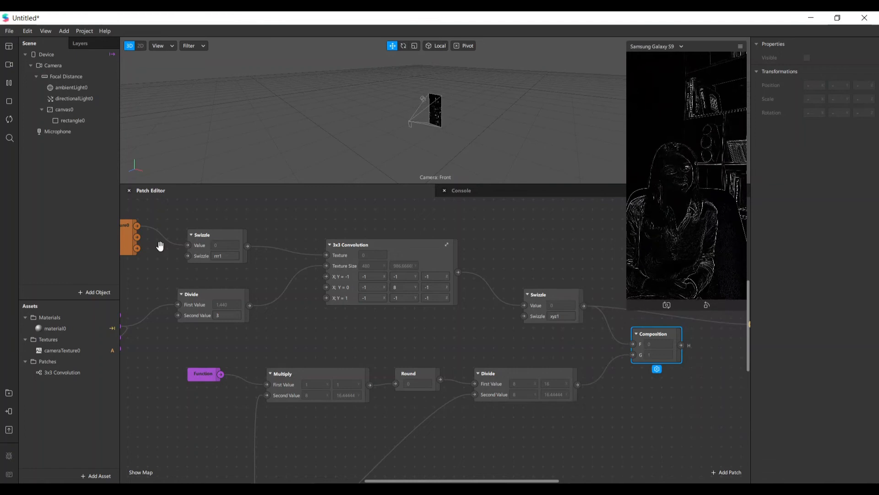
Connect cameraTexture0's color output to Composition's F input, and Composition's output to Diffuse Texture of material0
left_click_drag(135, 241, 633, 344)
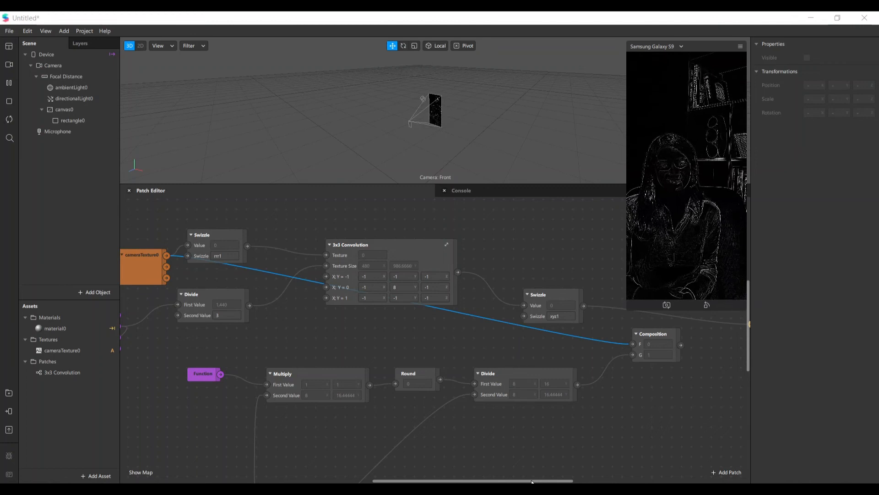
left_click_drag(545, 477, 604, 478)
left_click_drag(497, 345, 567, 325)
left_click(546, 356)
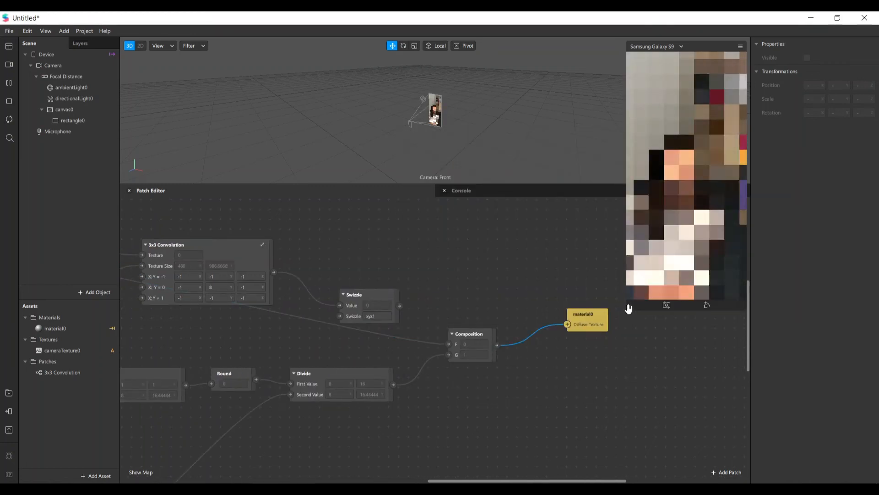
Enlarge the device preview slightly and switch the simulated camera feed to the second real-time simulation clip
left_click(600, 326)
left_click(625, 320)
left_click(600, 326)
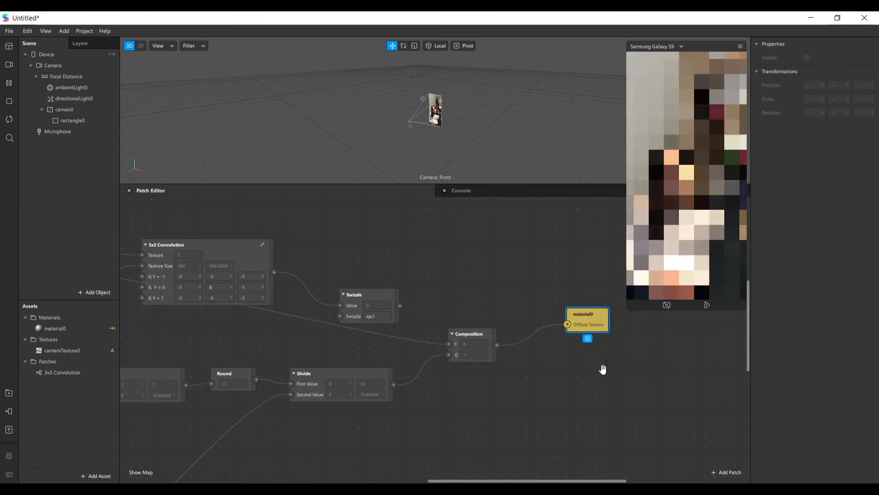
mouse_move(627, 309)
left_mouse_down()
mouse_move(551, 458)
mouse_move(621, 311)
left_mouse_up()
left_click(9, 65)
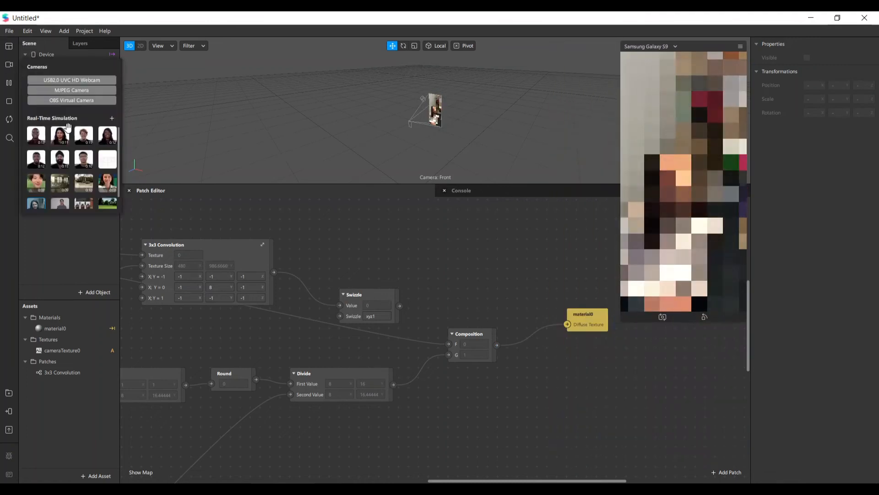
left_click(68, 129)
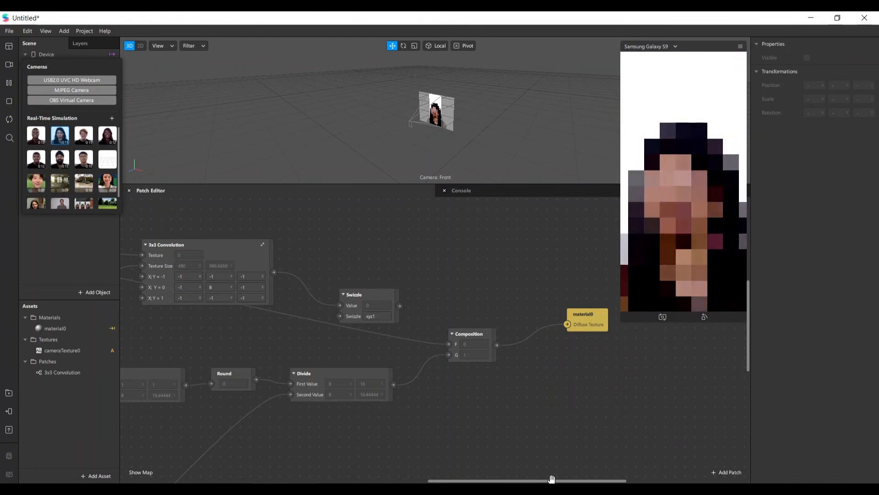
Set the Value patch in the "Number of rows and columns" group to 16
left_click_drag(551, 479, 437, 471)
scroll(405, 407, "down", 2)
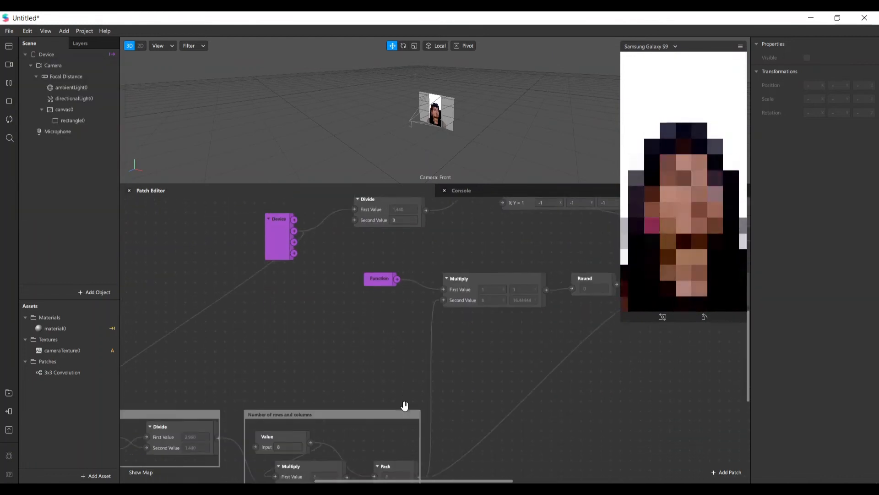
scroll(405, 406, "down", 2)
left_click(288, 358)
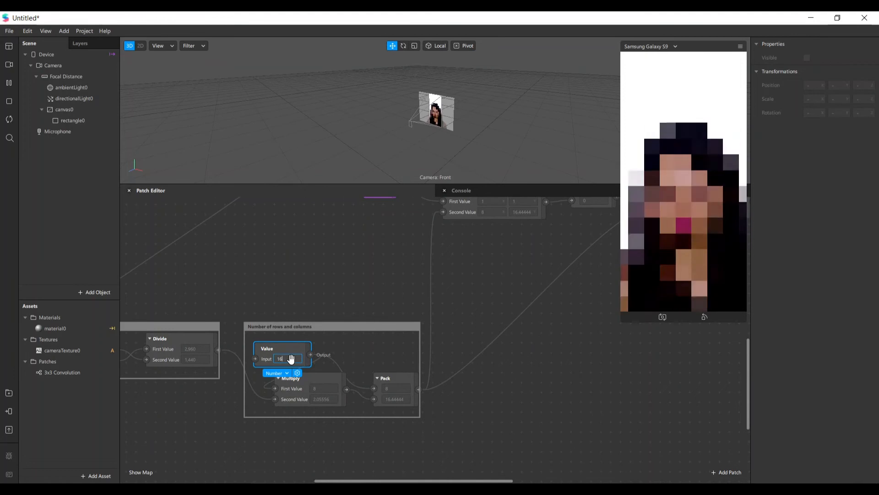
left_click(560, 334)
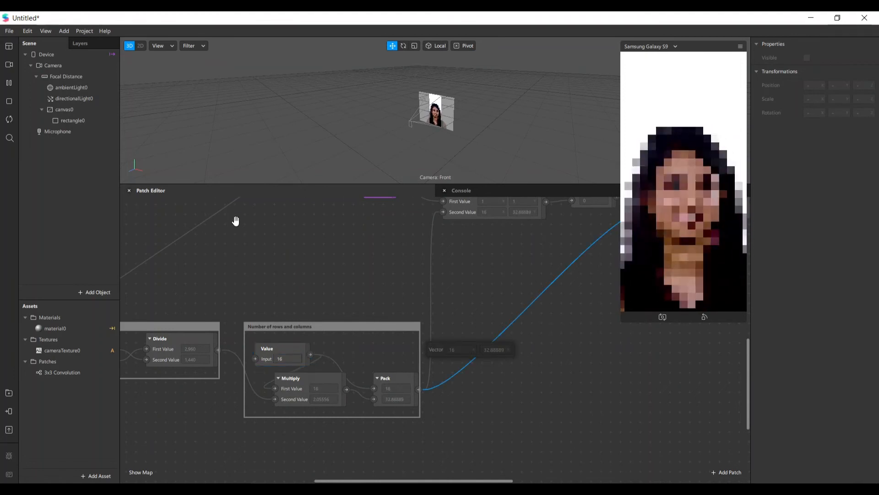
Replace the camera texture on Composition's F input with the xyz1 Swizzle output
scroll(206, 255, "up", 3)
left_click_drag(511, 478, 608, 469)
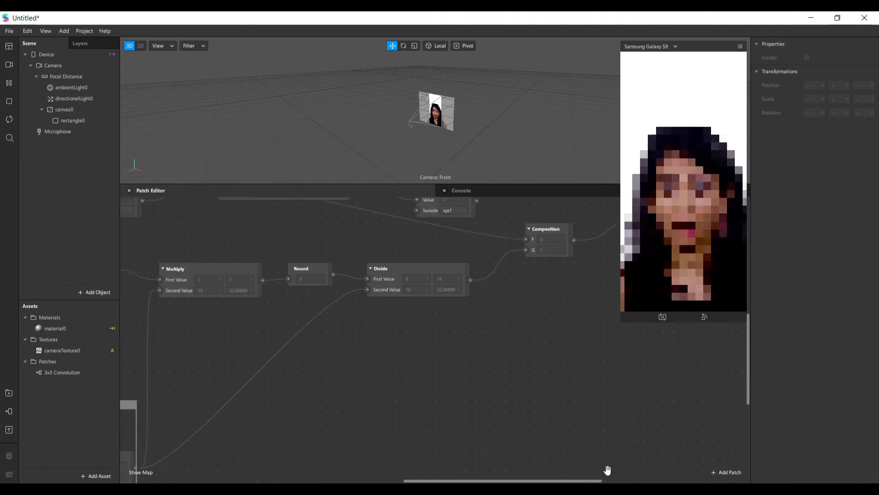
scroll(608, 470, "right", 1)
scroll(509, 410, "up", 3)
left_click_drag(434, 325, 440, 276)
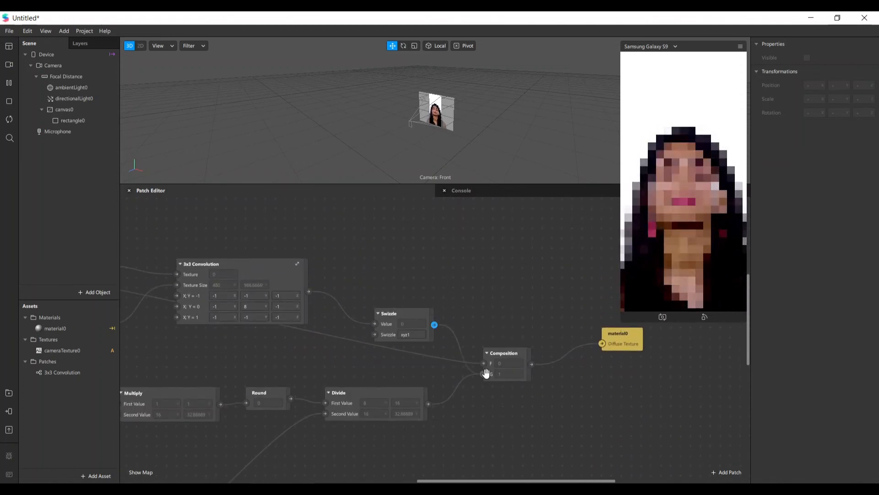
left_click_drag(487, 364, 486, 364)
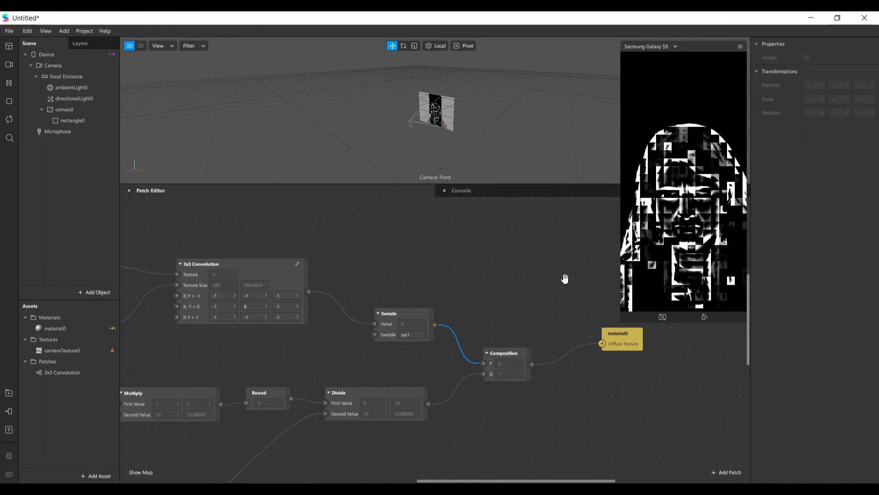
Try feeding the 3x3 Convolution output directly into Composition's F input, and restore the xyz1 Swizzle connection
left_click(309, 294)
left_click_drag(310, 292, 485, 363)
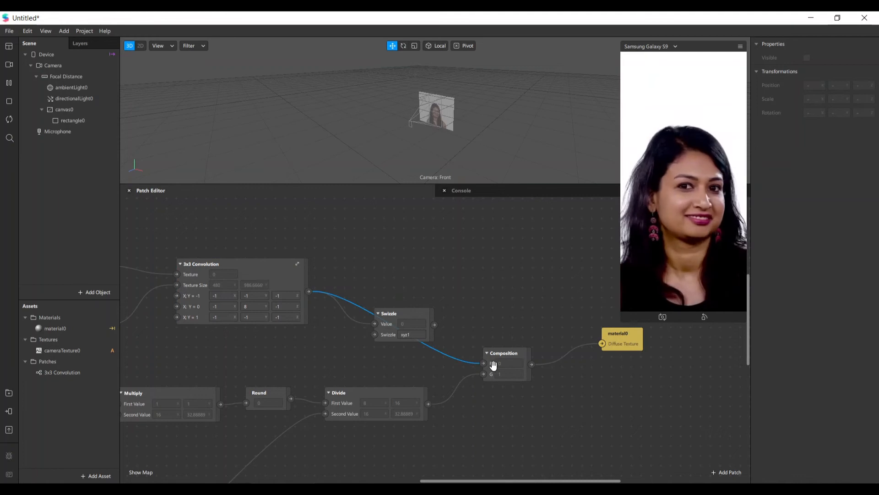
left_click_drag(436, 326, 484, 363)
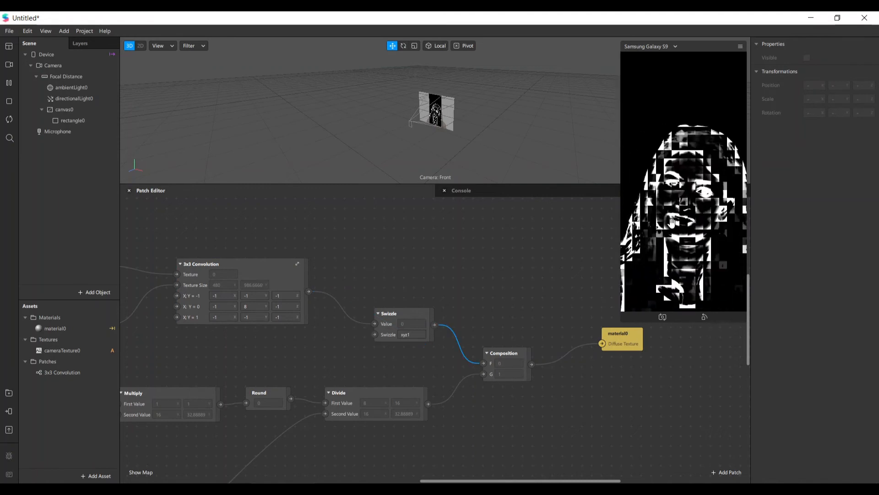
Move the xyz1 Swizzle closer to 3x3 Convolution, and line up Composition and material0 with the lower Divide patch
left_click_drag(414, 318, 384, 299)
left_click_drag(509, 363, 529, 401)
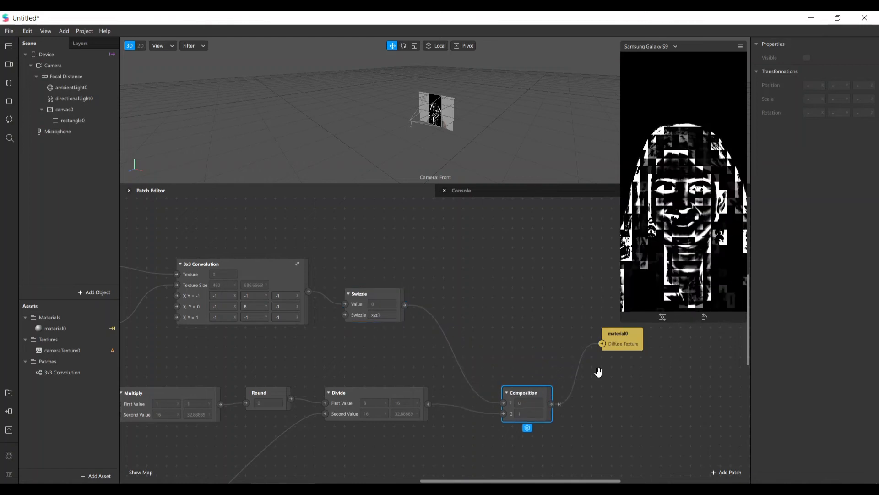
left_click_drag(633, 349, 668, 398)
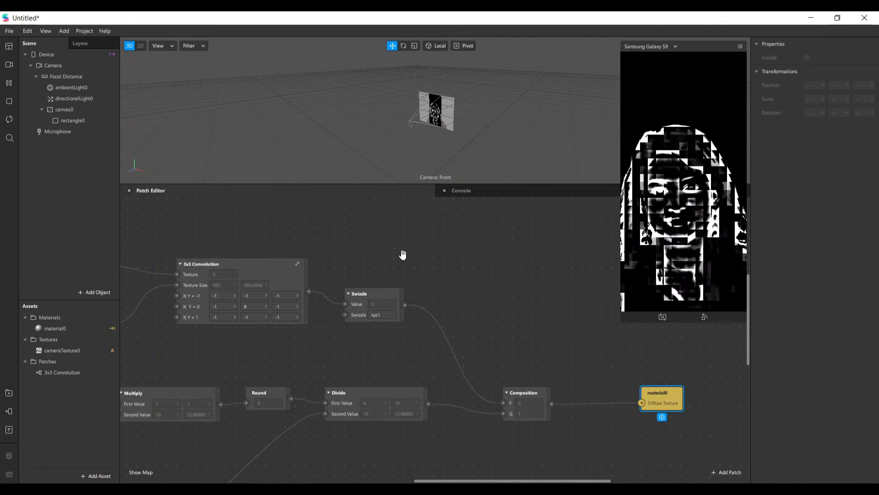
Add a Shader Render Pass fed by the xyz1 Swizzle output and place it above the Composition patch
left_click_drag(404, 305, 500, 282)
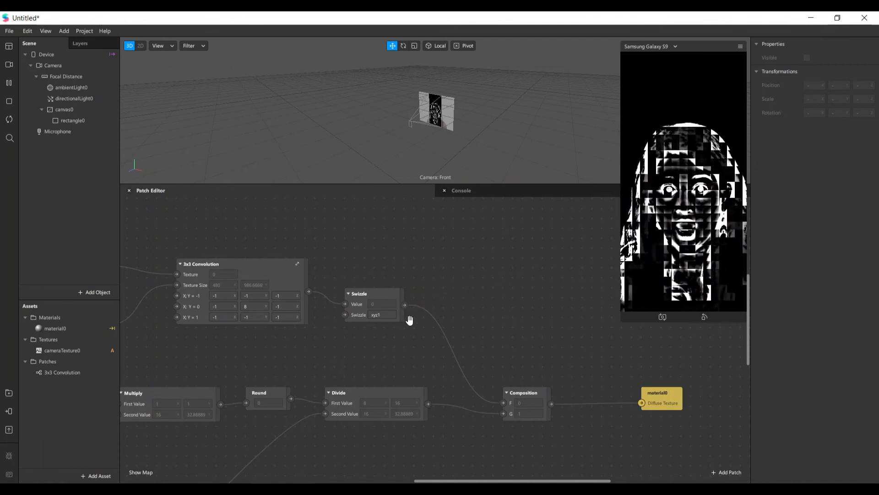
left_click_drag(404, 305, 437, 328)
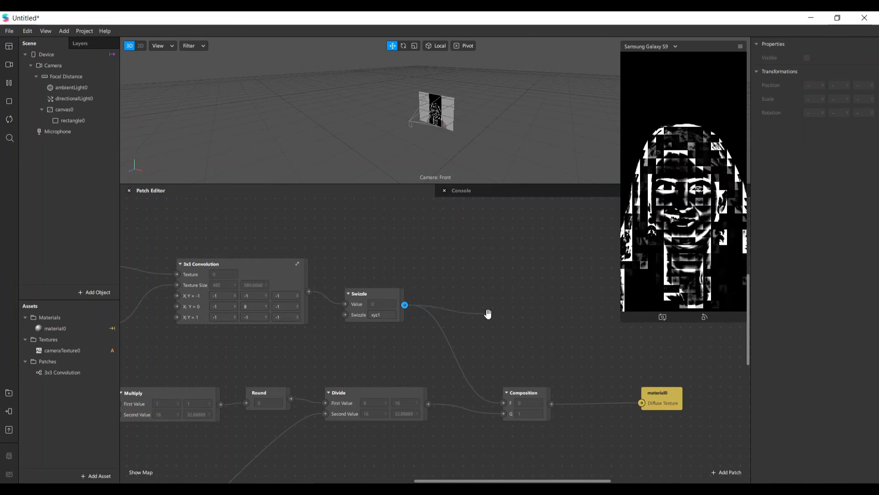
left_click_drag(488, 314, 477, 313)
type("shader")
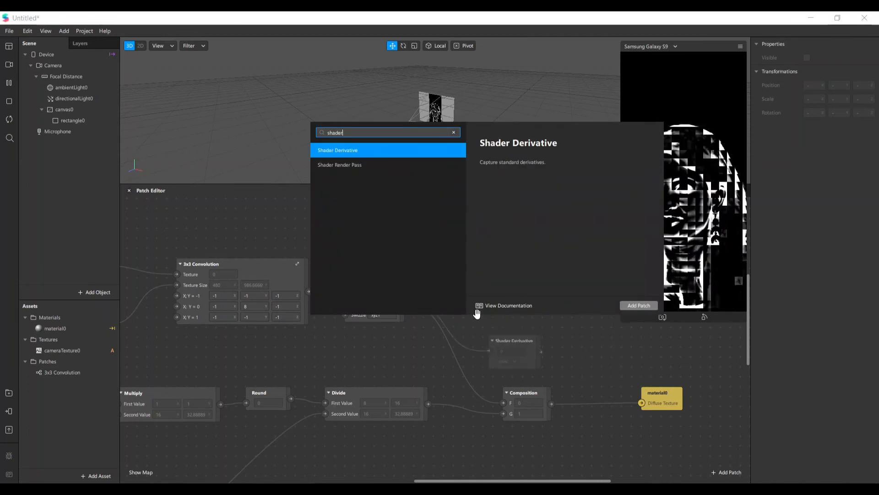
double_click(373, 166)
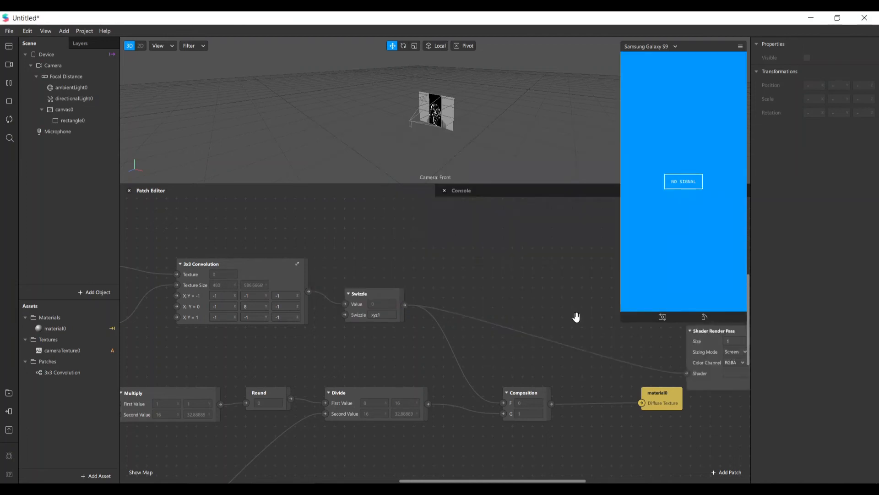
left_click_drag(705, 337, 459, 308)
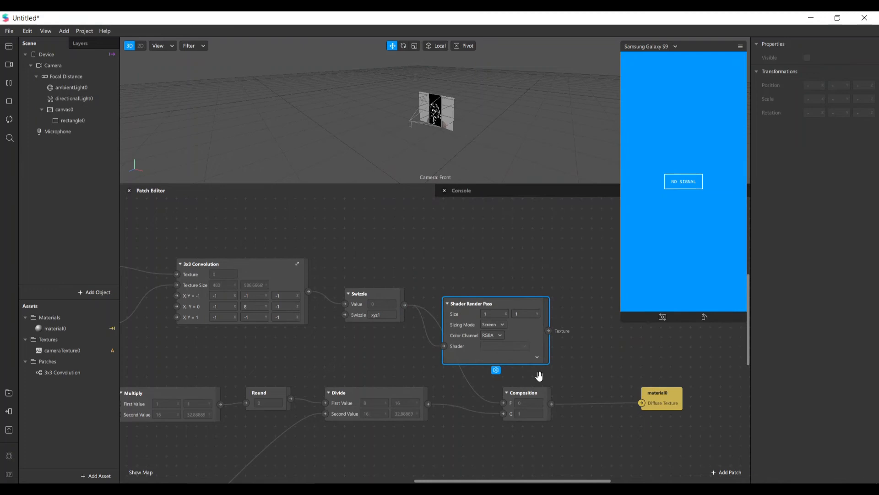
left_click_drag(551, 479, 568, 479)
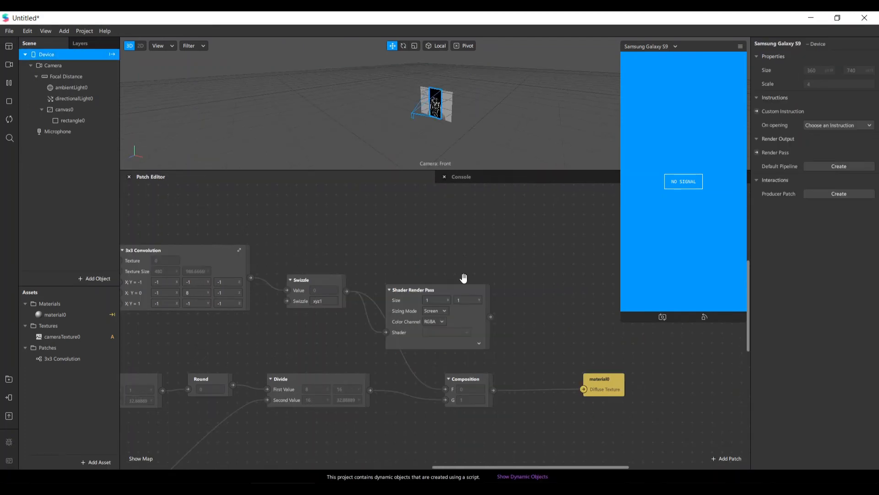
scroll(499, 306, "up", 1)
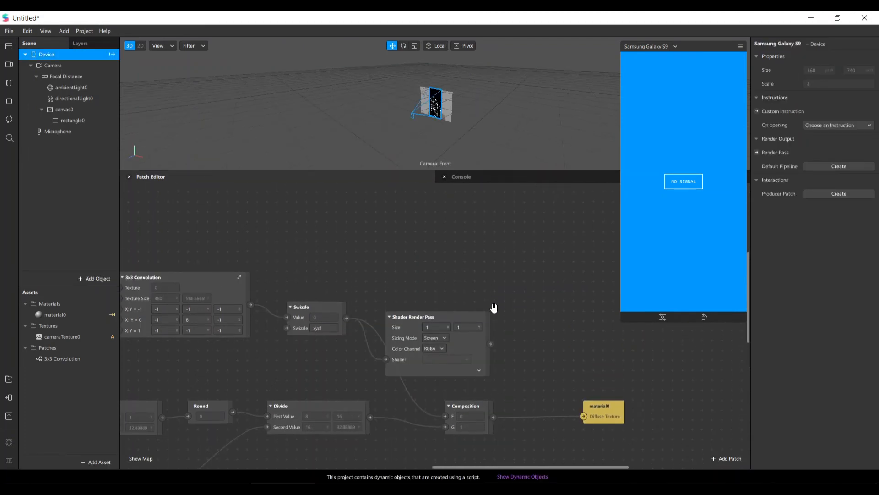
left_click(460, 326)
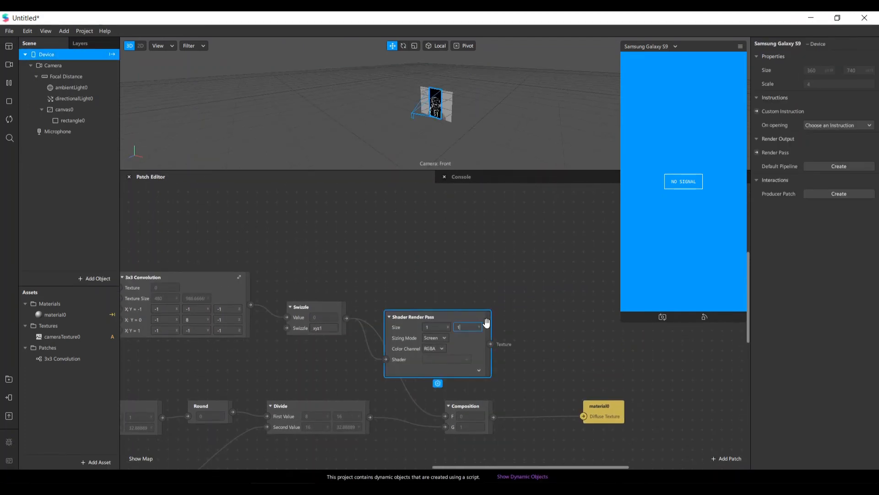
left_click_drag(482, 324, 512, 314)
left_click(726, 458)
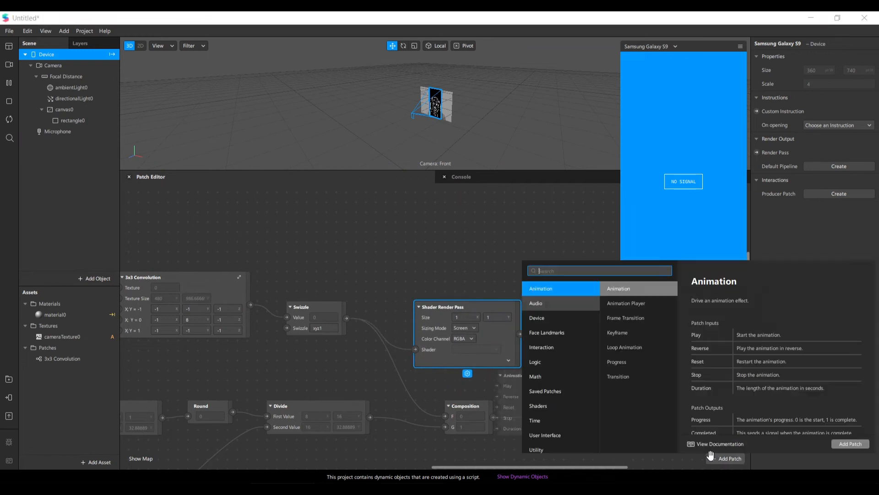
type("devi")
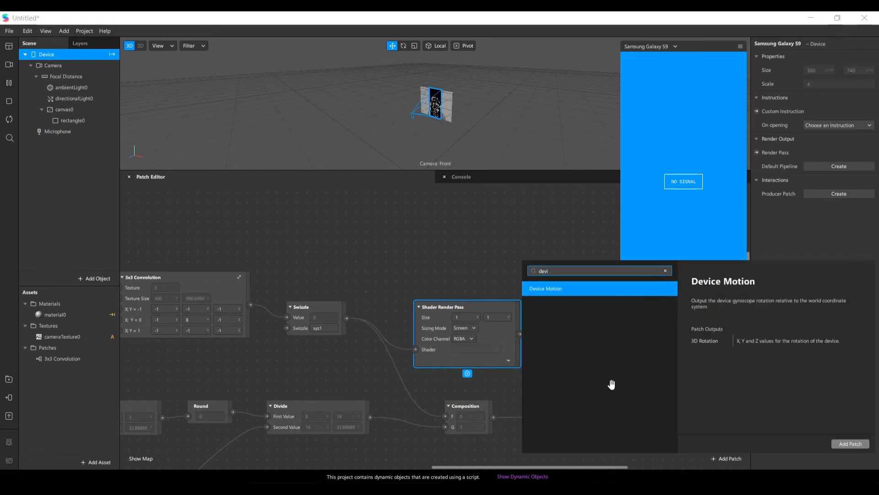
key("BackSpace")
key("BackSpace")
key("BackSpace")
key("BackSpace")
key("BackSpace")
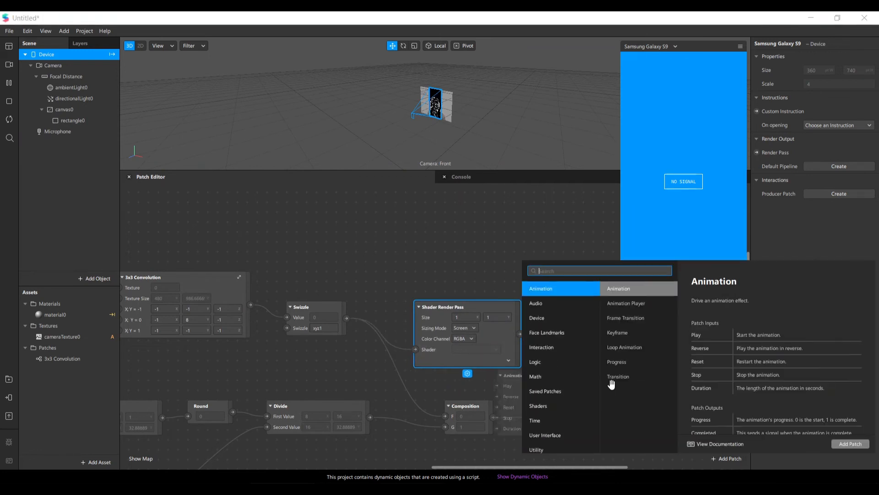
left_click(307, 236)
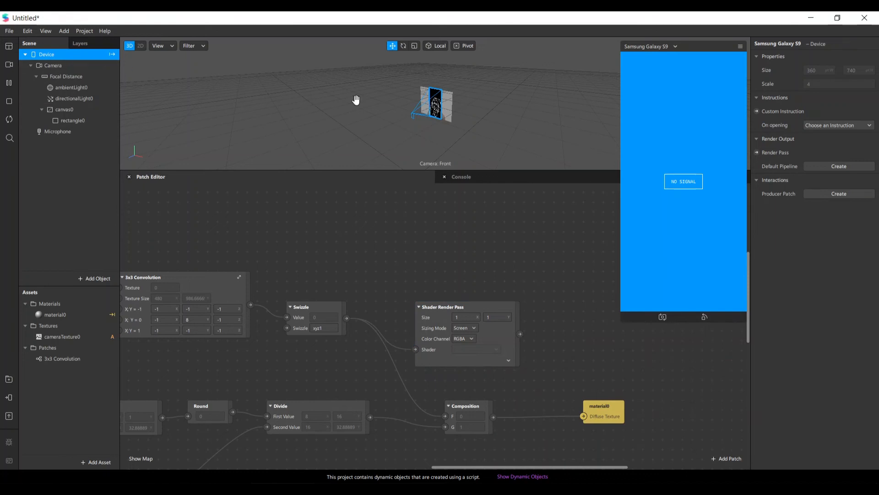
Create the Device's Screen Output patch, place it above material0, and feed it the Shader Render Pass texture
left_click(757, 152)
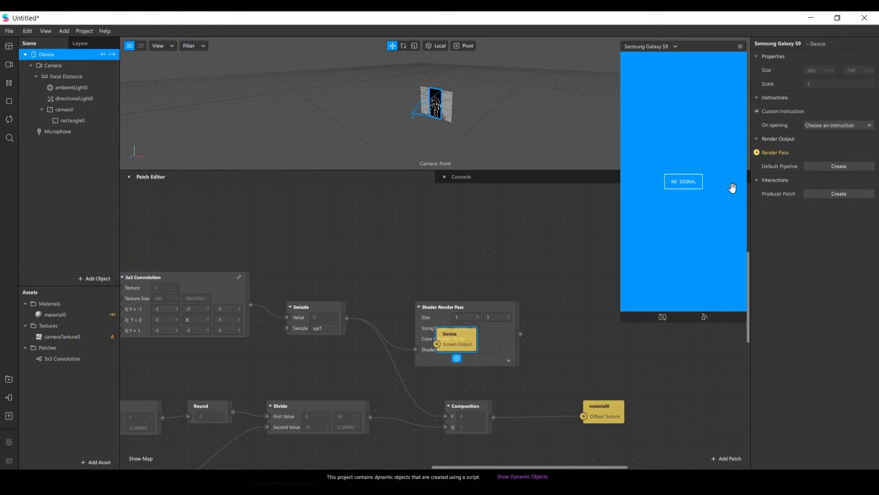
left_click_drag(460, 350, 627, 341)
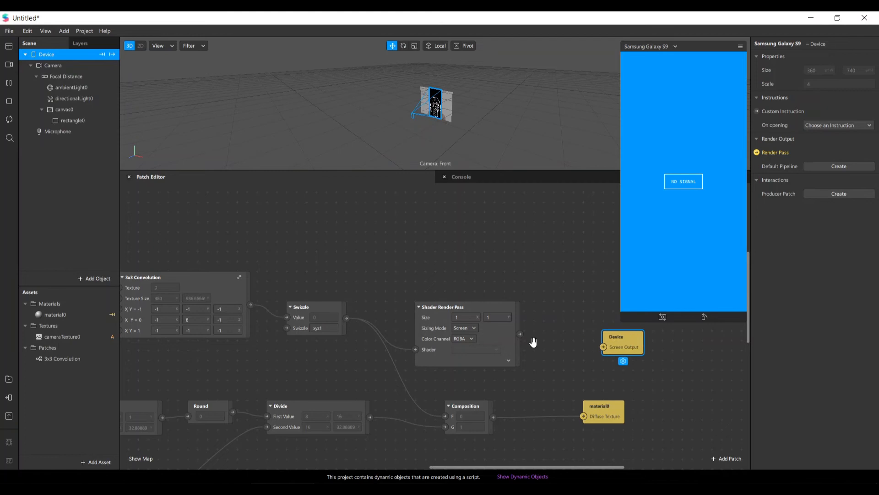
left_click_drag(523, 335, 603, 347)
Expand the texture preview of Shader Render Pass and move the patch upward, clear of Composition
left_click(499, 358)
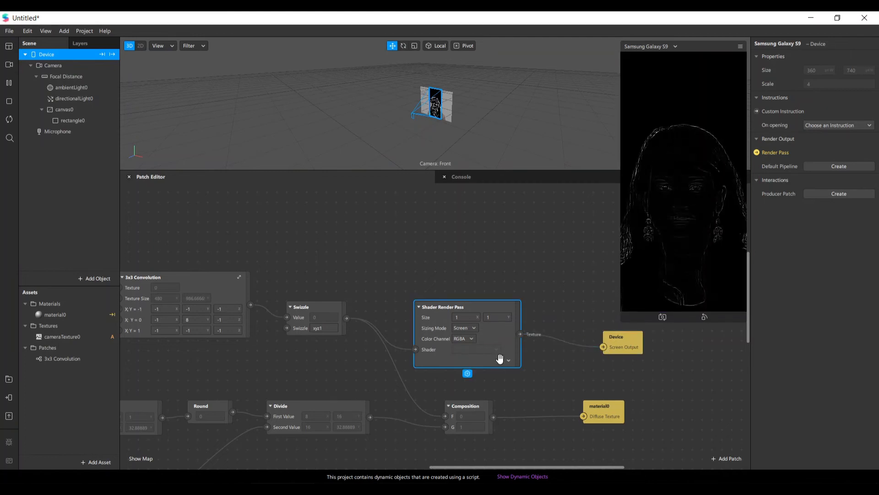
left_click(505, 360)
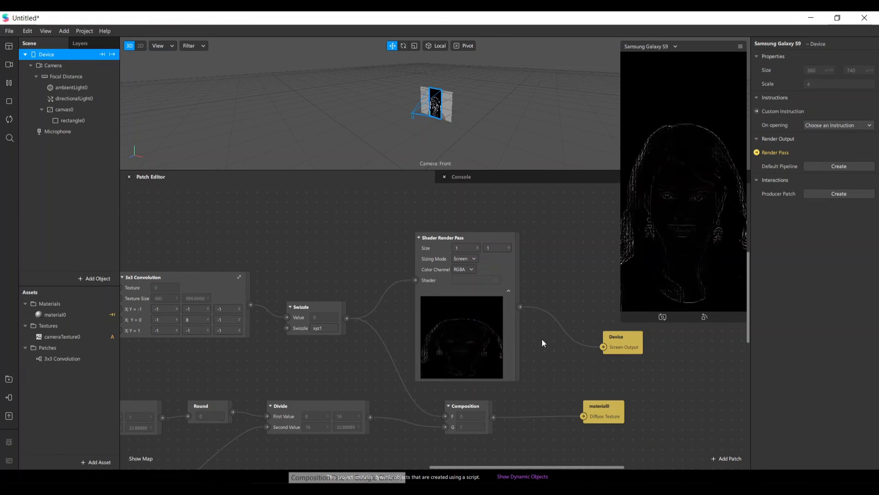
left_click_drag(502, 269, 502, 249)
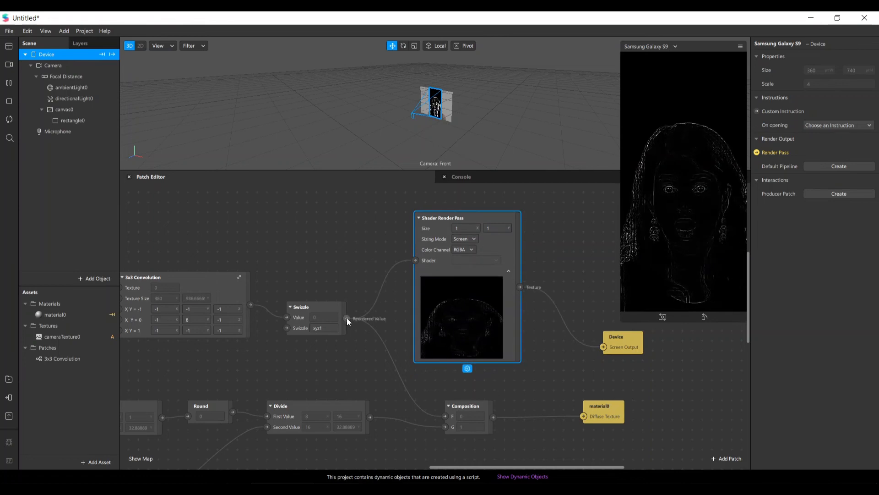
Try feeding the xyz1 Swizzle output directly into the Device's Screen Output, bypassing Shader Render Pass
left_click_drag(349, 317, 602, 347)
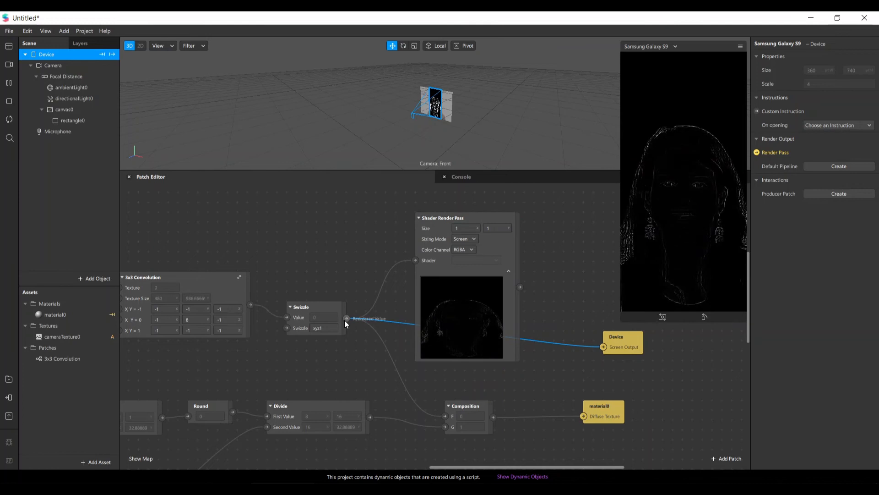
left_click_drag(346, 319, 358, 278)
left_click(425, 288)
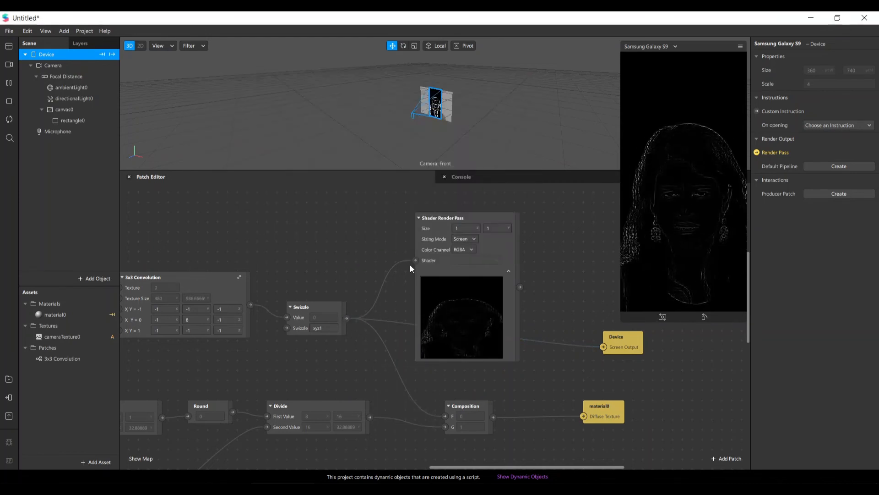
Route the Shader Render Pass texture into Composition's F input and the Composition output into Screen Output, spacing out the patches
left_click_drag(443, 260, 424, 261)
left_click_drag(500, 287, 446, 417)
left_click_drag(493, 259, 465, 268)
left_click_drag(493, 417, 604, 346)
left_click_drag(616, 412, 655, 413)
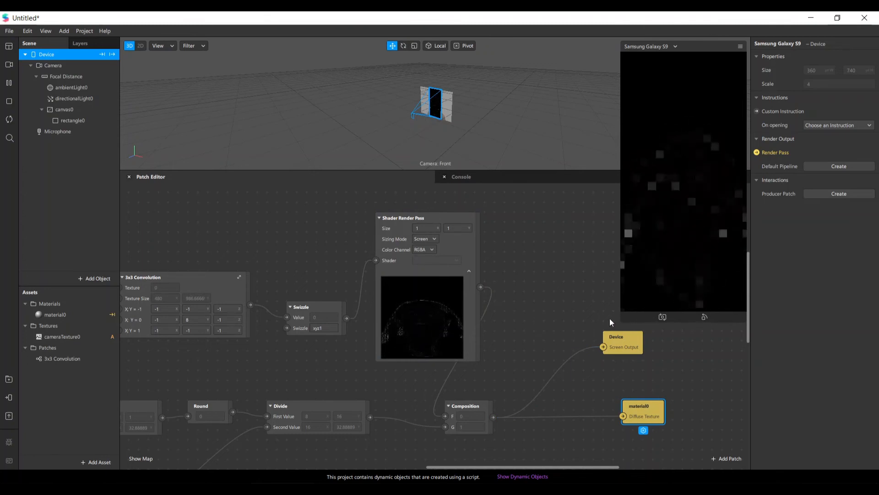
Enlarge the Samsung Galaxy S9 simulator preview
left_click_drag(488, 466, 468, 465)
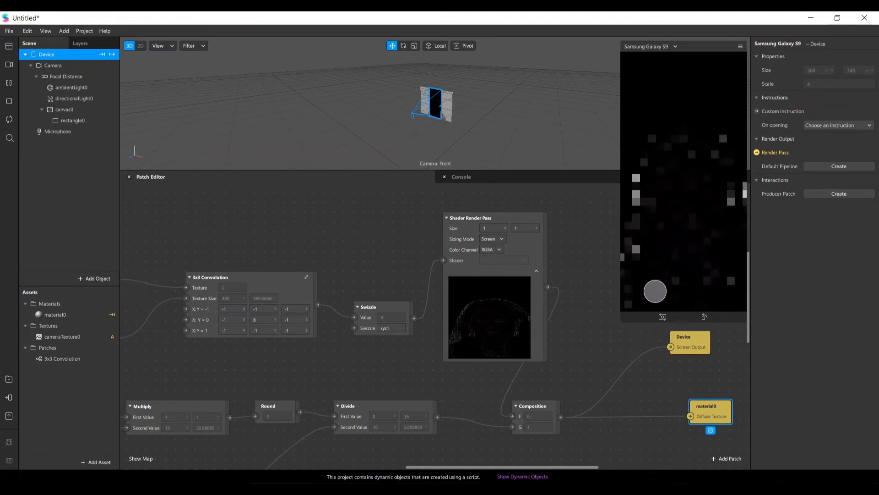
left_click(618, 326)
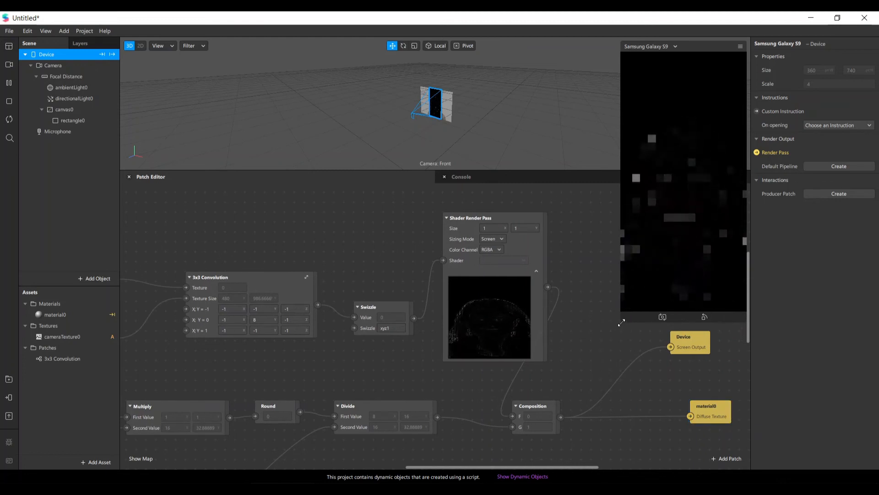
left_click_drag(623, 322, 591, 382)
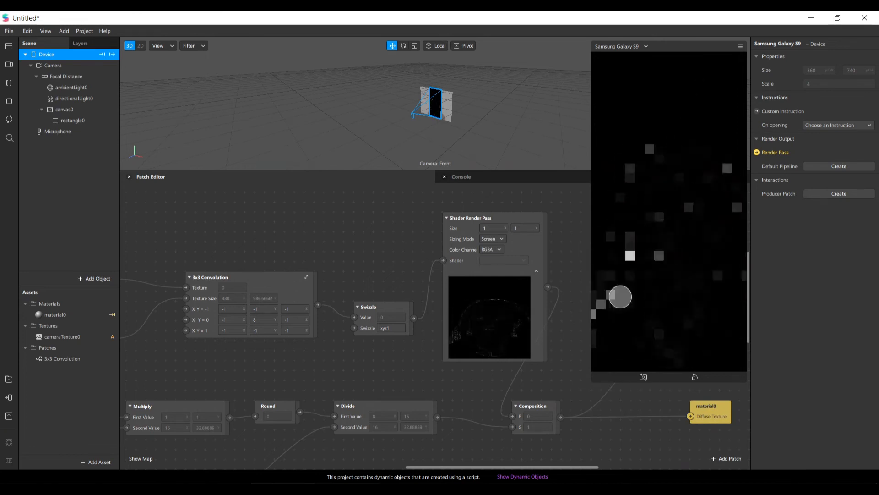
Switch the simulated camera feed to a real-time simulation video of a building scene
left_click(13, 66)
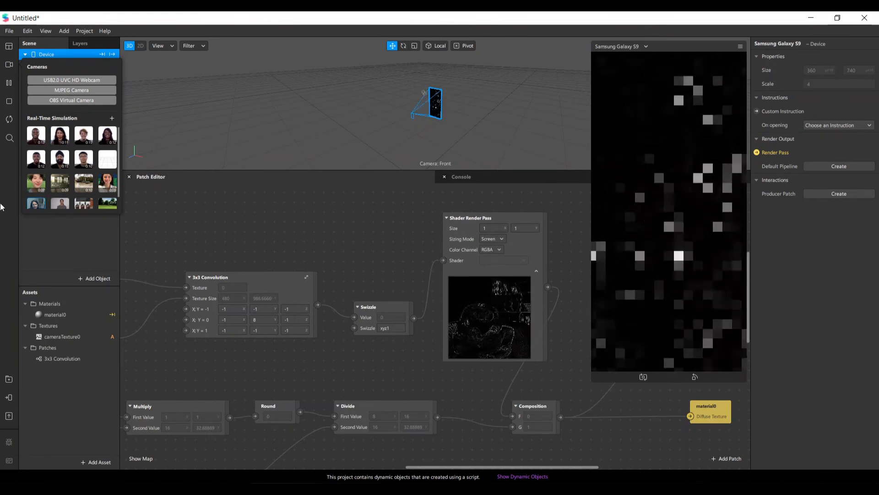
left_click(60, 203)
left_click(83, 204)
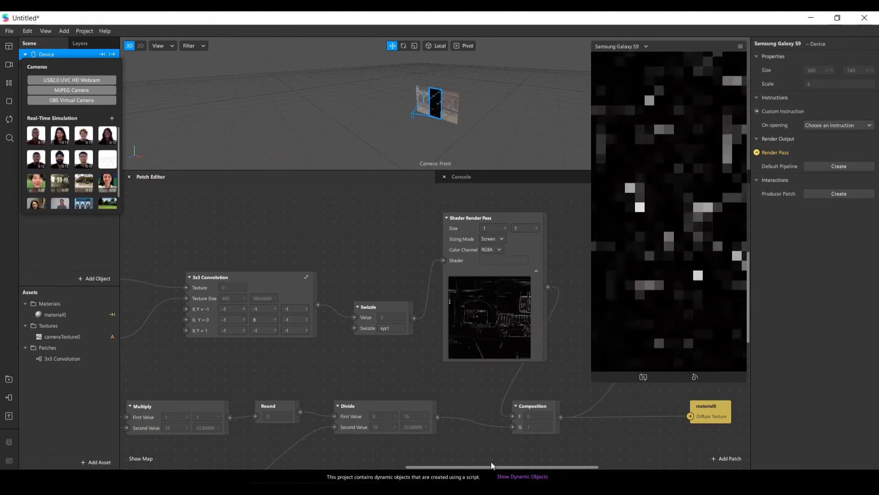
Try 2 and 1 as the second value of the Divide patch feeding 3x3 Convolution's Texture Size
left_click_drag(492, 465, 421, 463)
scroll(584, 326, "down", 3)
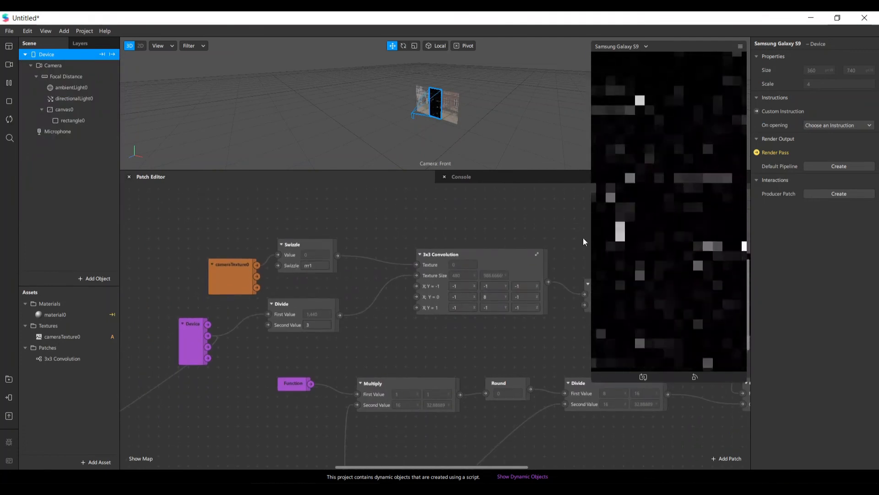
left_click(316, 325)
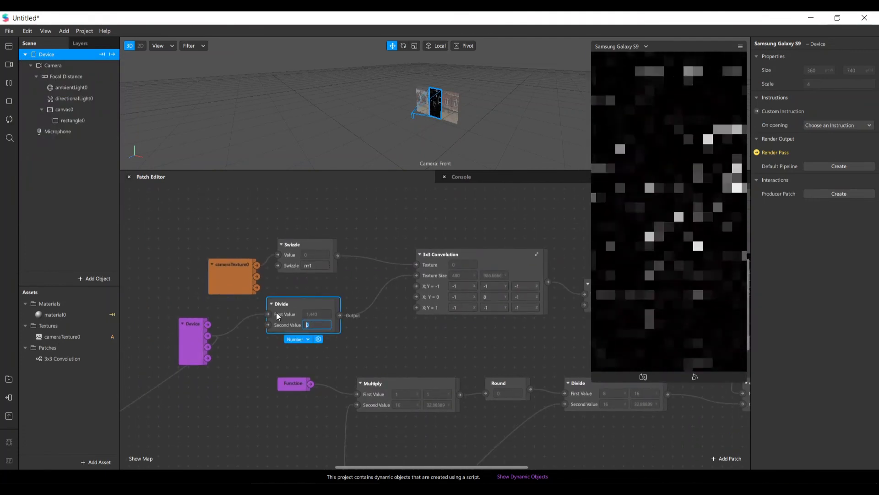
type("2")
key("Return")
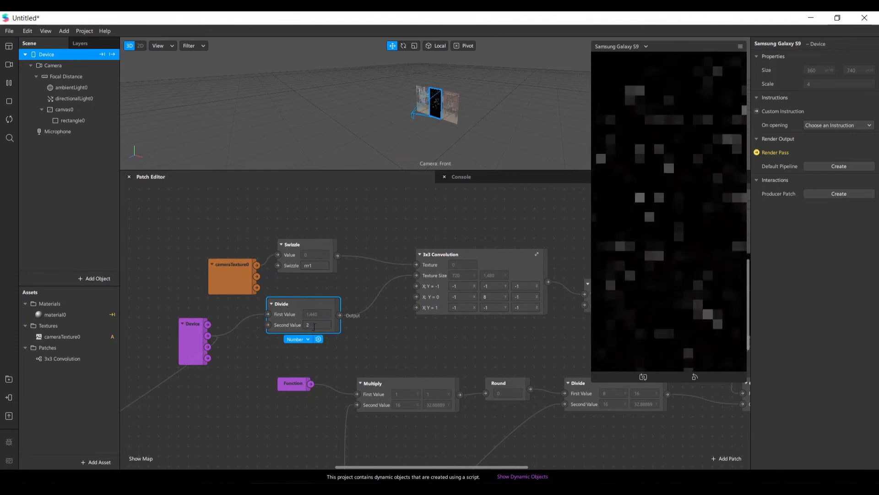
left_click(316, 325)
type("1")
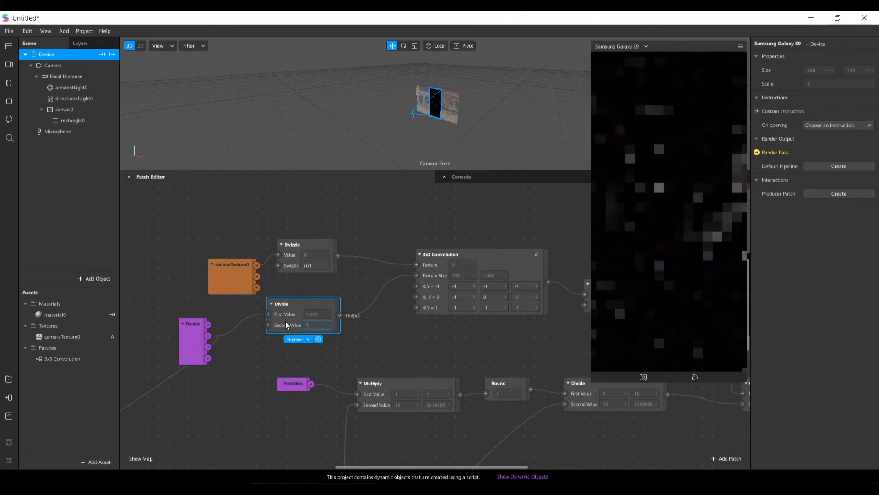
key("Return")
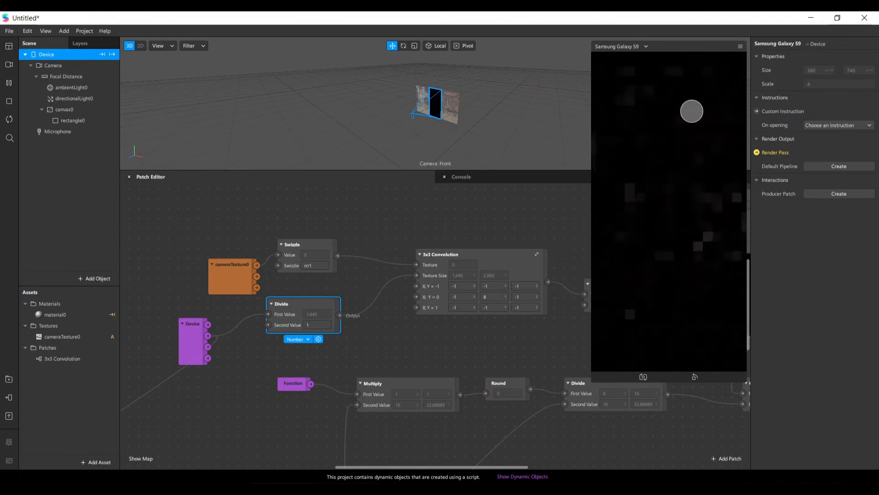
Set the second value of the Texture Size Divide patch back to 3
left_click(327, 325)
type("3")
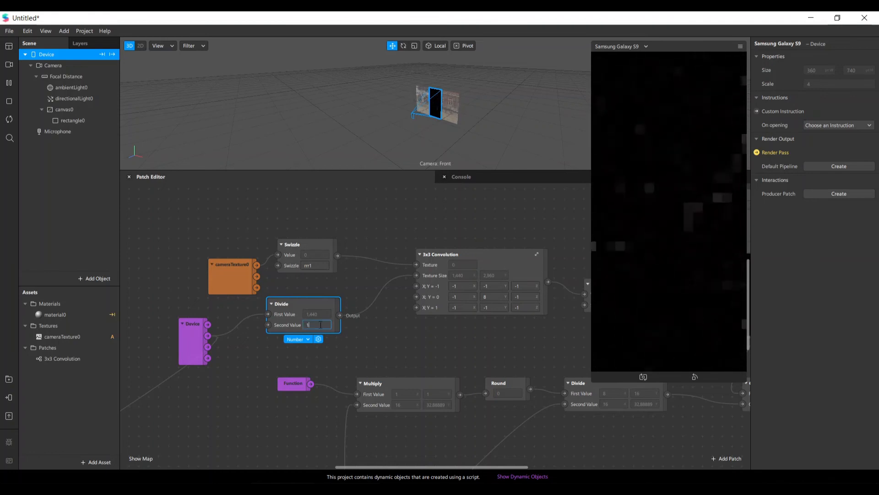
key("Return")
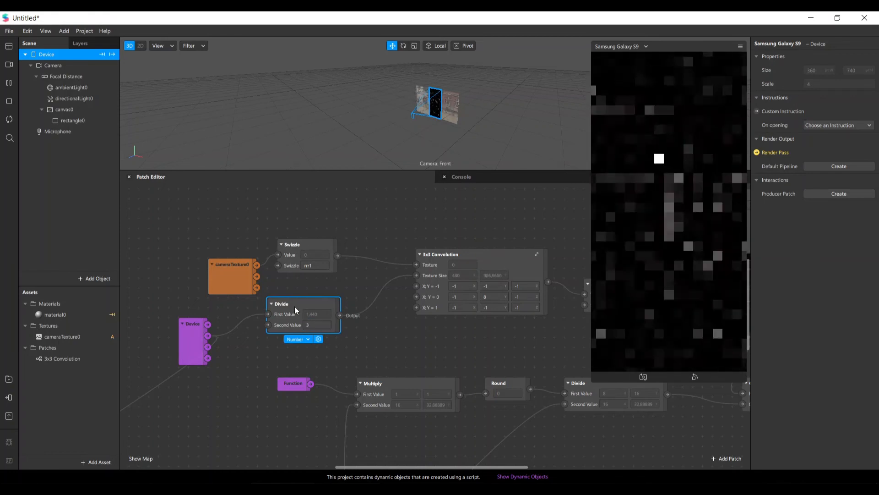
Try 5 as the second value of the Divide patch feeding 3x3 Convolution's Texture Size
left_click(316, 325)
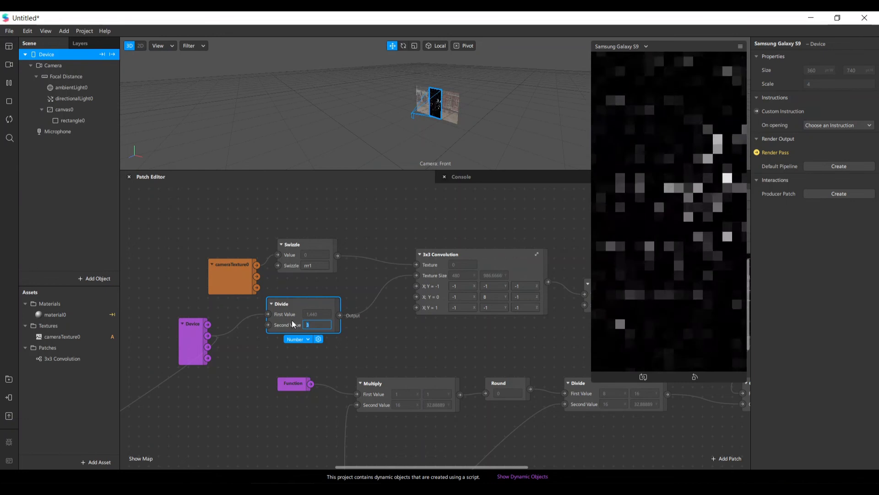
type("5")
key("Return")
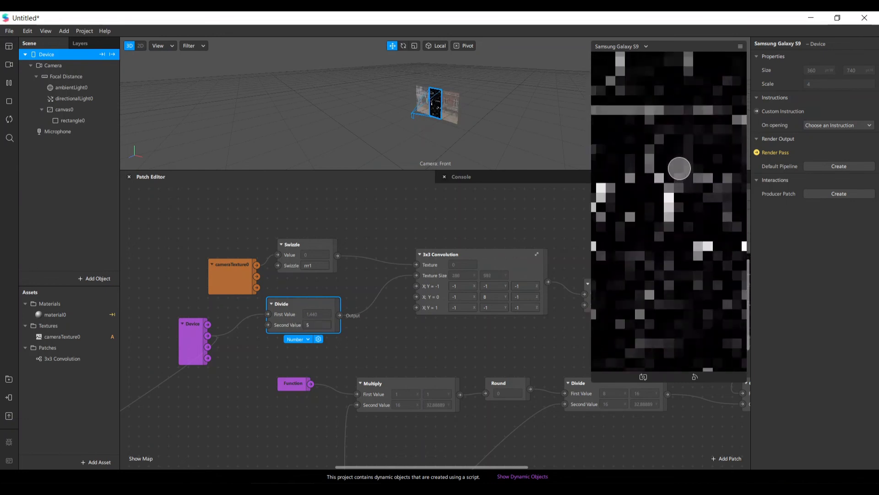
Set the second value of the Divide patch feeding Texture Size to 2
left_click(323, 324)
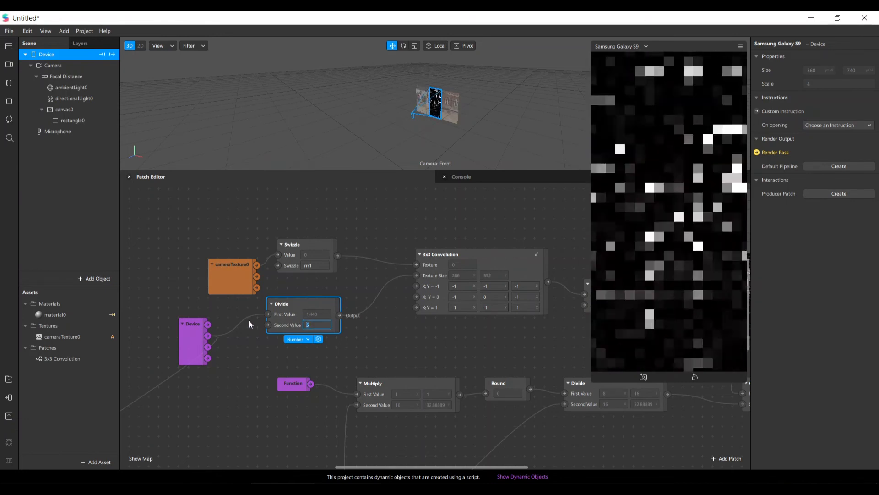
key("Return")
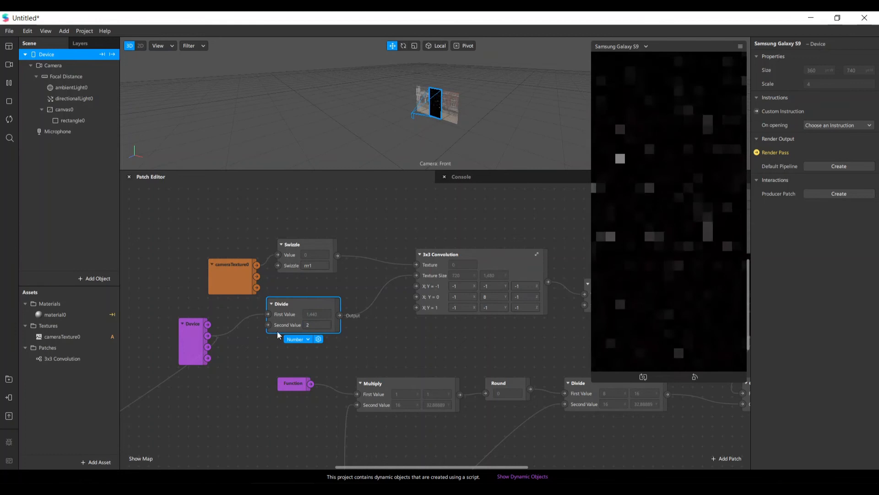
left_click(447, 337)
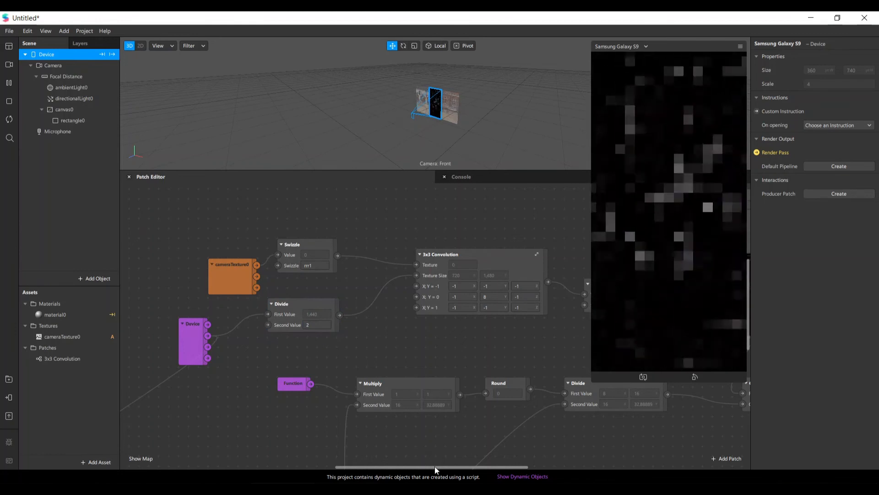
Examine the patch chain from 3x3 Convolution through Composition to the Device and material0 outputs, then inspect material0's properties
left_click_drag(435, 466, 551, 455)
scroll(530, 440, "left", 3)
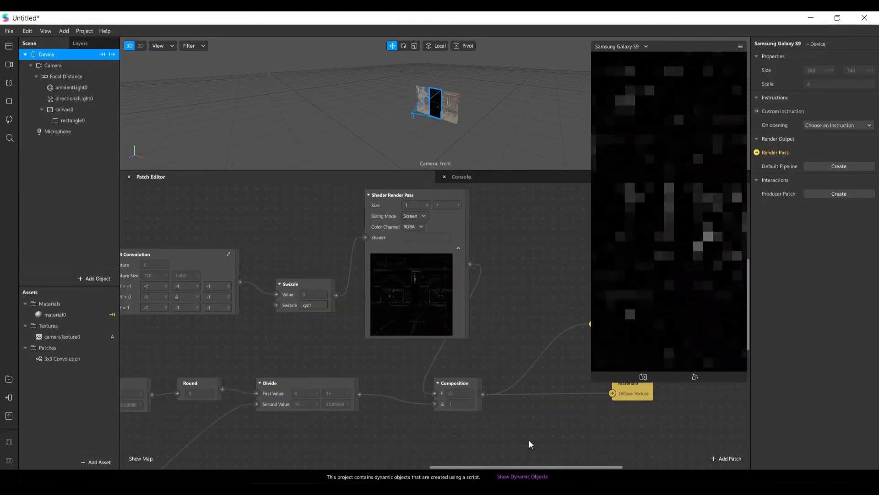
scroll(414, 440, "left", 10)
scroll(449, 435, "right", 7)
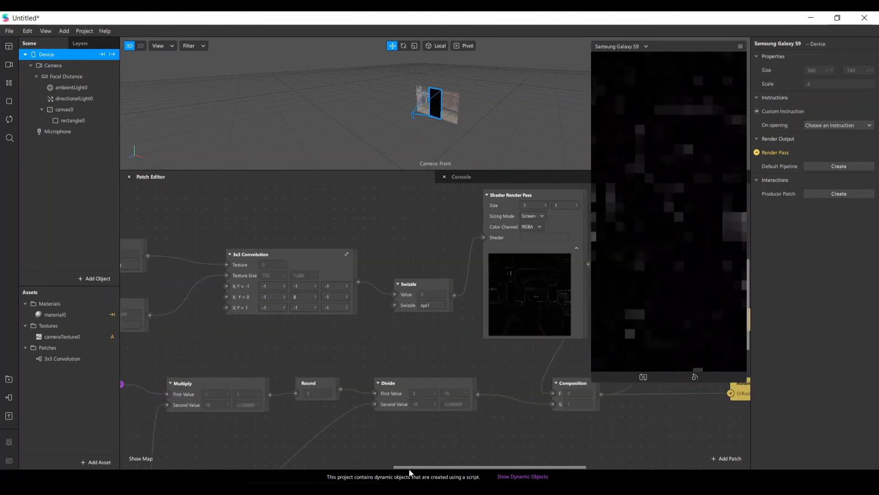
left_click_drag(528, 466, 599, 461)
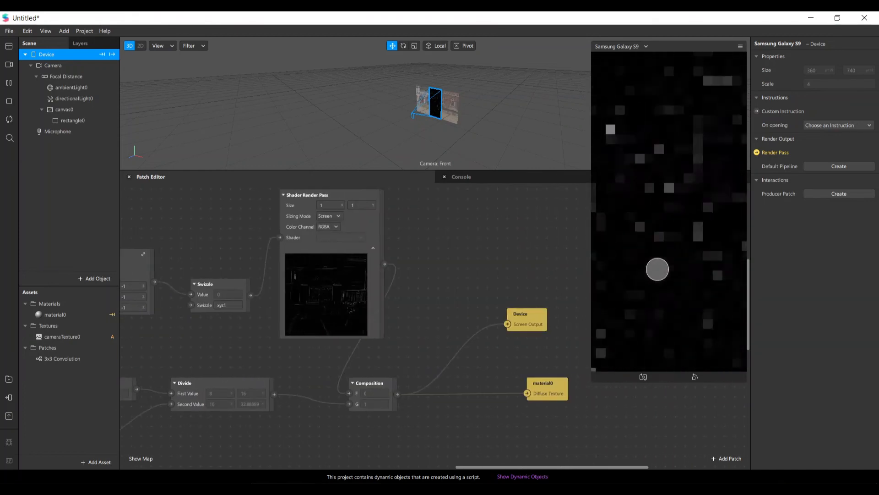
scroll(517, 468, "left", 2)
scroll(481, 254, "up", 1)
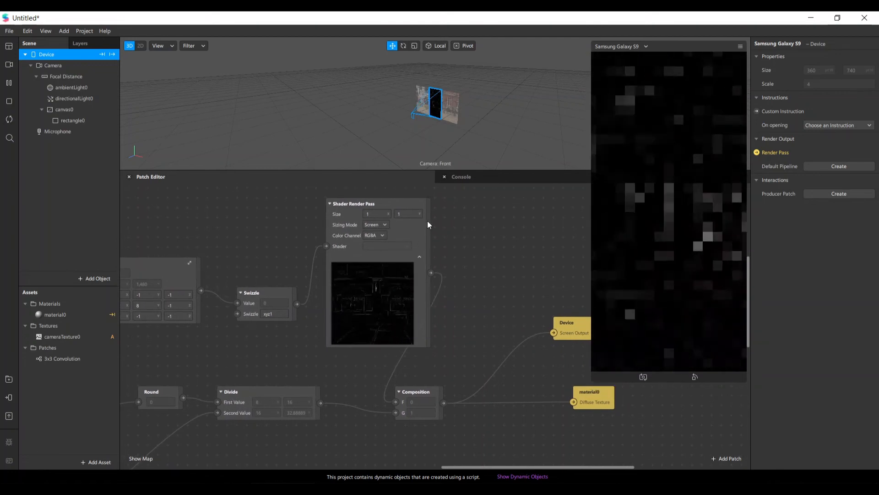
left_click(55, 315)
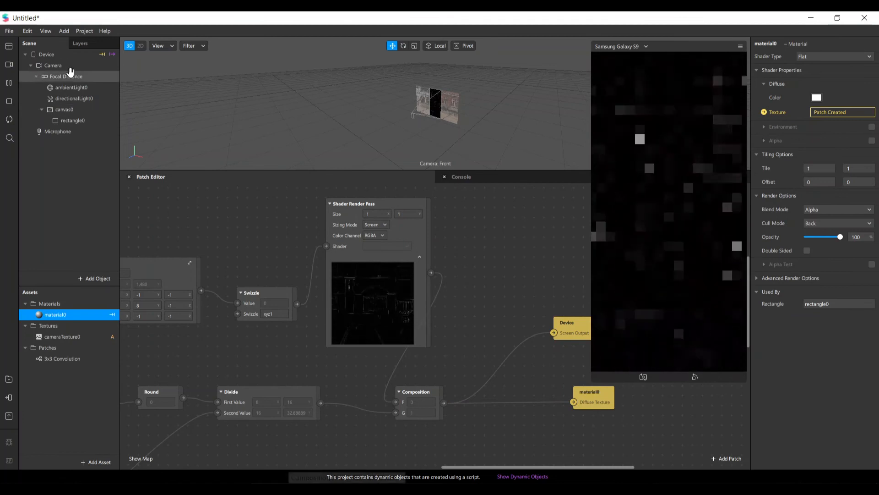
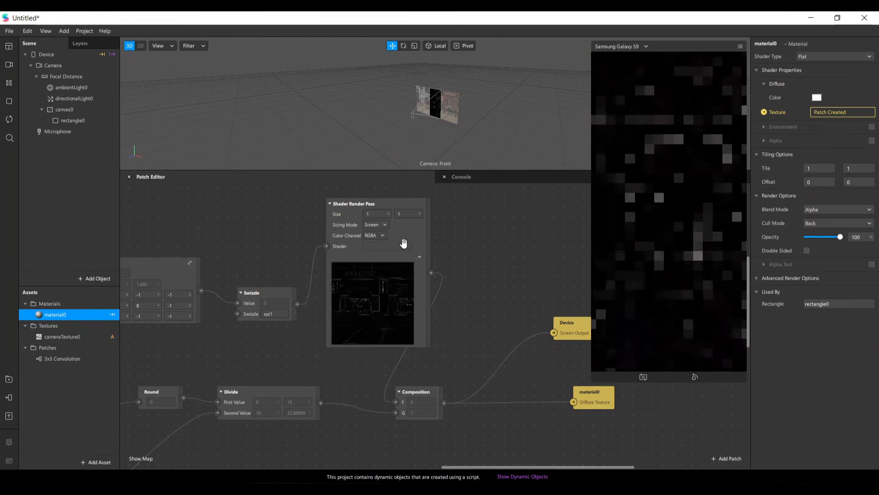
Reposition the Shader Render Pass patch and the xyz1 Swizzle patch closer to the 3x3 Convolution patch
left_click_drag(403, 243, 373, 262)
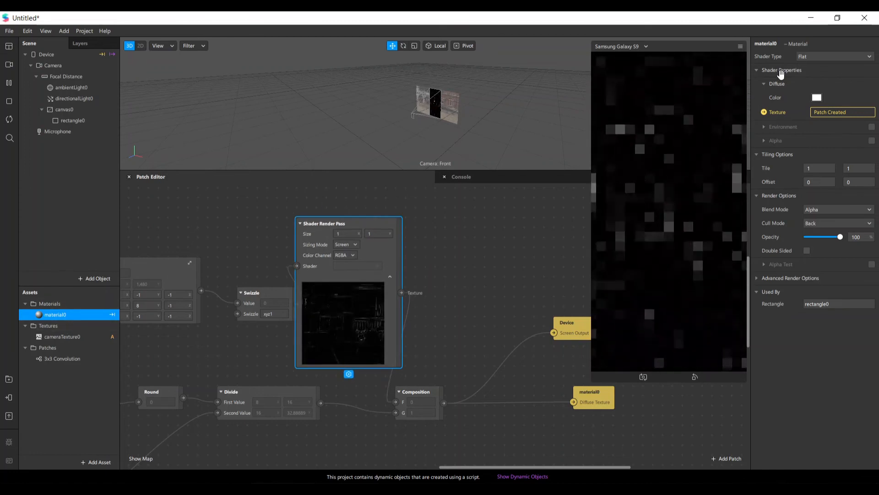
left_click(858, 56)
left_click(516, 237)
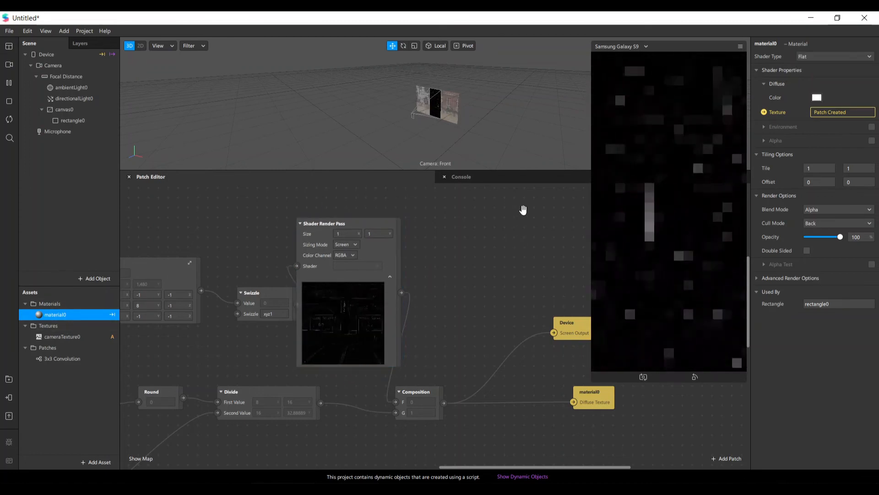
left_click(261, 288)
left_click_drag(262, 287, 241, 268)
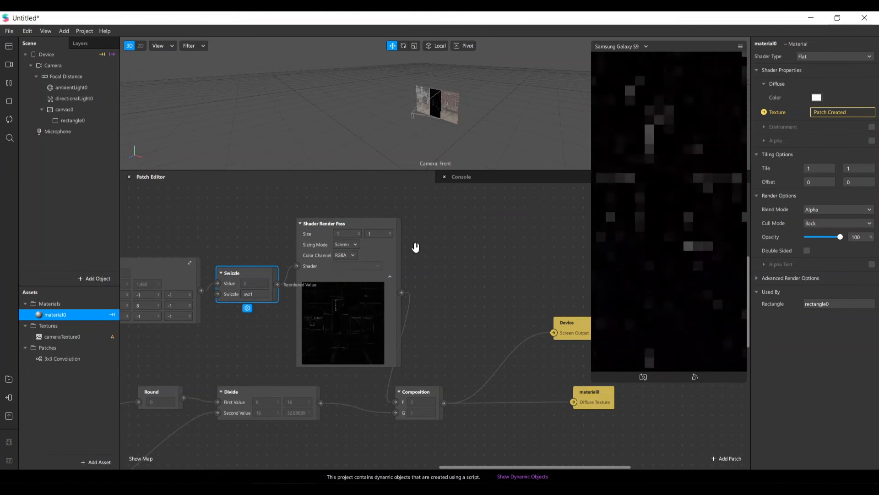
Import the Convolve3.arp file from the desktop into the project's assets and select it
left_click(877, 488)
left_click(484, 258)
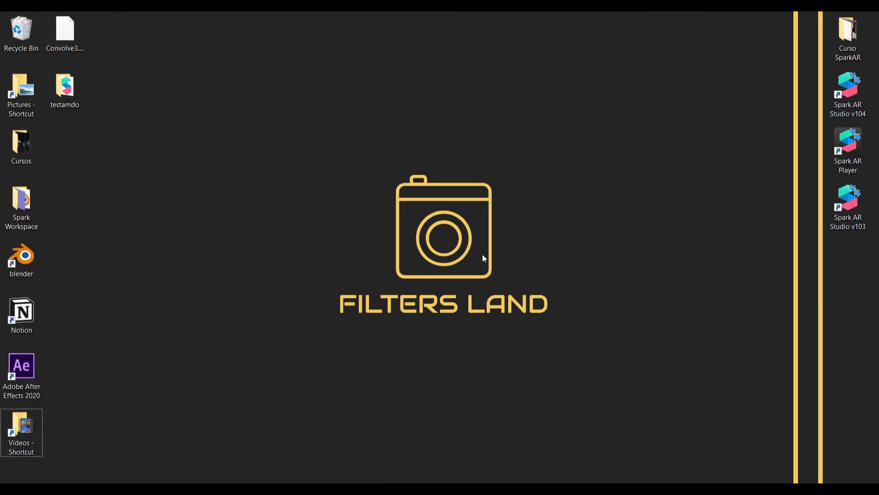
left_click(82, 32)
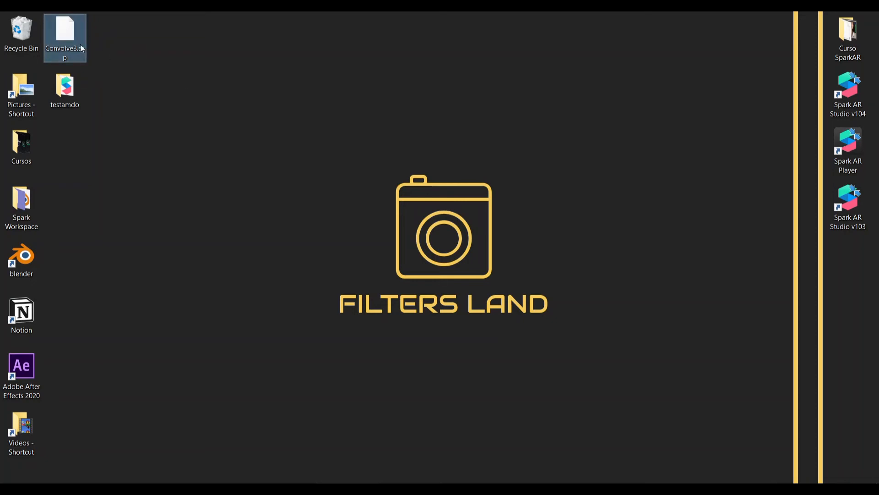
left_click_drag(80, 35, 69, 379)
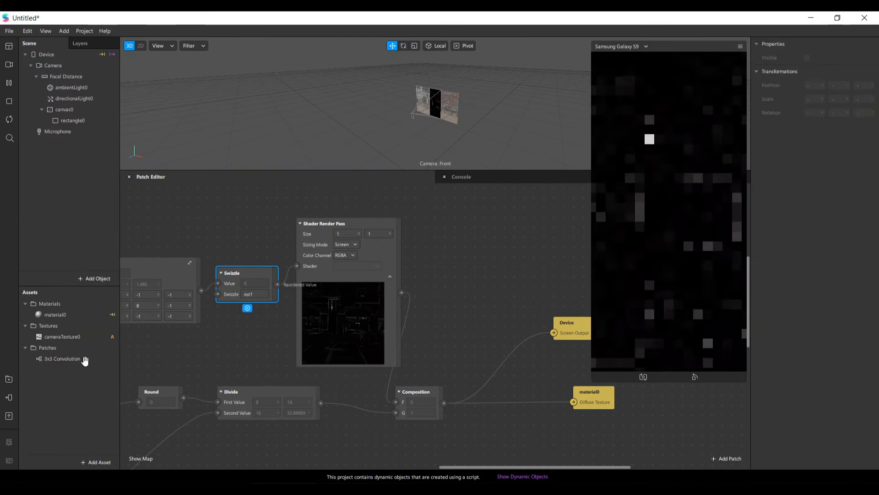
left_click(69, 369)
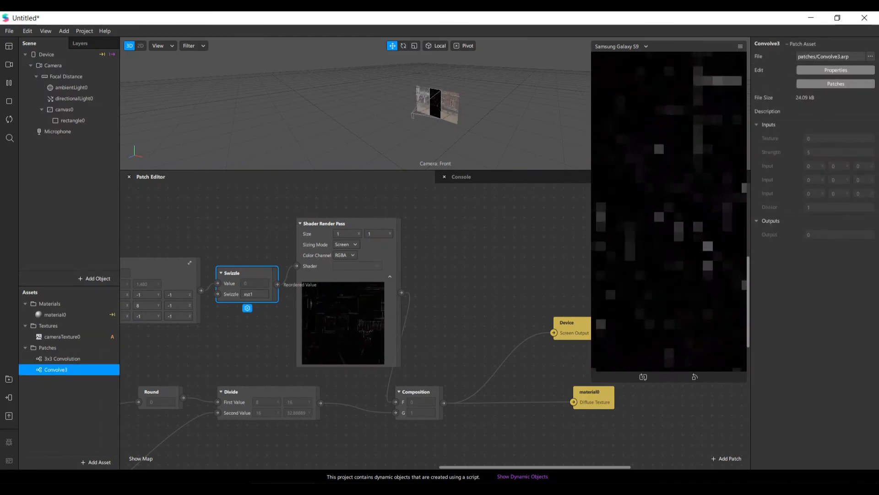
Move the 3x3 Convolution patch upward and place the Convolve3 patch asset in the graph beneath it
left_click_drag(457, 469, 414, 467)
scroll(348, 339, "up", 3)
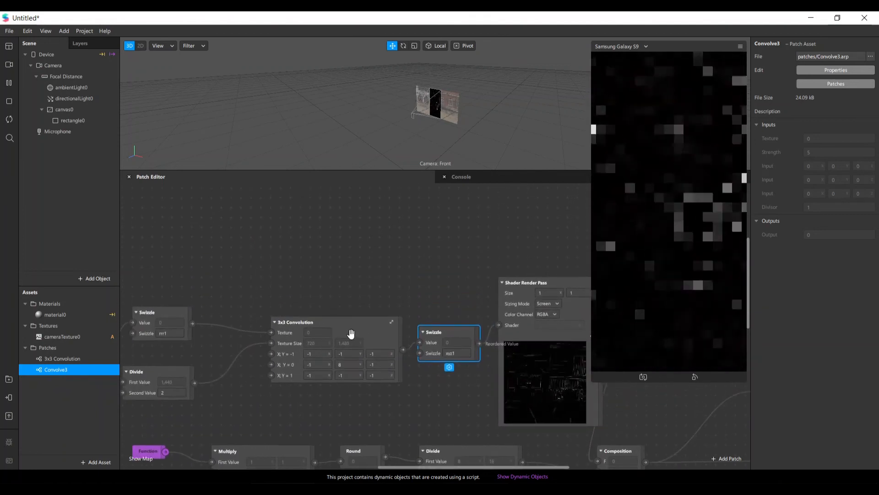
left_click_drag(345, 316, 316, 206)
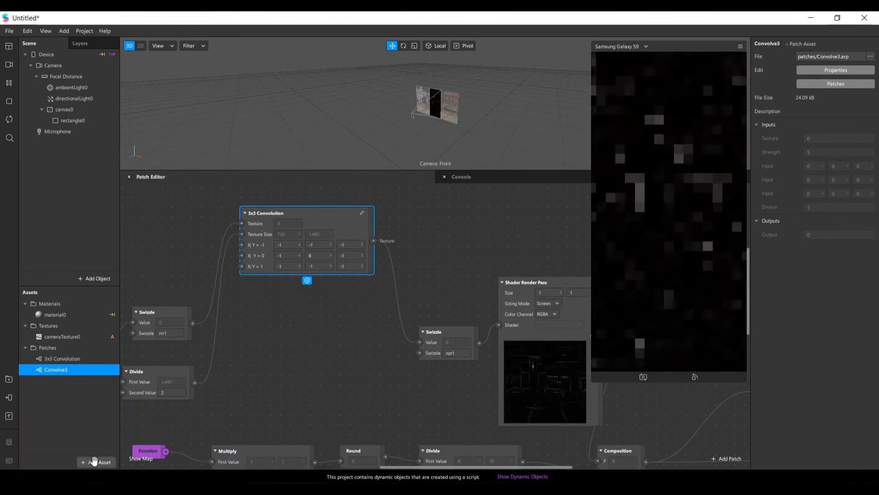
left_click_drag(43, 369, 310, 353)
left_click_drag(393, 338, 316, 328)
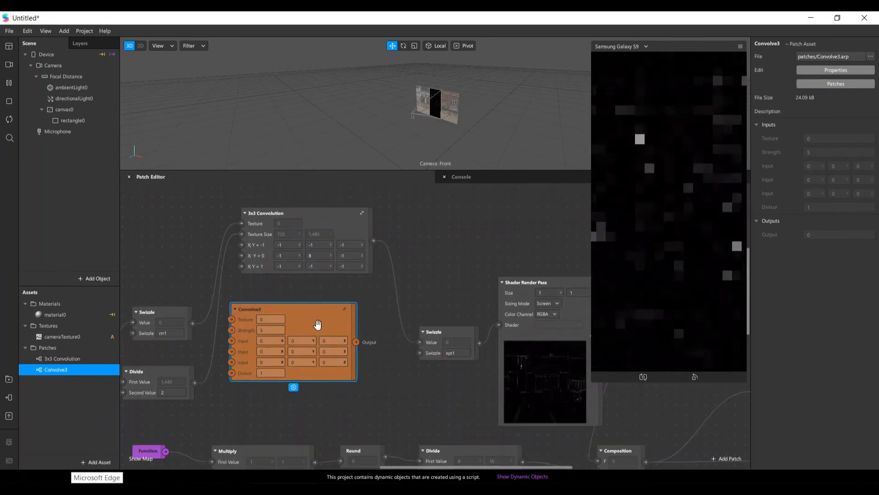
Inspect the patches inside Convolve3, return to the main graph, and convert Convolve3 to a patch group
left_click(349, 313)
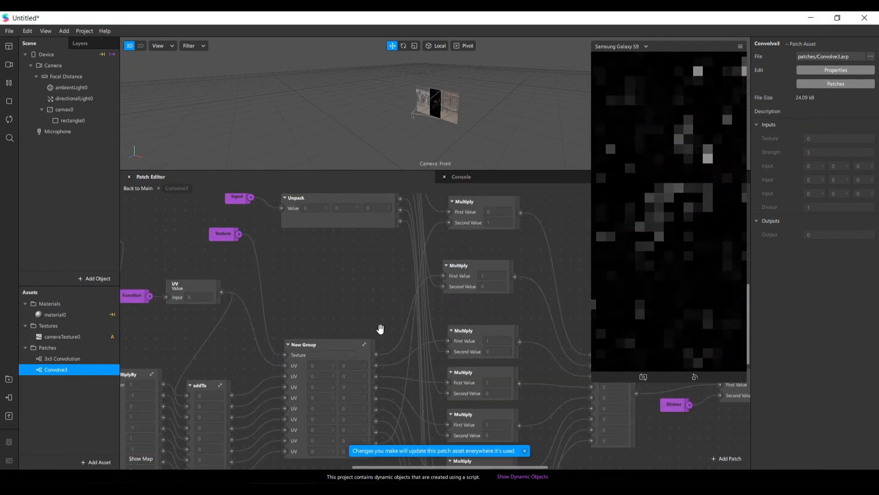
left_click(134, 187)
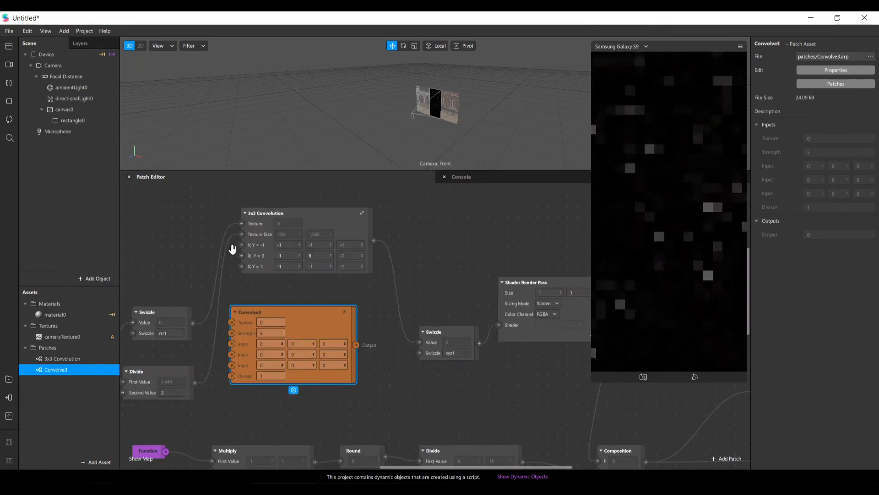
left_click_drag(329, 320, 365, 312)
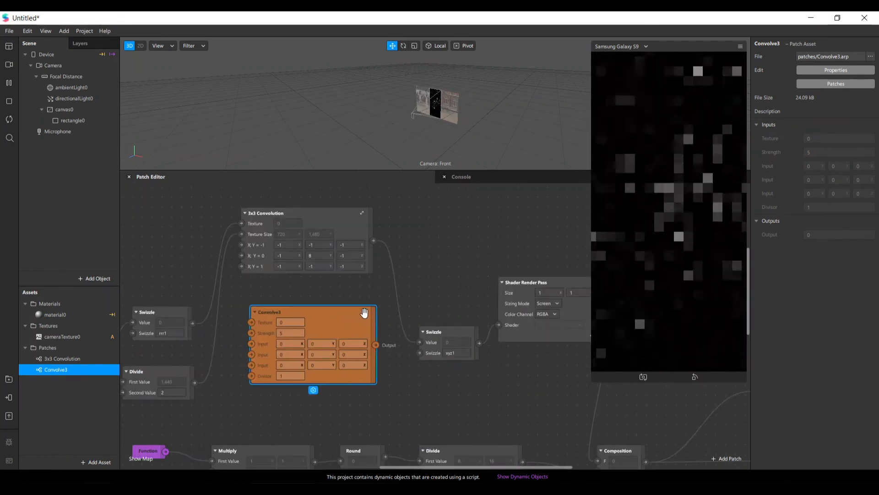
right_click(324, 328)
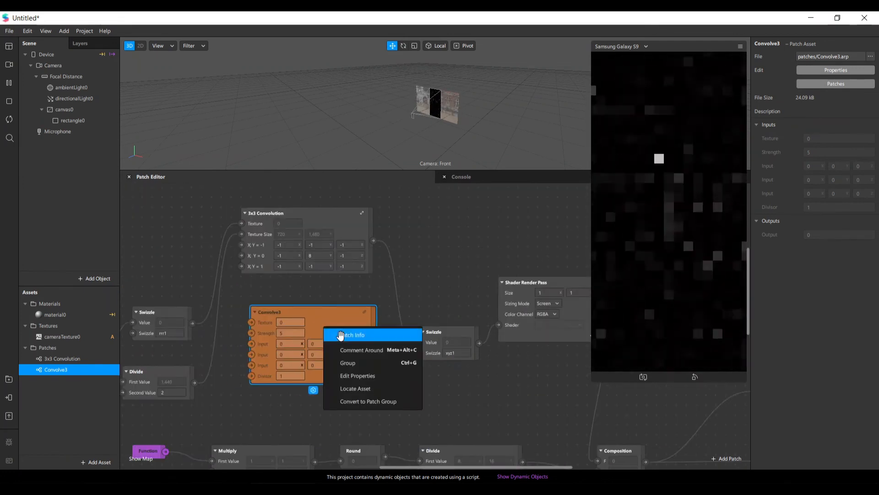
left_click(386, 401)
left_click_drag(327, 317, 314, 316)
Reroute the camera texture's Swizzle from 3x3 Convolution to Convolve3's Texture, and connect Convolve3's output to the xyz1 Swizzle
left_click_drag(242, 224, 251, 323)
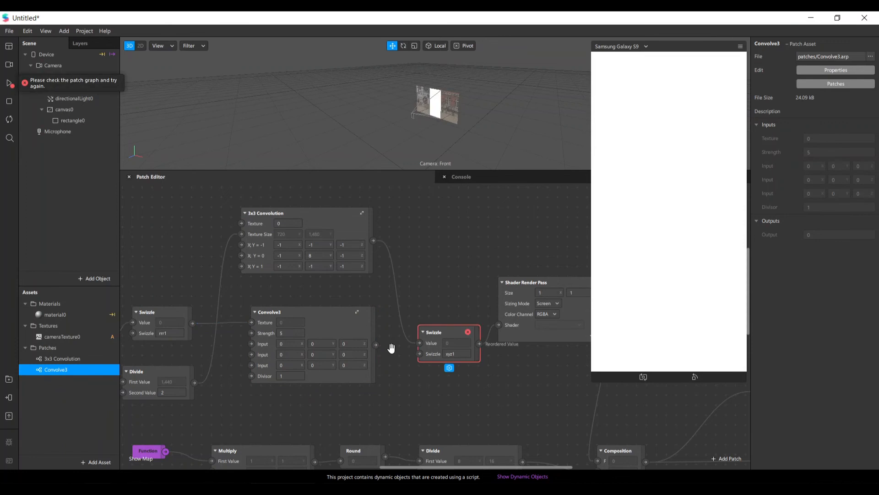
left_click_drag(355, 320, 419, 343)
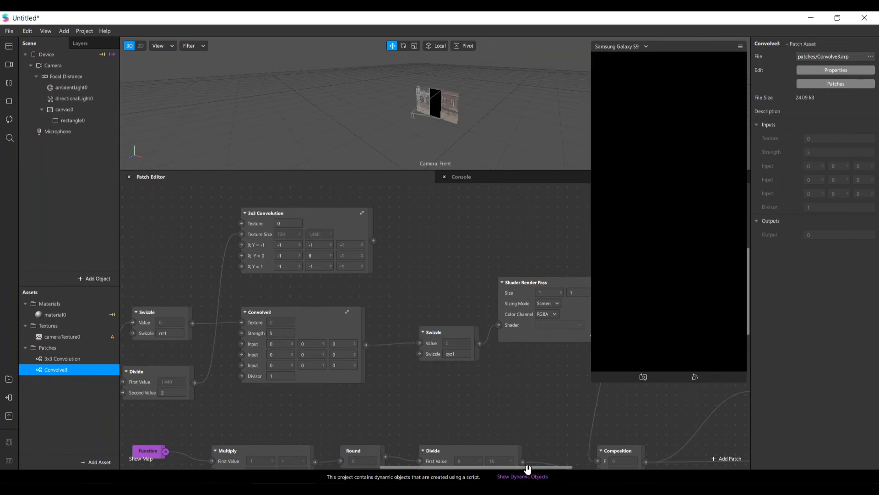
Move the Shader Render Pass patch upward and connect the xyz1 Swizzle's output directly to Composition's F input
left_click_drag(525, 468, 555, 467)
scroll(488, 314, "down", 1)
left_click_drag(488, 314, 498, 284)
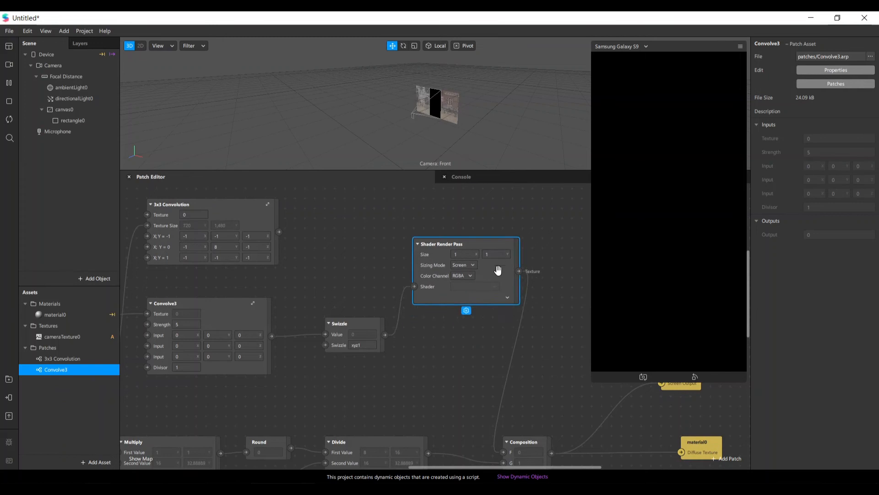
left_click_drag(385, 334, 507, 454)
left_click(317, 337)
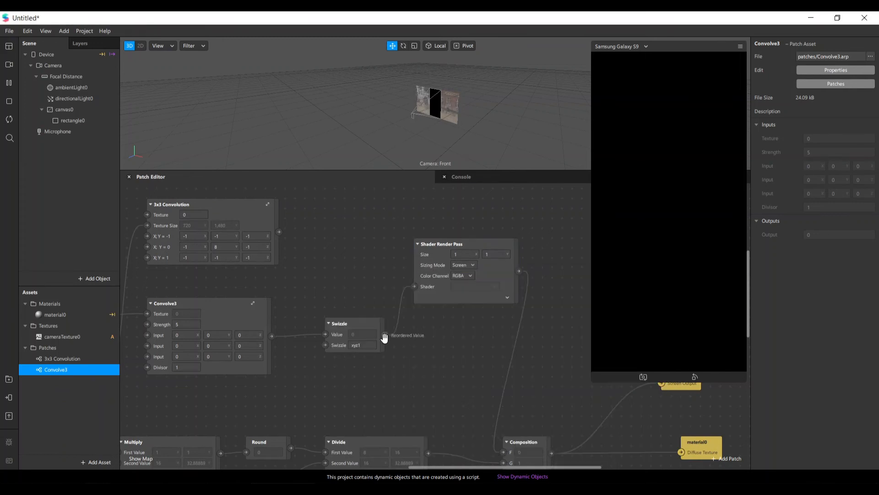
left_click_drag(385, 336, 504, 454)
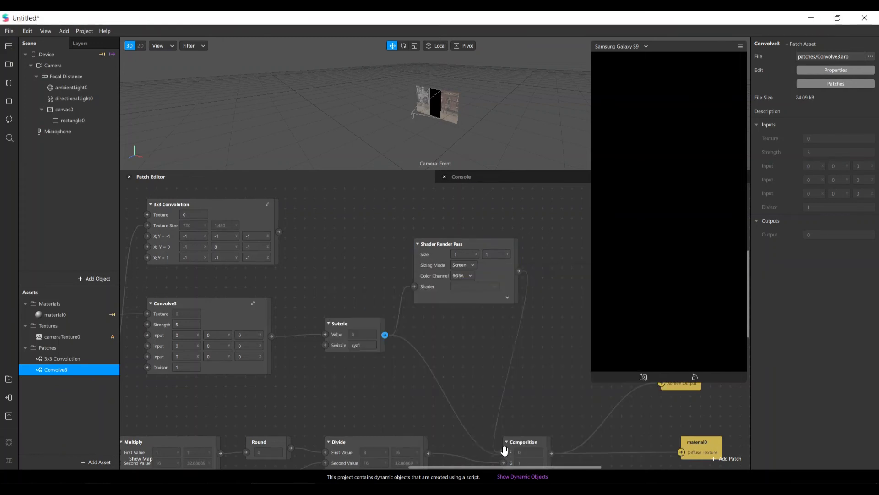
left_click_drag(505, 450, 504, 451)
scroll(532, 404, "down", 2)
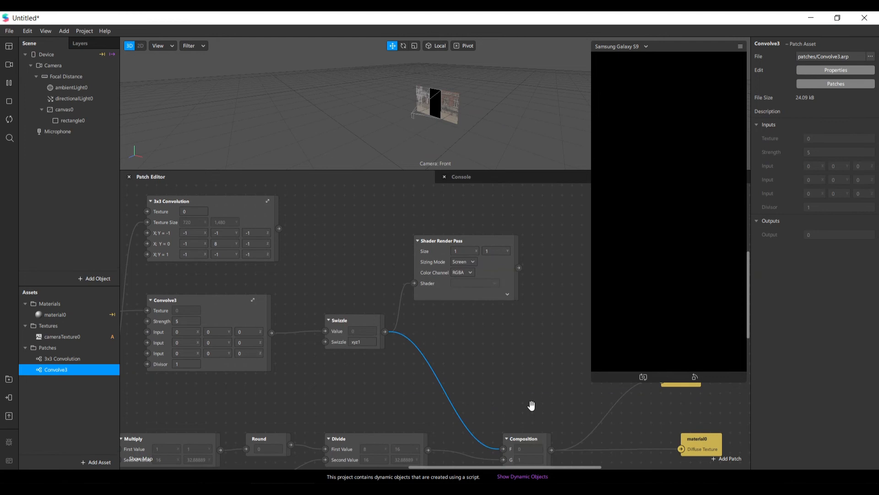
scroll(530, 347, "up", 1)
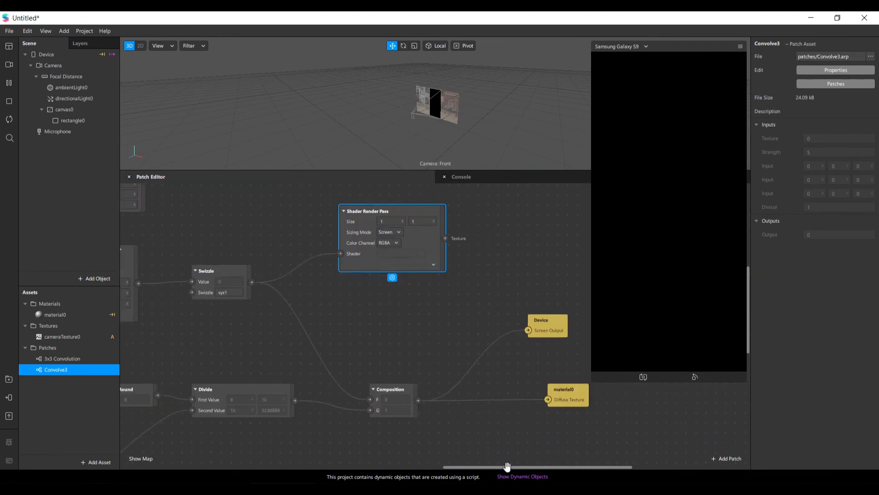
Open the Strength value of the Convolve3 patch for editing
left_click_drag(507, 467, 440, 455)
scroll(440, 455, "left", 3)
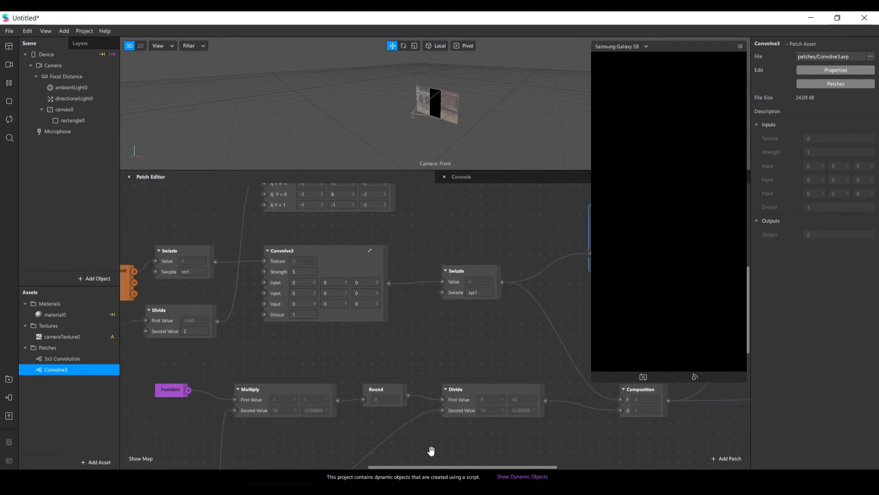
left_click(307, 274)
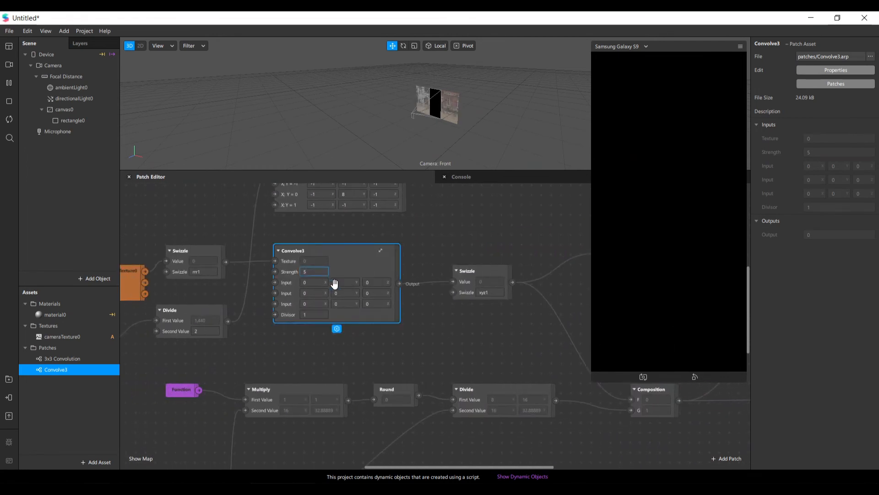
scroll(334, 284, "up", 2)
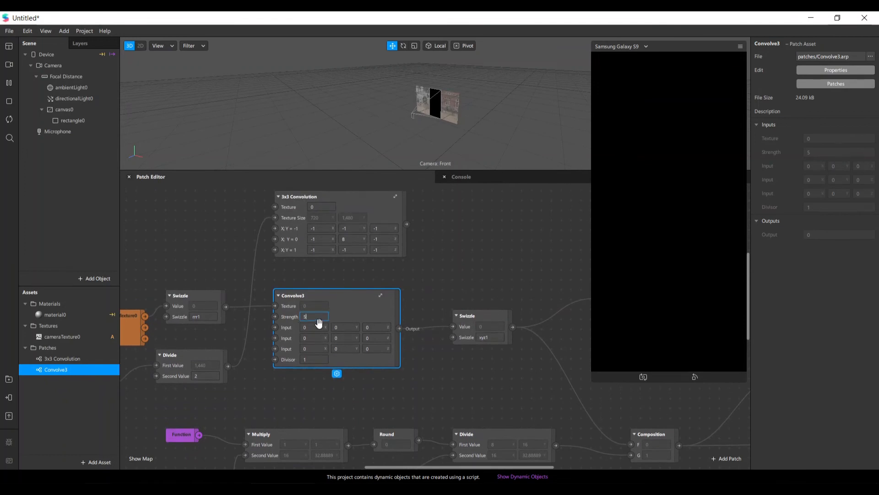
Finish setting the Convolve3 patch's strength to 5 and fill its first input row with -1, -1, -1
left_click(359, 298)
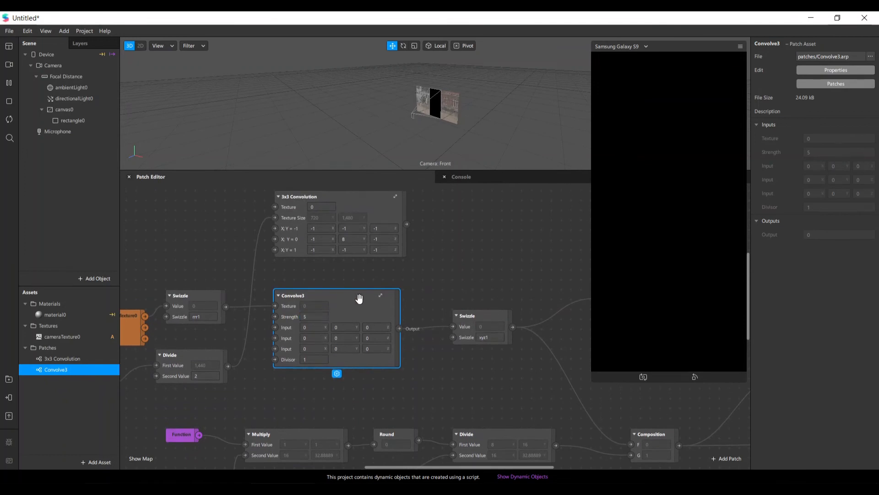
left_click(308, 317)
left_click(355, 284)
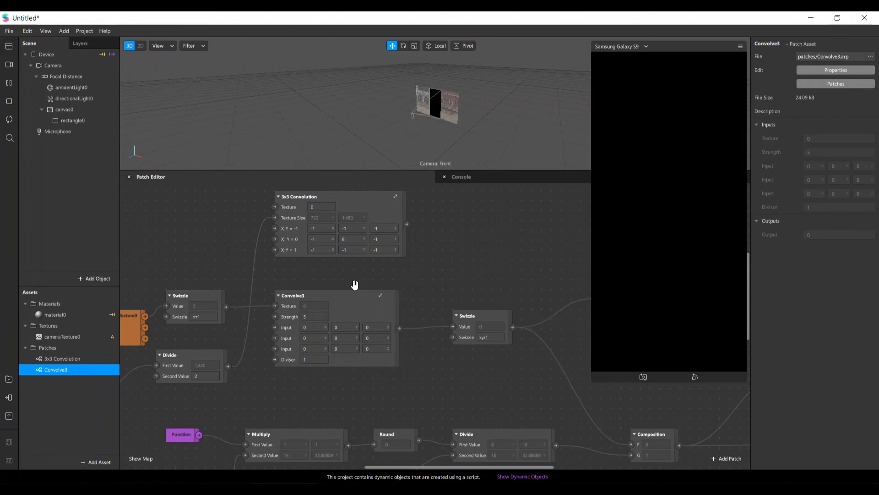
left_click(308, 331)
left_click(314, 328)
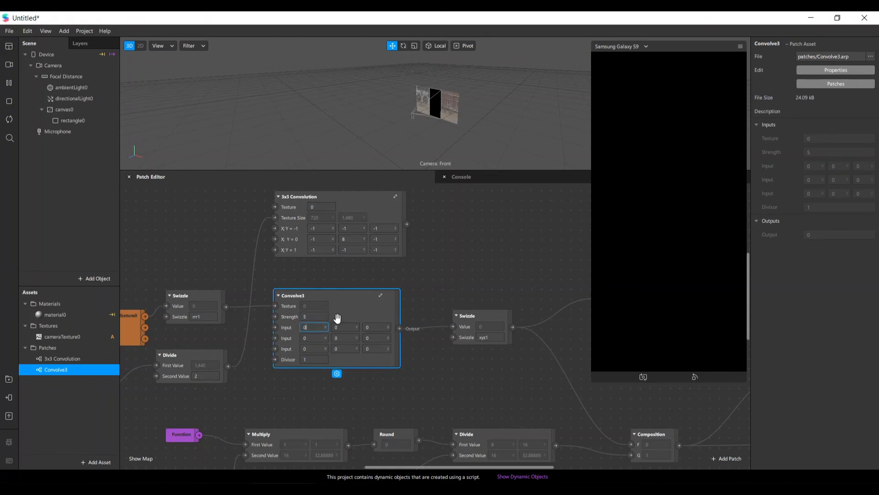
key("BackSpace")
left_click(346, 324)
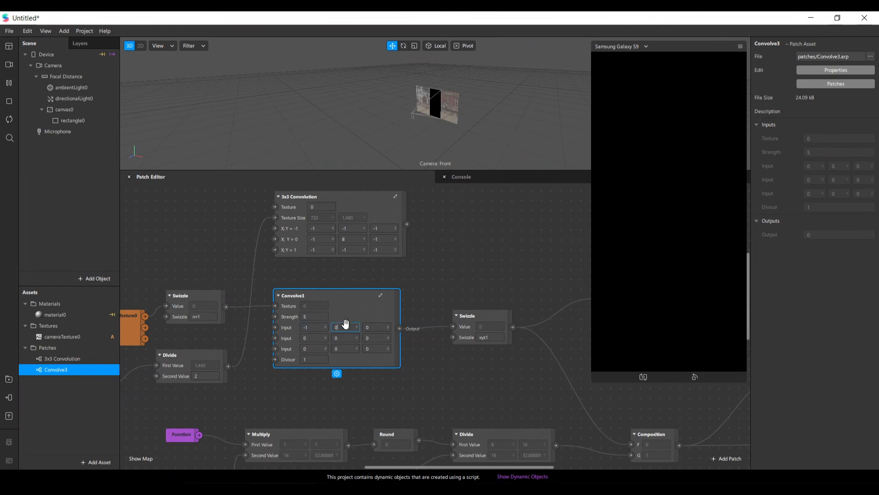
type("-1")
left_click(376, 327)
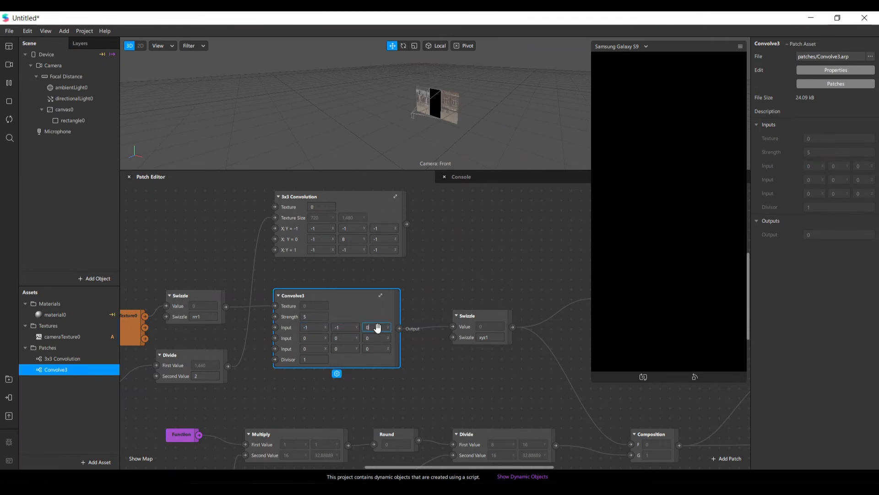
Set the second input row of the Convolve3 patch to -1, 8, -1
left_click(304, 338)
type("-1")
key("Return")
left_click(347, 336)
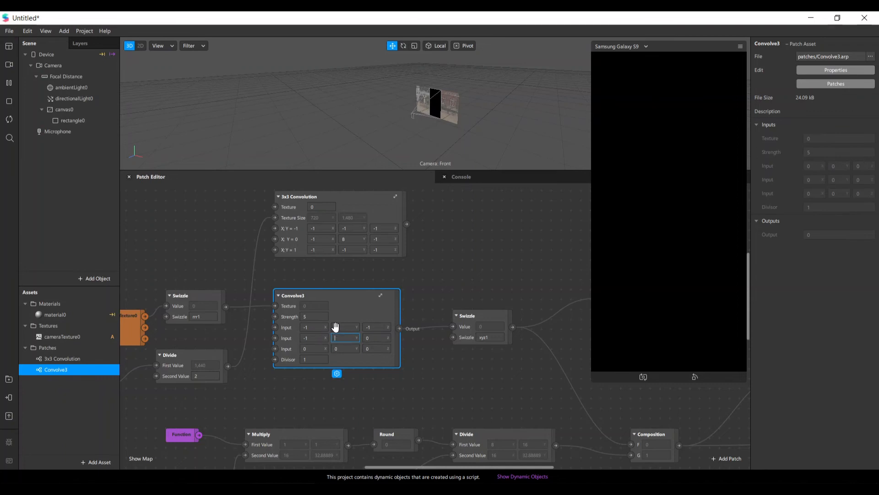
type("8")
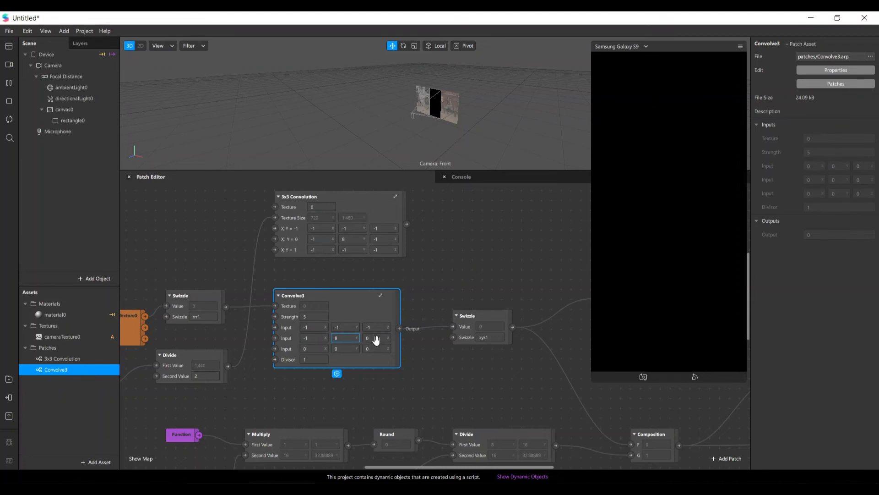
left_click(375, 338)
key("BackSpace")
type("-")
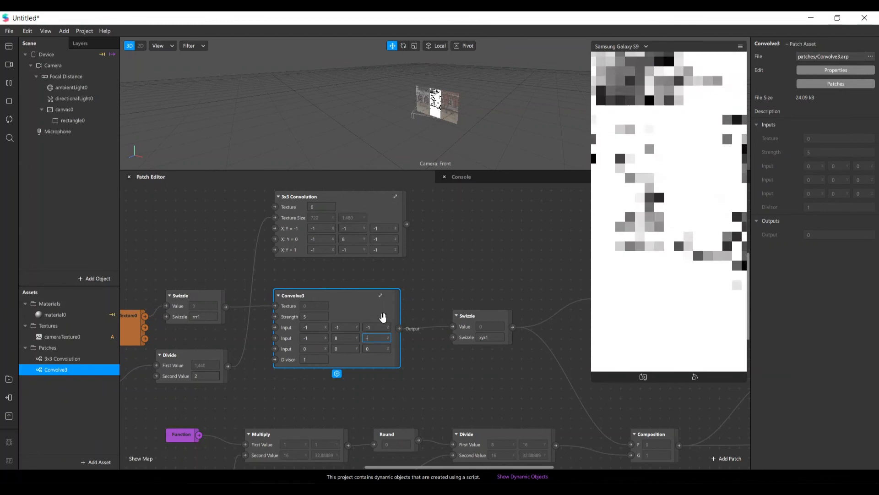
type("1")
Set the third input row of the Convolve3 patch to -1, -1, -1
left_click(306, 348)
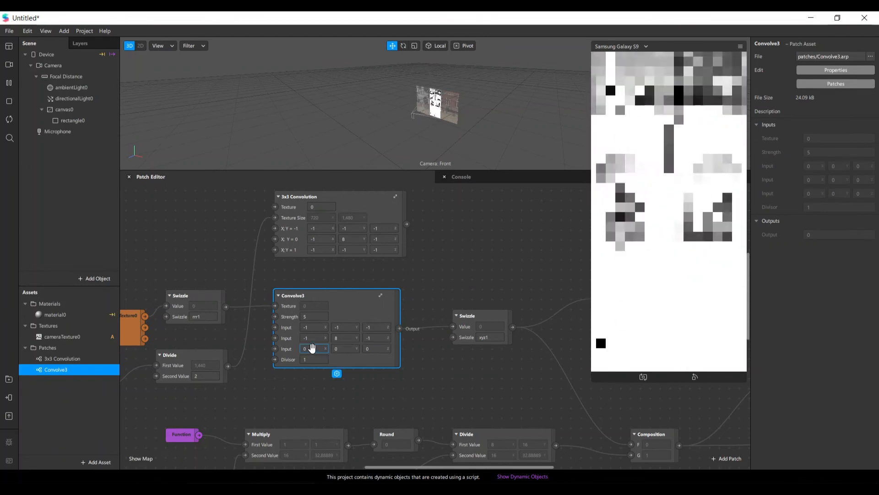
key("BackSpace")
type("-1")
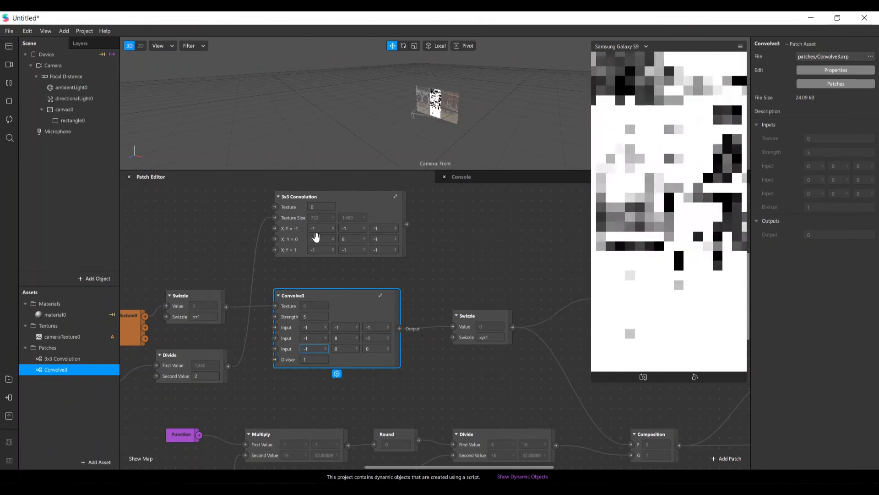
left_click(343, 350)
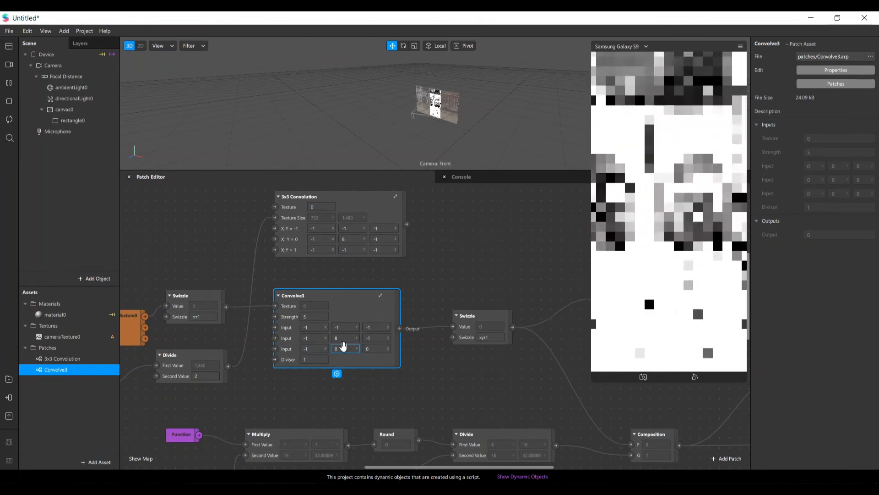
type("-1")
left_click(378, 349)
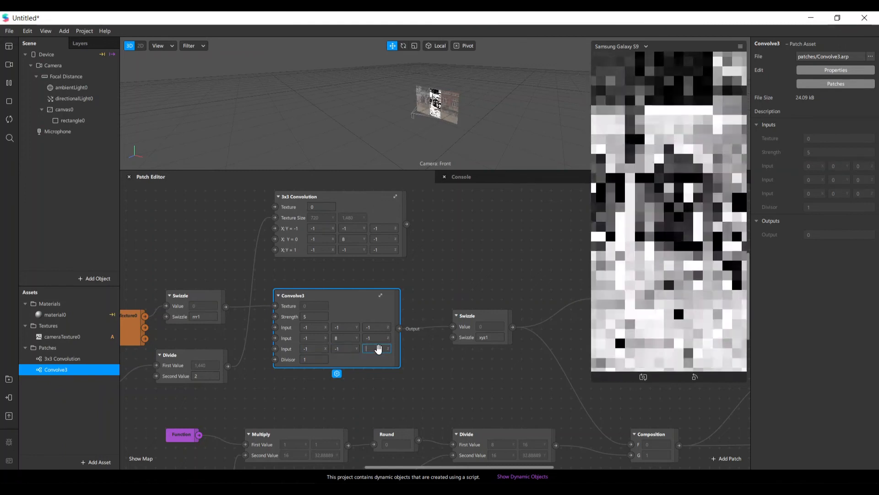
left_click(417, 354)
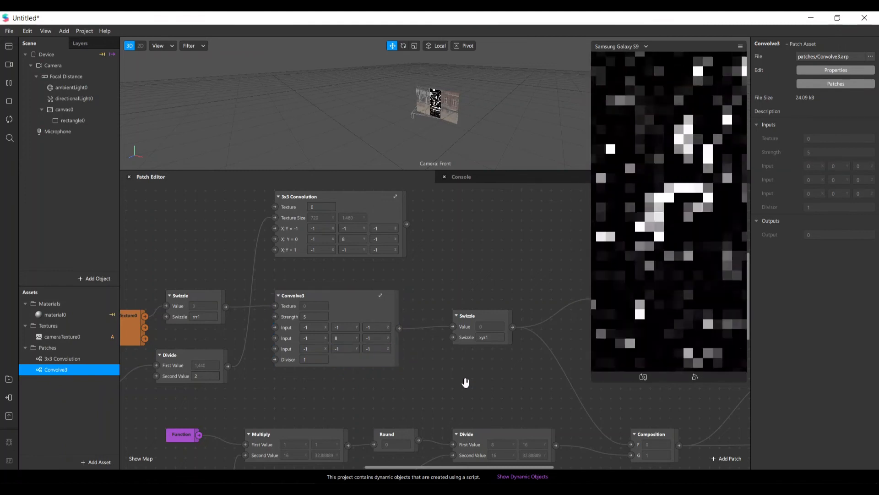
Delete the Shader Render Pass patch fed by the xyz1 Swizzle
left_click_drag(414, 466, 393, 452)
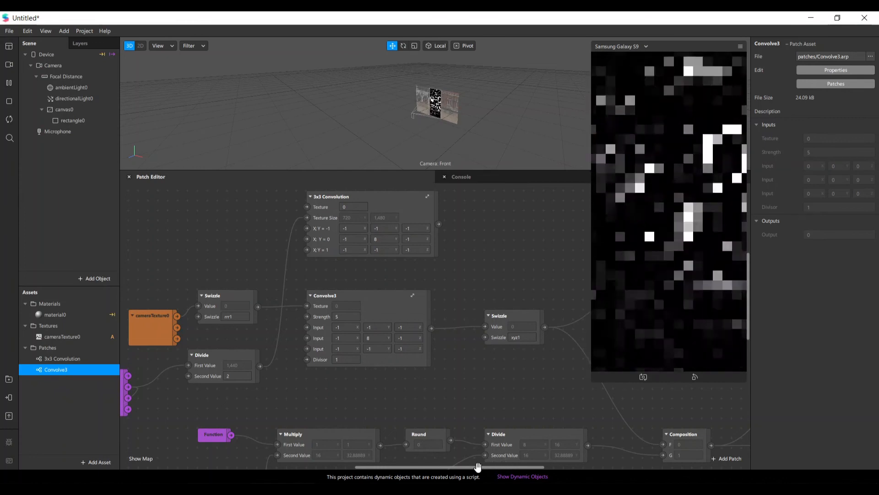
left_click_drag(478, 466, 550, 466)
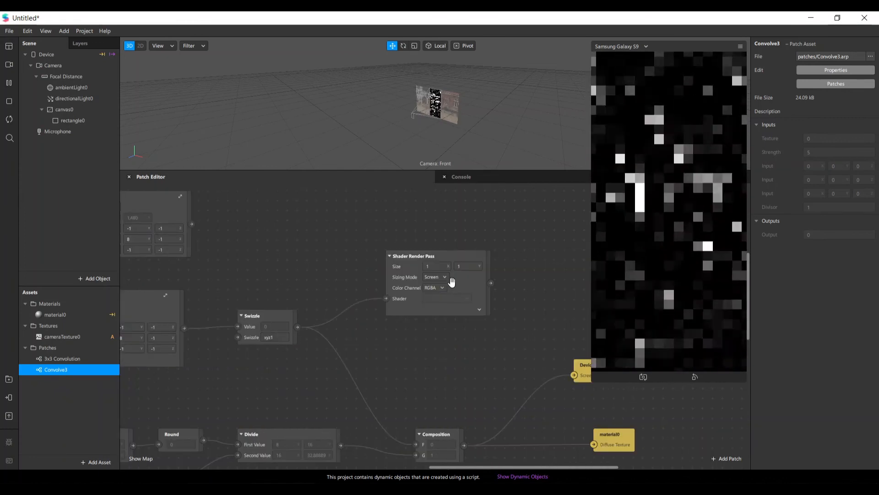
left_click(478, 292)
left_click_drag(478, 293, 488, 313)
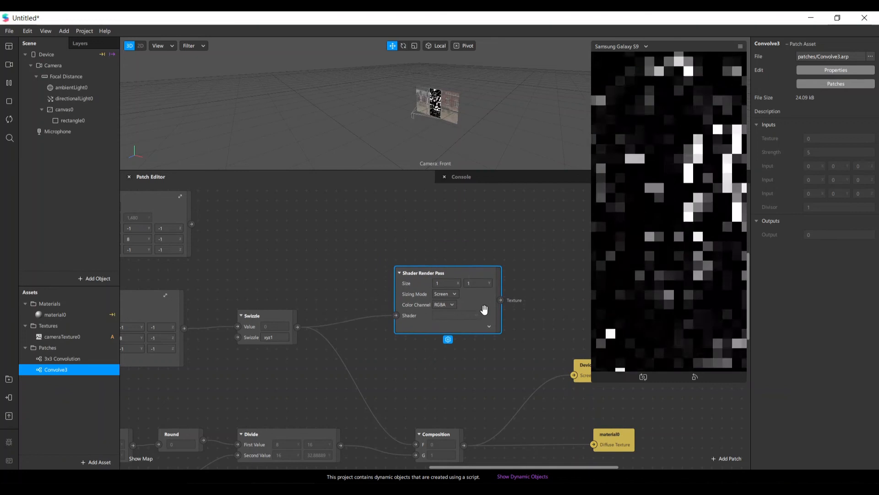
left_click(329, 232)
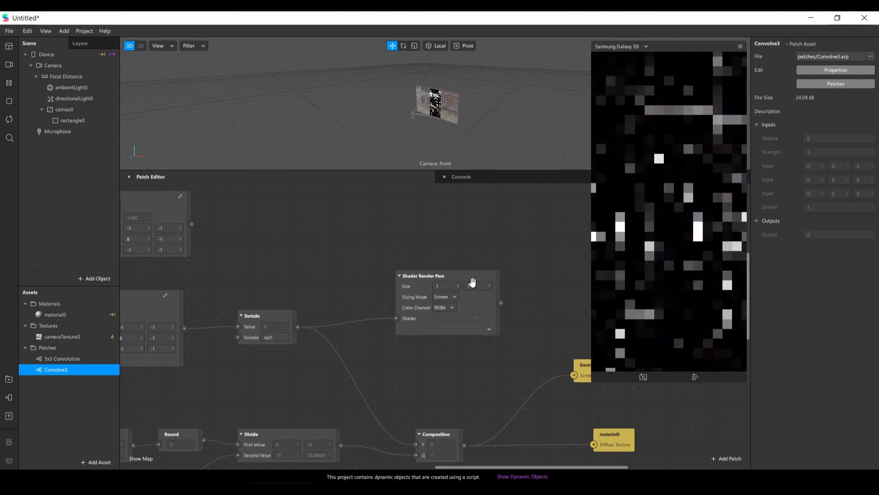
key("ctrl+z")
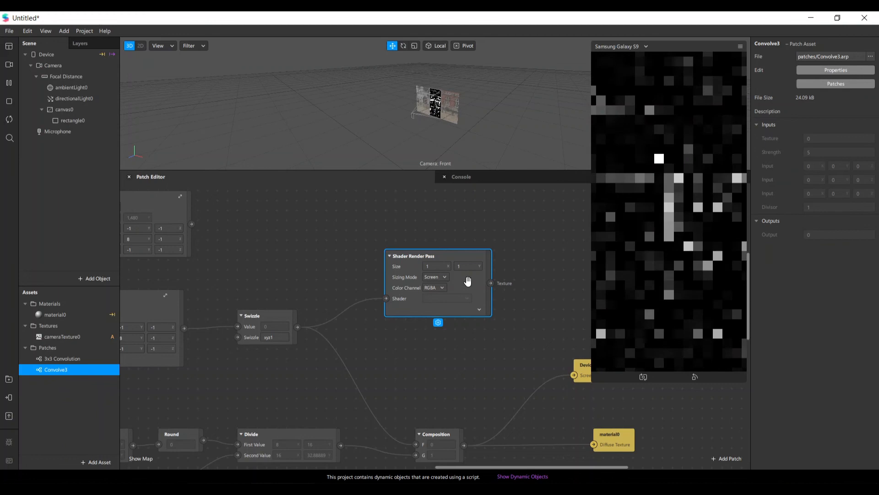
mouse_move(468, 280)
left_mouse_down()
mouse_move(481, 257)
mouse_move(471, 277)
left_mouse_up()
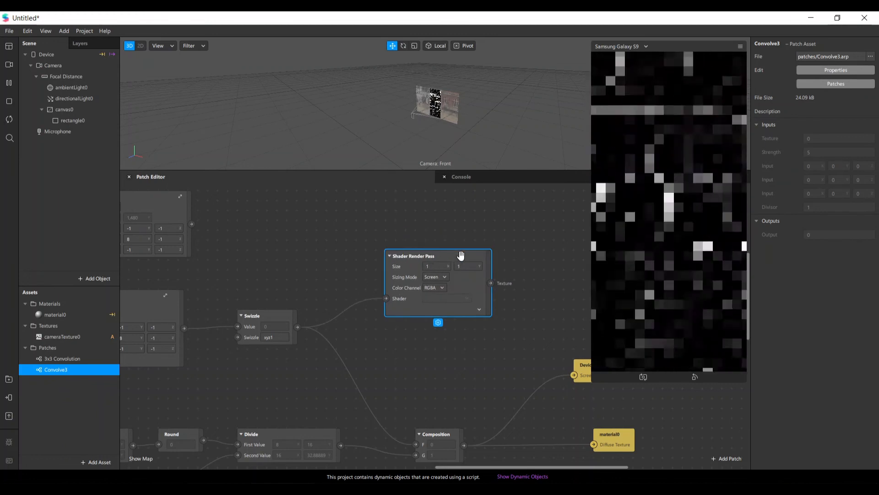
left_click_drag(461, 255, 471, 299)
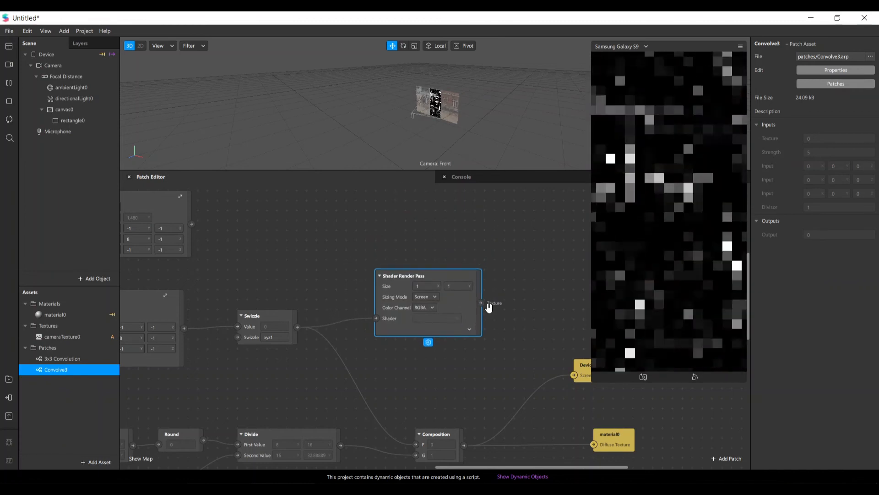
key("Delete")
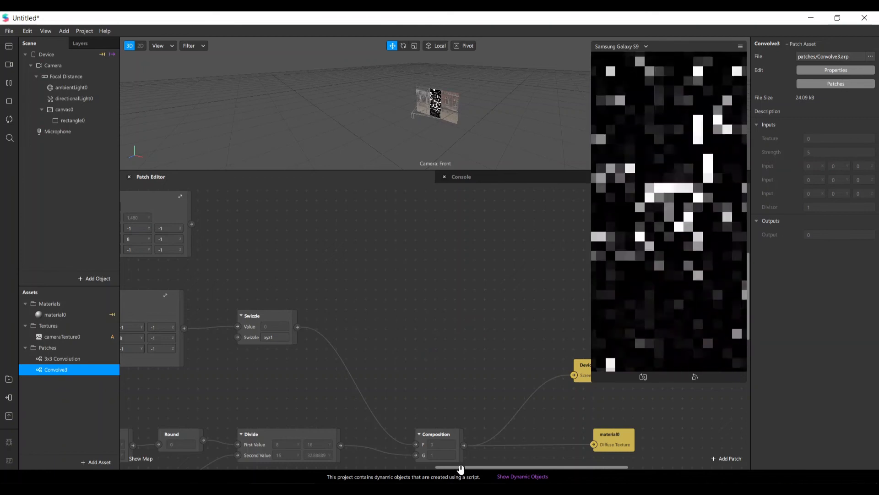
Delete the unused 3x3 Convolution patch above Convolve3 from the patch graph
left_click_drag(463, 467, 375, 467)
scroll(448, 336, "down", 3)
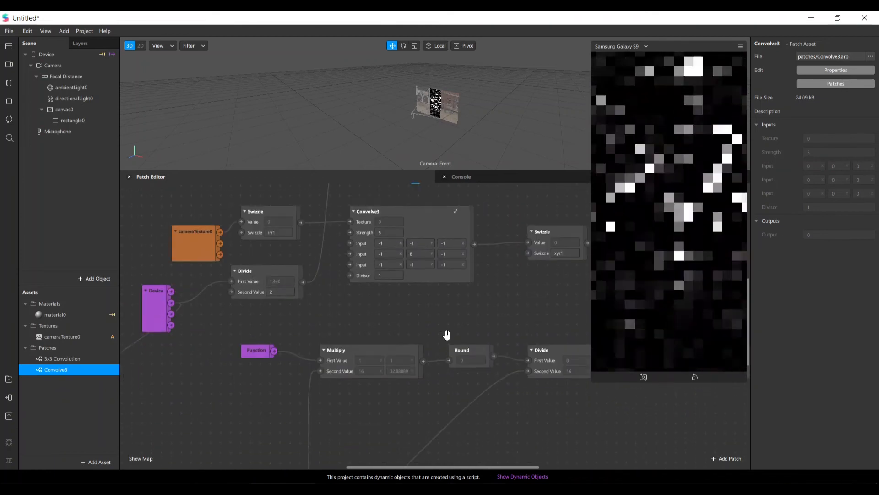
scroll(447, 336, "up", 6)
scroll(433, 275, "up", 1)
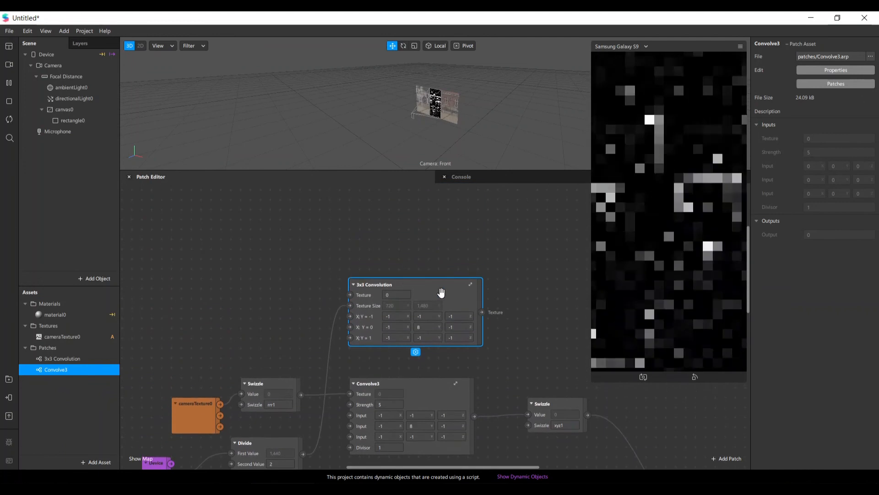
key("Delete")
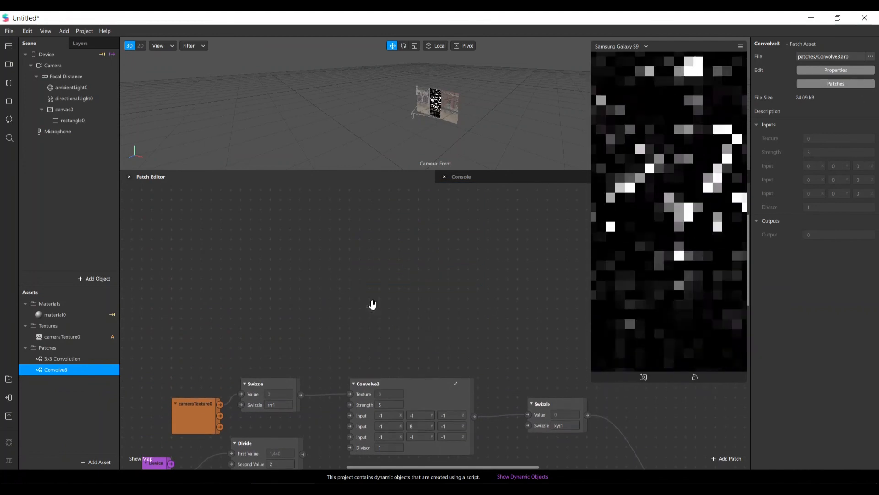
Delete the Device screen output patch connected to the Composition patch
scroll(371, 316, "down", 5)
left_click(440, 359)
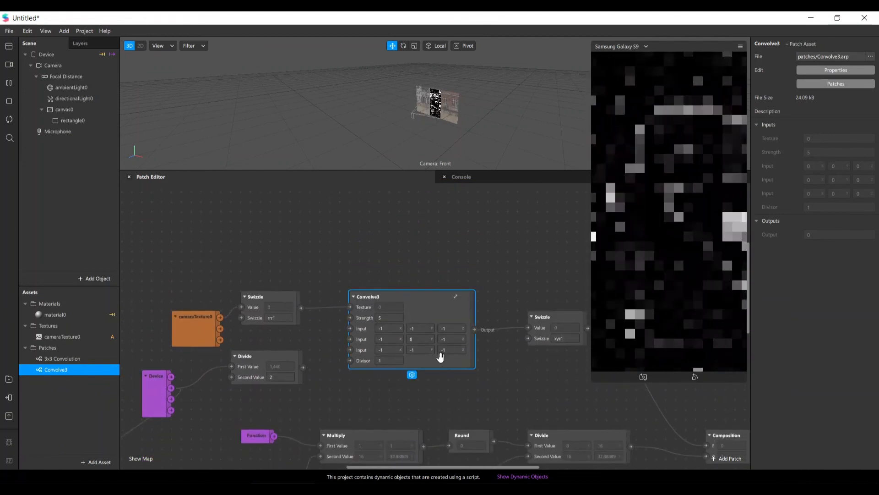
scroll(440, 357, "down", 2)
scroll(440, 357, "down", 1)
left_click(297, 334)
scroll(389, 404, "down", 1)
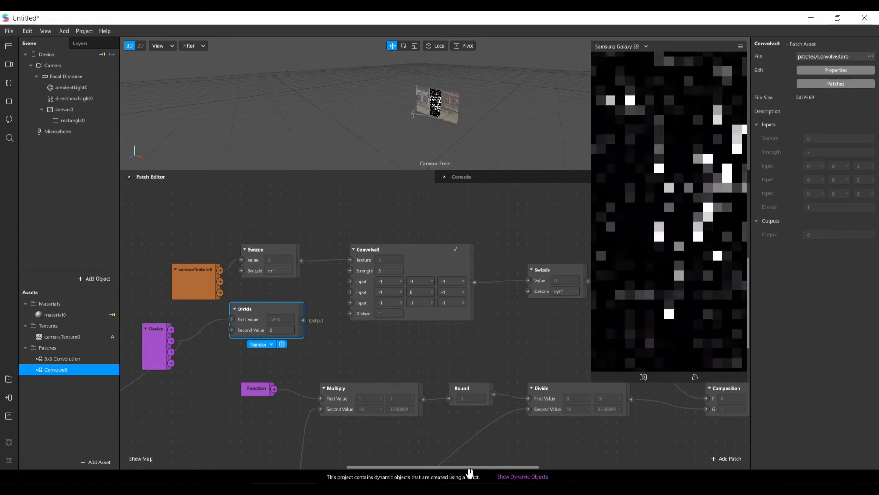
left_click_drag(470, 467, 575, 467)
left_click(541, 326)
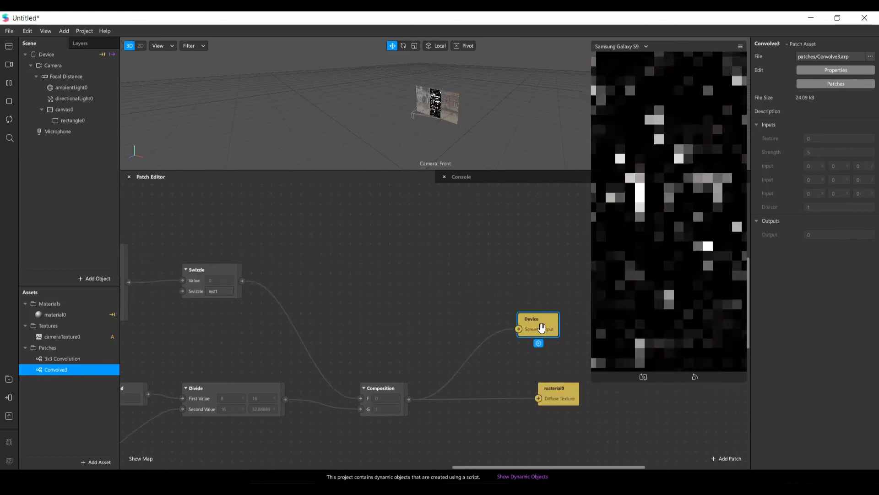
key("Delete")
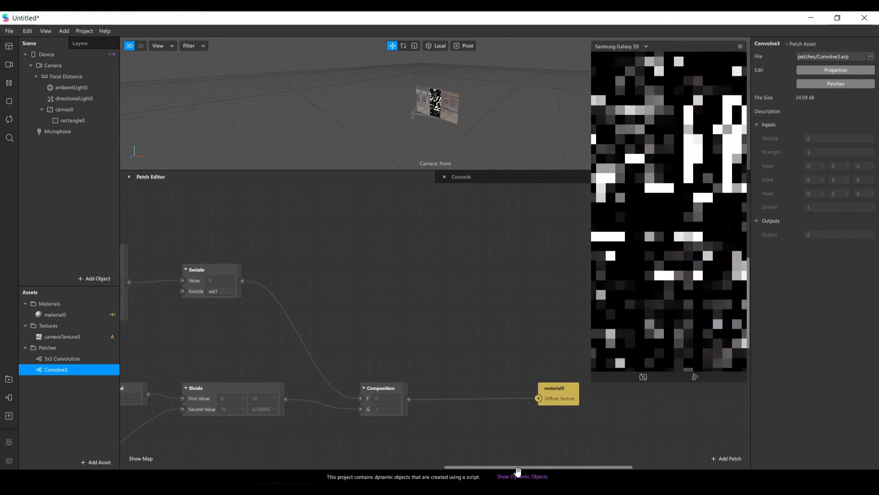
Move the material0 patch up beside the xyz1 Swizzle and connect the Swizzle's output to its Diffuse Texture
left_click_drag(454, 468, 422, 465)
left_click_drag(681, 394, 562, 295)
left_click_drag(550, 465, 553, 445)
left_click_drag(346, 281, 522, 299)
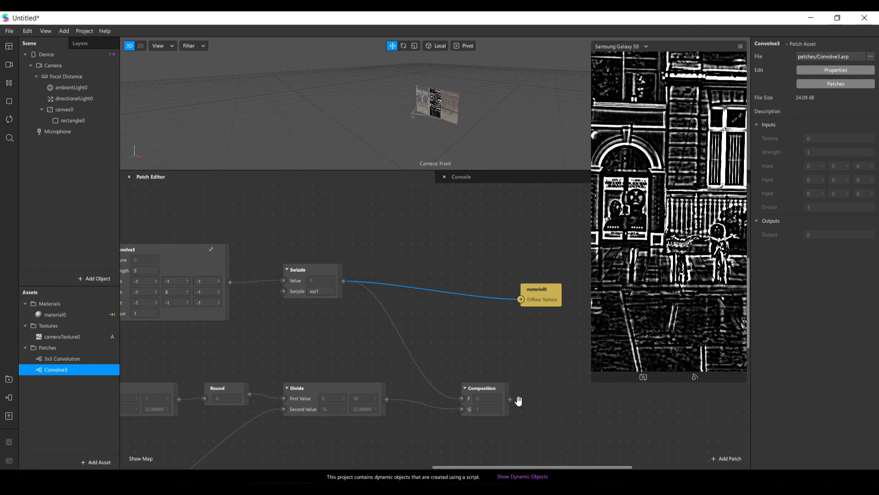
Try a strength of 3 on the Convolve3 patch, and finally set it to 2
mouse_move(512, 465)
left_mouse_down()
mouse_move(495, 469)
mouse_move(514, 461)
left_mouse_up()
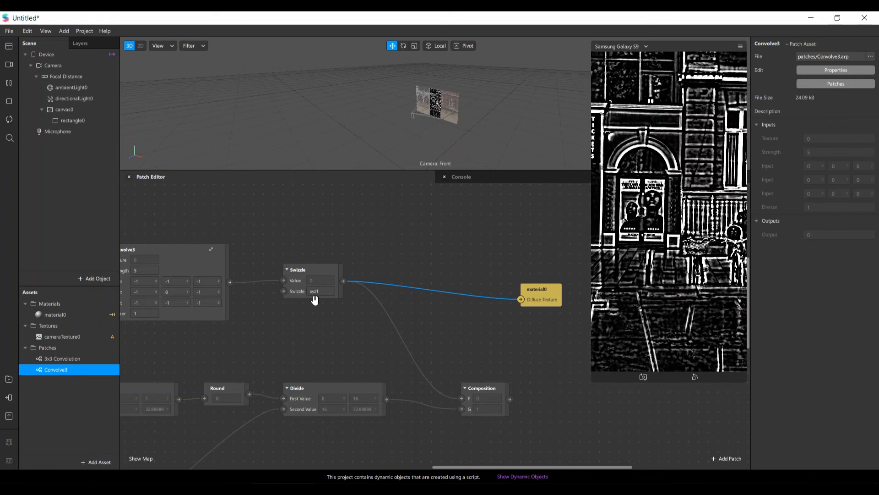
left_click_drag(517, 462, 461, 463)
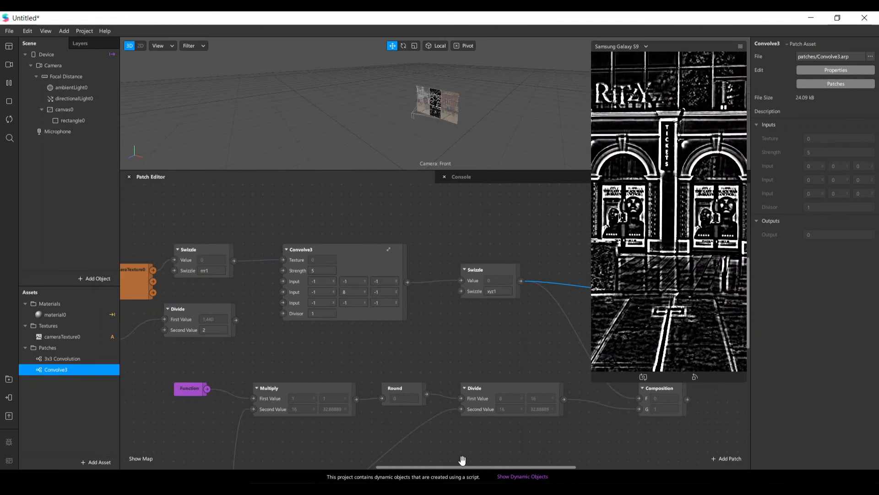
left_click(319, 271)
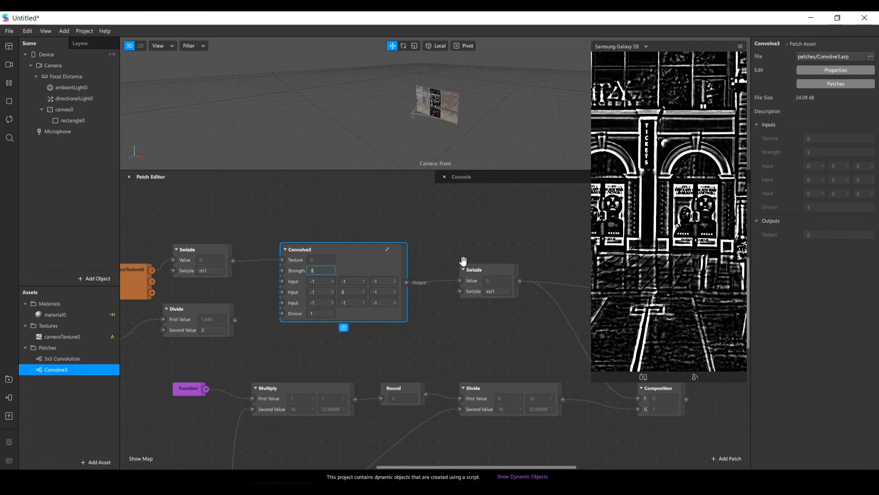
left_click(327, 271)
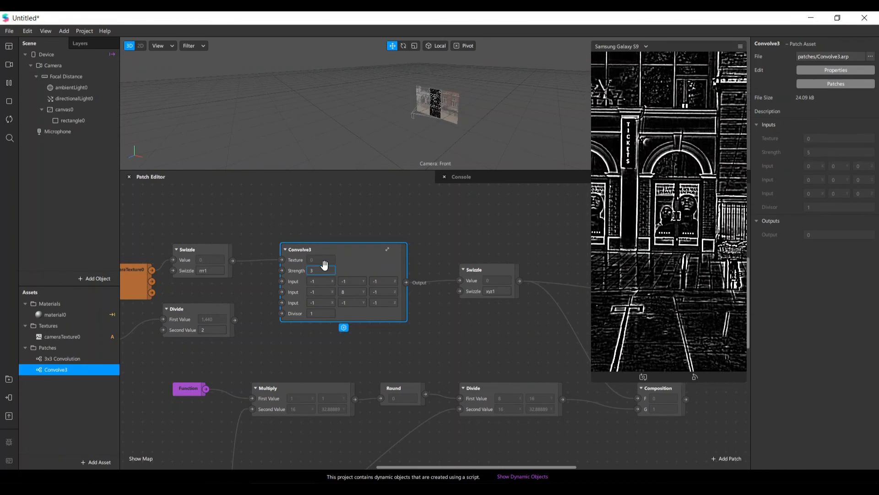
Switch the real-time simulation video to the first portrait clip in the third row, and then to that row's fourth clip
left_click(9, 64)
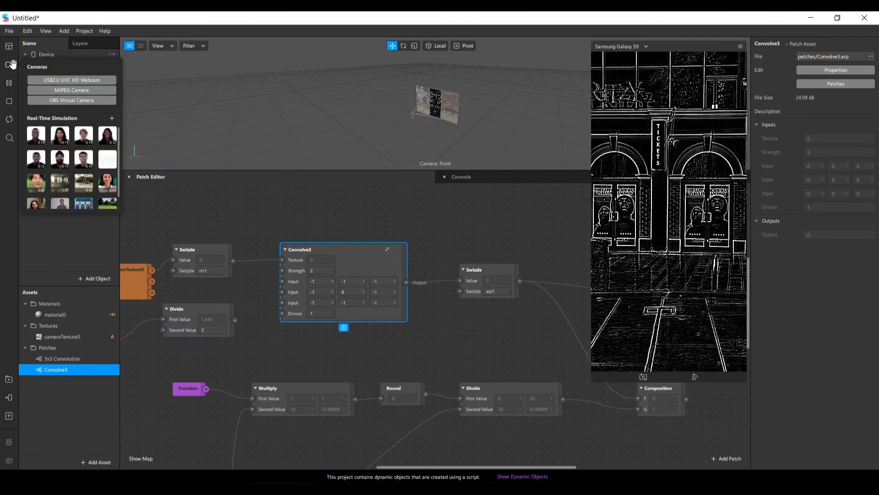
left_click(37, 183)
left_click(106, 181)
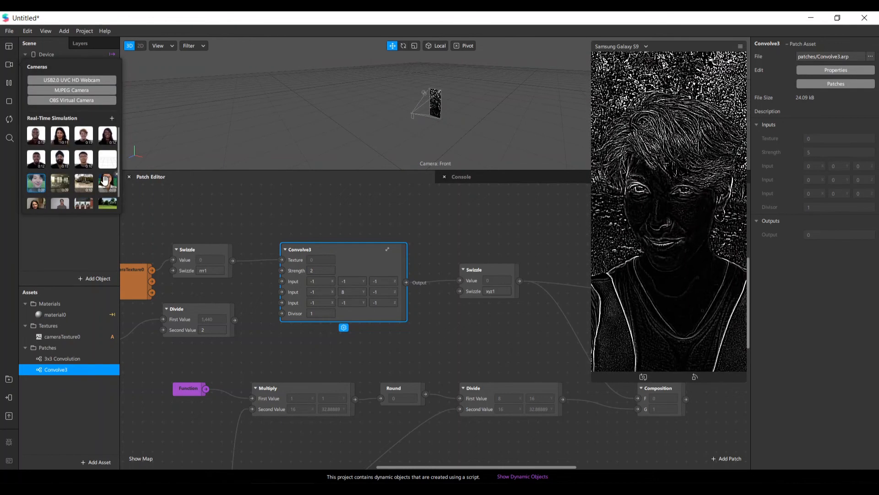
Delete the unused Divide patch fed by the Device patch, below the camera texture's Swizzle
left_click(473, 465)
left_click_drag(473, 464, 443, 464)
left_click(283, 306)
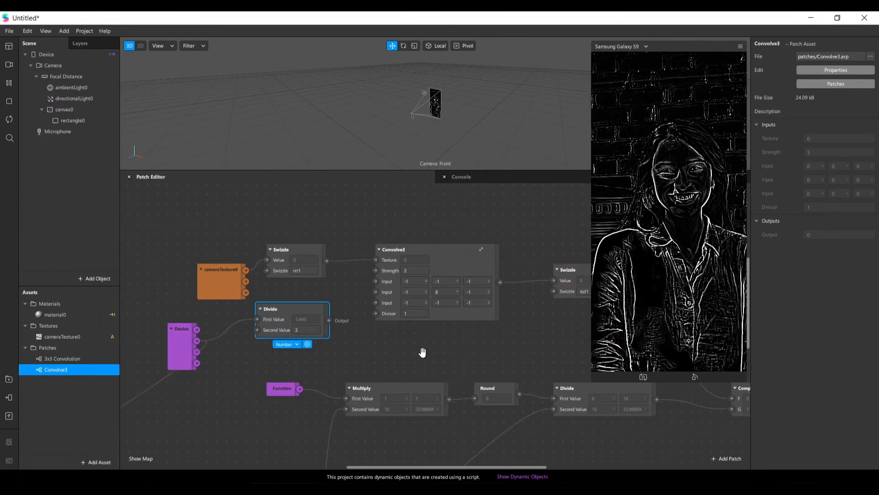
key("Delete")
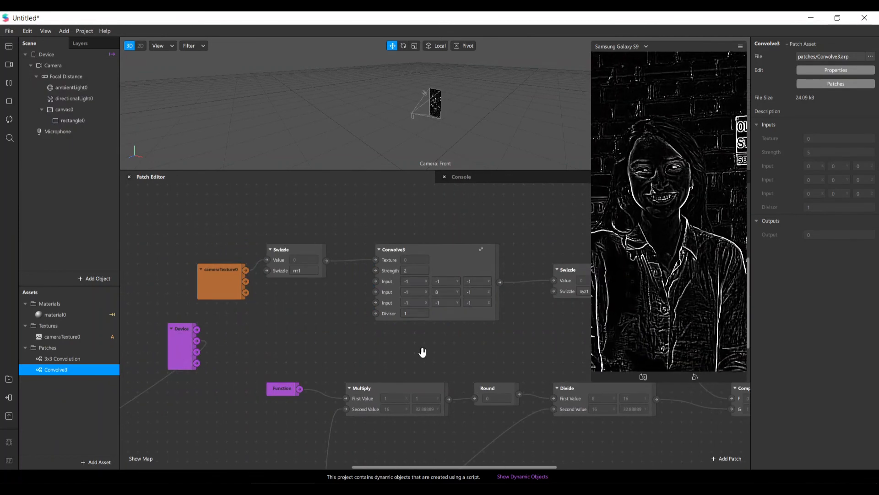
Move material0 beside the Composition patch, feed its Diffuse Texture from Composition's output, and enlarge the device preview
left_click_drag(472, 465, 569, 464)
scroll(379, 292, "down", 3)
scroll(379, 292, "up", 3)
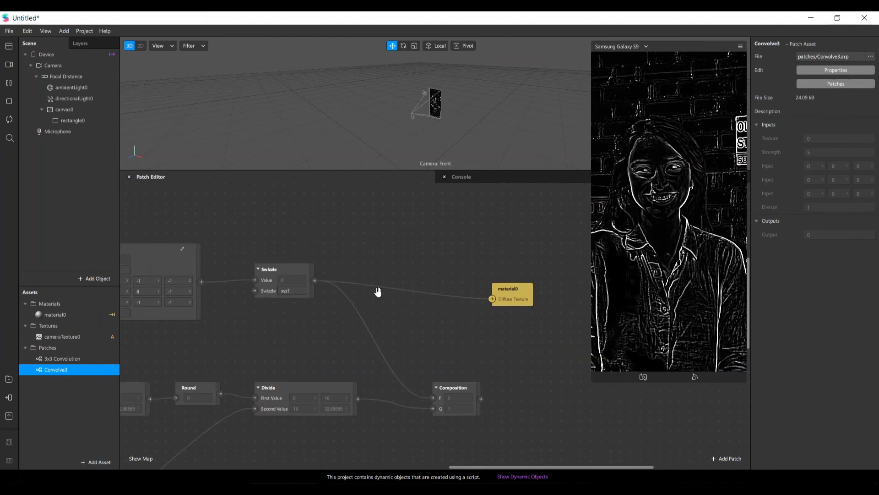
scroll(378, 292, "down", 1)
scroll(377, 292, "down", 1)
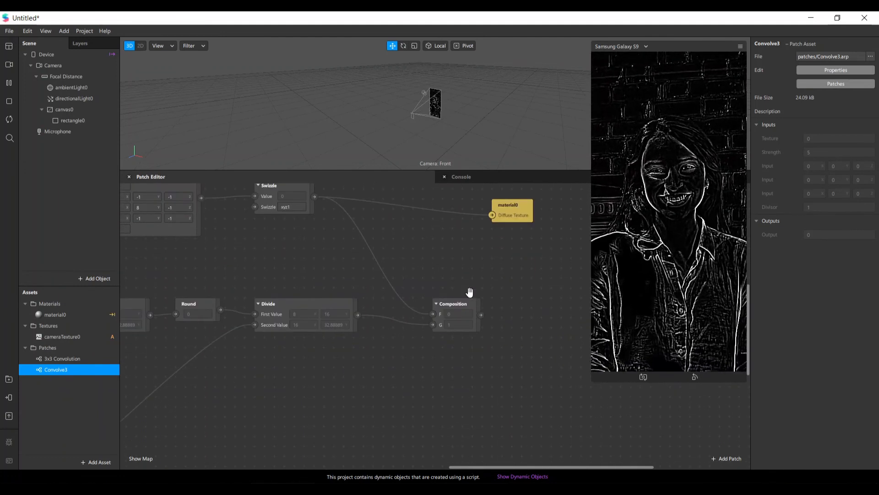
left_click_drag(508, 211, 542, 314)
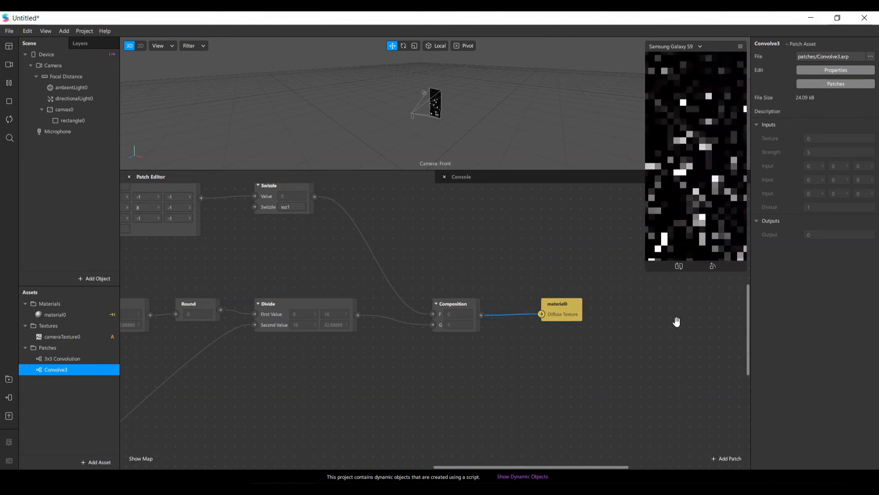
left_click_drag(629, 307, 562, 440)
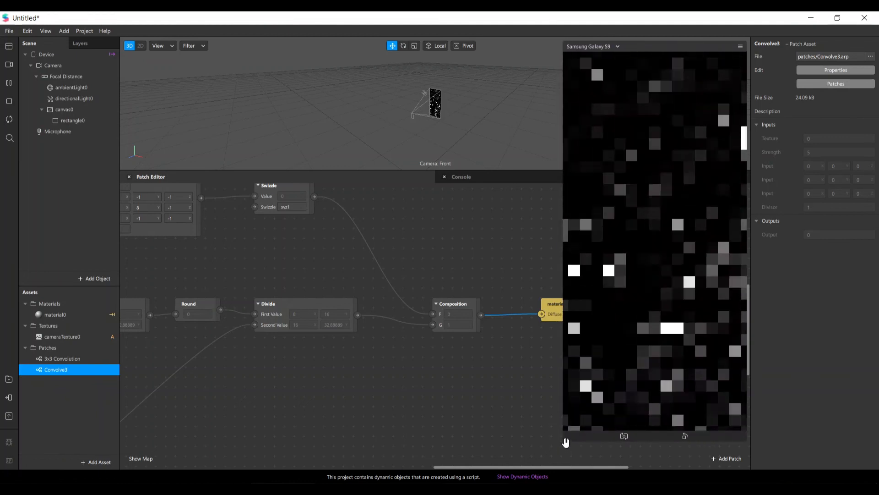
left_click_drag(566, 439, 603, 359)
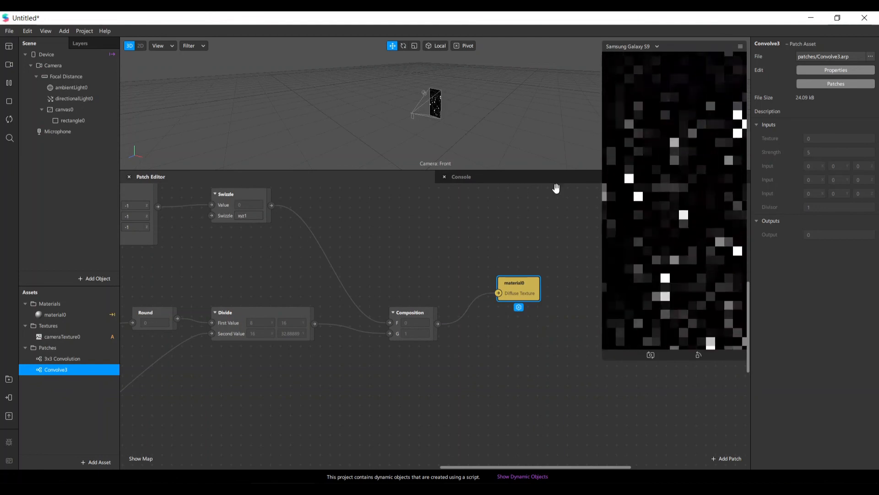
Shift material0 away to make room and add a Step patch fed by the Composition patch's output
left_click_drag(522, 292, 561, 332)
left_click(438, 324)
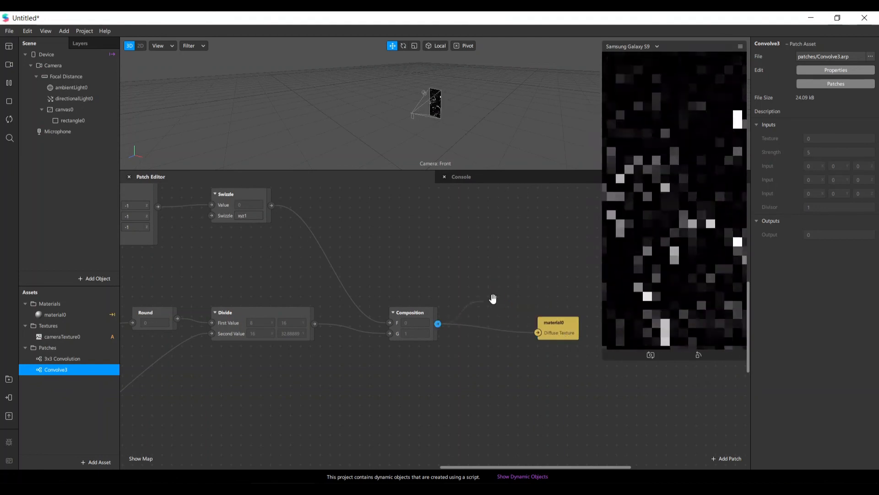
double_click(492, 298)
type("step")
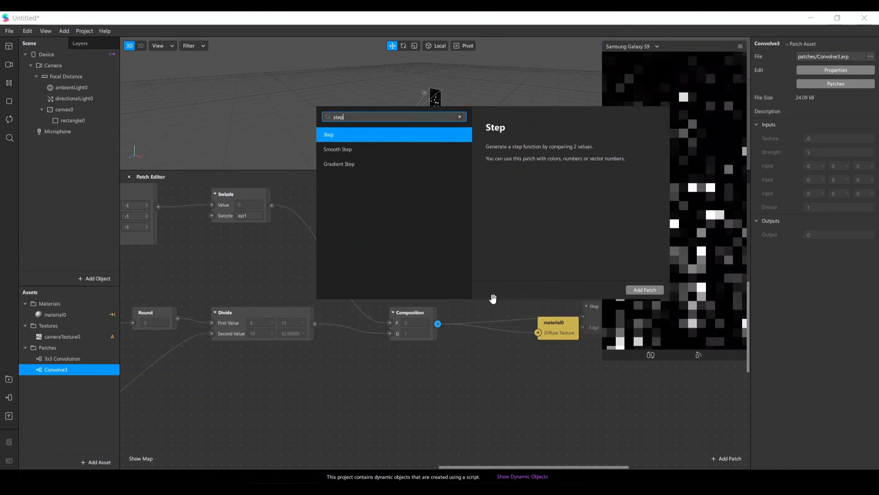
key("BackSpace")
type("ep")
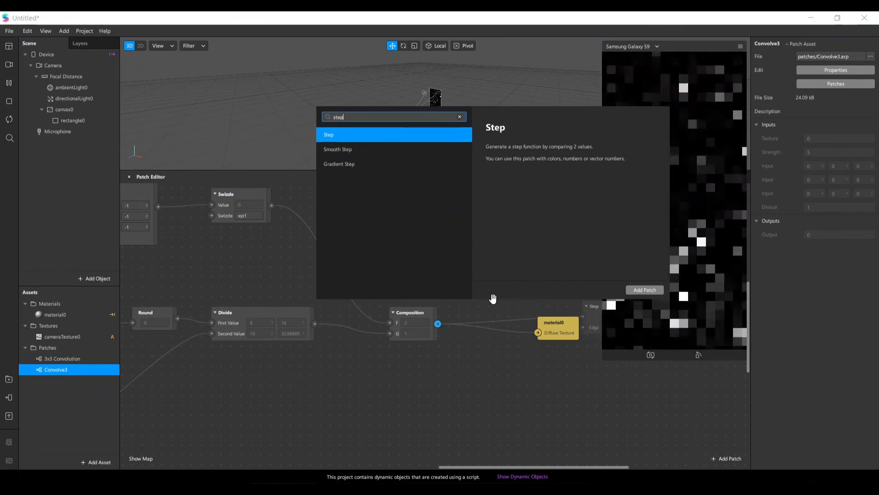
key("Return")
Place the Step patch between Composition and material0 and connect its output to the Diffuse Texture
left_click_drag(593, 315, 480, 330)
mouse_move(559, 330)
left_mouse_down()
mouse_move(599, 380)
mouse_move(570, 320)
left_mouse_up()
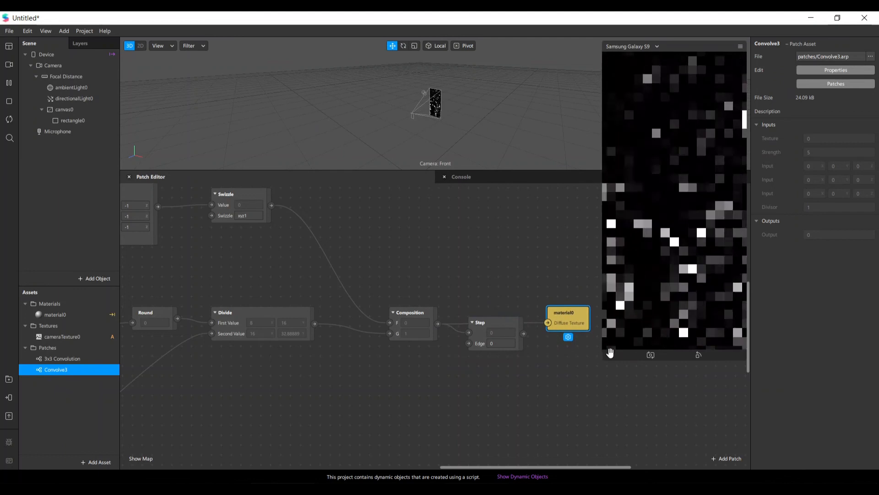
left_click_drag(501, 329, 548, 323)
left_click_drag(502, 301, 499, 316)
Set the Step patch's Edge to 0.5 and line up the Composition and Step patches in front of material0
left_click(496, 335)
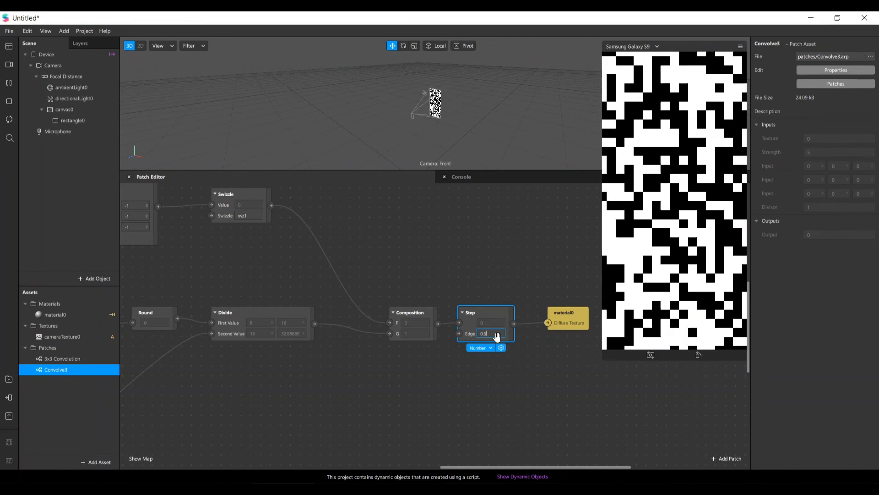
left_click_drag(508, 312, 508, 303)
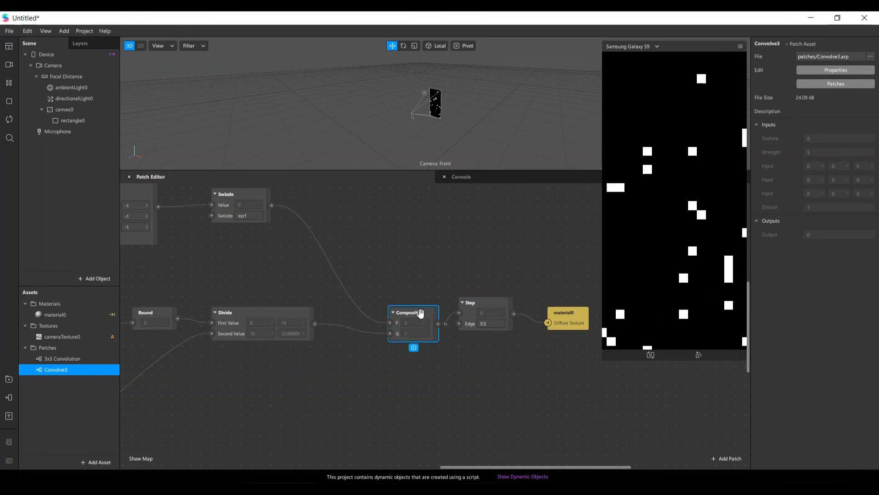
left_click_drag(427, 311, 407, 310)
mouse_move(498, 327)
left_mouse_down()
mouse_move(497, 347)
mouse_move(490, 311)
left_mouse_up()
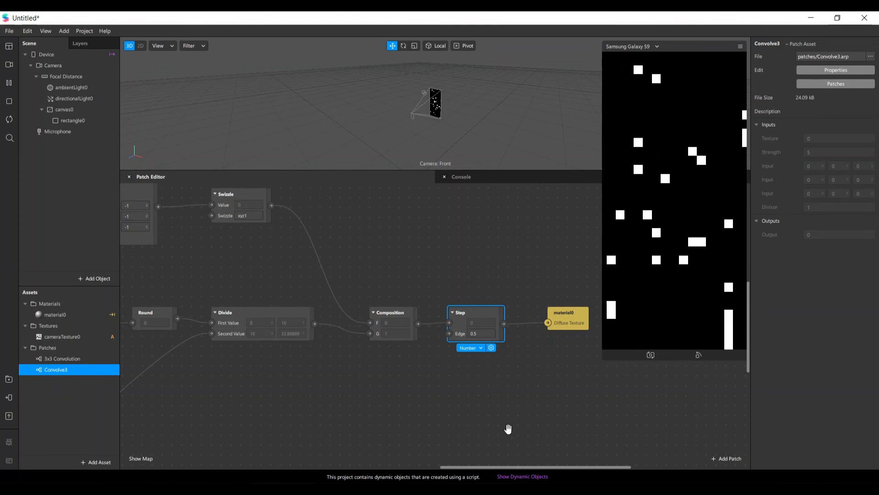
Put a comment around the Function, Multiply, Round and Divide patches that feed Composition
left_click_drag(502, 467, 611, 466)
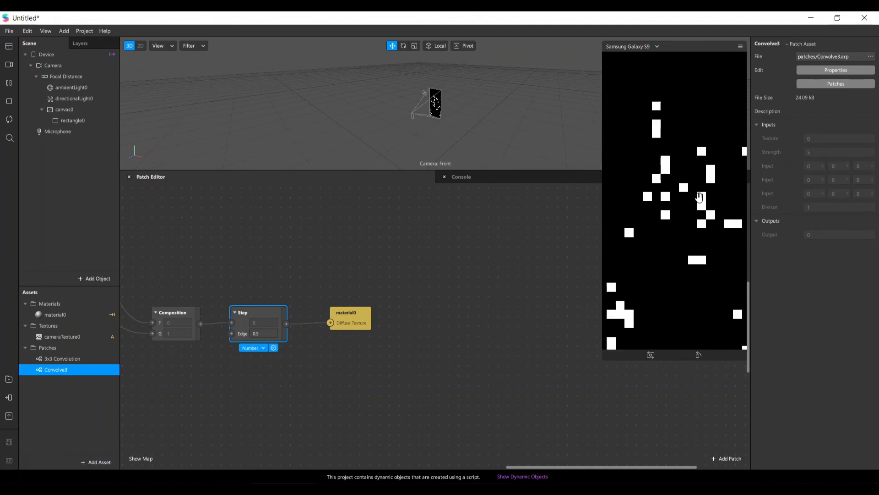
left_click_drag(519, 466, 308, 448)
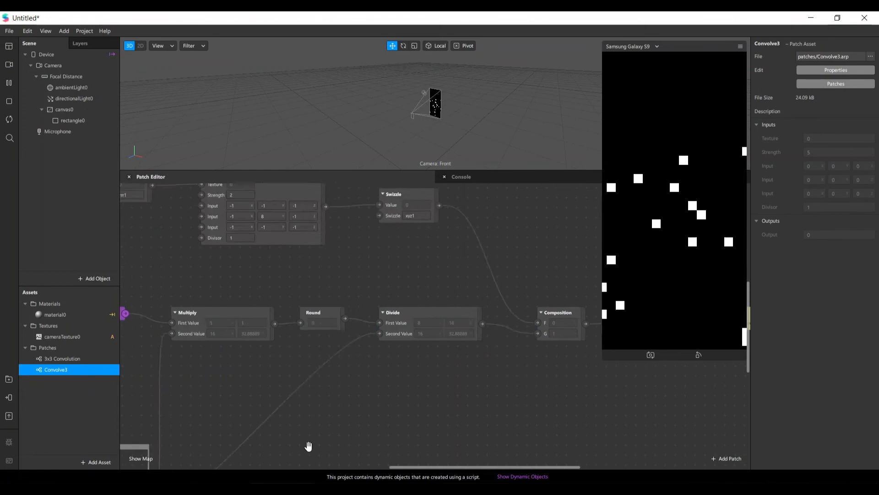
scroll(389, 365, "down", 2)
scroll(389, 363, "up", 1)
scroll(389, 363, "up", 2)
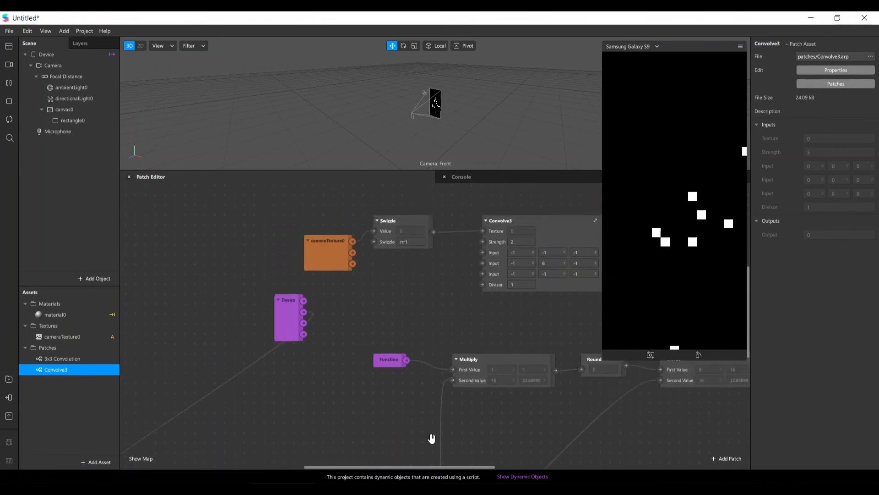
left_click_drag(439, 466, 491, 463)
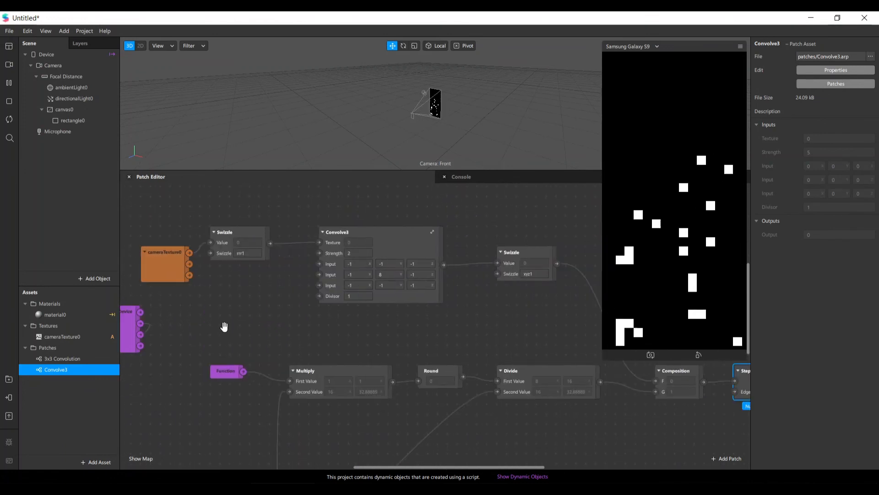
left_click_drag(199, 339, 613, 429)
right_click(359, 364)
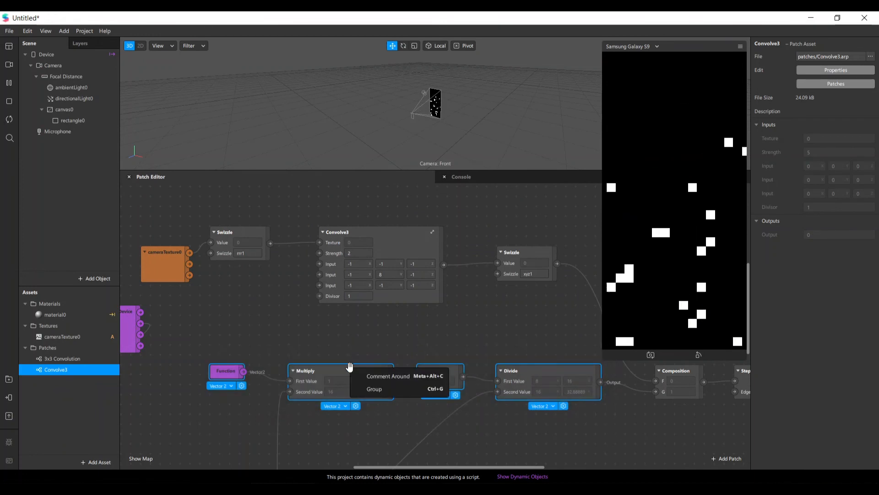
left_click(378, 372)
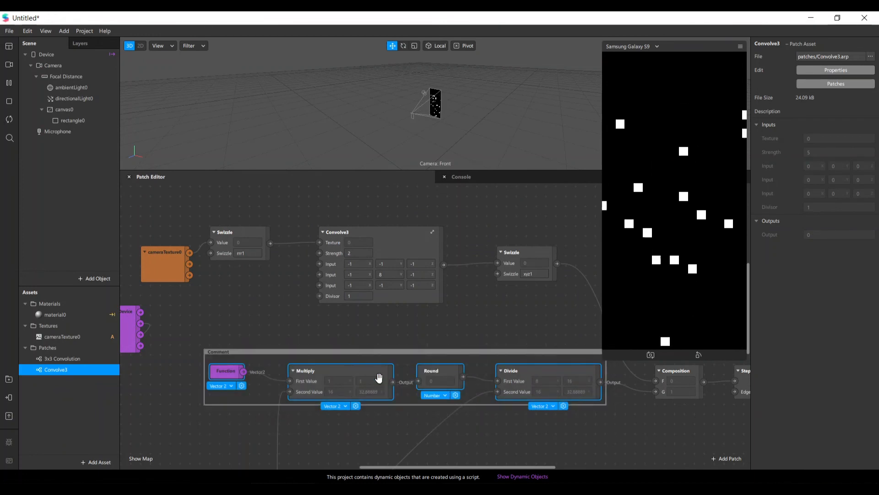
Title the new comment "Pixelate Edges"
double_click(222, 352)
type("Pl")
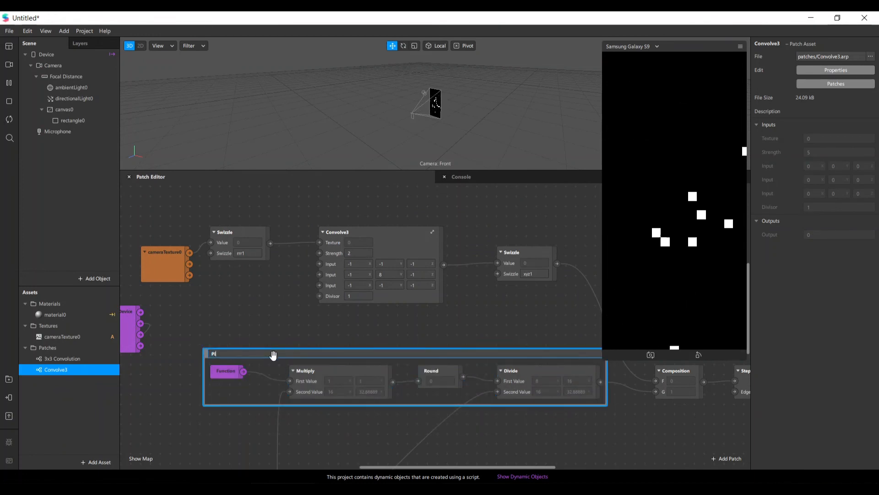
type("xelate")
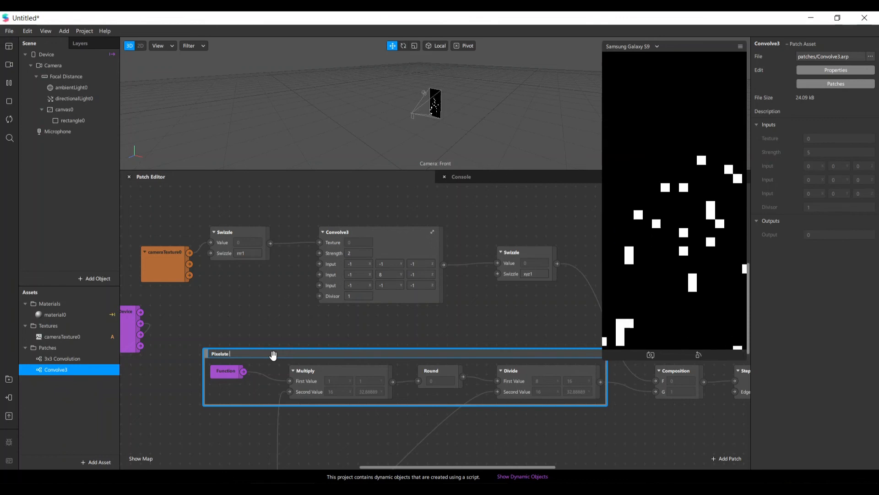
type(" Edges")
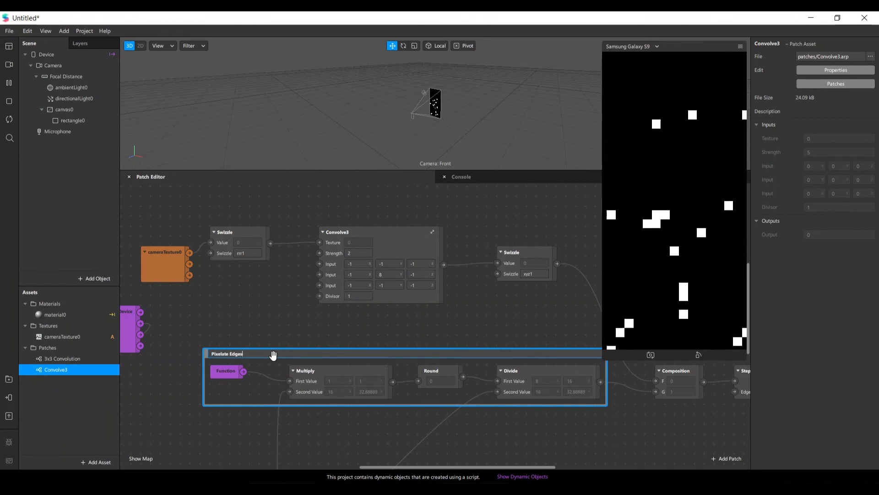
key("Return")
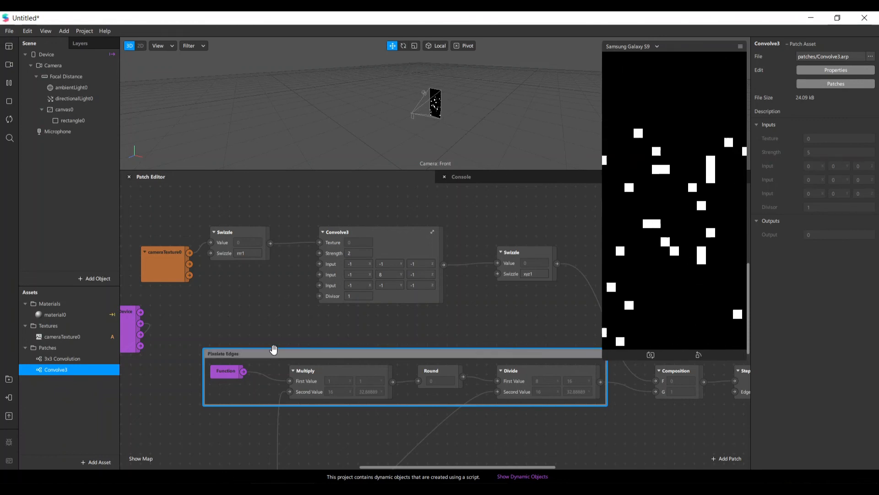
Shrink the device preview so it no longer covers the Patch Editor area around material0
scroll(367, 389, "right", 5)
scroll(367, 389, "down", 1)
scroll(367, 389, "down", 1)
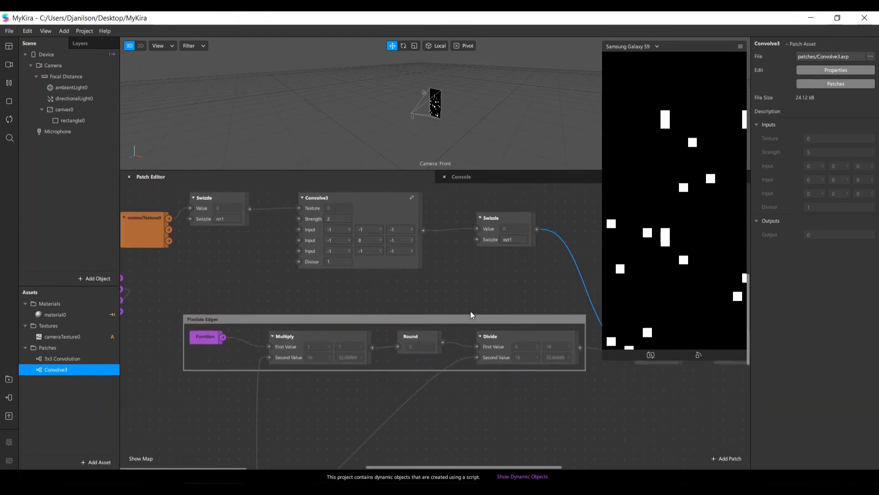
scroll(471, 312, "down", 8)
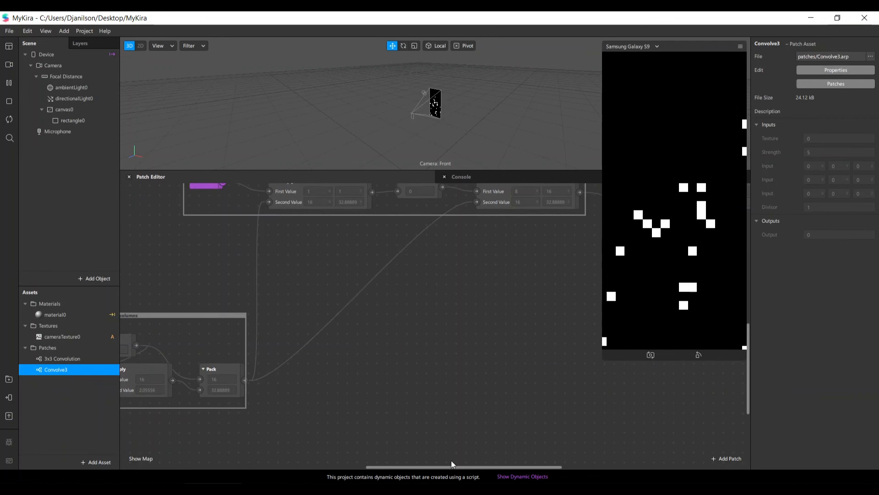
left_click_drag(471, 468, 545, 466)
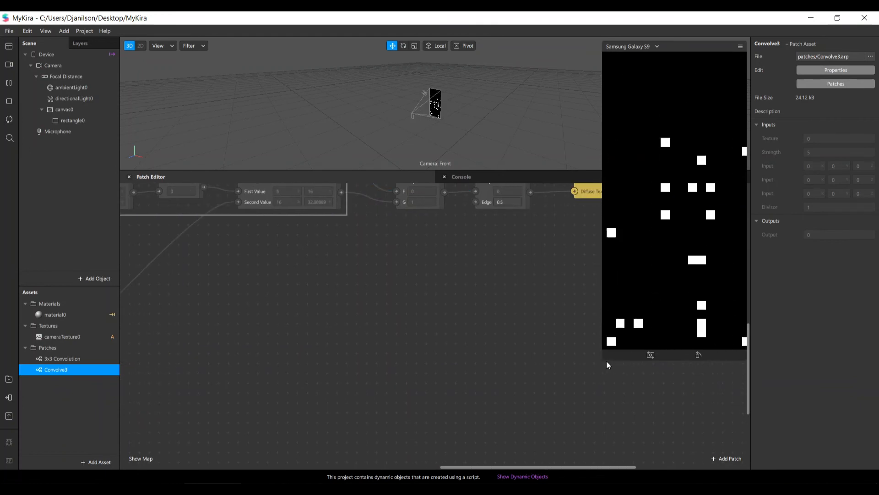
left_click_drag(604, 362, 670, 219)
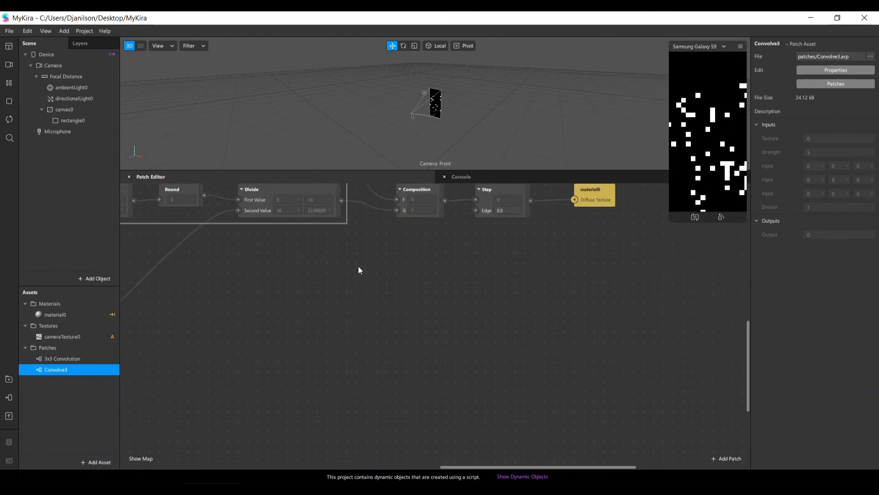
scroll(358, 266, "up", 3)
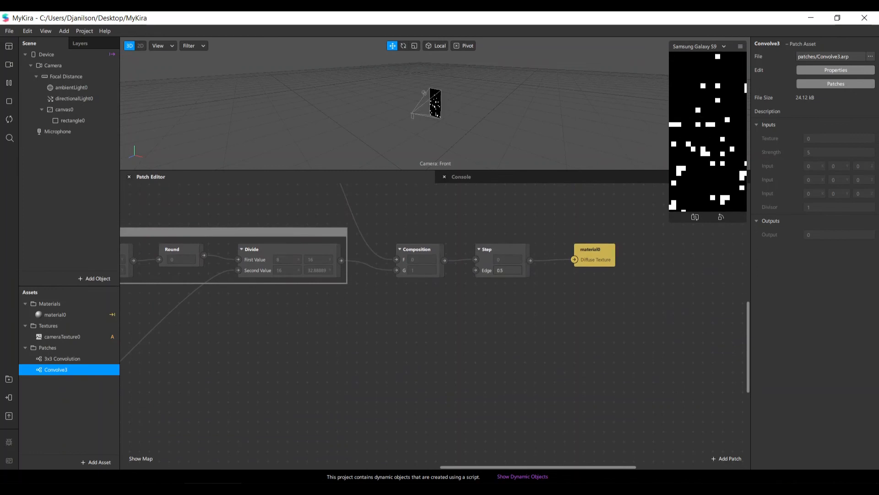
Import Sparkle.png from the desktop into the project's assets as a texture
left_click(212, 485)
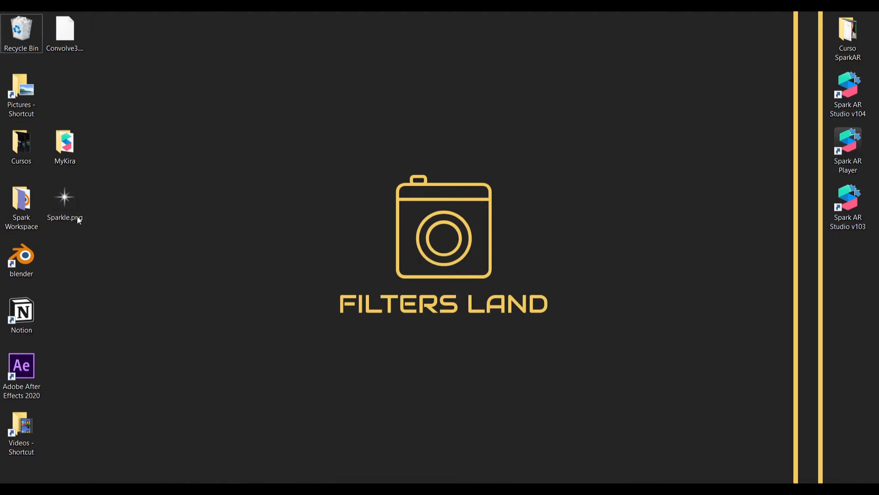
left_click_drag(69, 202, 52, 414)
Add the Sparkle texture to the patch graph, in the empty area beside the "Number of rows and columns" comment
left_click_drag(463, 467, 438, 463)
scroll(438, 462, "left", 5)
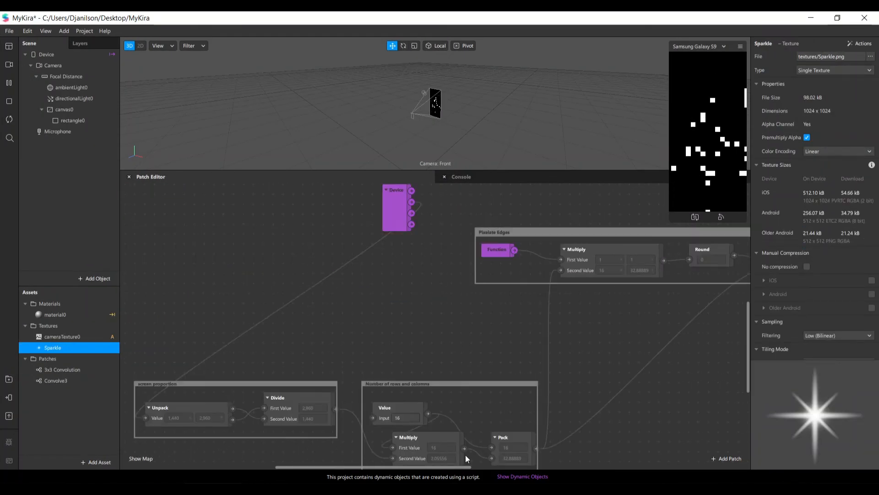
scroll(296, 380, "down", 2)
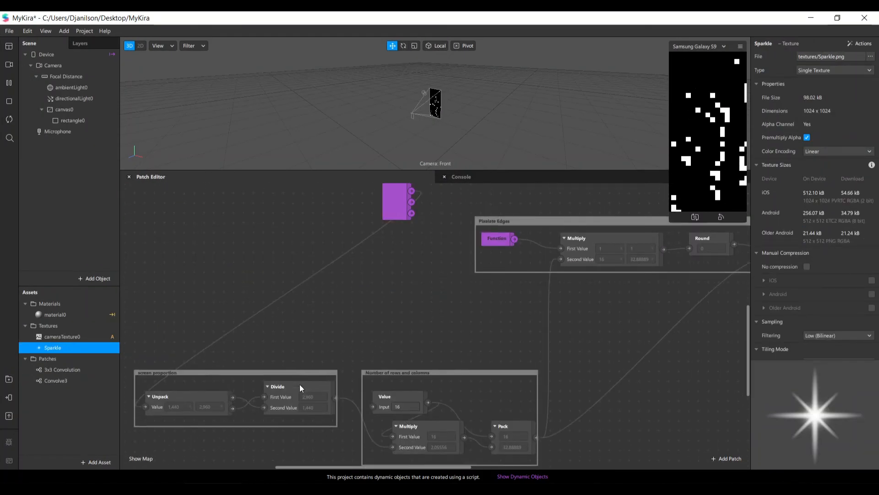
scroll(438, 447, "down", 2)
left_click_drag(439, 467, 523, 461)
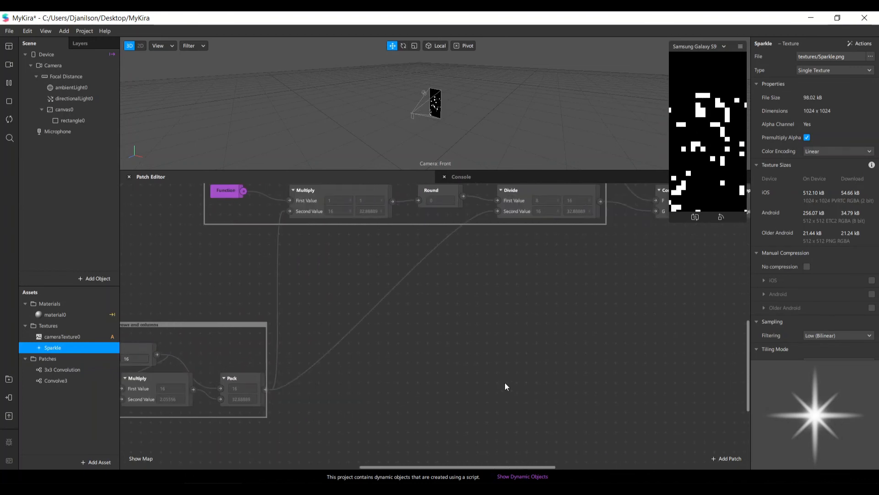
scroll(505, 382, "up", 4)
scroll(505, 382, "down", 10)
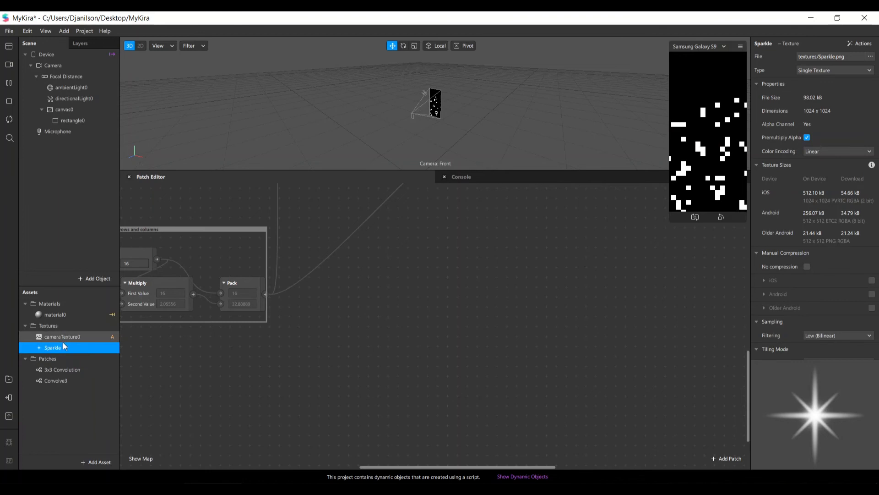
left_click_drag(46, 348, 360, 345)
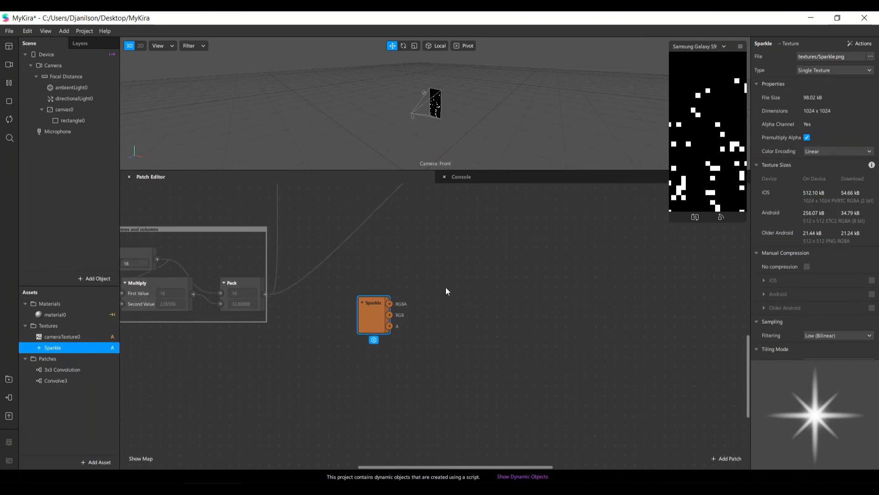
Reposition the Sparkle patch in the empty area below the Multiply, Round and Divide chain
scroll(545, 318, "up", 3)
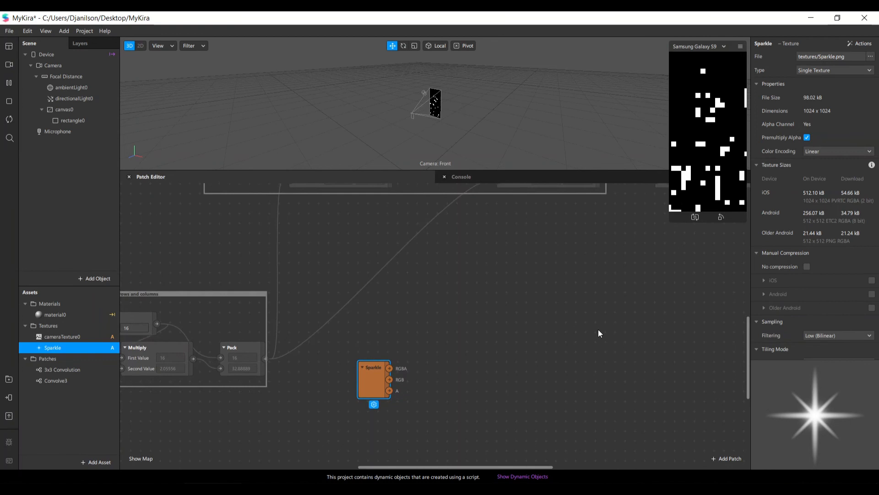
left_click_drag(361, 384, 416, 322)
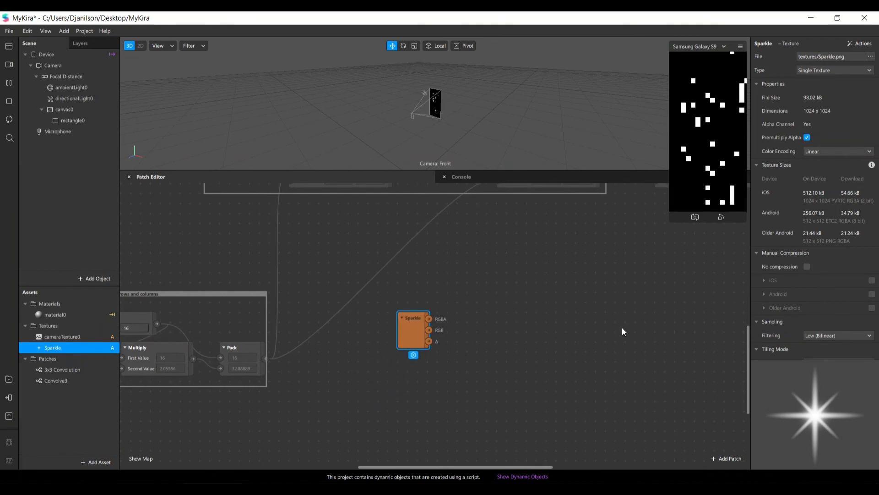
scroll(623, 328, "up", 2)
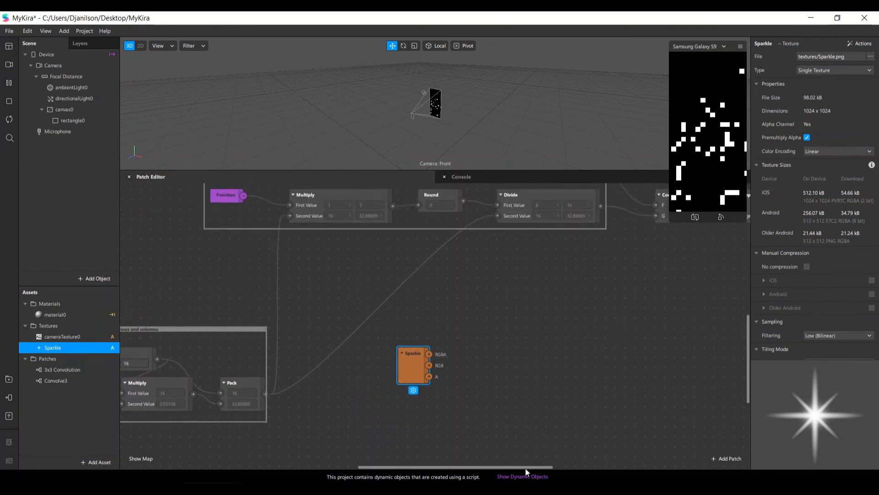
scroll(532, 465, "right", 3)
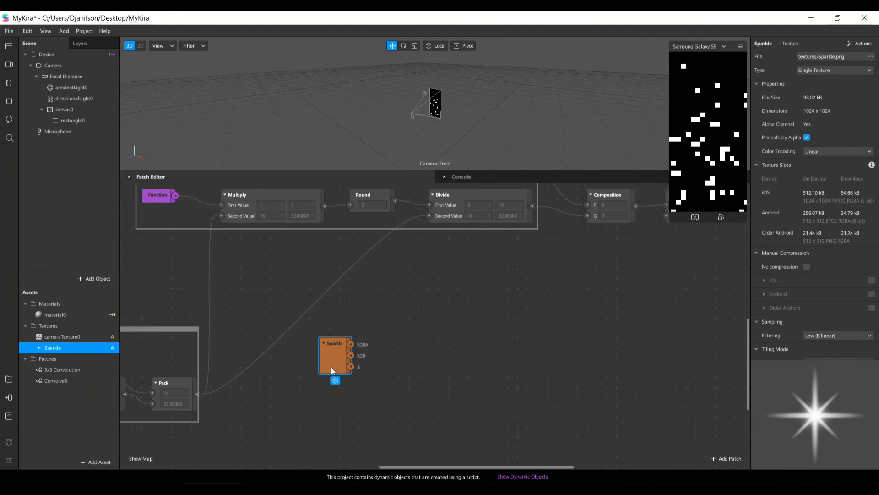
left_click_drag(439, 466, 459, 460)
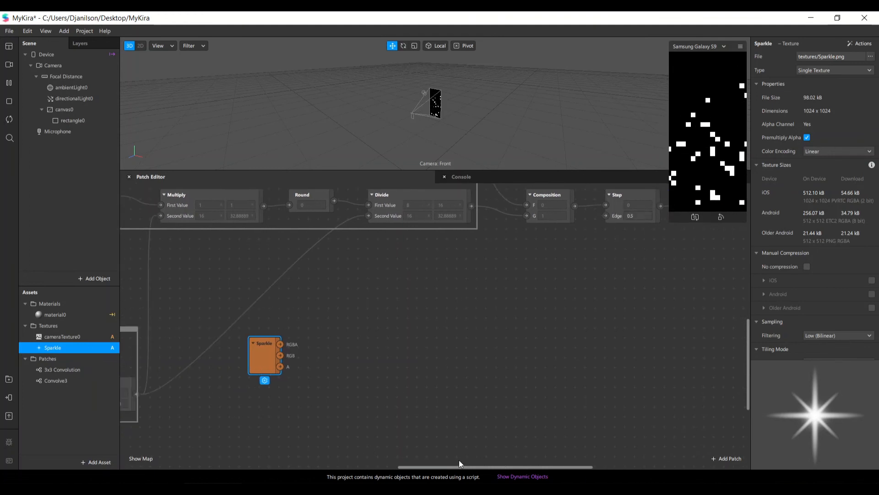
left_click_drag(274, 354, 263, 354)
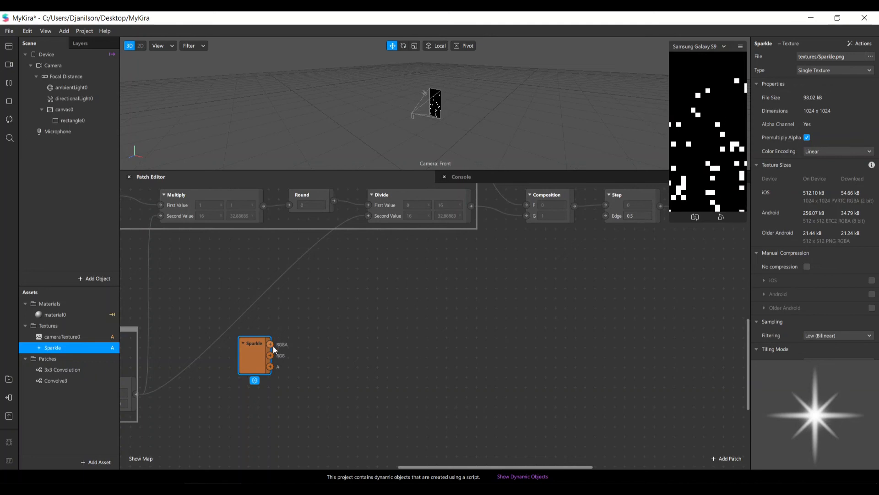
left_click_drag(270, 344, 287, 345)
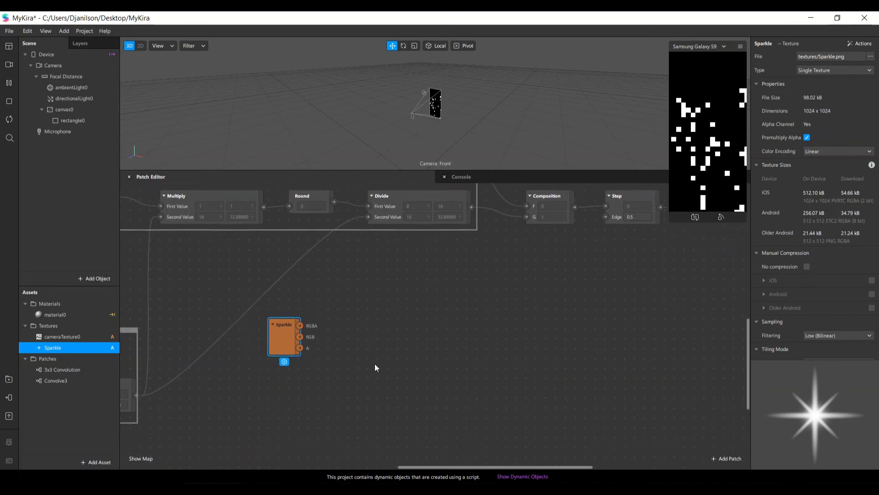
Add a Function patch and place it below and to the left of the Sparkle patch
left_click(733, 458)
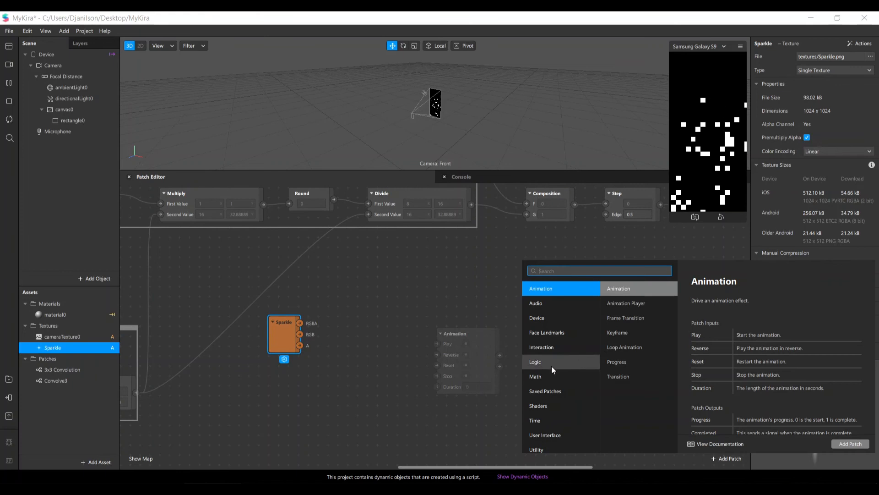
type("funct")
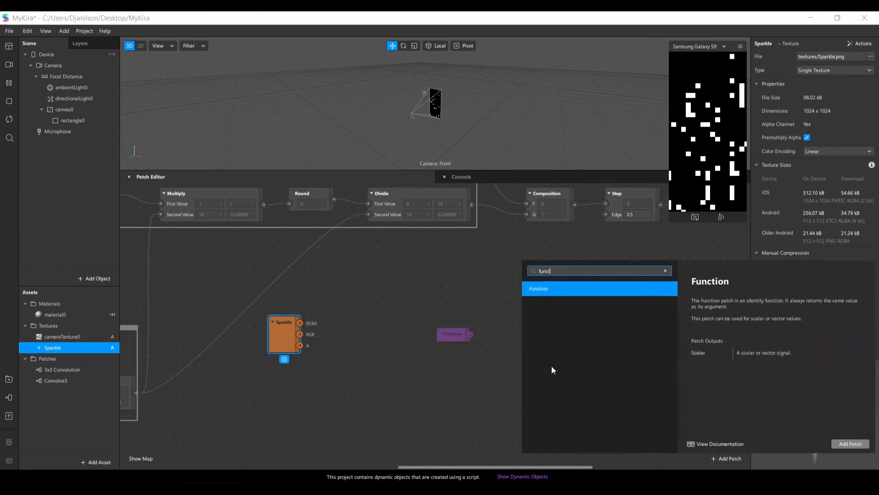
key("Return")
left_click_drag(441, 466, 406, 468)
left_click(403, 389)
scroll(403, 396, "down", 1)
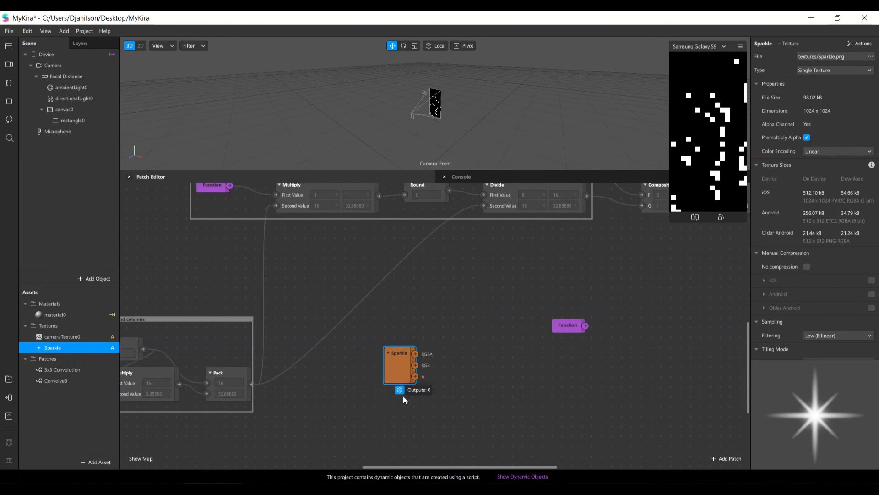
left_click_drag(402, 363, 403, 392)
scroll(483, 400, "down", 2)
scroll(482, 400, "down", 1)
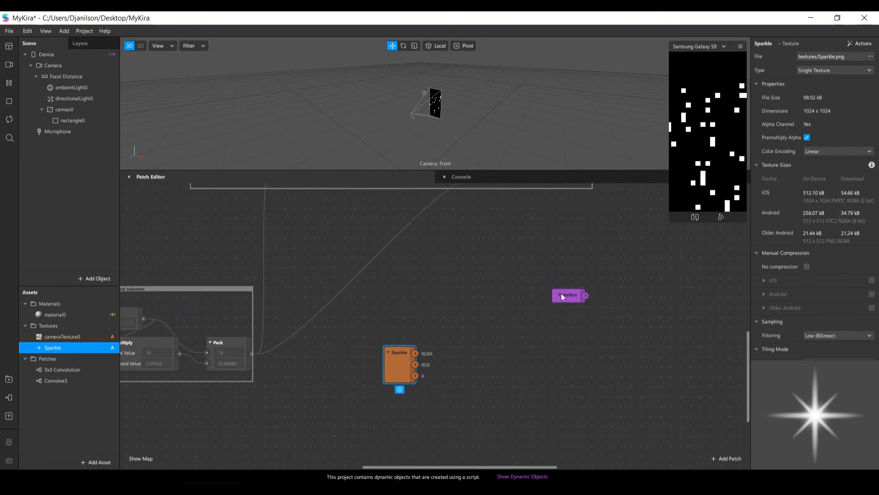
left_click_drag(561, 294, 333, 415)
scroll(340, 420, "down", 1)
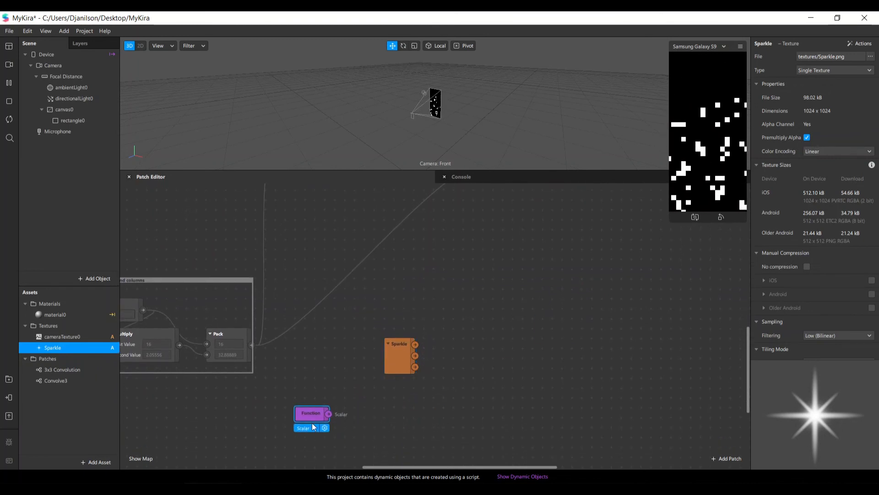
Set the new Function patch's type to Vector 2 and space it and the Sparkle patch apart
left_click(312, 427)
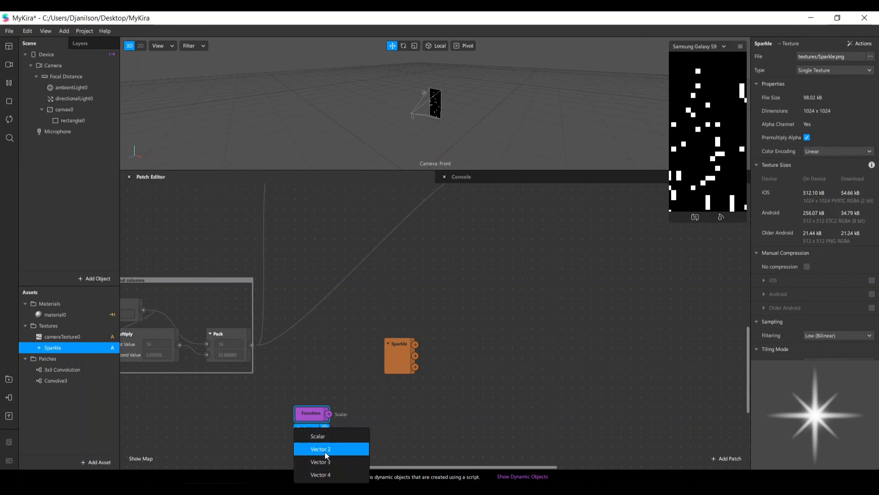
left_click(323, 450)
left_click_drag(389, 369, 371, 379)
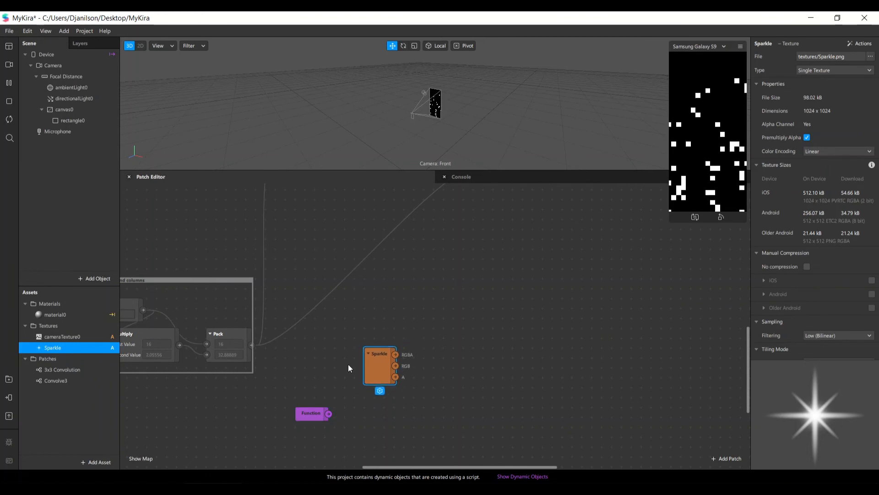
left_click(301, 414)
left_click(367, 399)
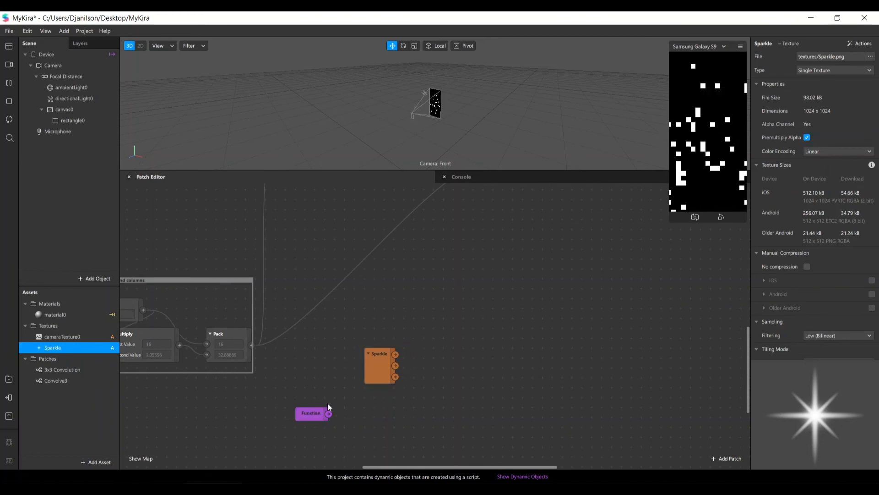
left_click(312, 410)
left_click(389, 411)
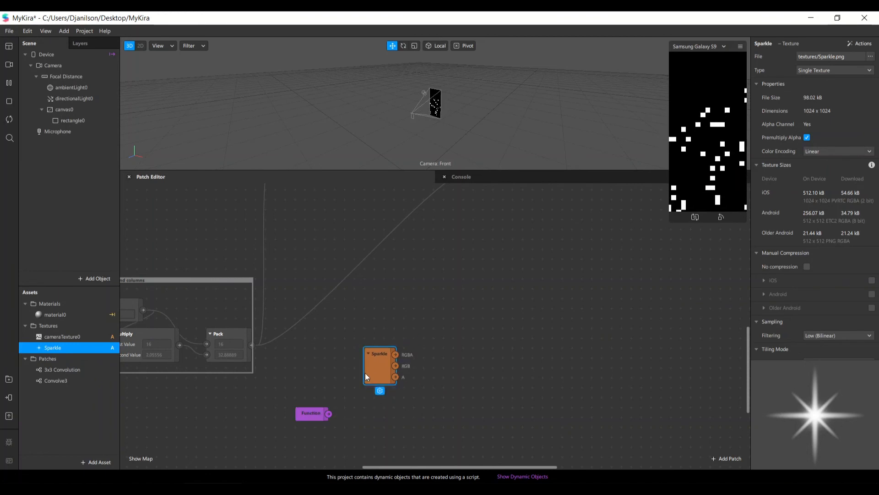
scroll(324, 408, "down", 5)
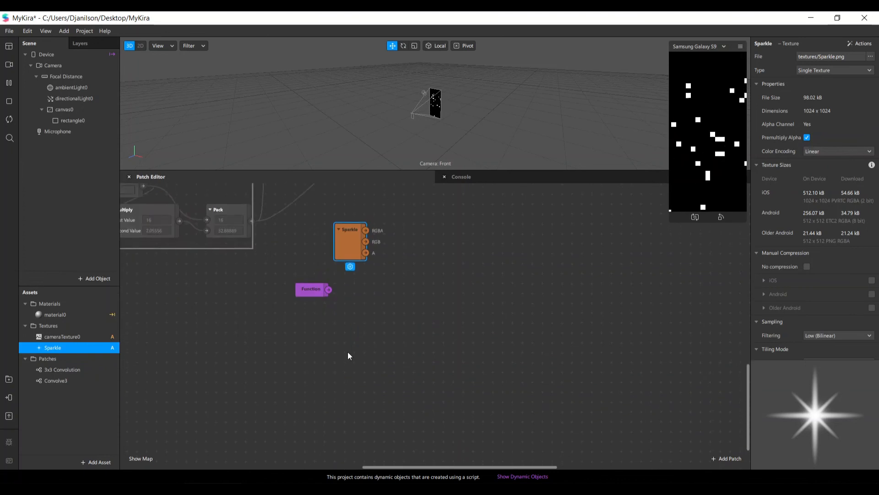
scroll(348, 351, "up", 2)
left_click_drag(307, 345, 298, 365)
left_click(351, 310)
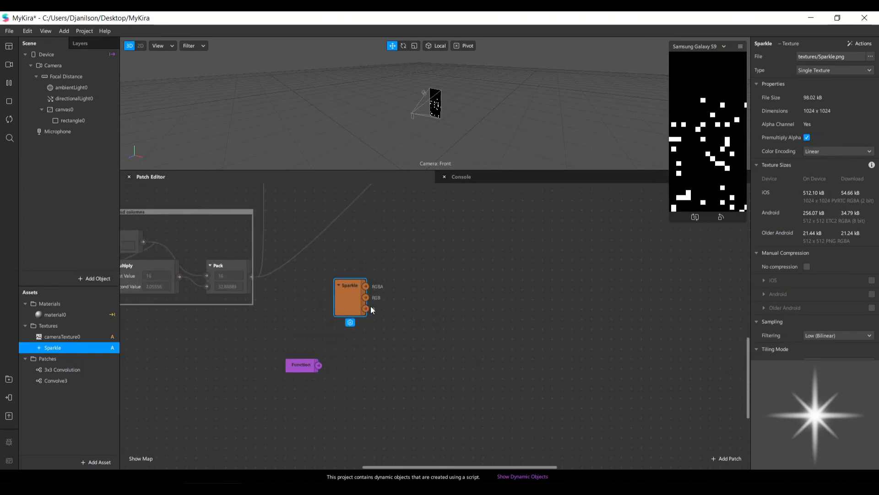
left_click_drag(370, 306, 374, 306)
Add a Multiply patch fed by the new Function patch's output and place it close beside that patch
left_click_drag(293, 365, 411, 320)
type("mult")
key("Return")
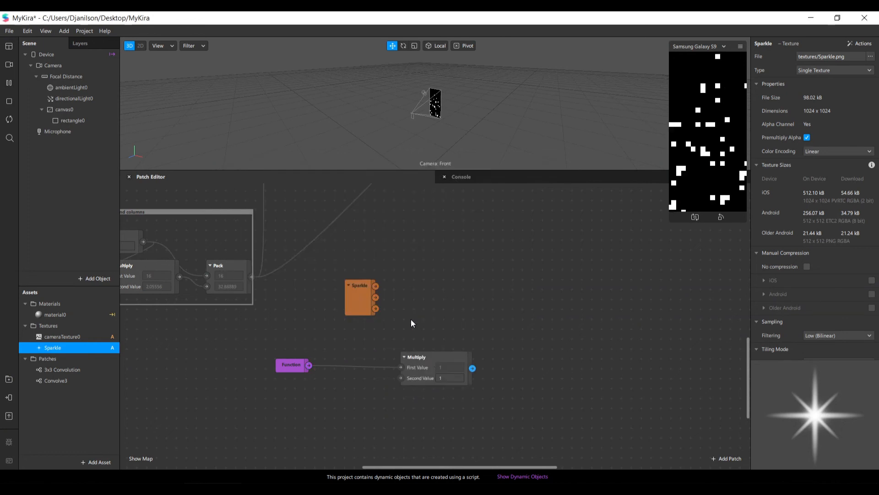
left_click_drag(428, 358, 383, 362)
left_click_drag(499, 359, 501, 359)
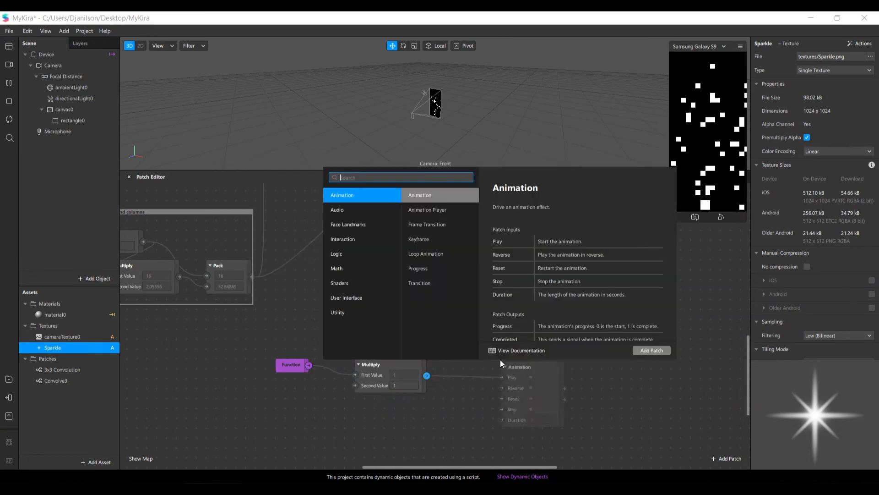
type("module")
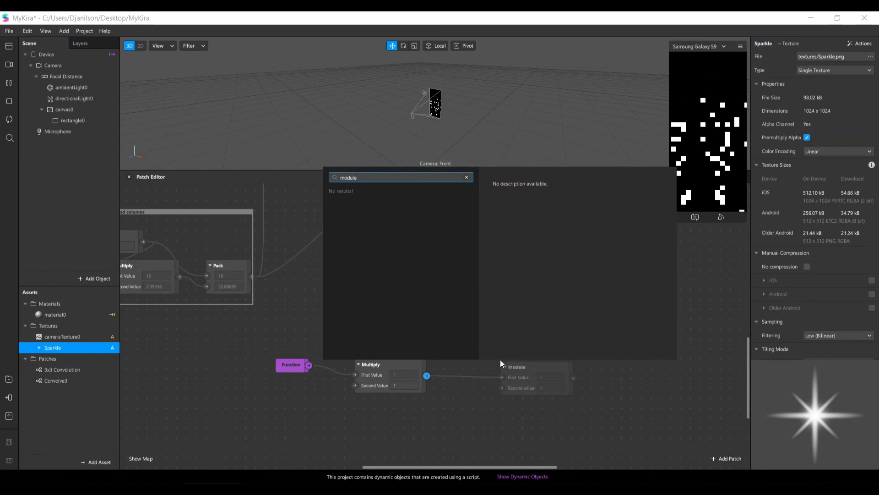
left_click(542, 367)
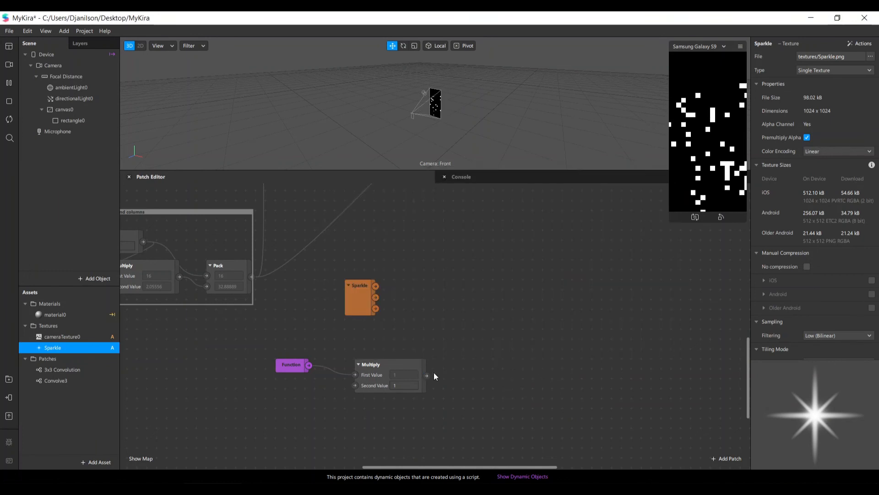
Add a Modulo patch whose First Value is fed by the new Multiply patch's output
left_click_drag(428, 377, 504, 355)
type("modu")
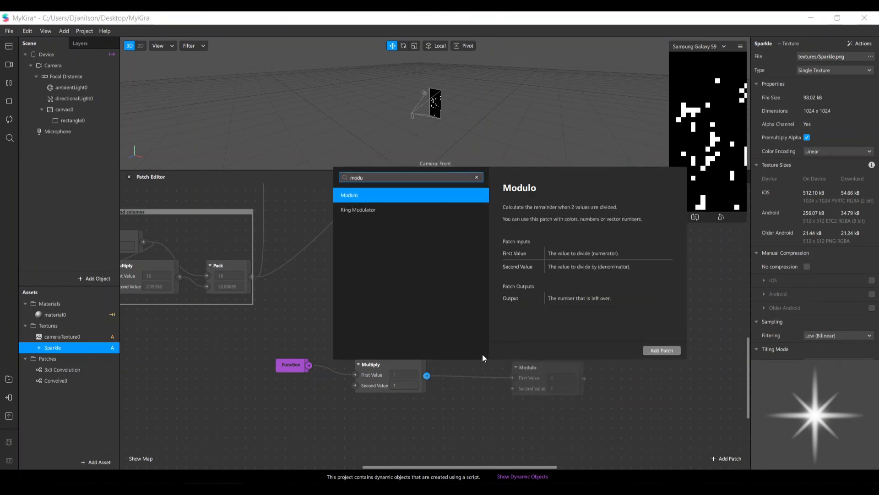
key("Return")
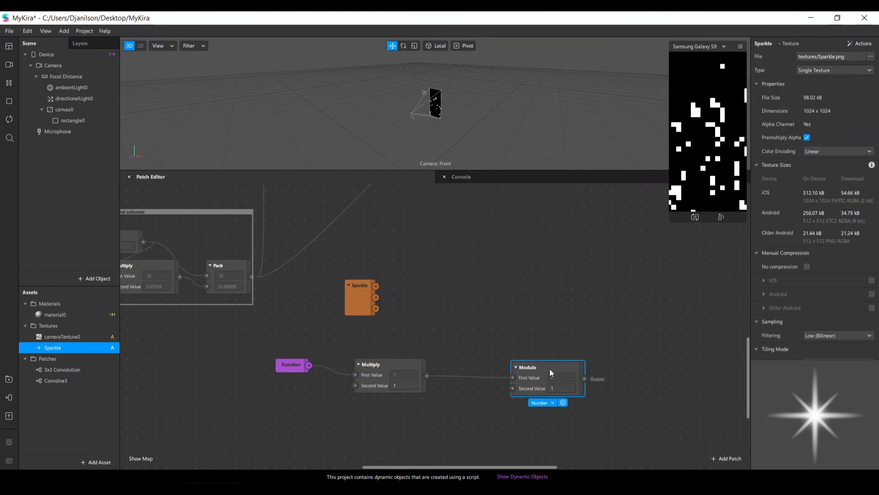
Move the Modulo patch closer to Multiply and add a Composition patch from its output
left_click_drag(550, 369, 584, 305)
type("compo")
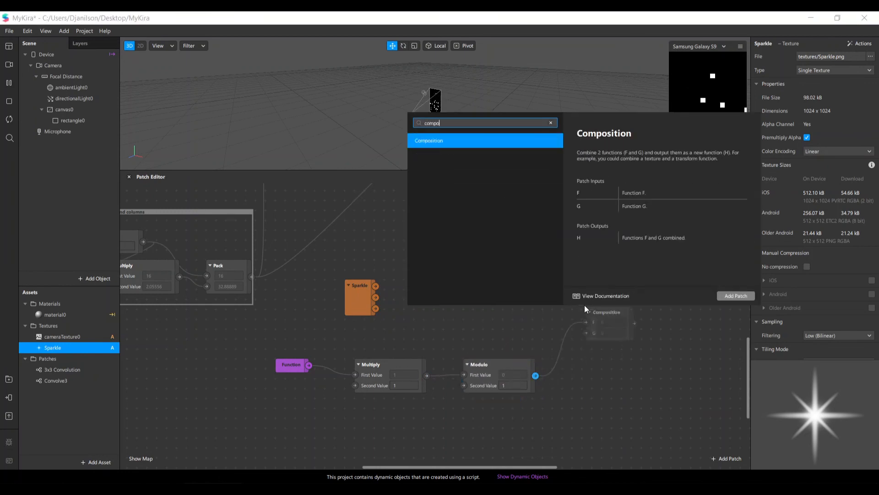
key("Return")
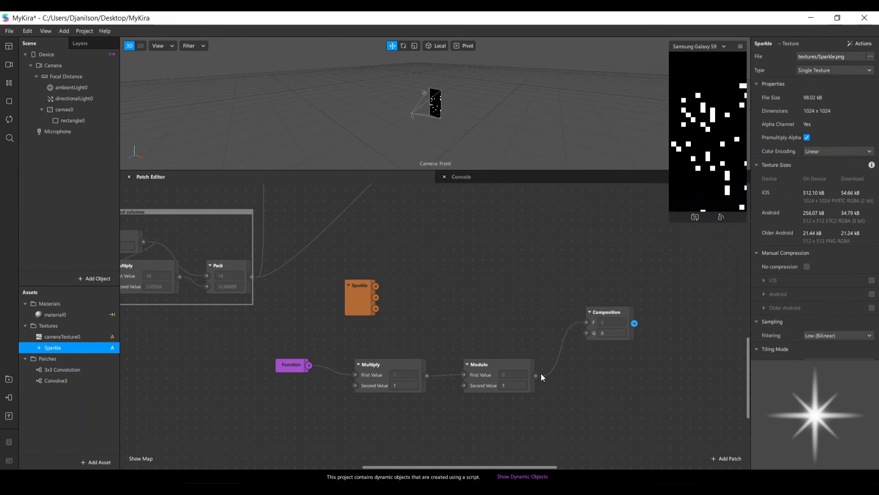
Connect the Modulo output to the new Composition's G input and Sparkle's RGBA output to its F input
left_click_drag(546, 366, 587, 333)
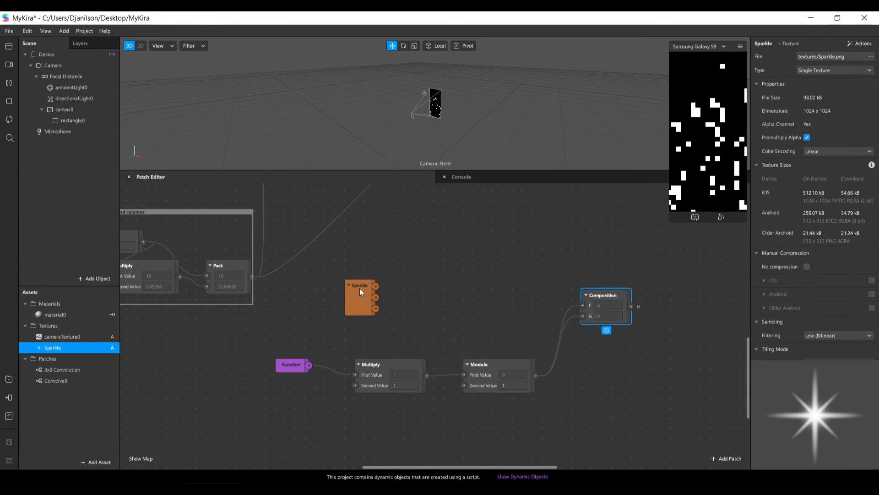
left_click_drag(359, 287, 477, 288)
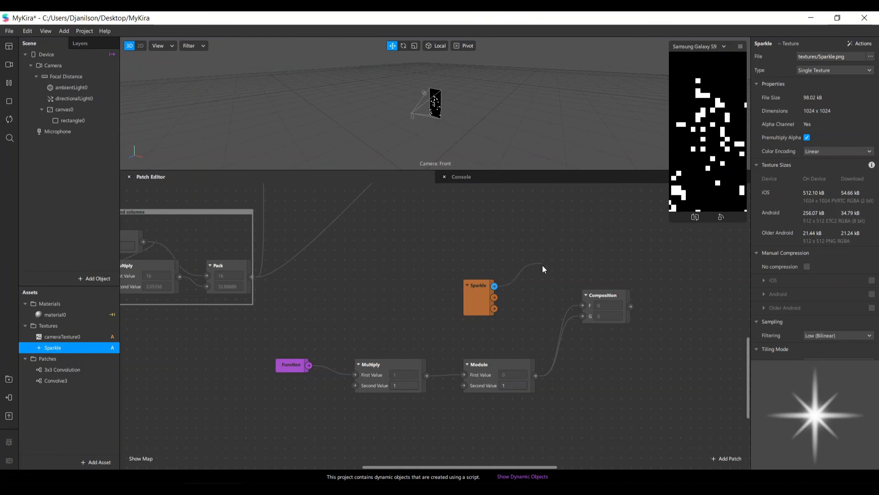
left_click_drag(582, 303, 582, 305)
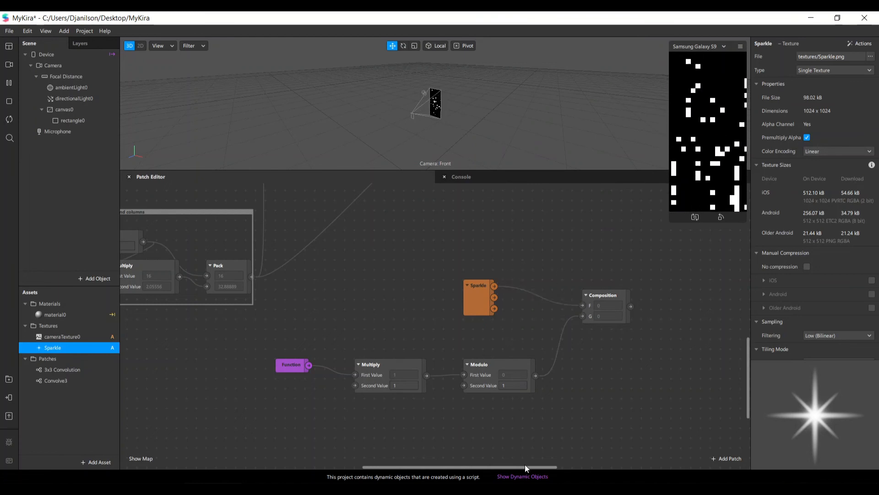
Set the new Multiply patch's type to Vector 2 and shift it away from the Modulo patch
left_click(412, 365)
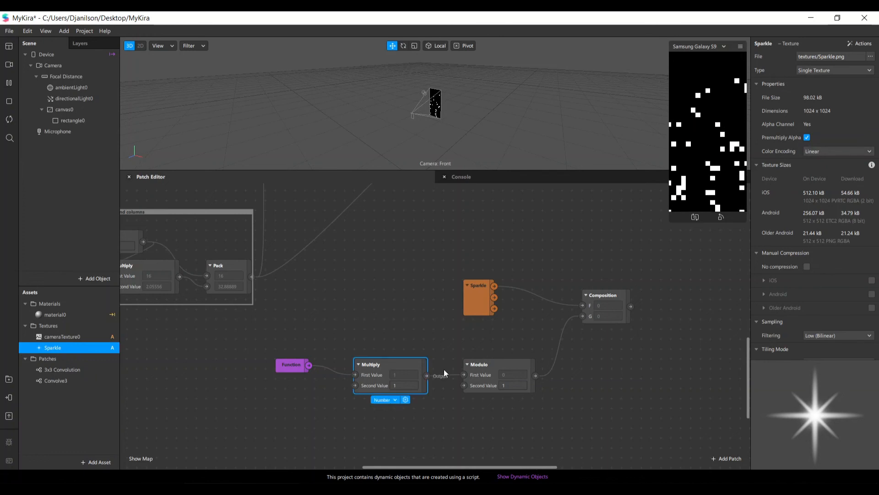
left_click(392, 400)
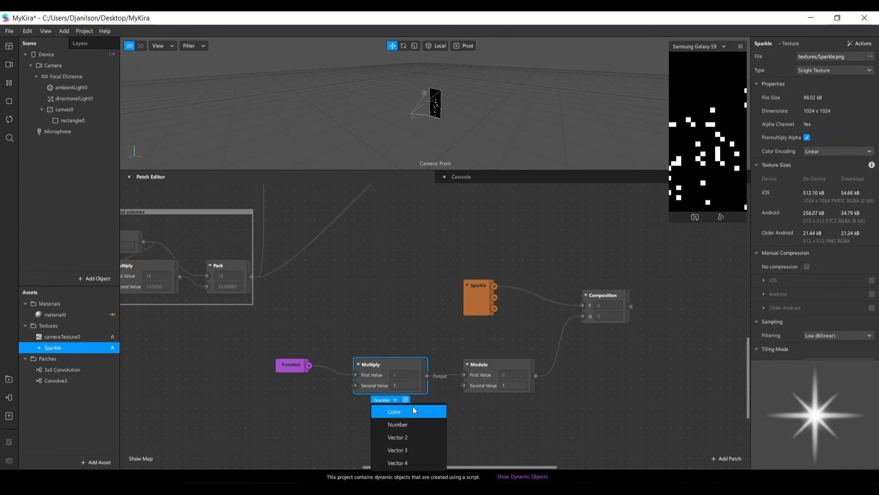
left_click(409, 438)
left_click_drag(419, 366, 358, 353)
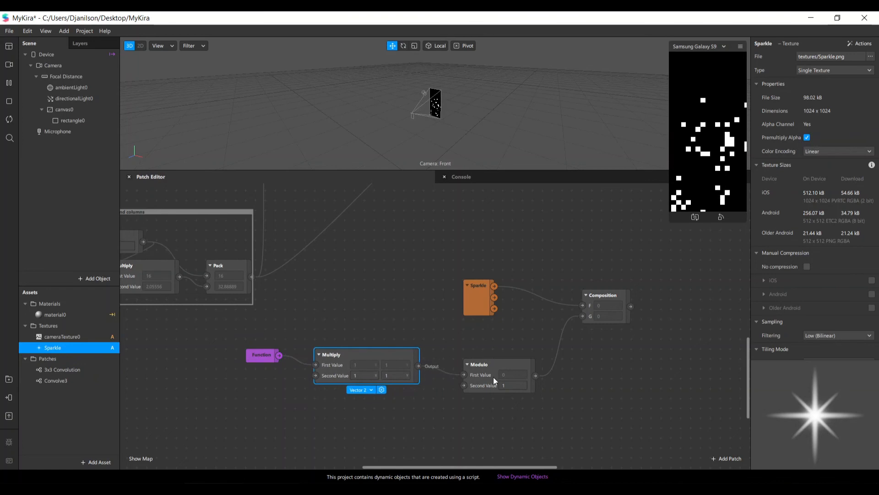
Set the Modulo patch's type to Vector 2 and position it between the Multiply and Composition patches
left_click_drag(517, 363, 537, 353)
scroll(552, 388, "up", 1)
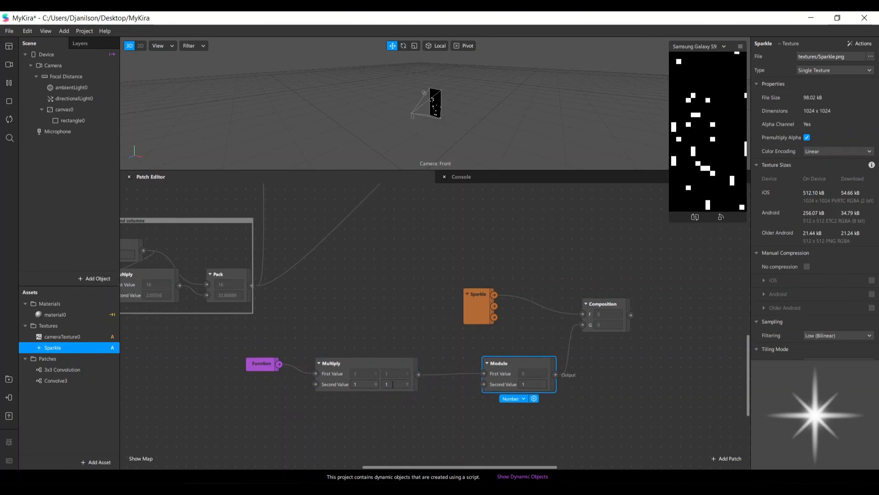
left_click(524, 400)
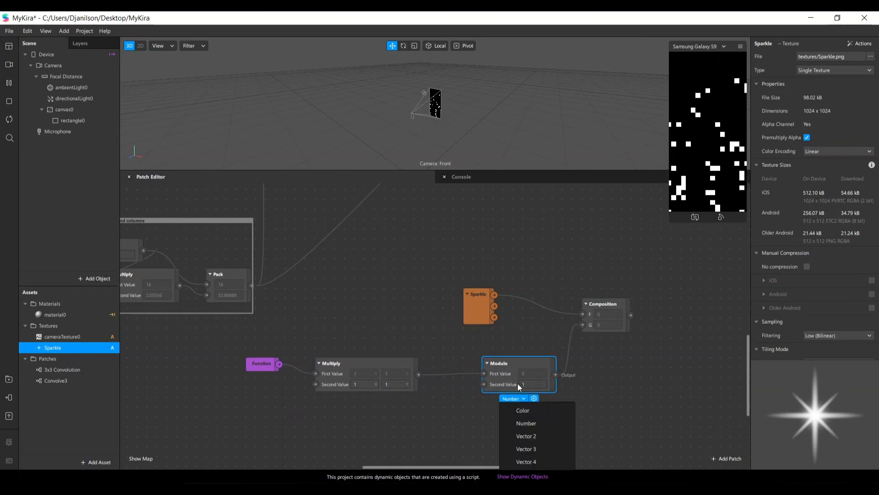
left_click(539, 433)
left_click_drag(540, 364, 521, 375)
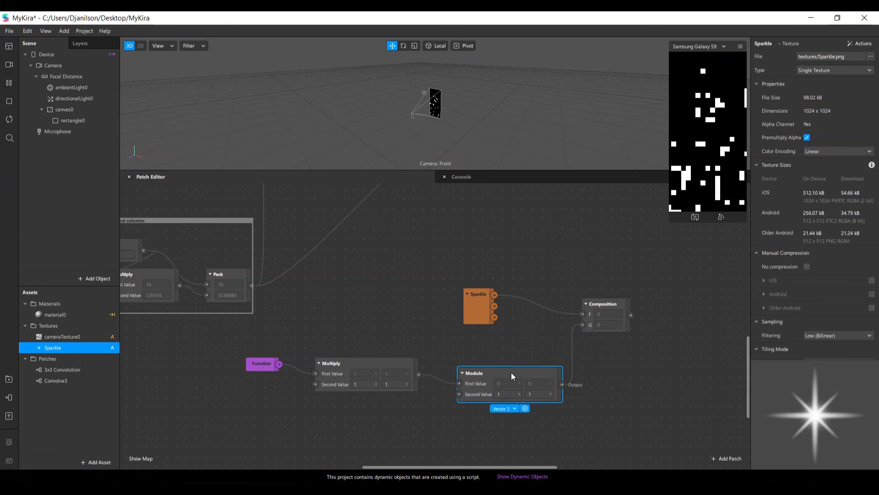
Move the Sparkle texture patch higher, farther from the Modulo and Composition patches
left_click_drag(469, 293, 458, 263)
left_click(603, 306)
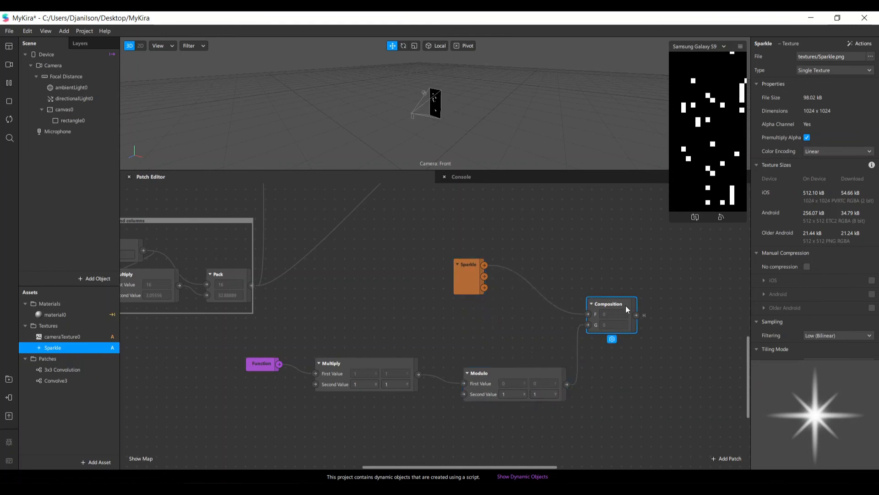
left_click(476, 275)
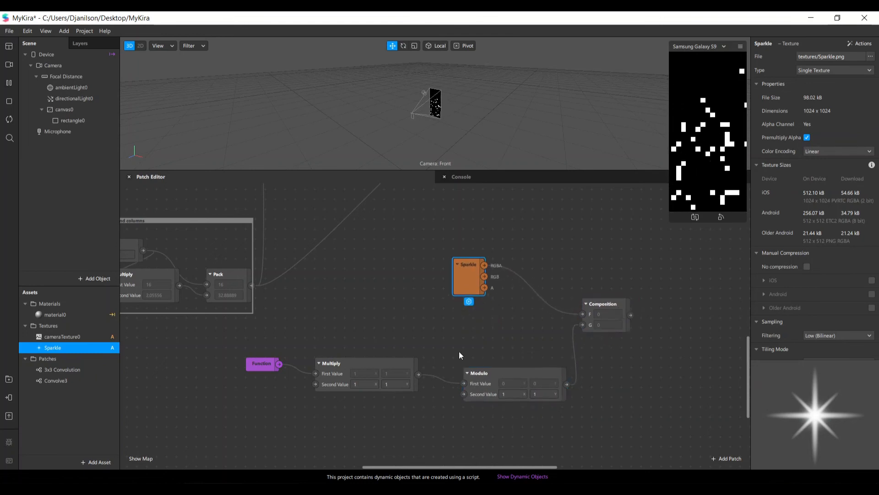
Connect the Pack output to the new Multiply patch's Second Value and move the Function patch above that Multiply
scroll(459, 351, "up", 1)
left_click_drag(426, 468, 385, 461)
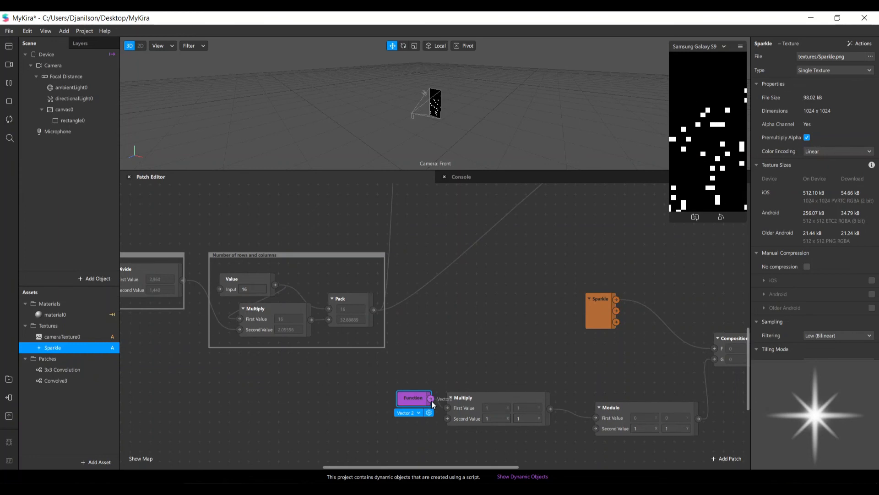
scroll(431, 402, "down", 3)
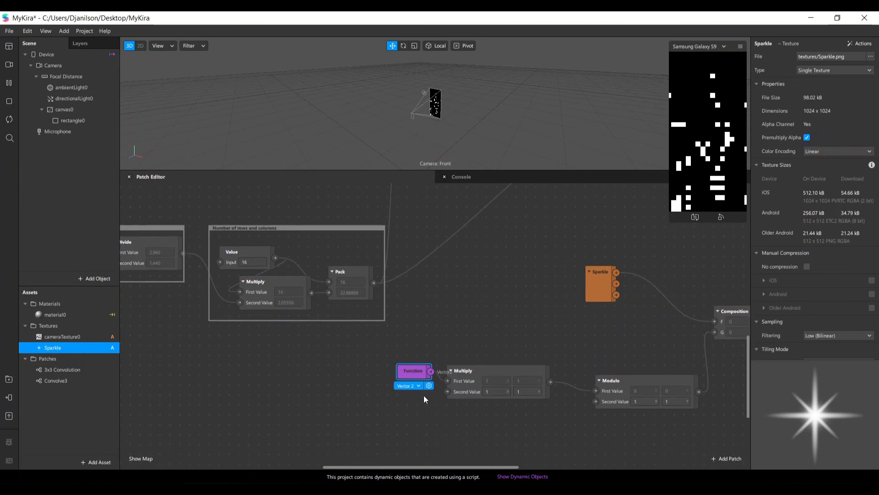
left_click_drag(373, 283, 288, 387)
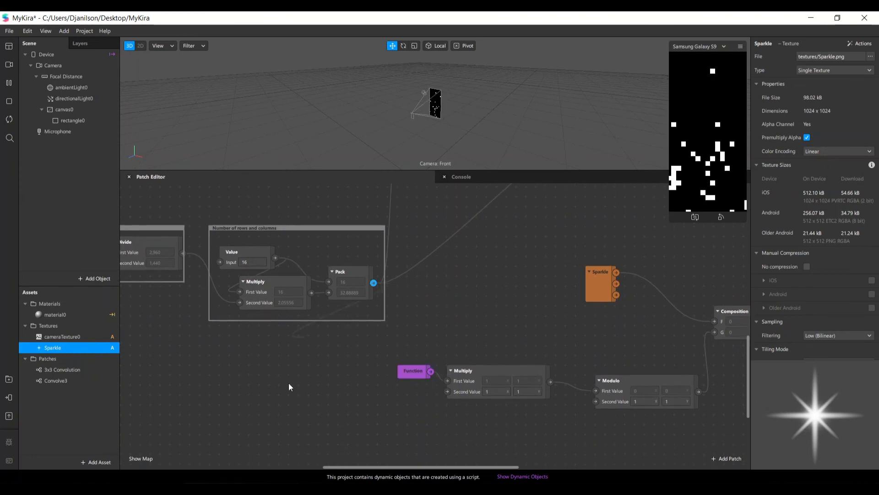
left_click_drag(444, 394, 440, 315)
left_click_drag(493, 467, 517, 464)
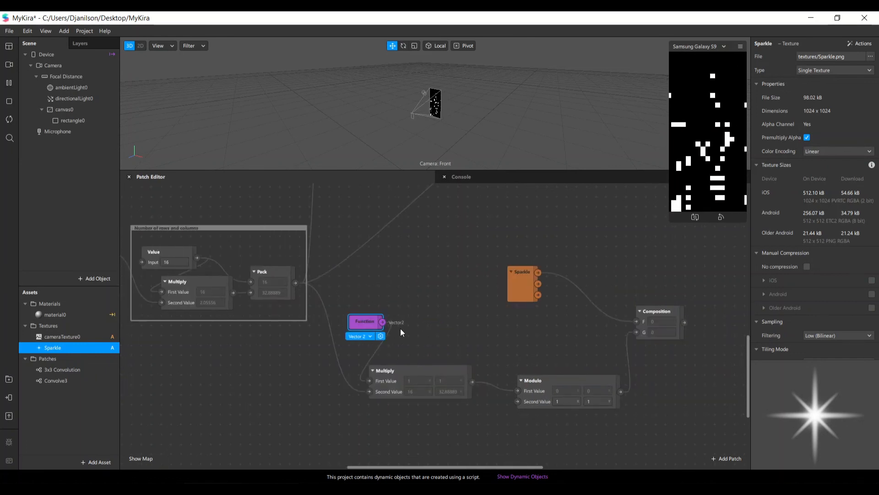
Move the material0 patch near the Sparkle Composition and connect that Composition's output to Diffuse Texture
left_click_drag(548, 465, 617, 465)
scroll(653, 386, "up", 5)
scroll(653, 386, "down", 1)
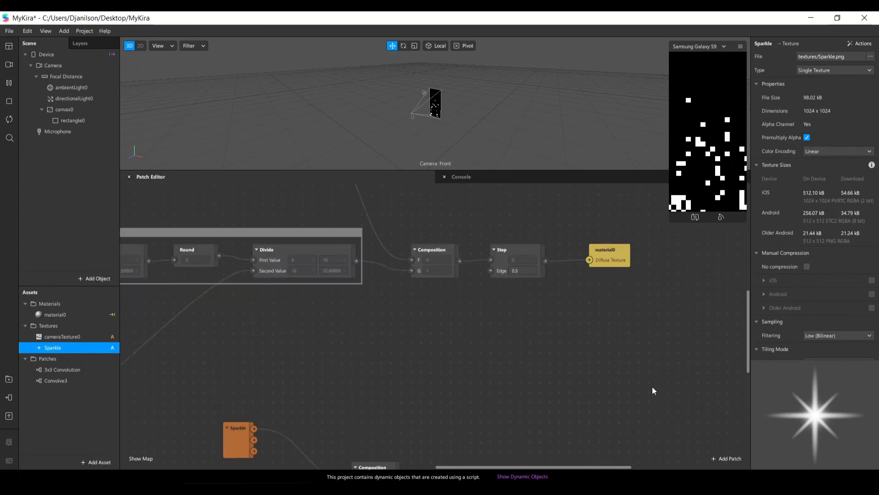
left_click_drag(602, 229, 499, 428)
scroll(487, 430, "down", 3)
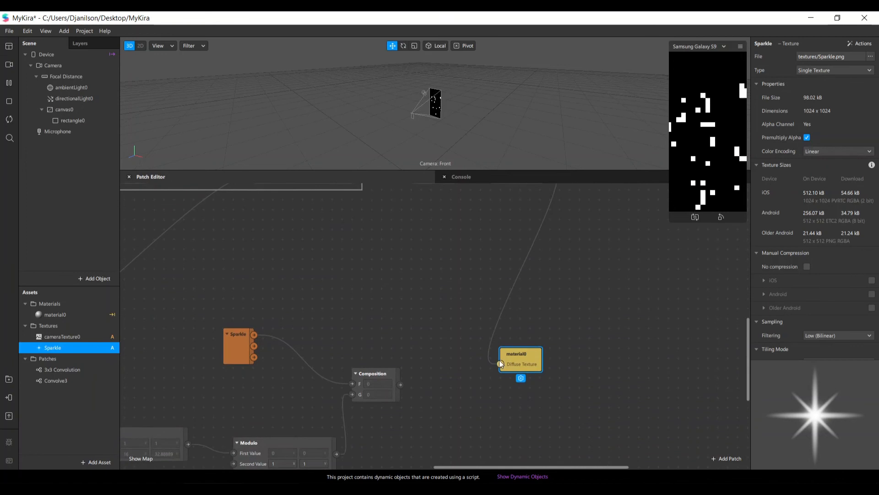
left_click_drag(499, 364, 500, 365)
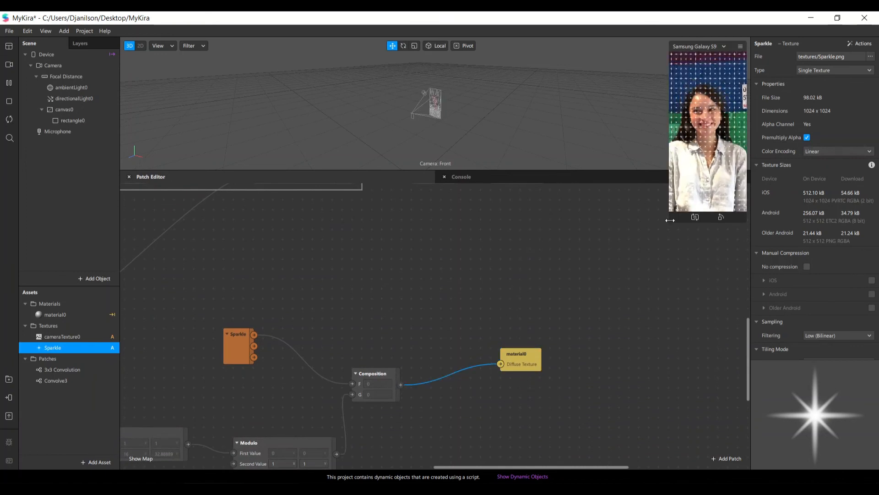
Enlarge the device preview and set the Value patch in the "Number of rows and columns" group to 8
left_click_drag(669, 223, 551, 456)
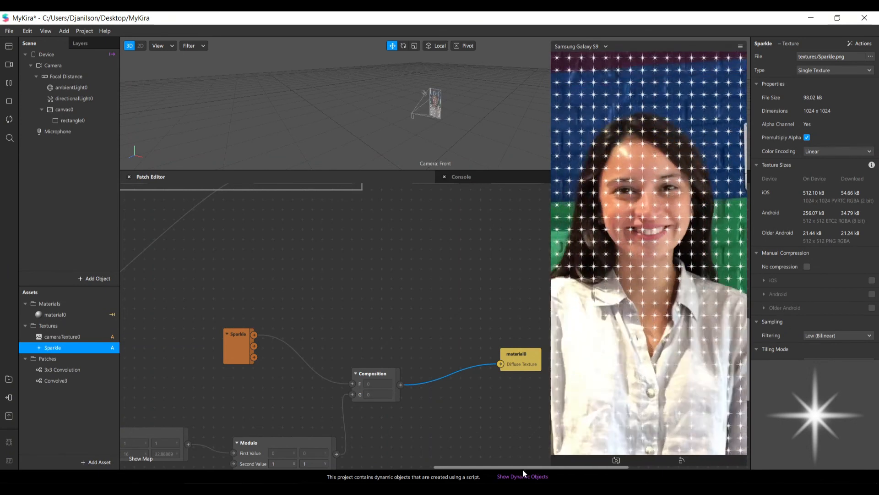
left_click_drag(526, 466, 361, 468)
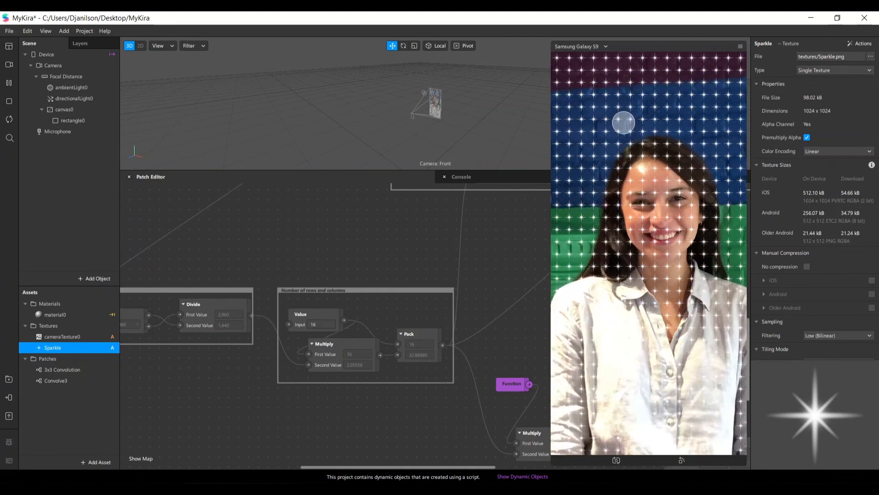
scroll(417, 275, "up", 3)
scroll(323, 274, "down", 1)
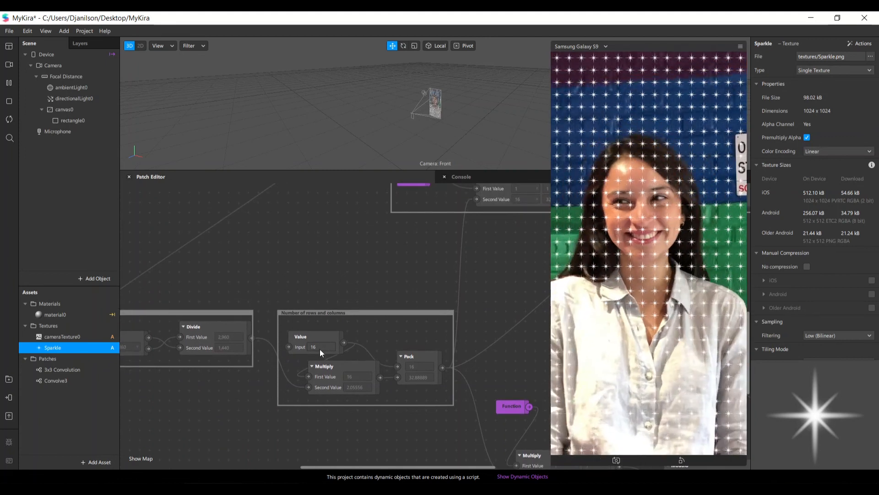
left_click(320, 347)
key("BackSpace")
key("BackSpace")
type("8")
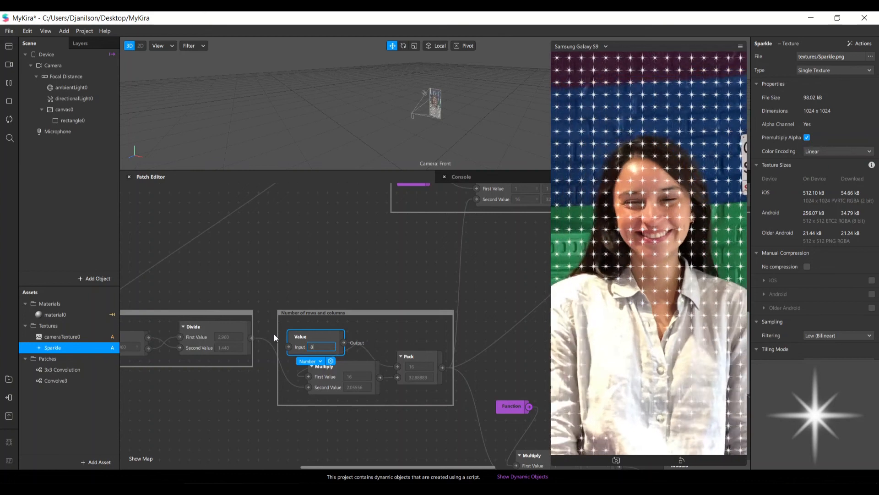
key("Return")
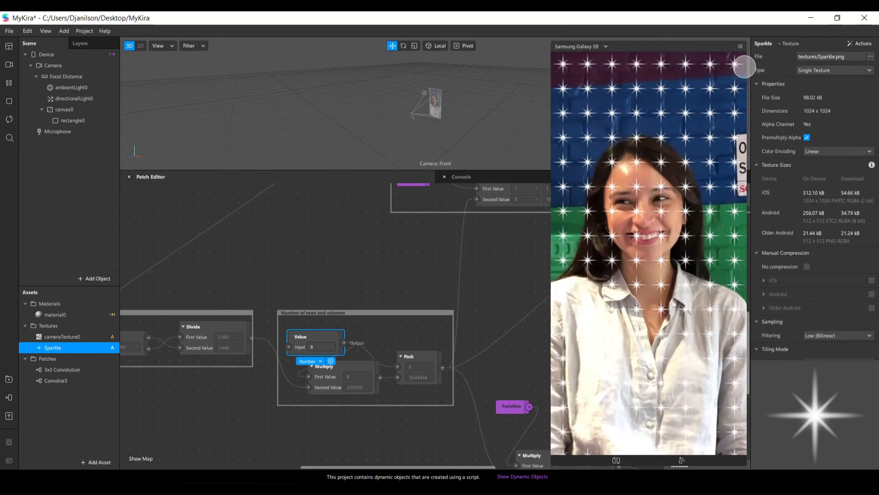
Move material0 back beside the Step patch and connect the Step output to its Diffuse Texture
left_click(484, 427)
left_click_drag(471, 468, 574, 468)
scroll(479, 429, "down", 1)
scroll(441, 399, "right", 3)
scroll(441, 399, "up", 1)
left_click_drag(467, 403, 526, 311)
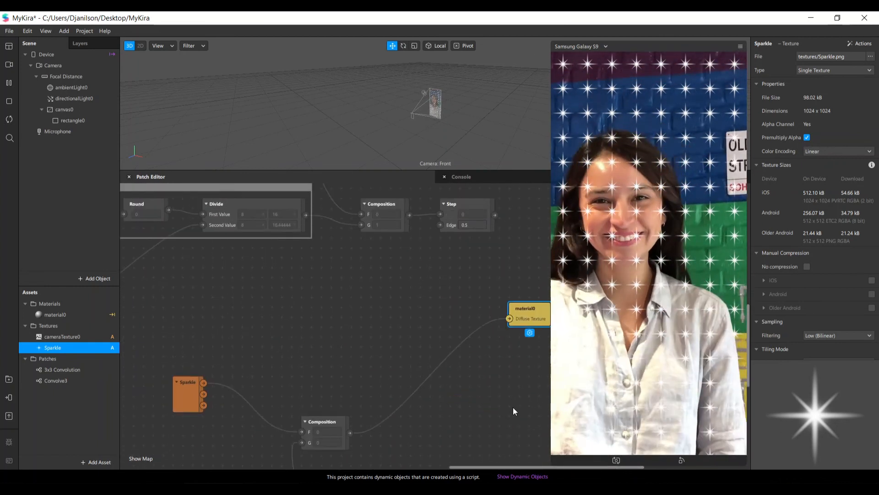
scroll(513, 407, "right", 3)
left_click_drag(390, 321, 448, 279)
left_click_drag(356, 215, 429, 283)
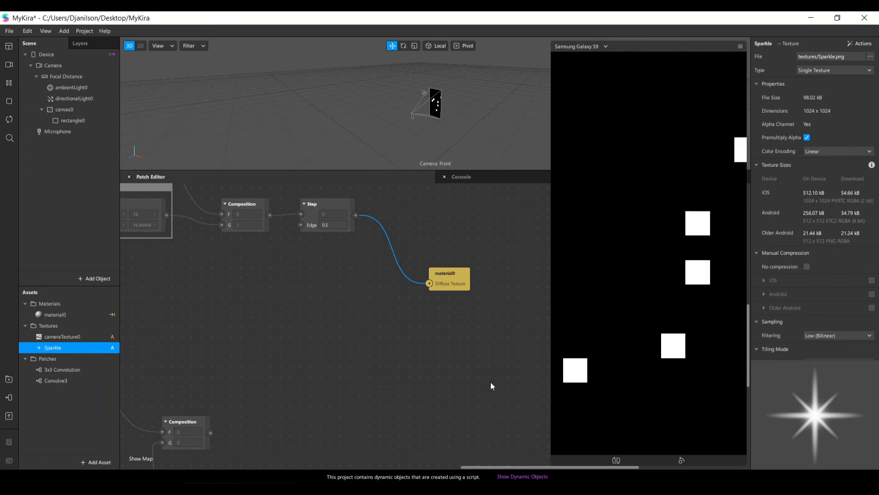
left_click_drag(432, 277, 432, 217)
scroll(473, 457, "up", 2)
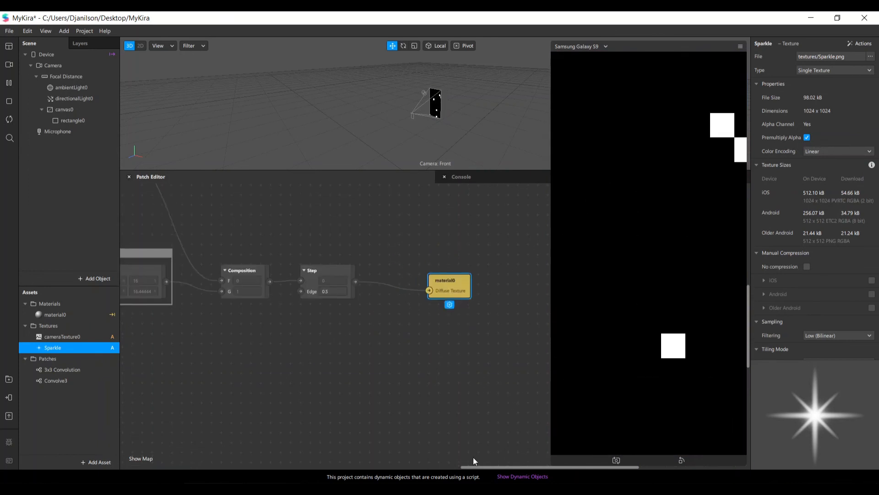
scroll(461, 461, "left", 3)
scroll(464, 458, "right", 1)
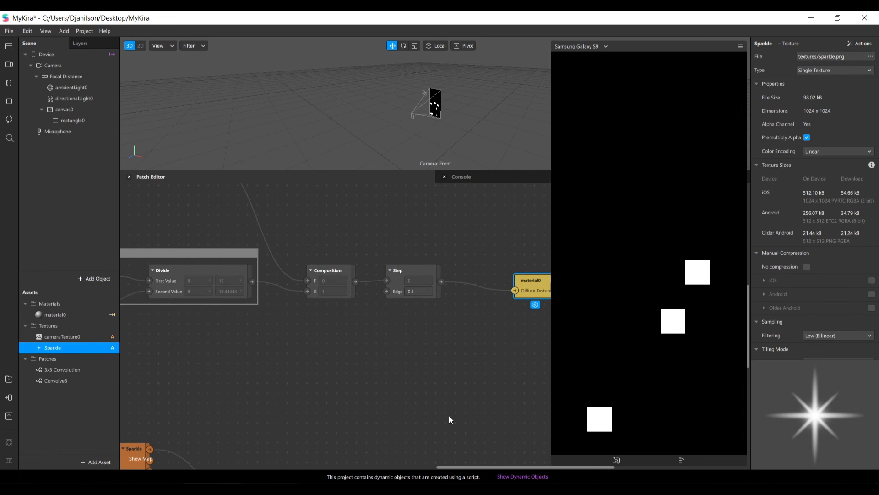
scroll(448, 416, "down", 4)
scroll(449, 416, "left", 1)
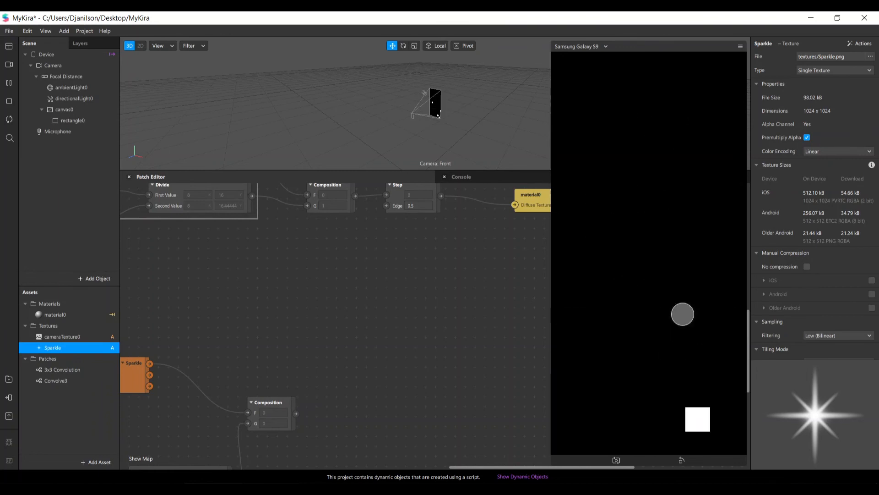
scroll(436, 309, "up", 2)
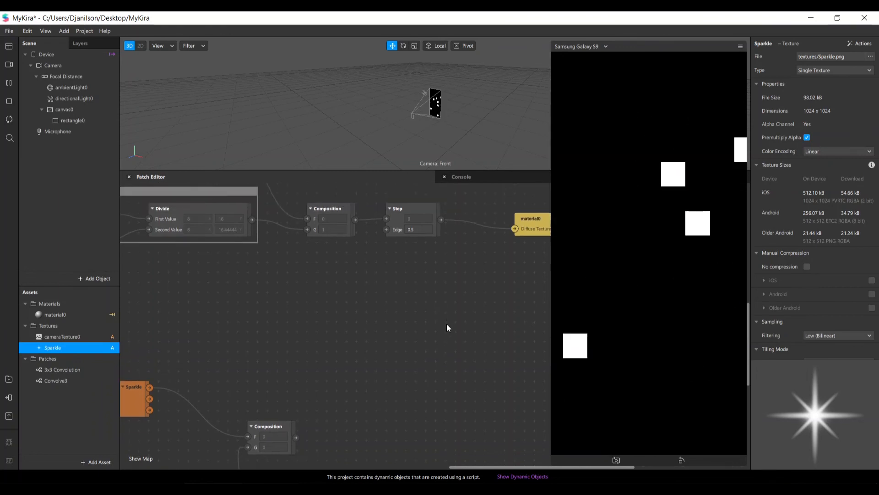
scroll(447, 327, "up", 4)
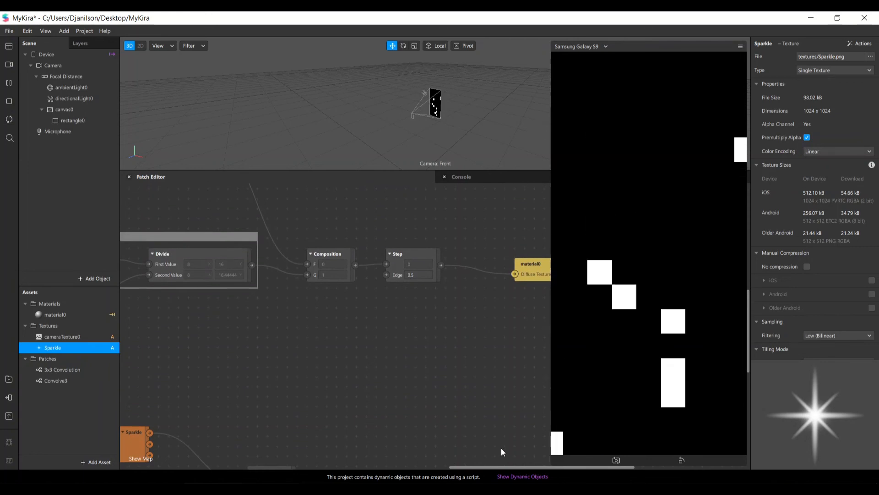
Shrink the device preview and connect cameraTexture0's RGBA output directly to the F input of the pixelation Composition
left_click_drag(497, 466, 362, 460)
scroll(451, 357, "up", 3)
scroll(362, 455, "up", 5)
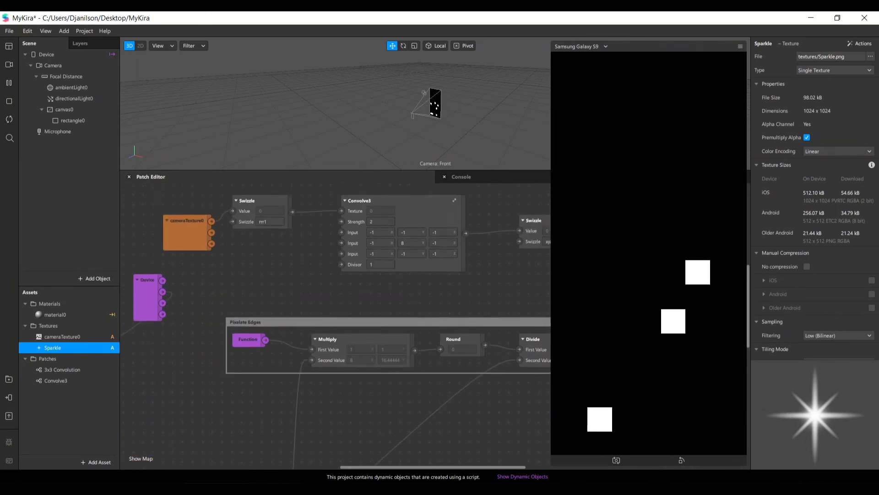
scroll(361, 326, "up", 2)
left_click_drag(551, 466, 651, 260)
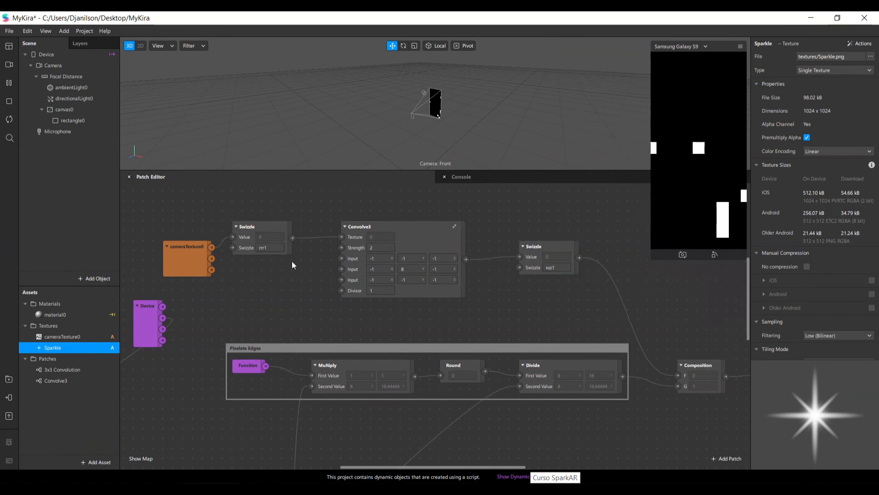
left_click_drag(681, 383, 676, 375)
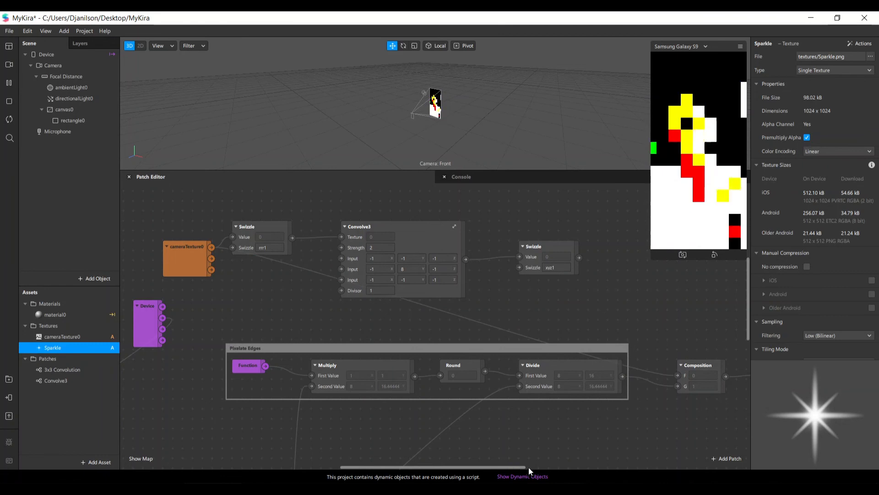
Connect the pixelation Composition's output directly to material0's Diffuse Texture and move the Step patch up out of the way
left_click_drag(524, 466, 605, 468)
left_click_drag(422, 374, 551, 307)
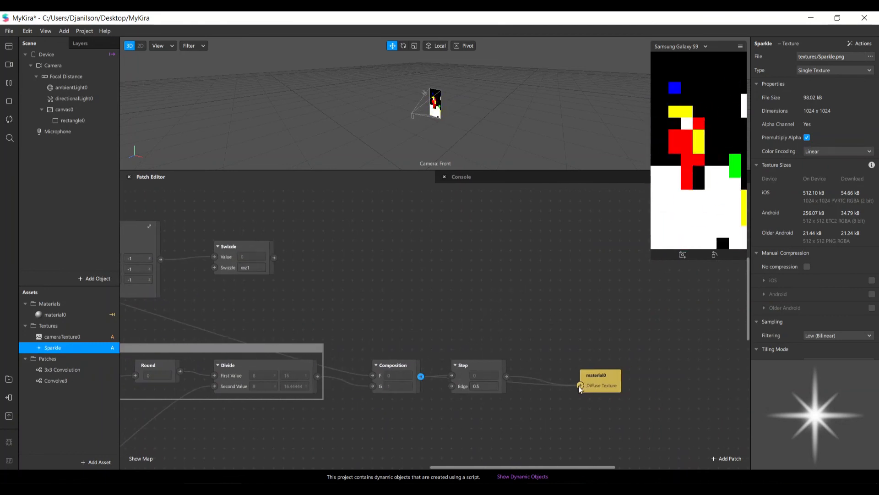
left_click_drag(579, 386, 576, 386)
left_click_drag(482, 365, 513, 323)
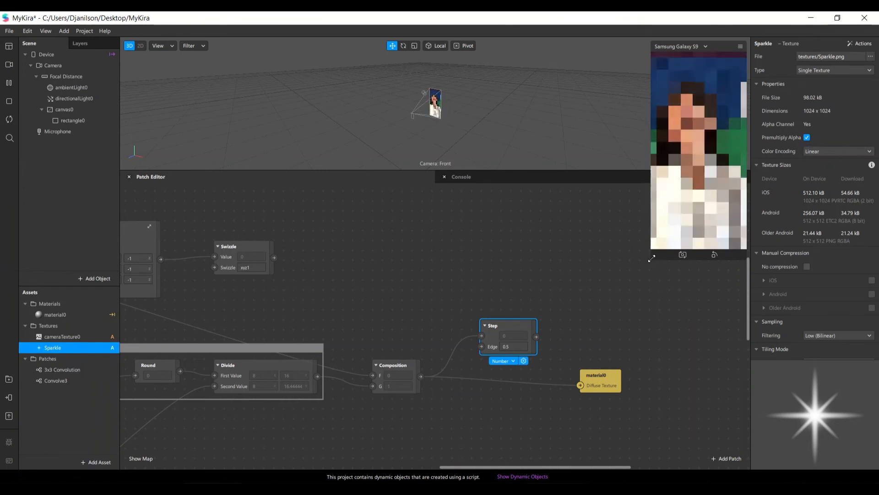
Enlarge the device preview and set the Value patch in the "Number of rows and columns" group to 4
left_click_drag(653, 257, 547, 399)
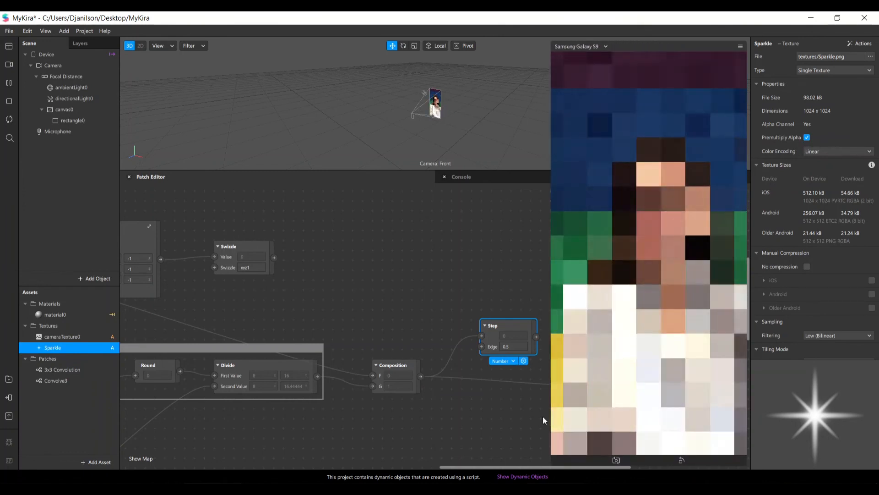
left_click_drag(508, 467, 354, 464)
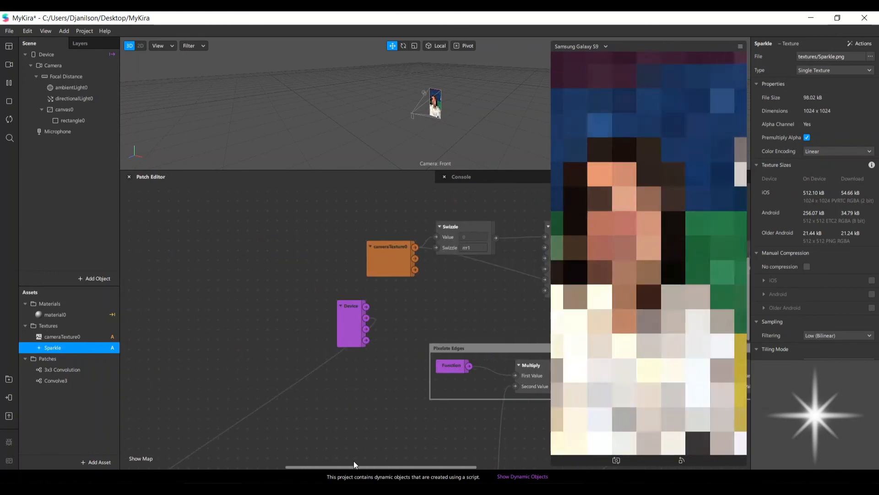
scroll(381, 415, "down", 4)
scroll(381, 415, "down", 1)
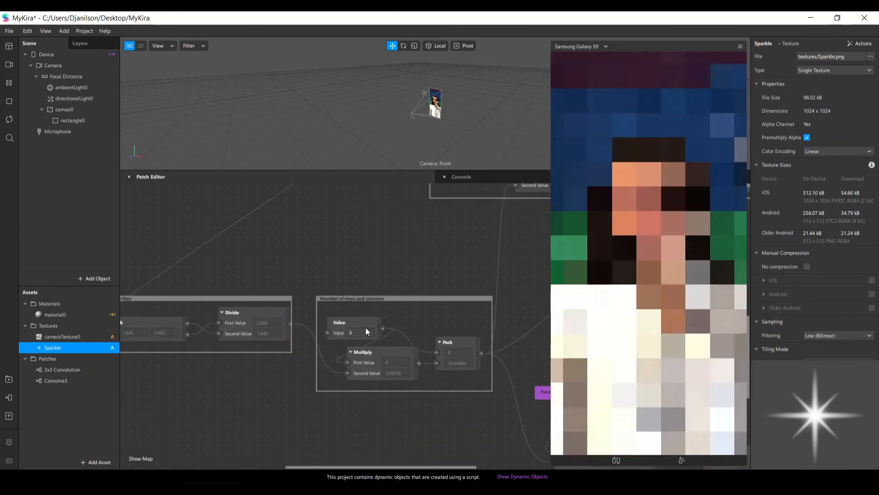
left_click(346, 322)
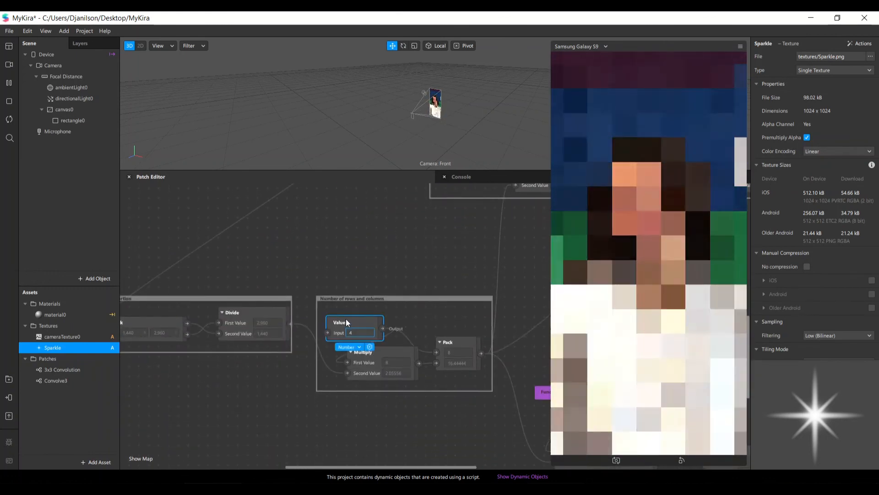
type("4")
key("Return")
left_click_drag(428, 467, 614, 451)
scroll(479, 295, "up", 5)
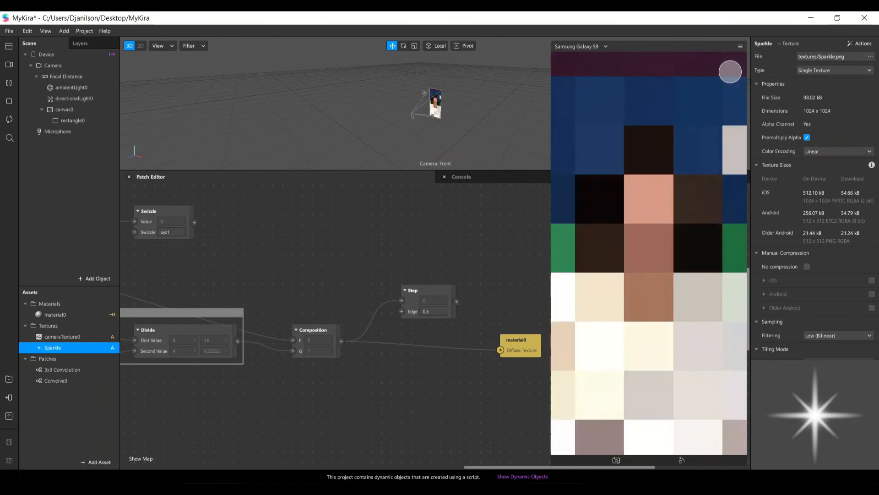
left_click_drag(479, 468, 333, 467)
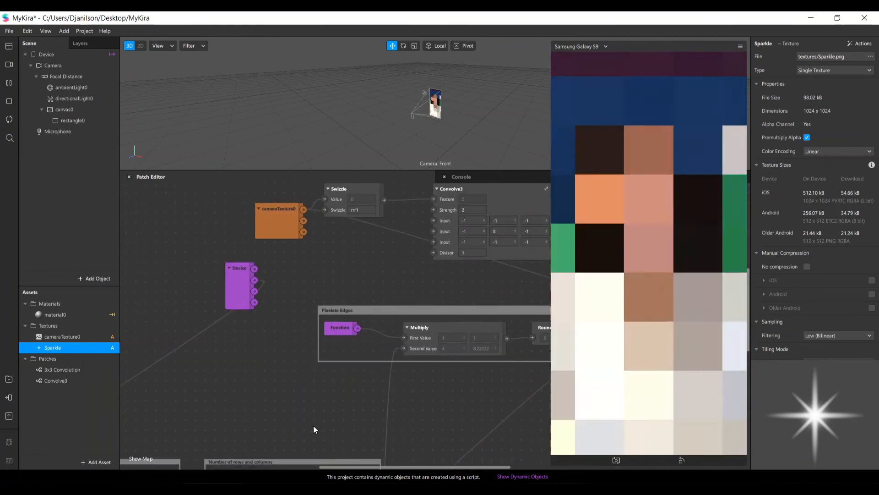
scroll(207, 397, "down", 3)
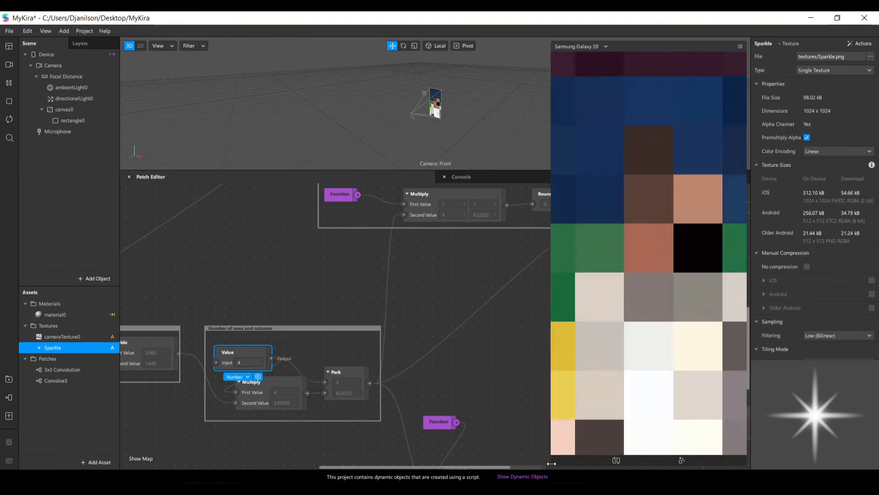
Shrink the device preview and connect the Sparkle Composition's output to material0's Diffuse Texture, moving material0 between the two patch chains
left_click_drag(562, 456, 598, 427)
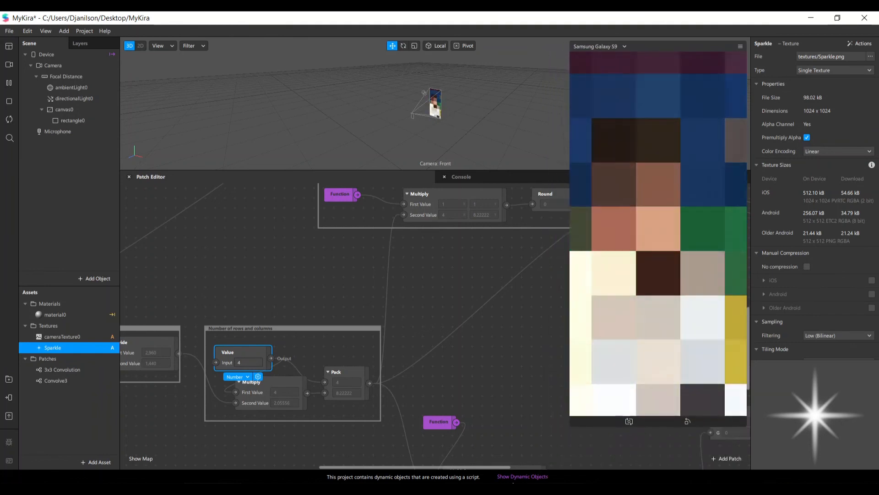
left_click_drag(498, 467, 551, 466)
scroll(596, 454, "right", 5)
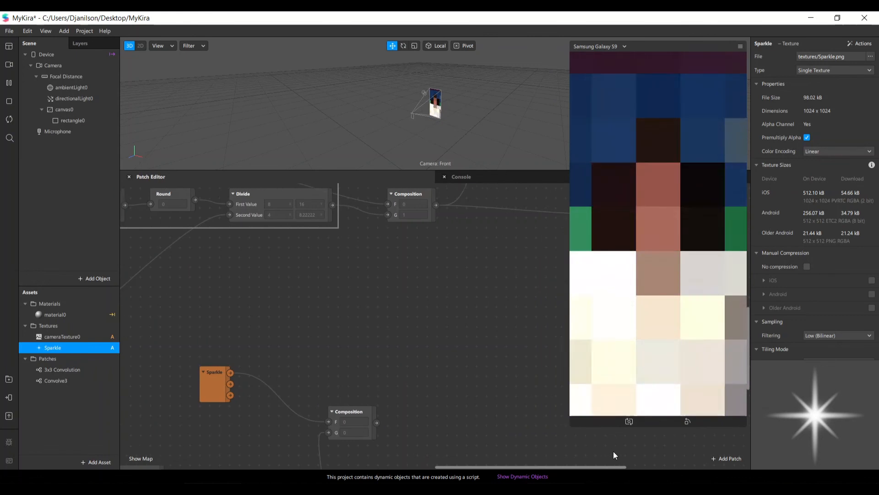
scroll(400, 351, "up", 1)
left_click_drag(454, 468, 478, 466)
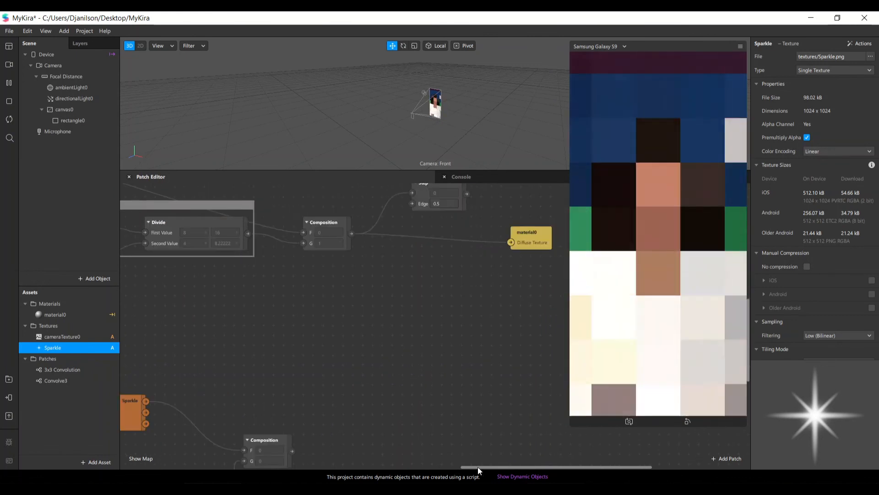
left_click_drag(429, 186, 429, 206)
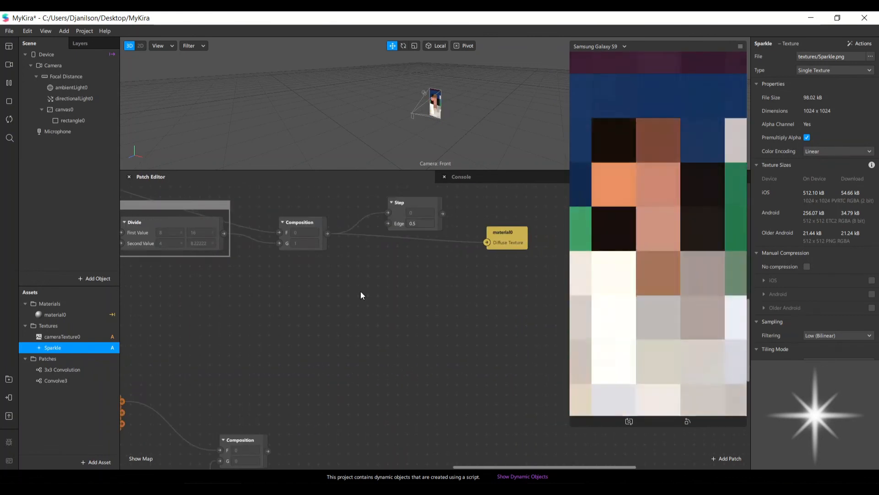
left_click_drag(267, 451, 448, 400)
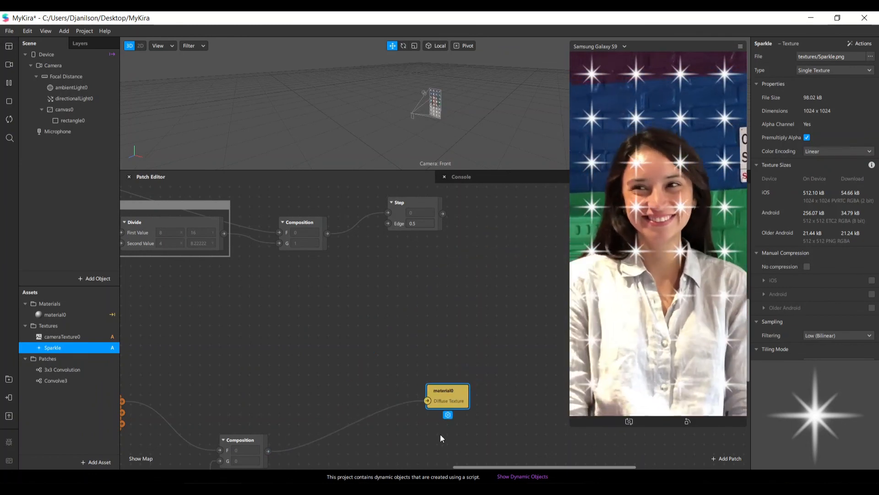
left_click_drag(443, 391, 533, 301)
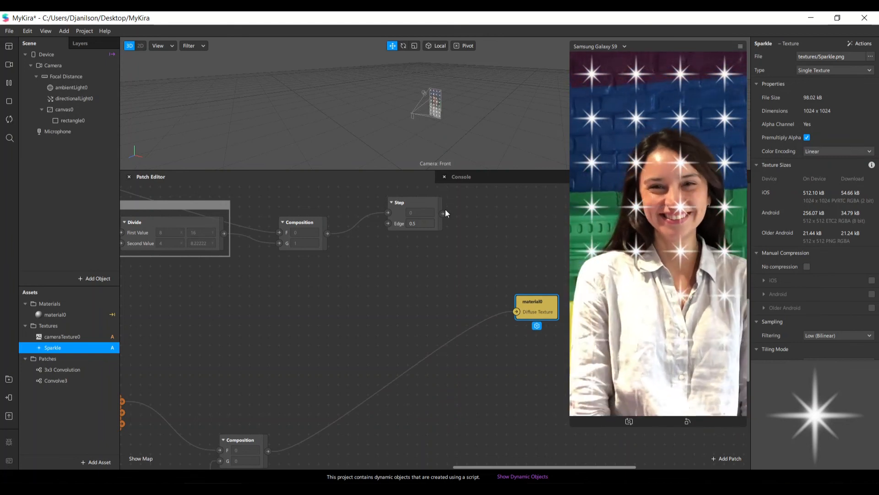
Feed material0's Diffuse Texture from the Step output, switch it to the pixelation Composition's output, and move material0 below the Step patch
left_click_drag(443, 213, 517, 311)
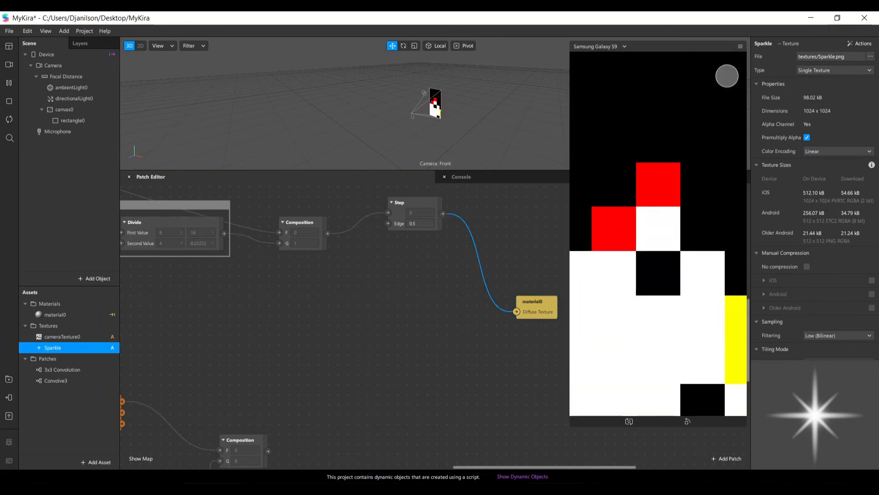
left_click_drag(328, 233, 516, 312)
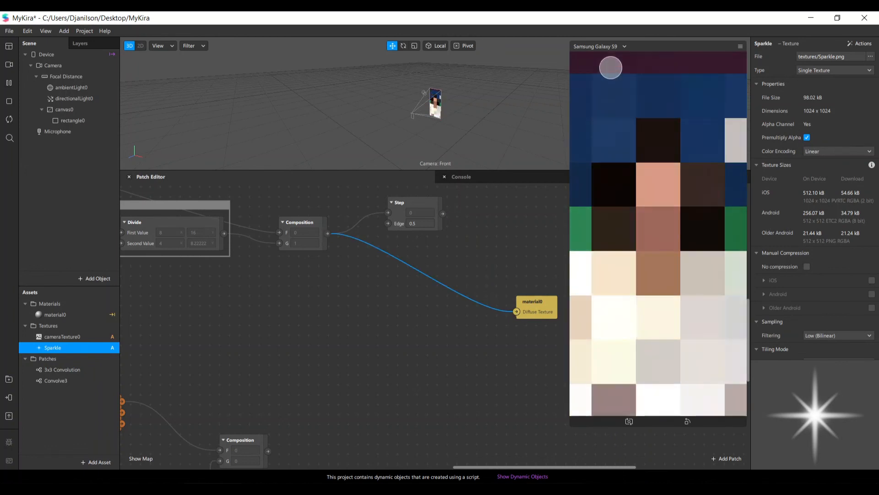
left_click(366, 317)
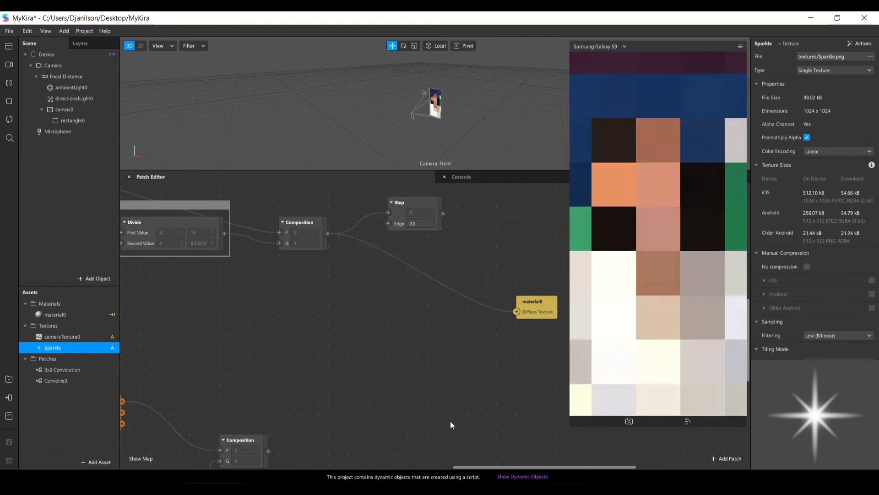
left_click_drag(532, 300, 334, 374)
scroll(403, 358, "up", 1)
scroll(403, 358, "up", 1)
left_click_drag(359, 441, 419, 409)
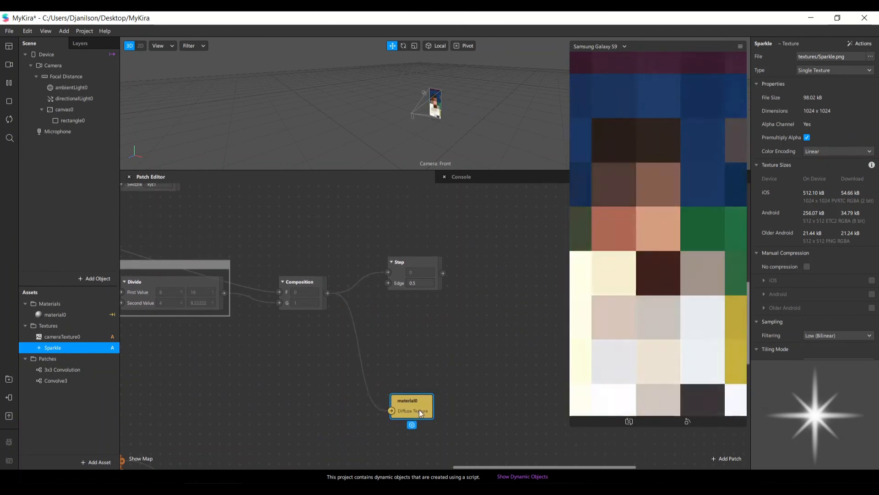
Connect the xyz1 Swizzle output to the pixelation Composition's F input, and the Step output to material0's Diffuse Texture
left_click_drag(462, 466, 427, 468)
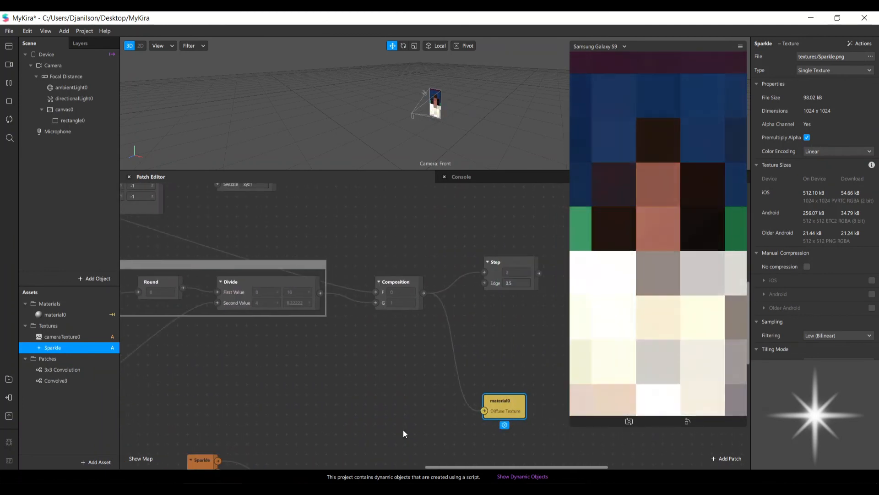
scroll(353, 359, "up", 2)
left_click_drag(276, 217, 374, 335)
scroll(515, 412, "down", 1)
left_click_drag(515, 297, 482, 308)
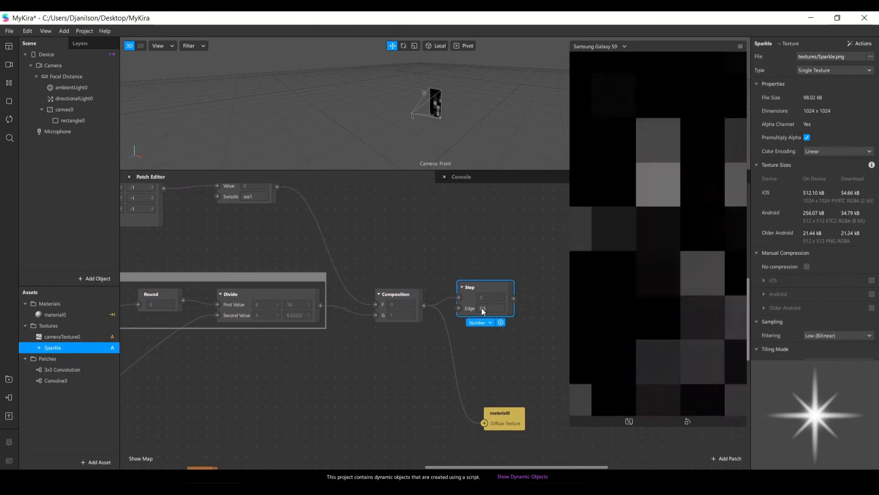
left_click_drag(500, 425, 559, 405)
left_click_drag(508, 295, 544, 403)
Move material0 closer to the Sparkle chain and connect the Sparkle Composition's output to its Diffuse Texture
scroll(515, 416, "down", 2)
scroll(513, 418, "down", 2)
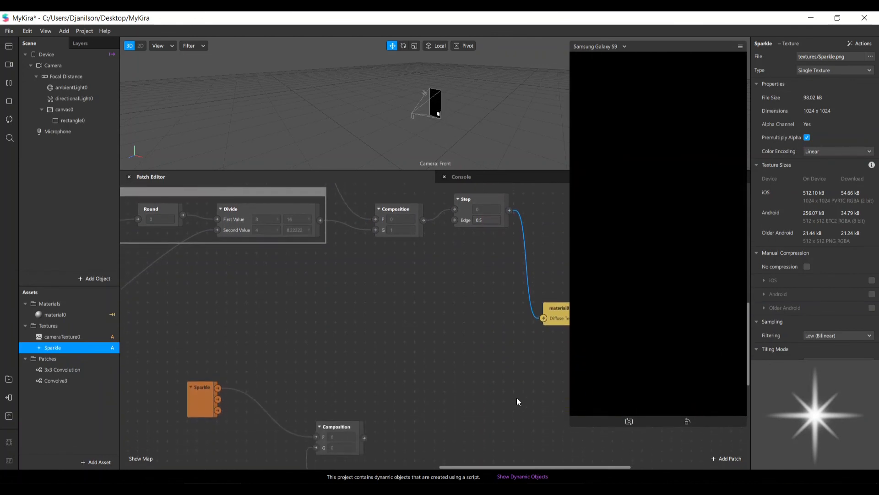
left_click_drag(550, 326, 503, 373)
scroll(422, 453, "down", 2)
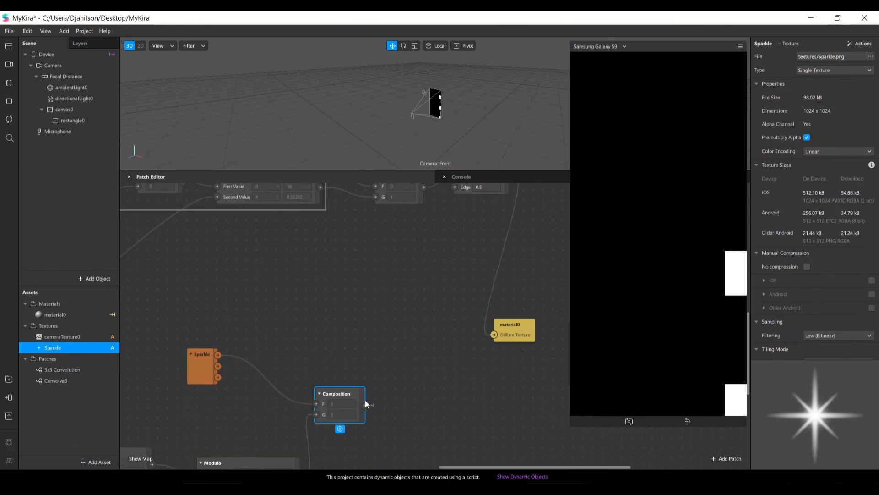
left_click_drag(364, 404, 495, 335)
Rearrange the Function and Multiply patches of the Sparkle tiling chain to make room for another patch between them
left_click_drag(512, 467, 470, 460)
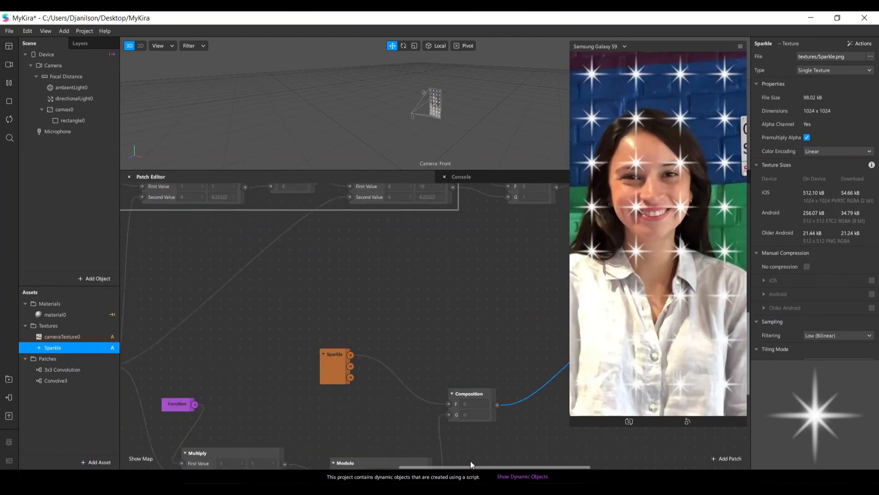
scroll(358, 375, "down", 4)
scroll(369, 372, "down", 3)
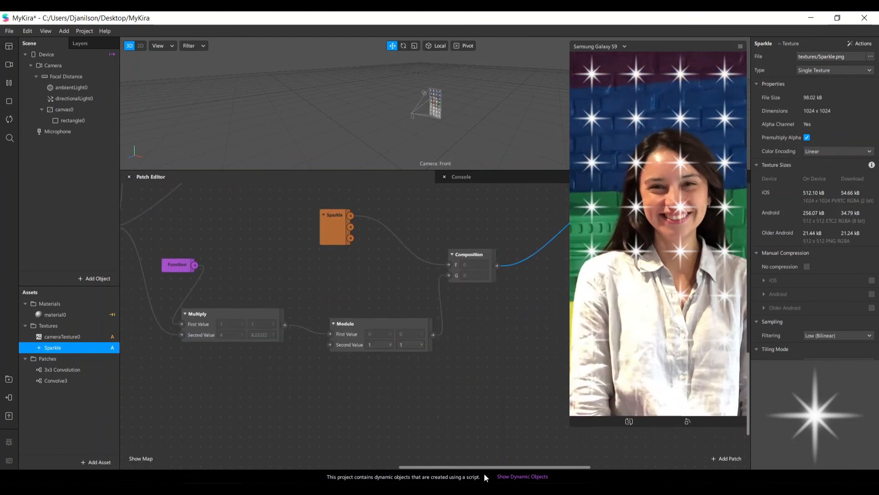
mouse_move(485, 466)
left_mouse_down()
mouse_move(439, 458)
mouse_move(474, 453)
left_mouse_up()
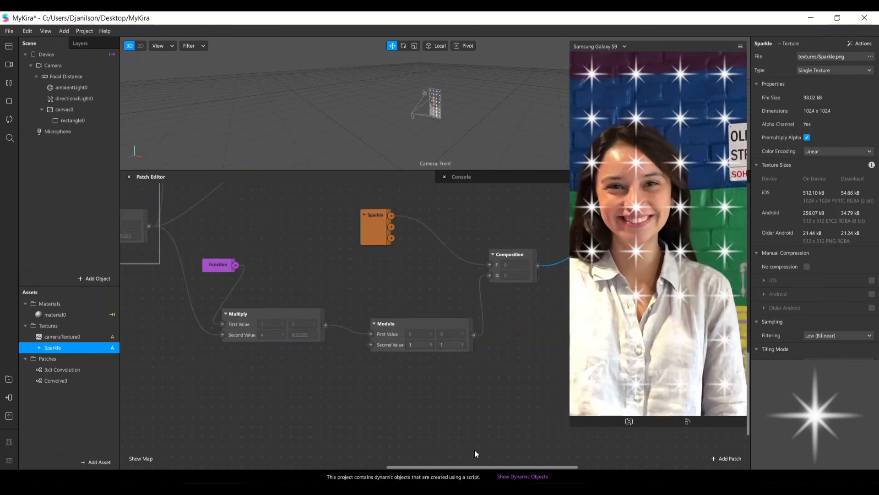
scroll(226, 362, "up", 1)
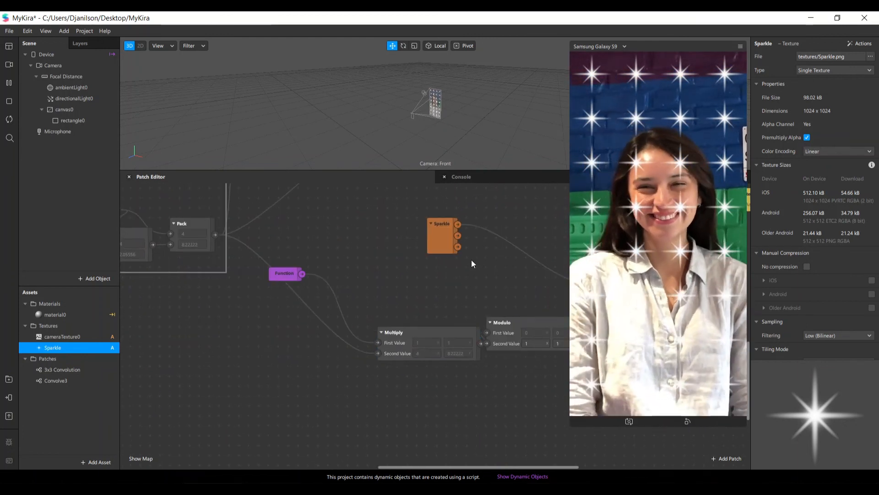
left_click_drag(392, 334, 381, 334)
left_click_drag(284, 273, 304, 245)
scroll(175, 375, "left", 1)
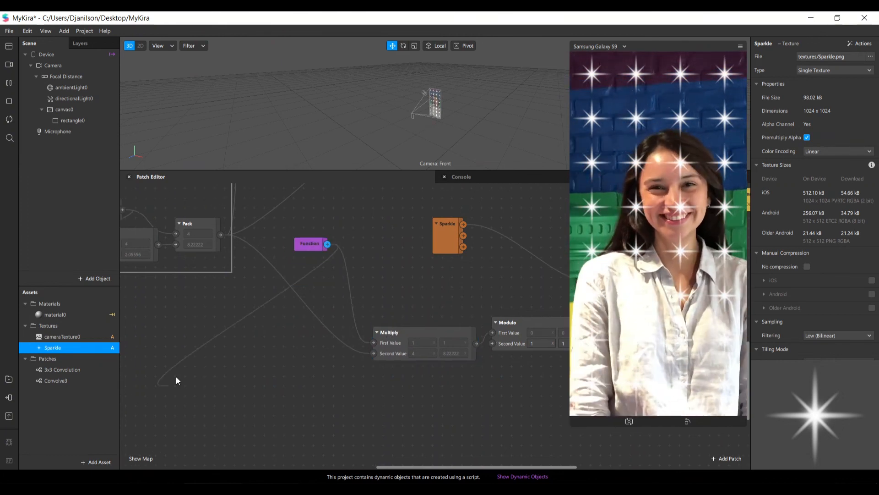
Create an Add patch with the Function output as its First Value and set its type to Vector 2
double_click(275, 343)
type("add")
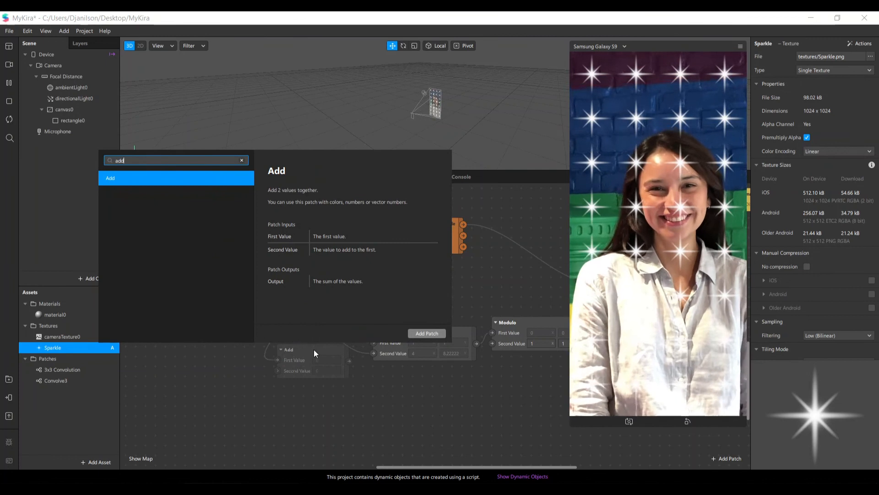
key("Return")
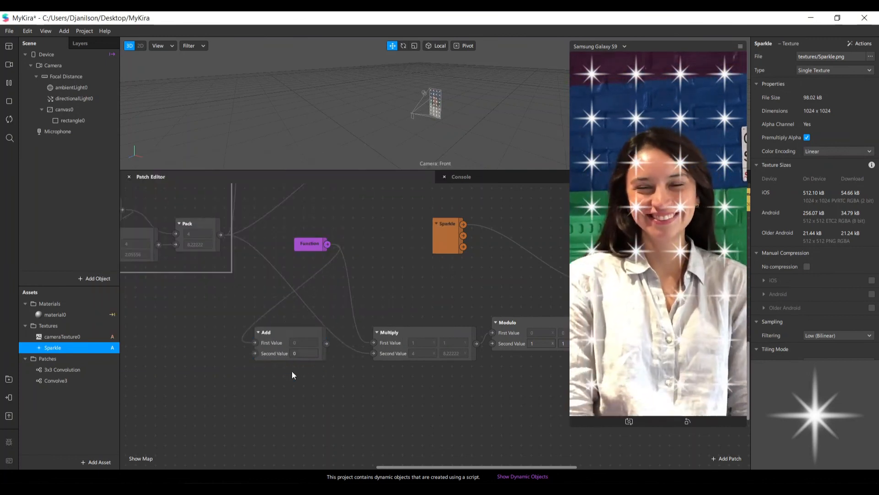
left_click(285, 357)
left_click(284, 367)
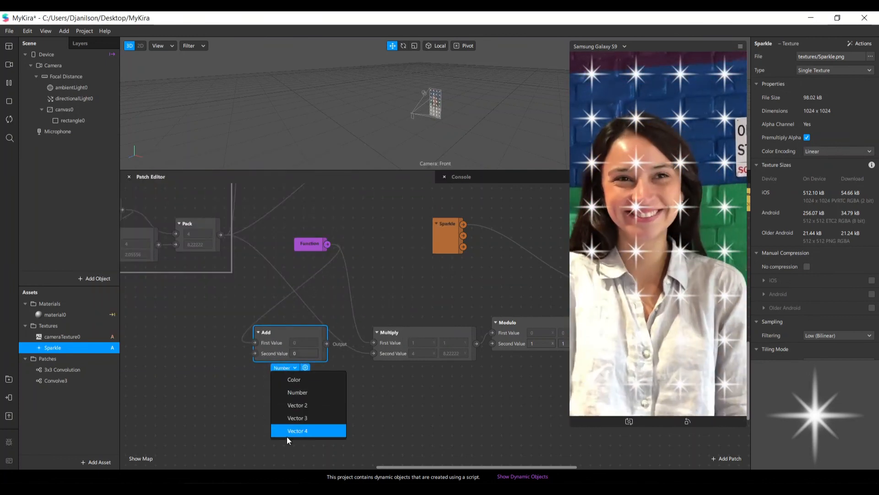
left_click(295, 406)
Place the Add patch between Function and Multiply and connect its output to Multiply's First Value
left_click_drag(278, 333, 219, 332)
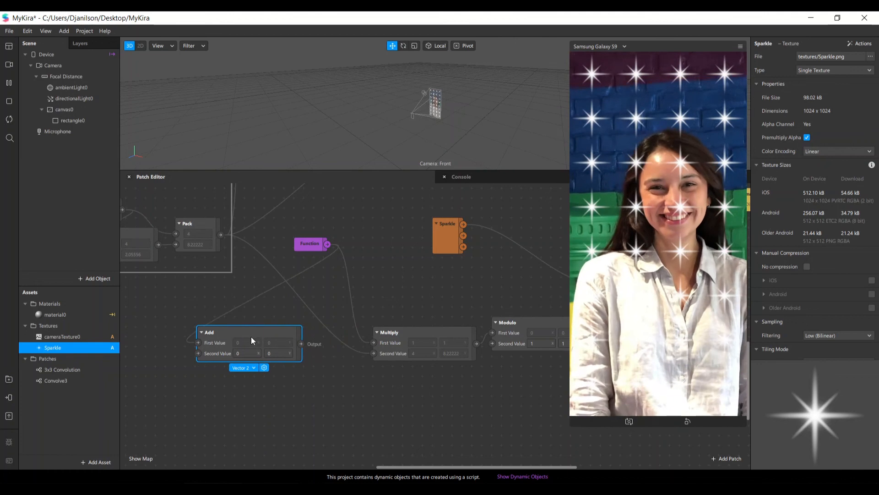
left_click_drag(361, 343, 381, 344)
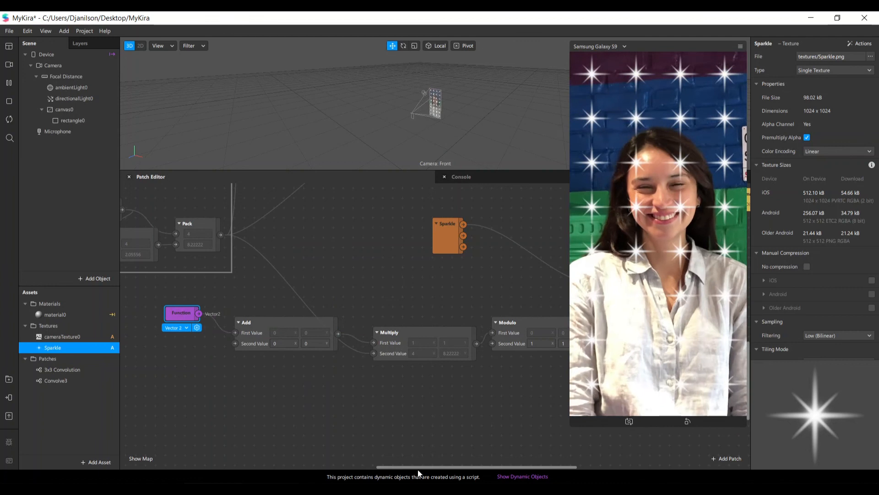
left_click_drag(405, 467, 384, 466)
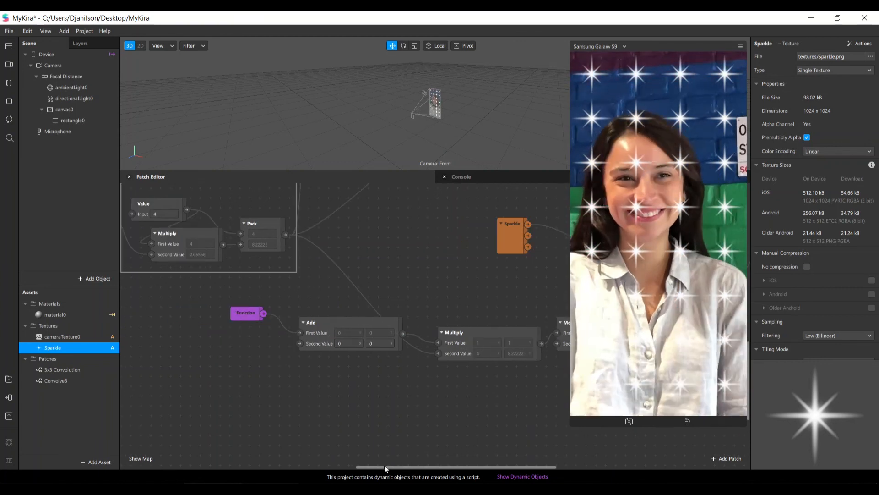
left_click_drag(306, 344, 296, 364)
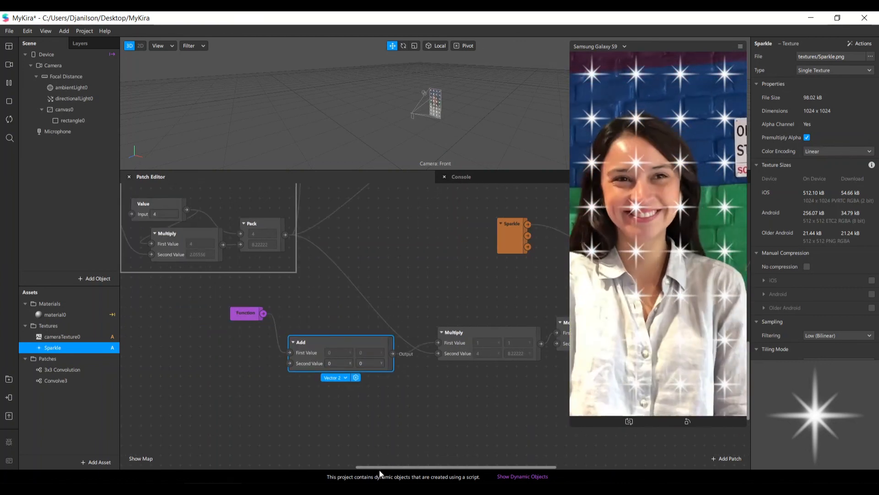
Create a Divide patch near the Add patch and set its type to Vector 2
left_click_drag(379, 467, 356, 467)
double_click(263, 357)
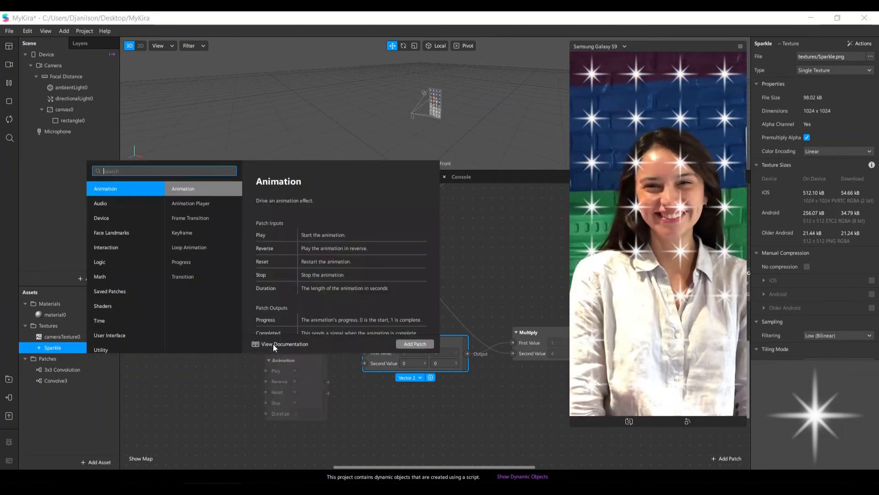
type("div")
key("Return")
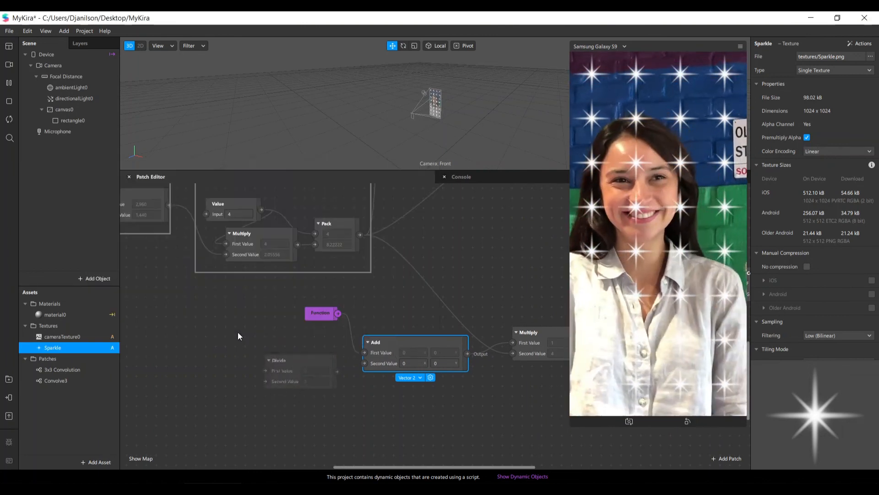
left_click(309, 360)
left_click(295, 397)
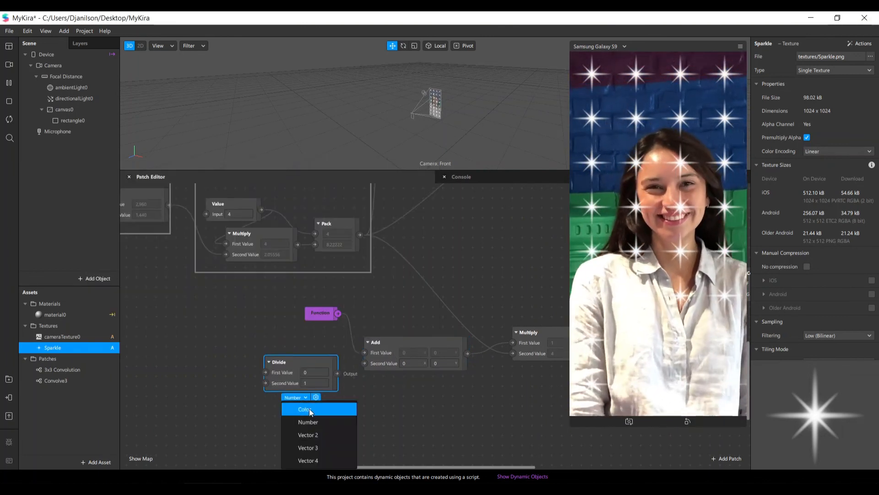
left_click(326, 435)
Set both components of the Divide patch's First Value to 0.5 and align the patch beside Add
left_click_drag(315, 367, 273, 353)
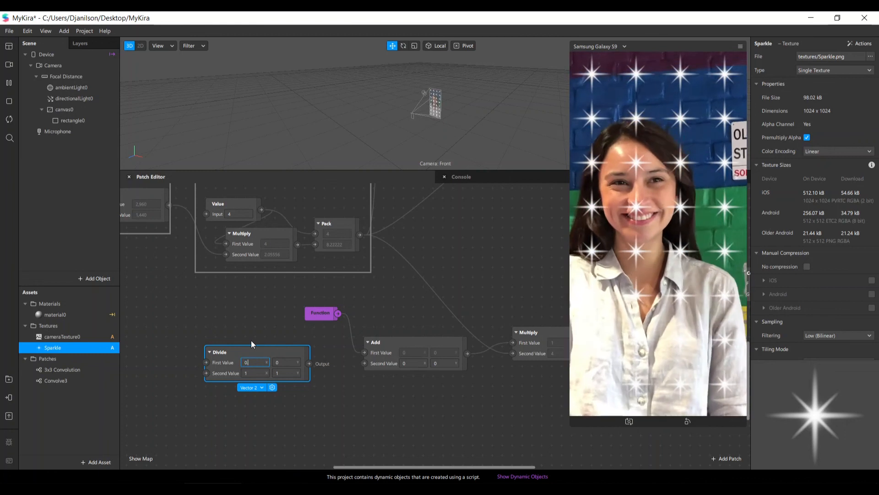
type("5")
left_click(284, 362)
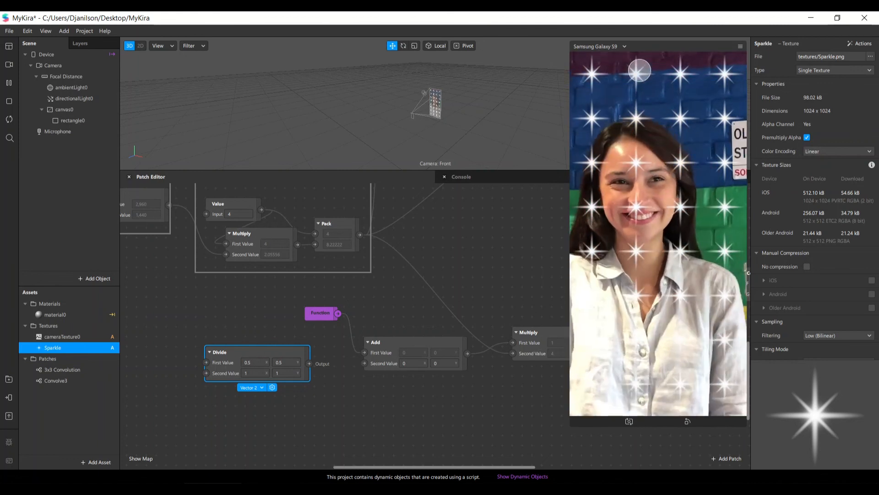
left_click_drag(280, 353, 267, 341)
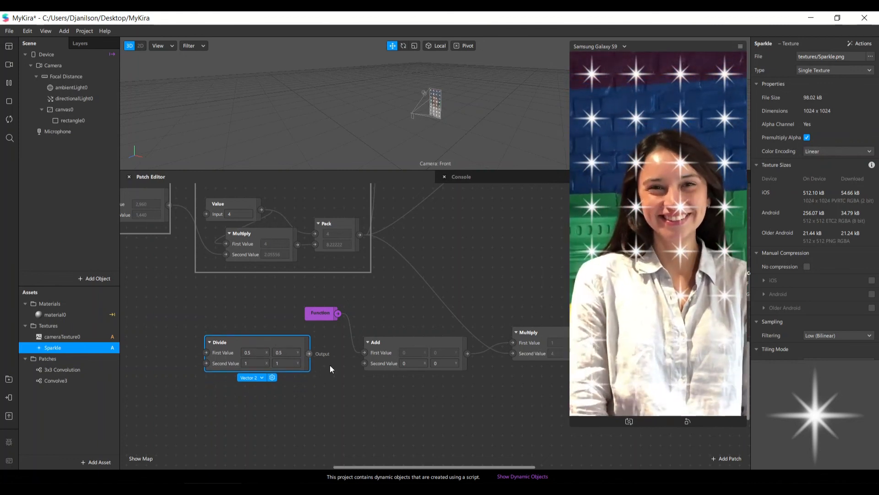
Move the Divide patch closer to Add and connect the rows-and-columns Pack output to its Second Value
left_click_drag(391, 471, 372, 474)
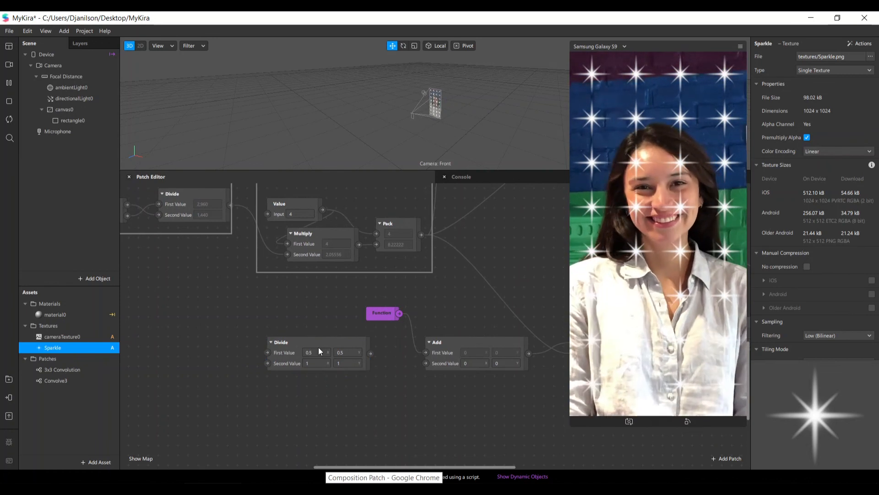
mouse_move(318, 347)
left_mouse_down()
mouse_move(334, 343)
mouse_move(326, 345)
left_mouse_up()
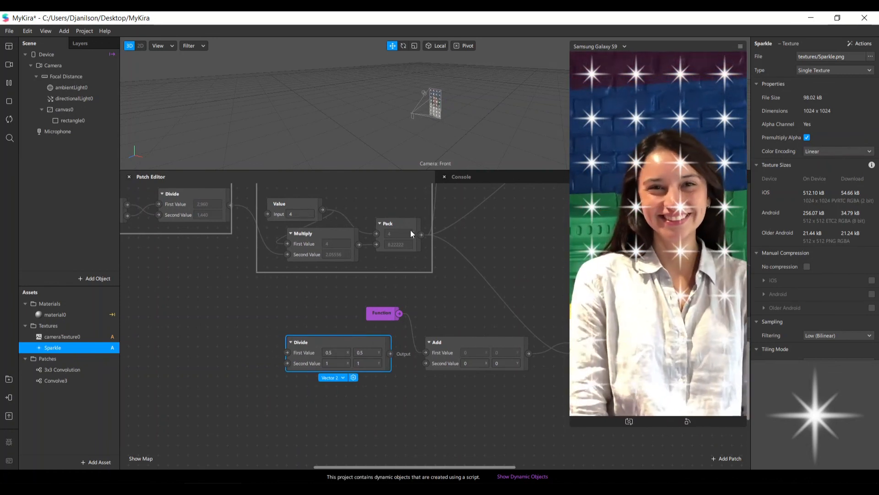
left_click_drag(421, 235, 284, 363)
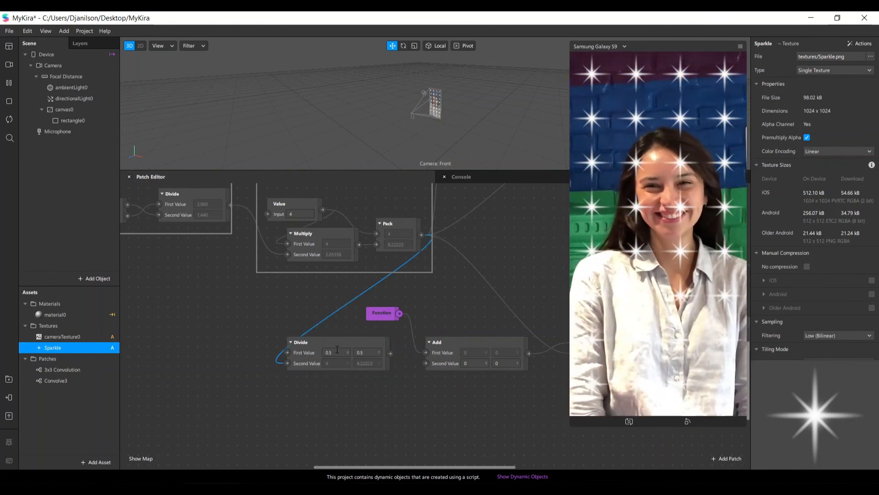
Move the Divide patch down and away from Add, and connect its output to Add's Second Value
left_click_drag(346, 350, 425, 355)
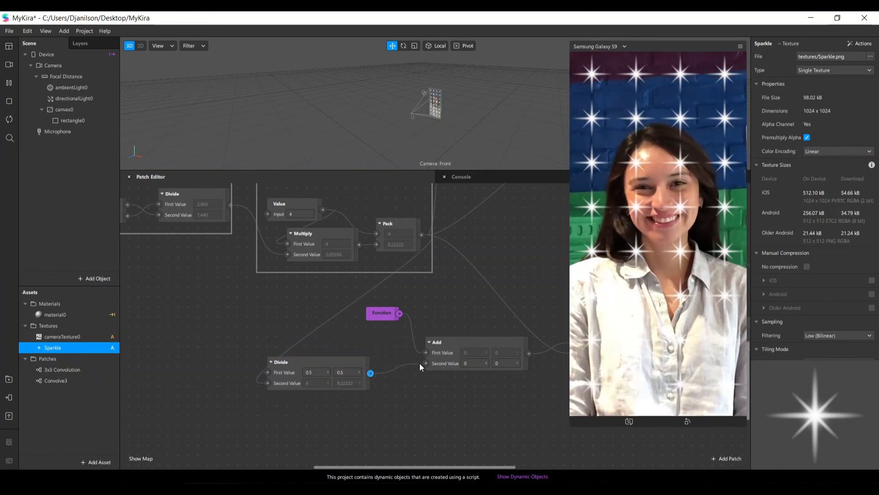
left_click_drag(424, 363, 425, 363)
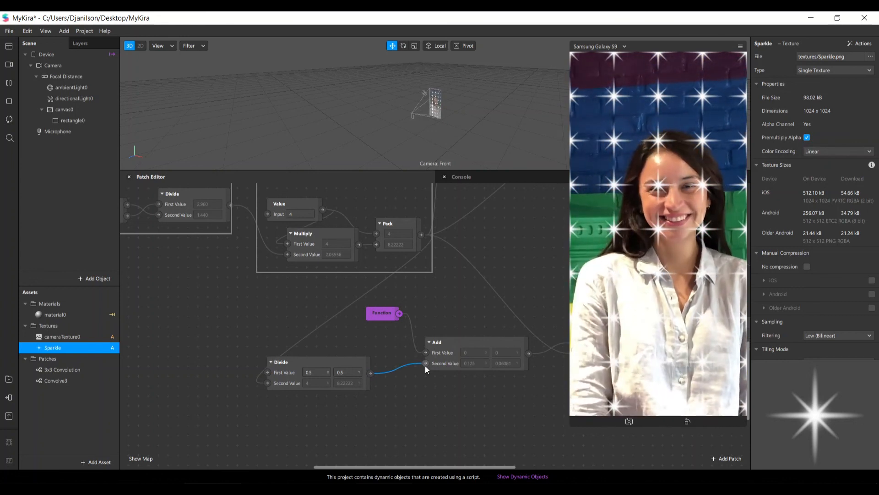
mouse_move(426, 364)
left_mouse_down()
mouse_move(413, 351)
mouse_move(367, 389)
mouse_move(382, 382)
mouse_move(448, 432)
mouse_move(425, 388)
mouse_move(426, 364)
left_mouse_up()
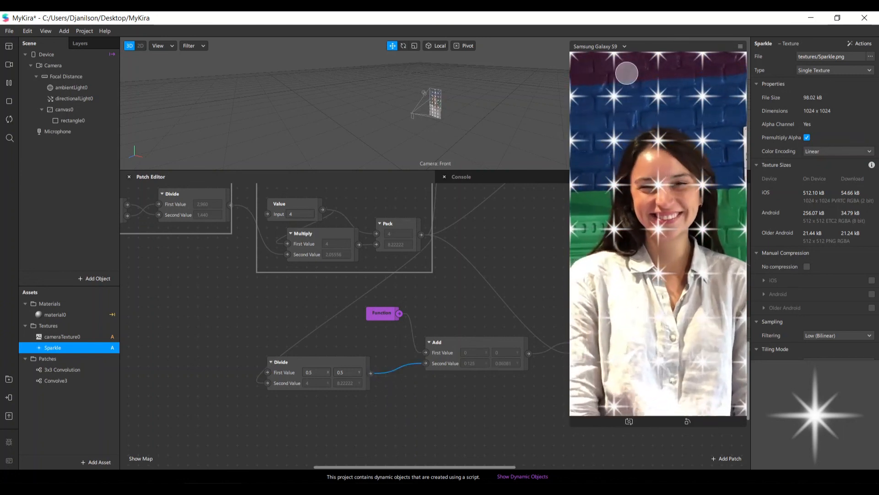
Preview the Step output through material0's Diffuse Texture, and reconnect the Sparkle Composition output to that input
left_click_drag(520, 412, 426, 456)
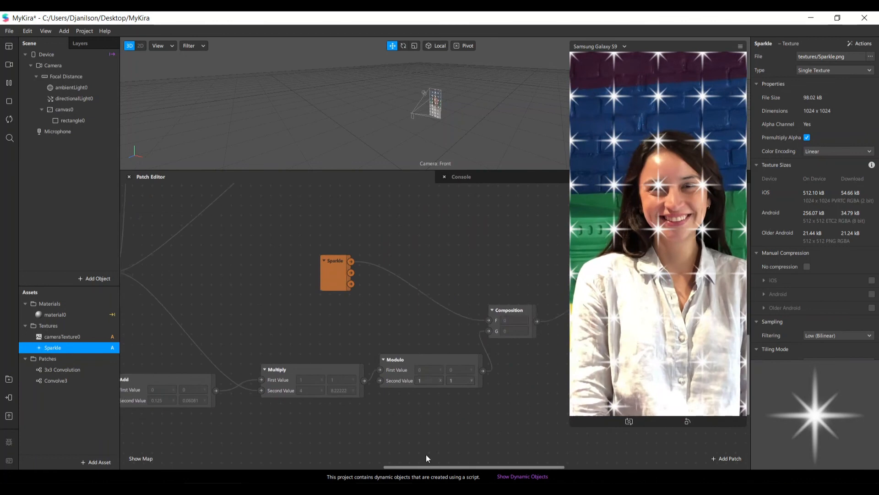
scroll(481, 365, "up", 5)
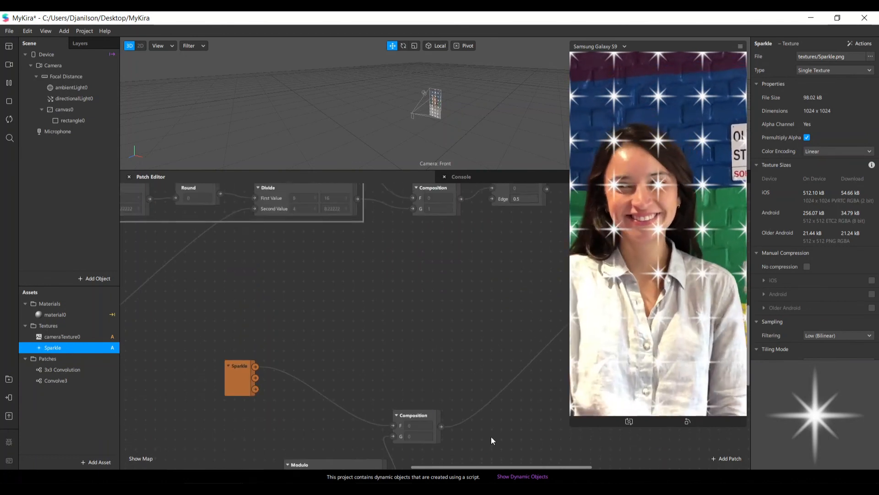
left_click_drag(483, 469, 536, 467)
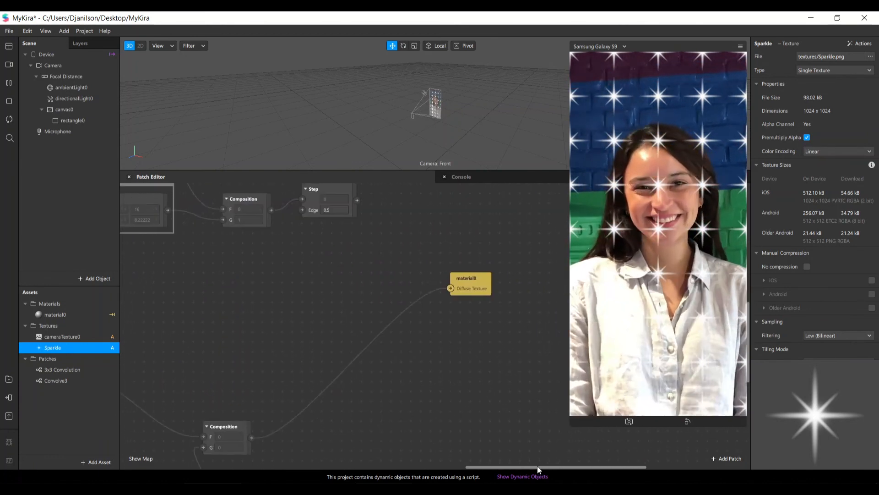
left_click_drag(360, 200, 453, 288)
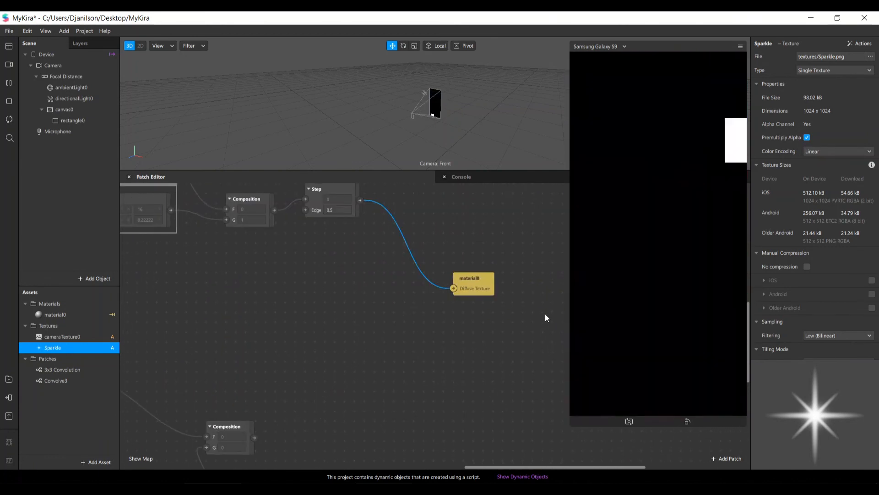
left_click(359, 202)
scroll(400, 339, "down", 2)
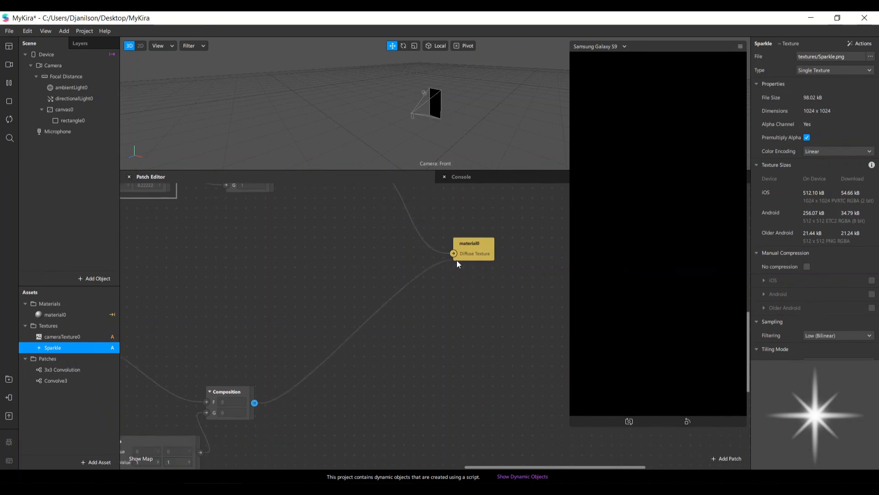
Arrange the patches with Step just above the Sparkle Composition and material0 farther along, leaving space between them
left_click_drag(461, 251, 439, 344)
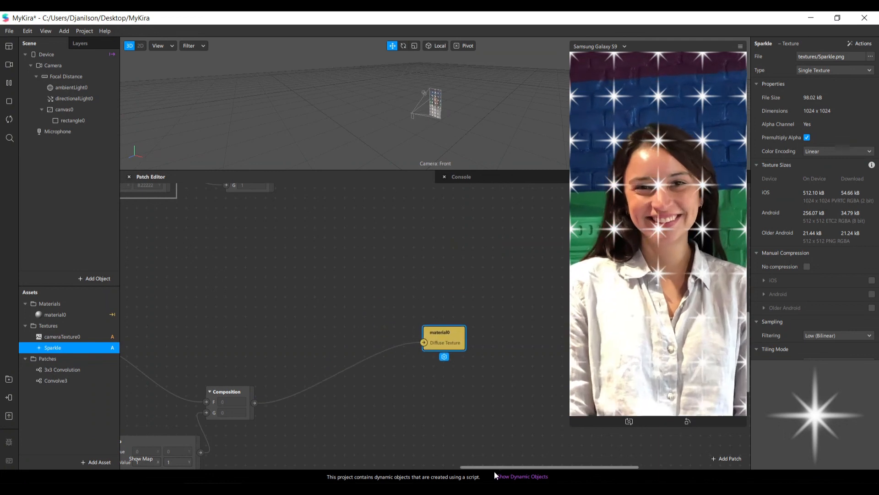
mouse_move(477, 468)
left_mouse_down()
mouse_move(450, 468)
mouse_move(461, 468)
left_mouse_up()
scroll(490, 333, "up", 2)
left_click(490, 333)
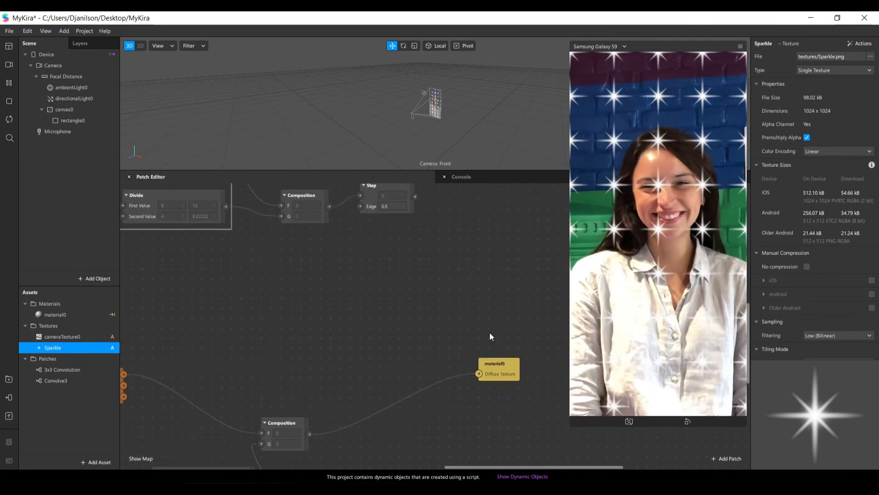
left_click_drag(496, 369, 566, 291)
left_click_drag(369, 188, 331, 330)
left_click_drag(286, 429, 326, 400)
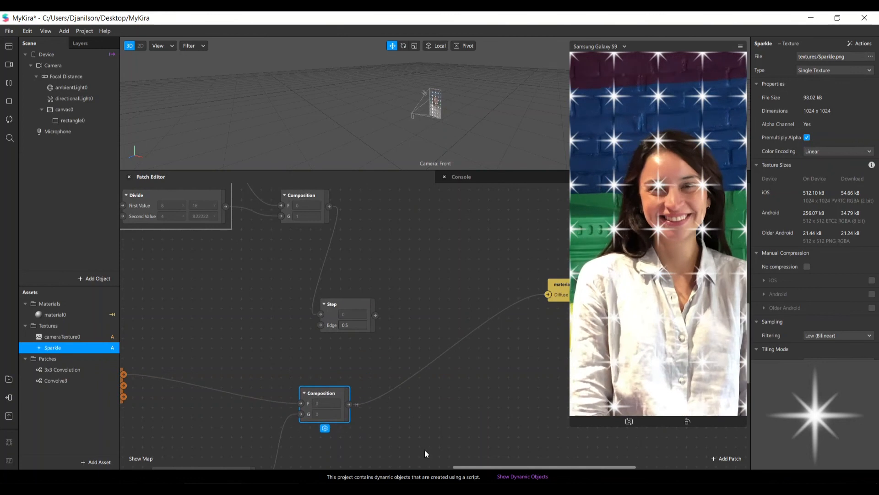
left_click_drag(466, 467, 488, 468)
left_click_drag(512, 300, 539, 318)
Create a Multiply patch from the Step output and connect the Sparkle Composition output to its Second Value
left_click_drag(298, 315, 354, 331)
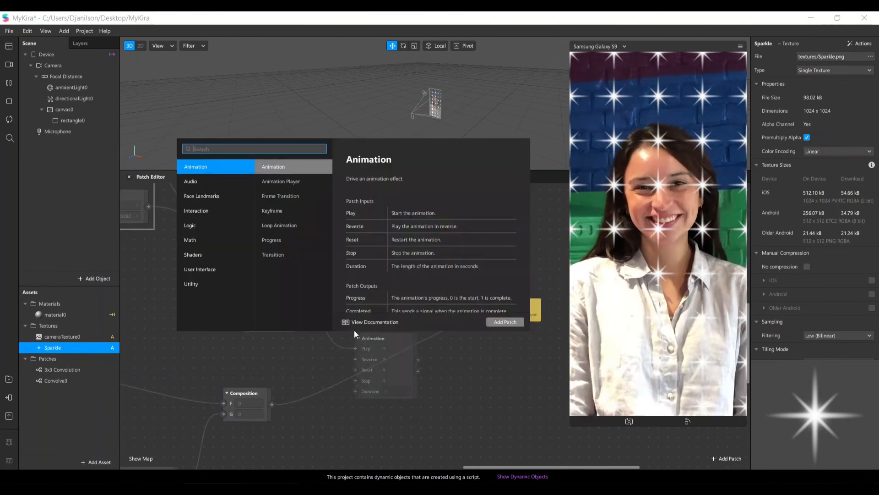
type("mult")
key("Return")
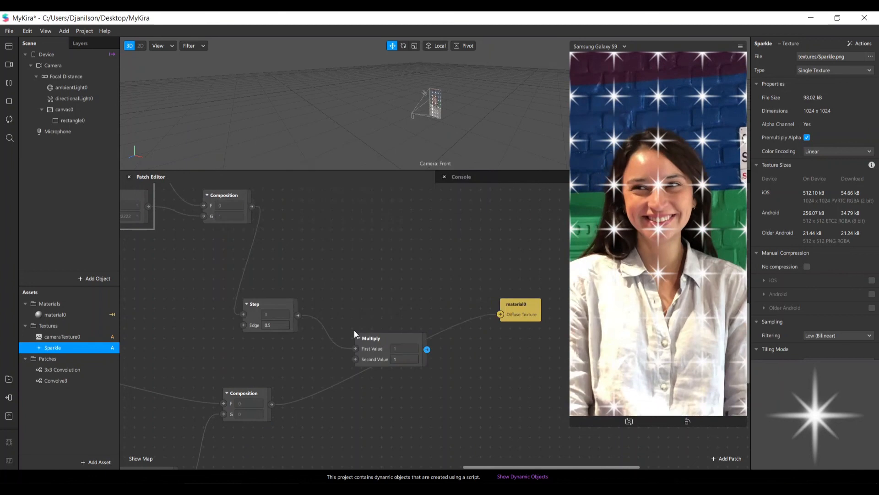
left_click_drag(272, 404, 353, 360)
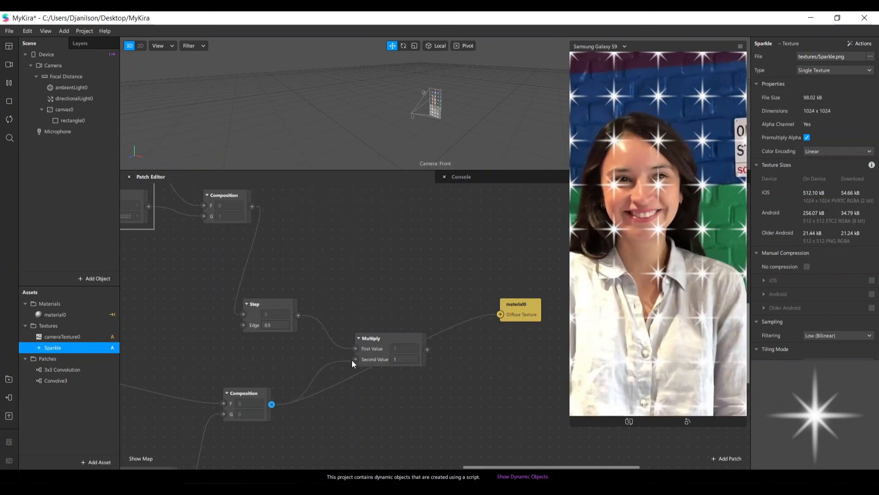
Compare the Step and Sparkle Composition outputs by connecting each in turn to material0's Diffuse Texture
left_click_drag(517, 318, 507, 288)
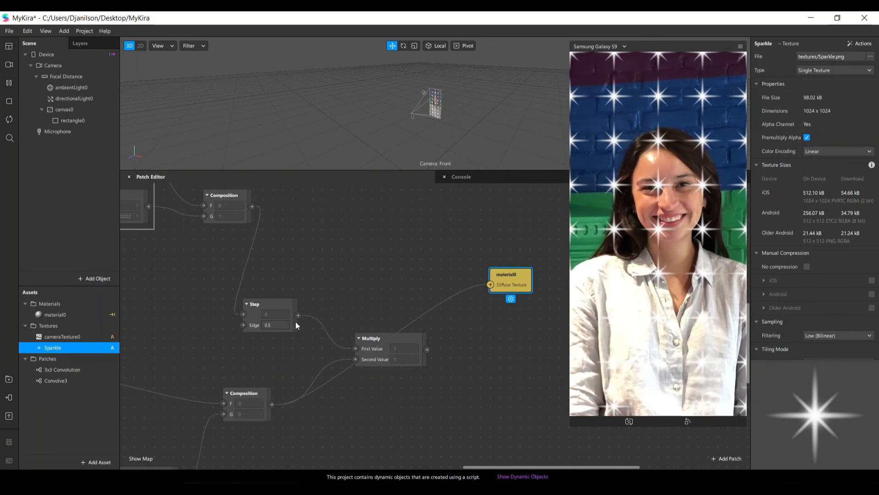
left_click_drag(298, 315, 490, 285)
left_click_drag(260, 396, 489, 285)
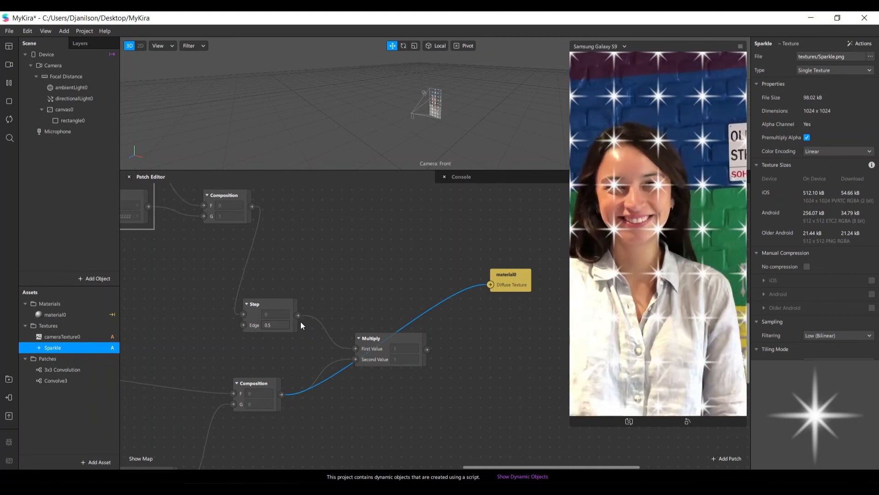
left_click_drag(501, 288, 521, 338)
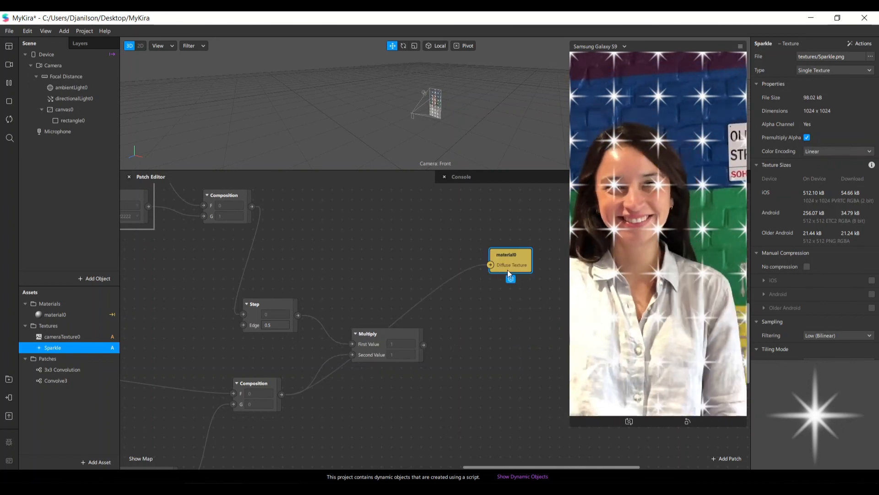
left_click_drag(507, 270, 537, 349)
left_click_drag(298, 315, 521, 344)
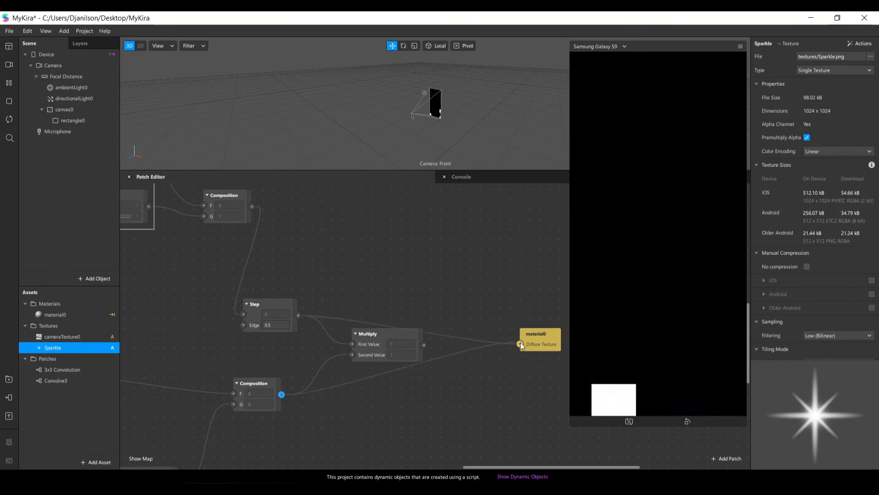
left_click_drag(540, 341, 479, 291)
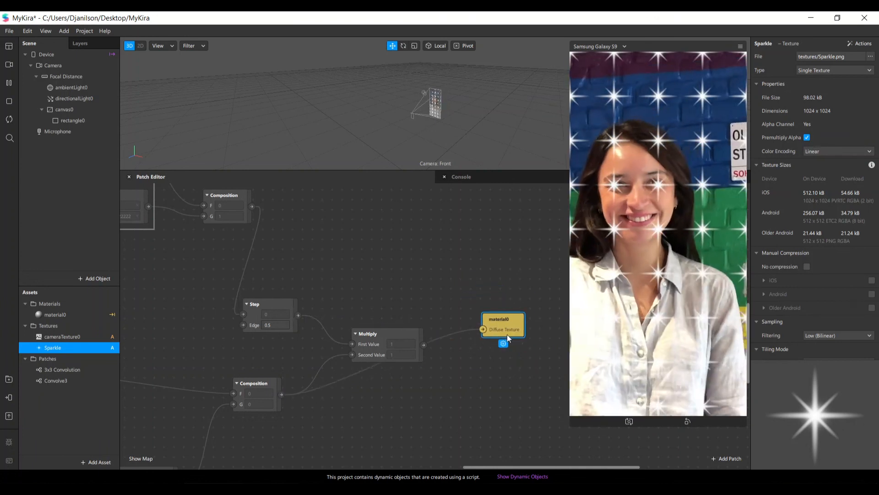
left_click_drag(508, 338, 514, 353)
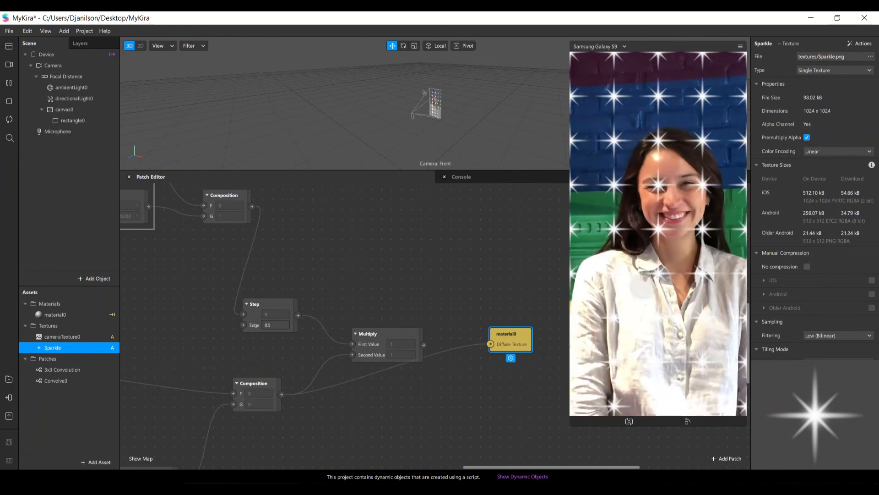
Connect the new Multiply patch's output to material0's Diffuse Texture and line the two patches up
left_click_drag(517, 336, 490, 321)
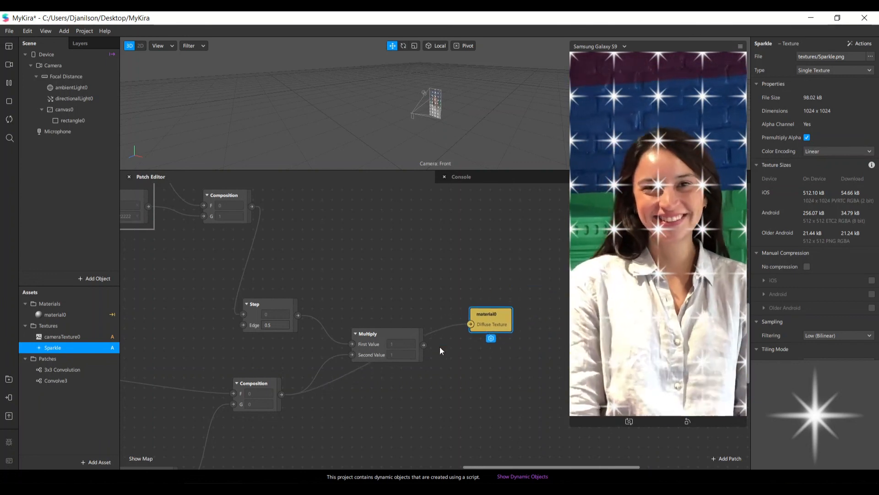
left_click_drag(424, 345, 510, 307)
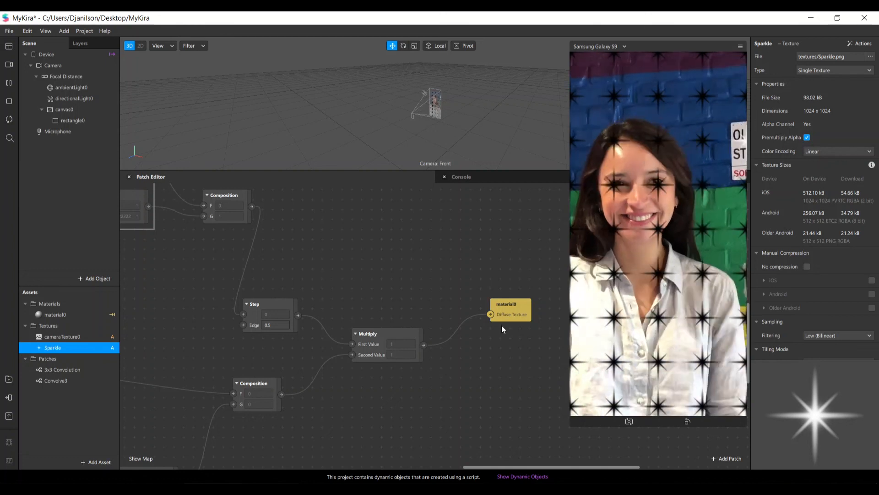
left_click_drag(408, 336, 398, 337)
left_click_drag(524, 326, 479, 338)
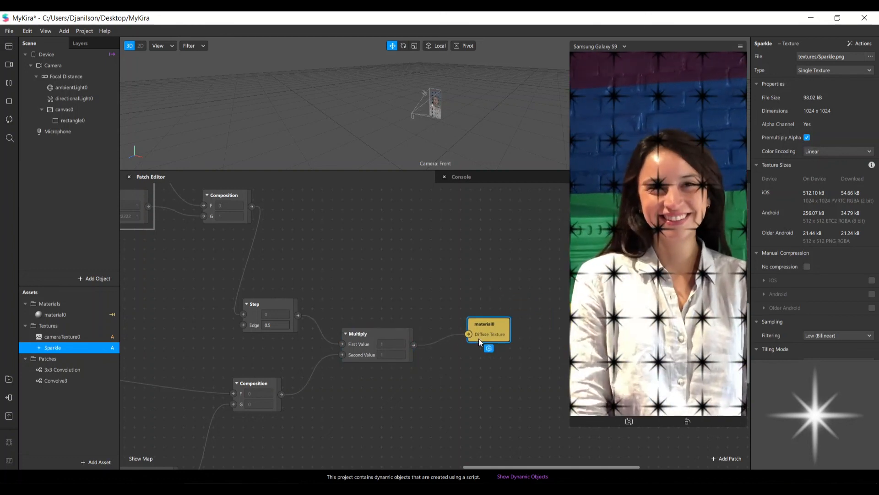
Move material0 farther away from the Multiply patch to free space between them
left_click_drag(298, 316, 479, 330)
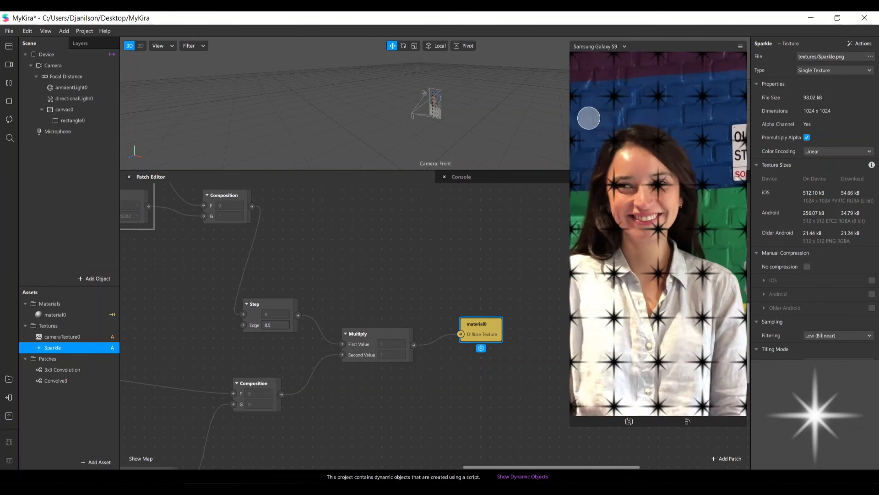
mouse_move(492, 467)
left_mouse_down()
mouse_move(549, 468)
mouse_move(488, 463)
mouse_move(495, 460)
left_mouse_up()
left_click(537, 436)
left_click_drag(409, 347, 438, 316)
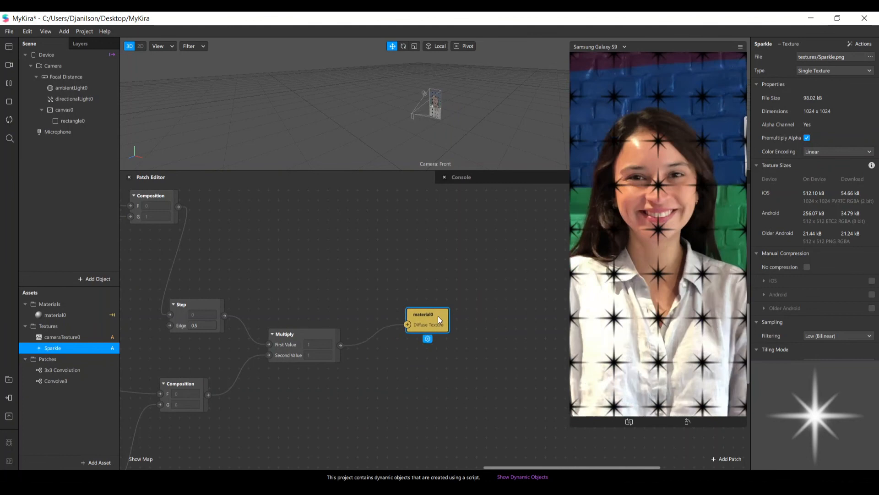
left_click_drag(521, 277, 521, 280)
left_click(312, 340)
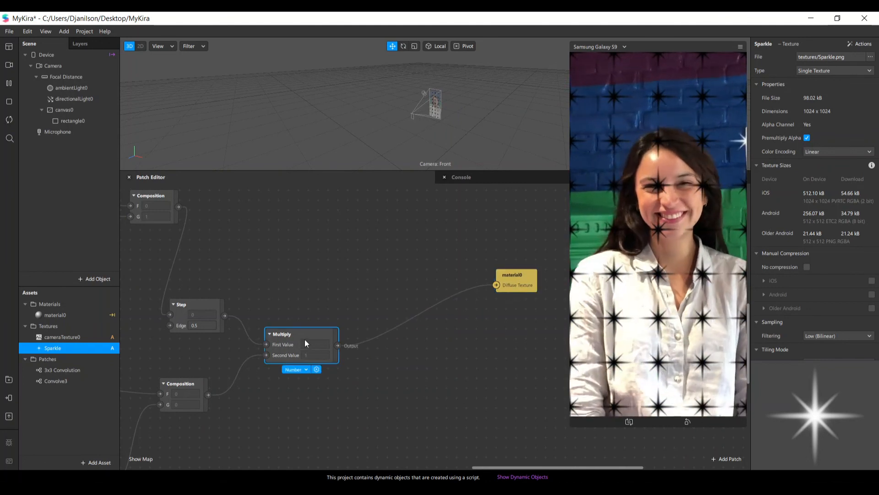
Create an Unpack patch from the Multiply output and set its type to Vector 4
left_click_drag(341, 346, 390, 301)
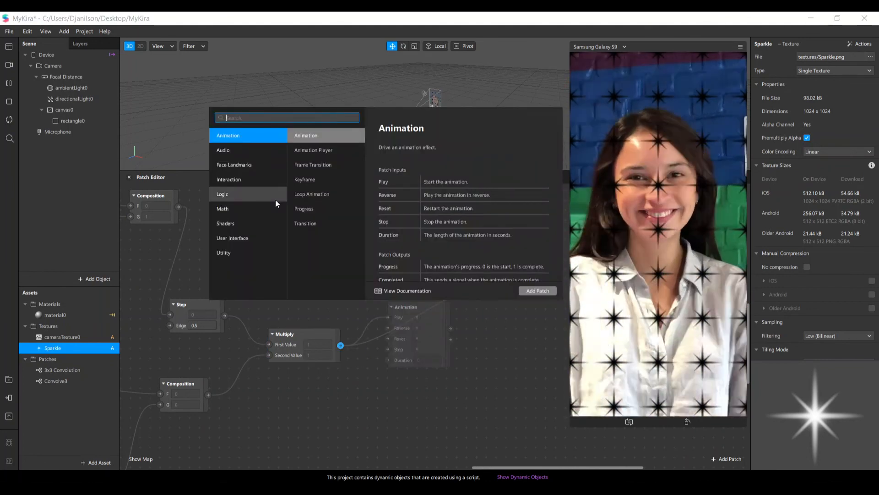
type("unpa k")
key("BackSpace")
key("BackSpace")
type("ck")
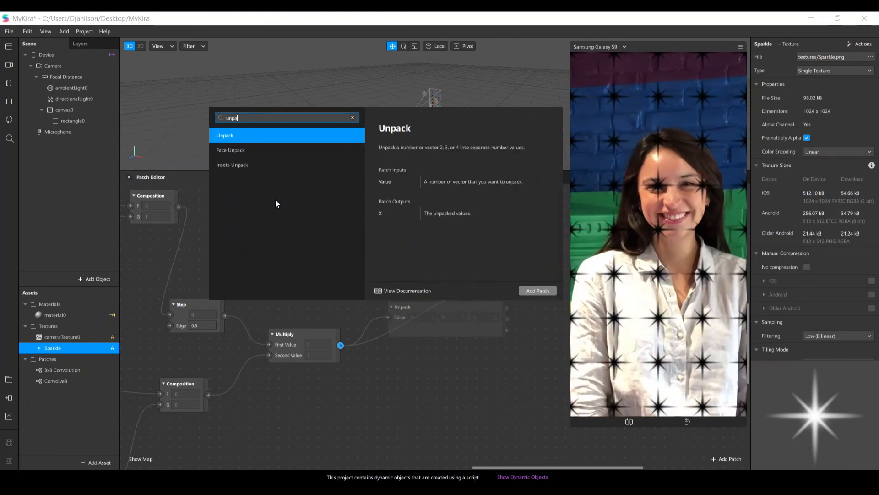
key("Return")
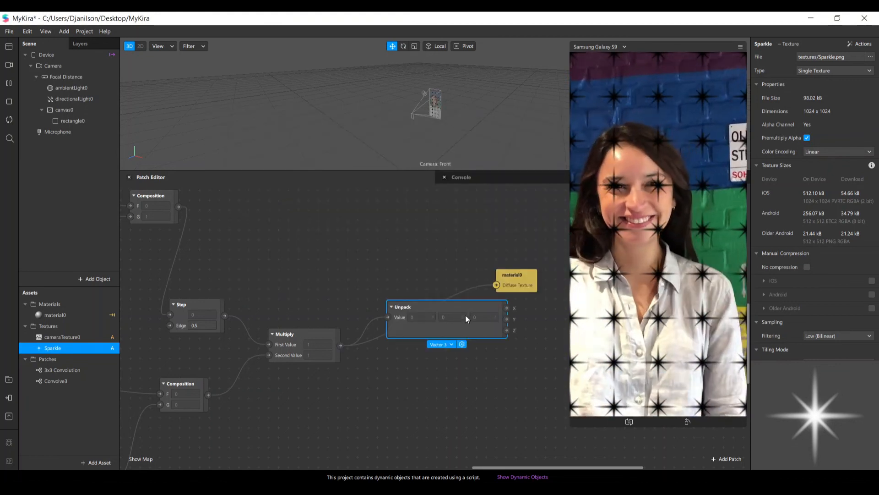
left_click(452, 344)
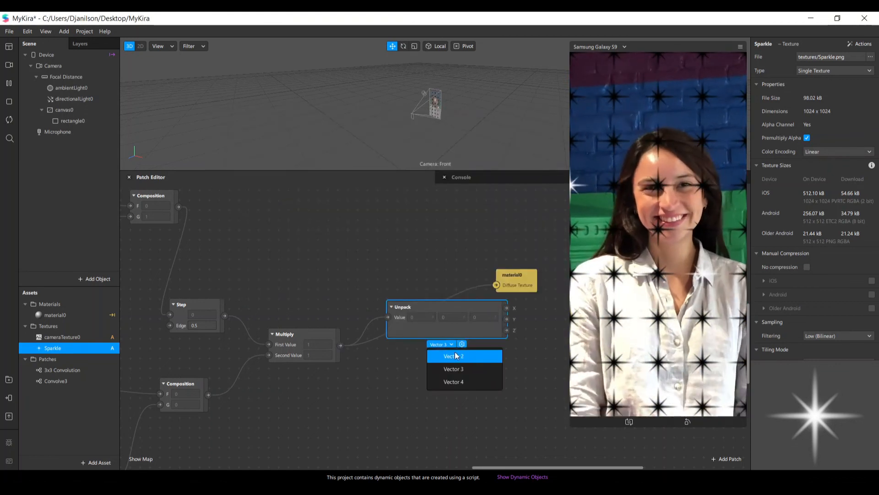
left_click(469, 383)
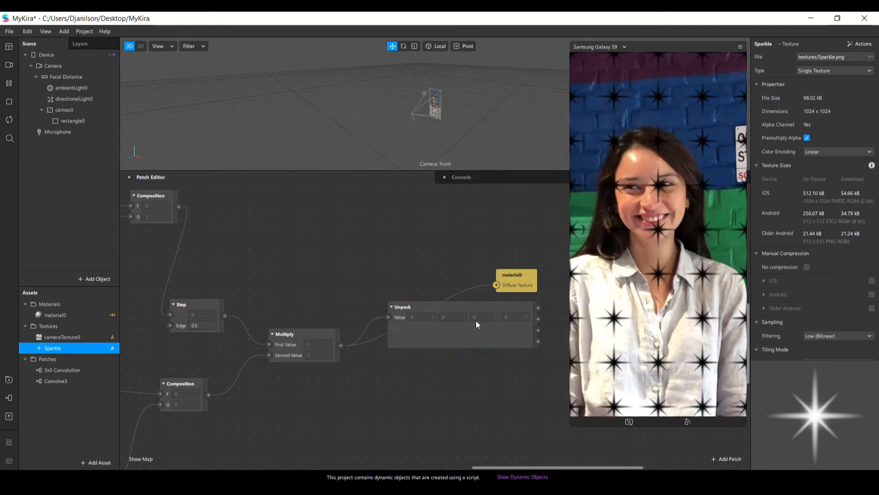
Move material0 below Unpack, and create a Vector 4 Pack patch beside Unpack, fed by its first output
left_click_drag(531, 467, 561, 467)
left_click_drag(421, 281, 518, 409)
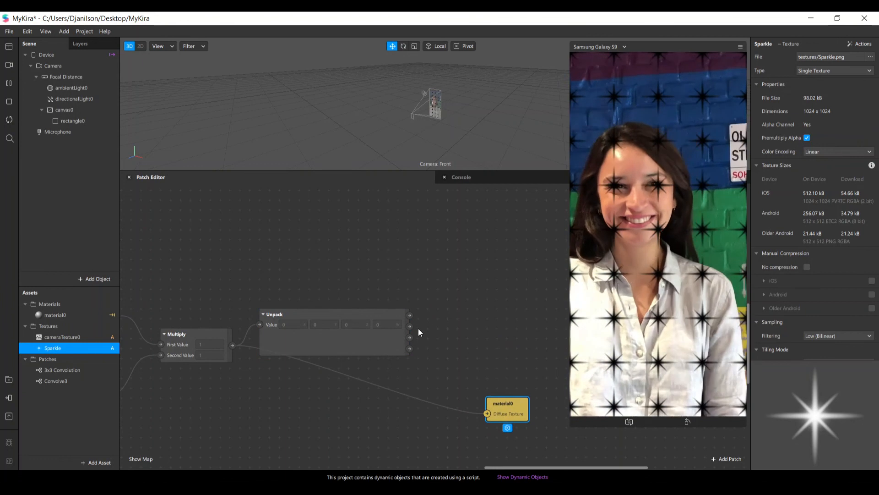
left_click_drag(411, 316, 441, 353)
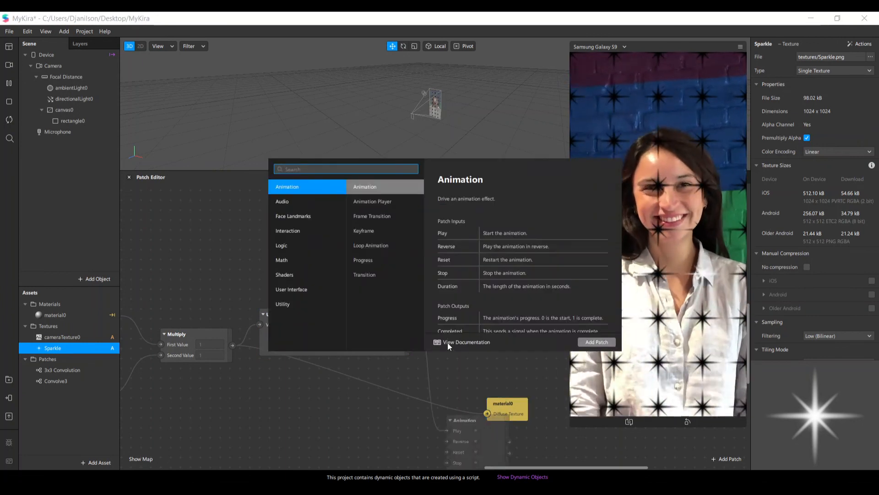
type("pack")
key("Return")
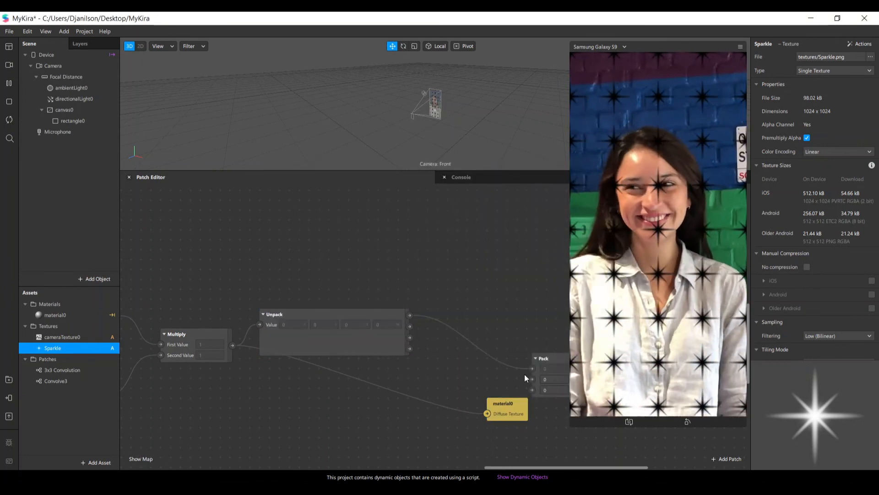
left_click_drag(548, 360, 464, 306)
left_click(474, 350)
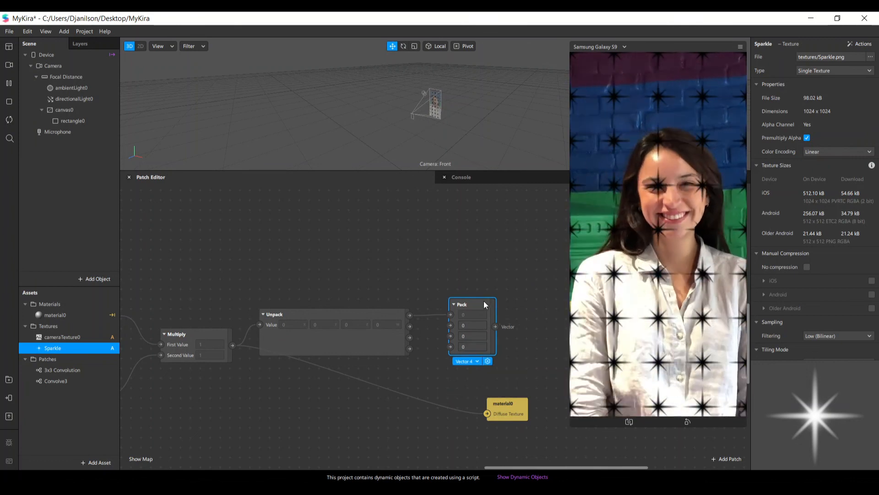
Reposition the Pack patch and reroute Unpack's first output from Pack's first input to its fourth input
left_click_drag(484, 301, 503, 301)
left_click_drag(409, 316, 488, 389)
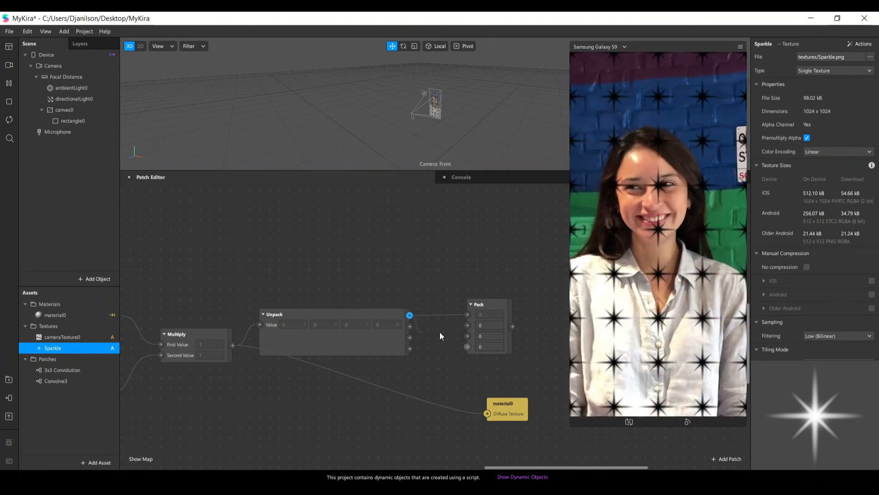
left_click_drag(464, 346, 465, 347)
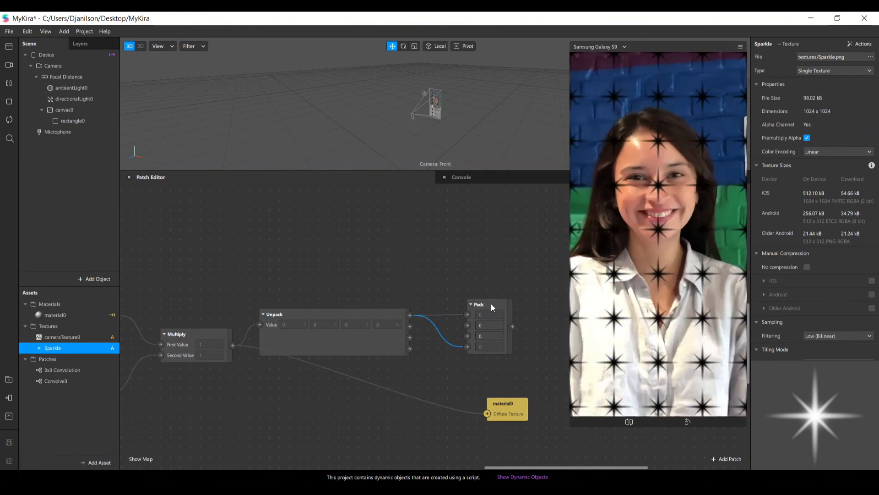
left_click_drag(487, 300, 476, 307)
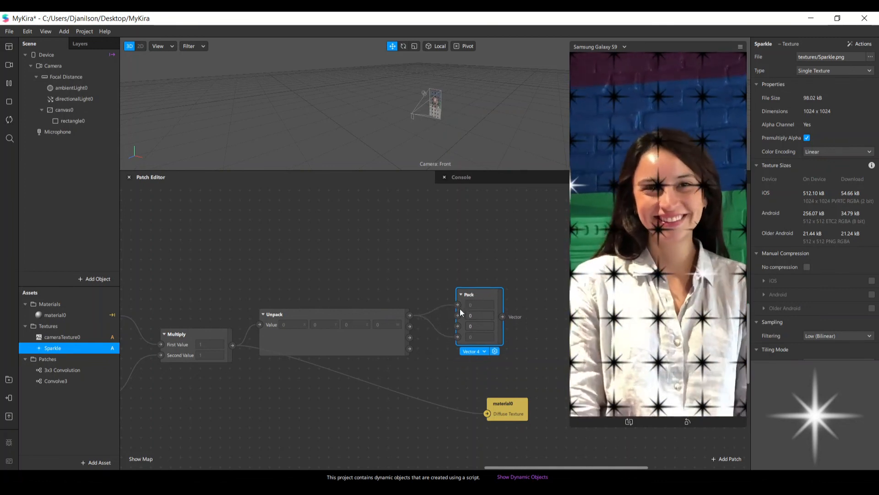
left_click_drag(471, 330, 414, 312)
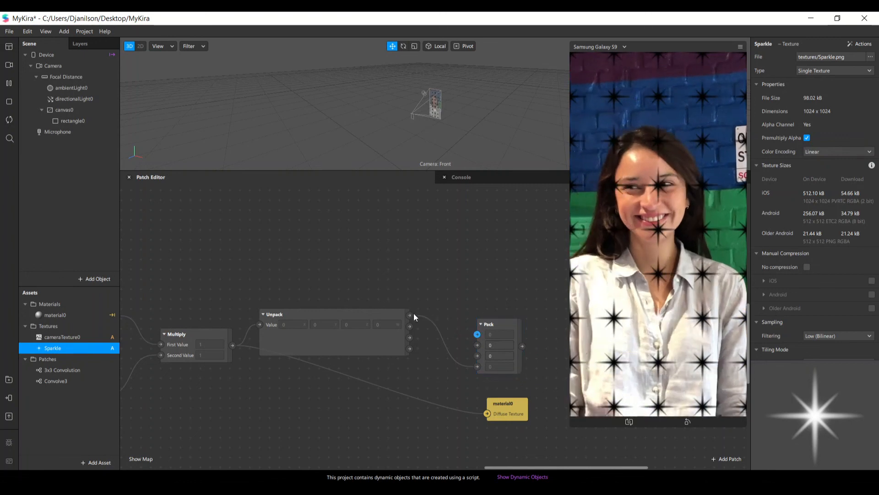
Align the Pack patch with Unpack and set its first three values to 1
left_click_drag(501, 330, 491, 321)
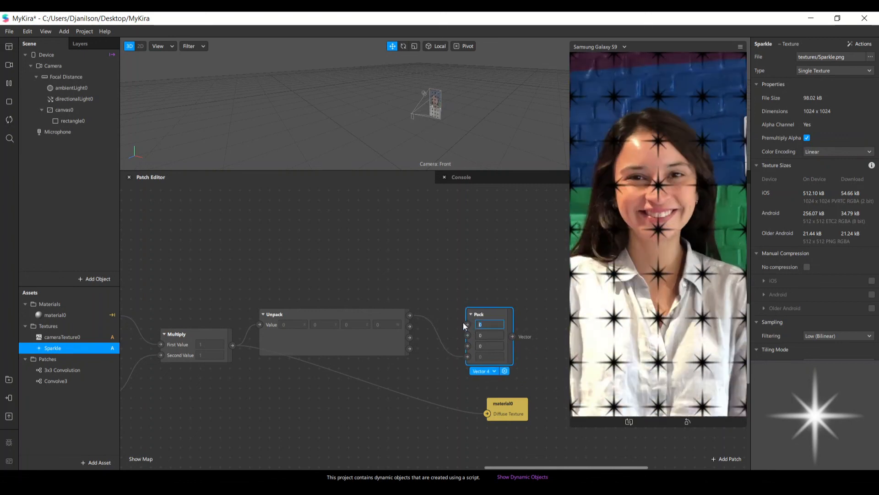
type("1")
key("Tab")
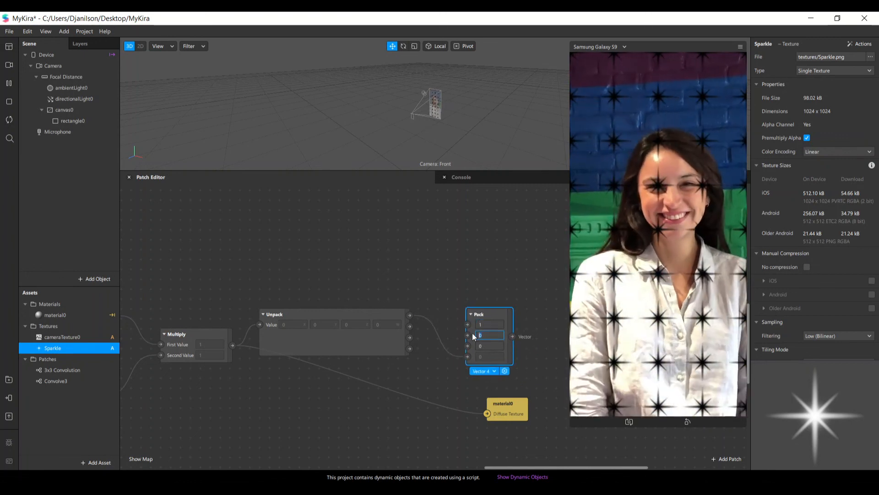
type("1")
key("Tab")
type("1")
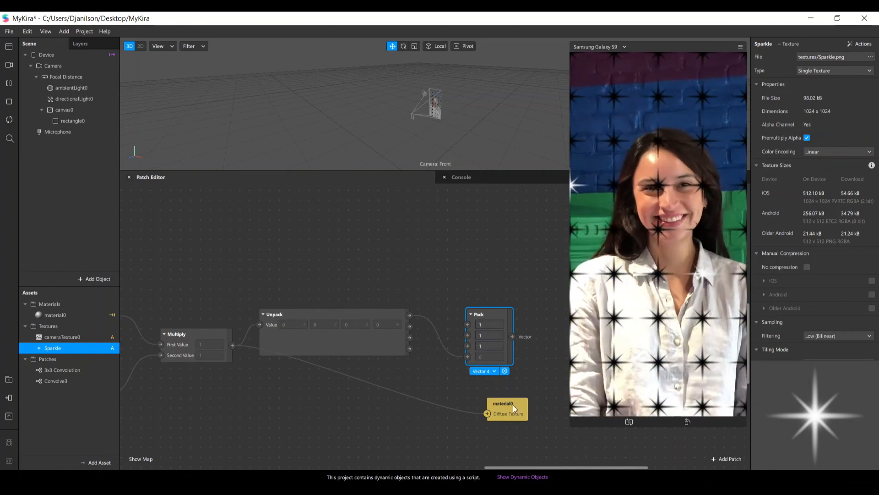
Move material0 aside, feed its Diffuse Texture from the Pack output, and check the effect in an enlarged preview
left_click_drag(513, 405, 571, 375)
left_click_drag(497, 316, 546, 384)
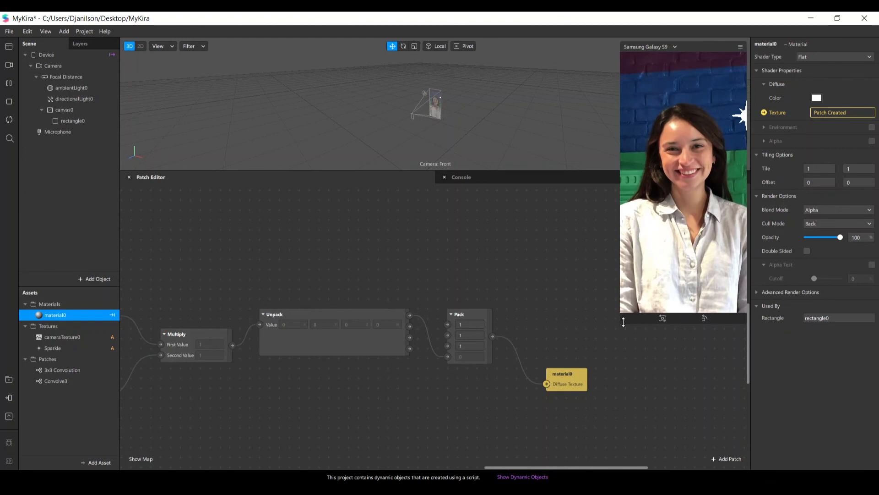
left_click_drag(621, 323, 545, 361)
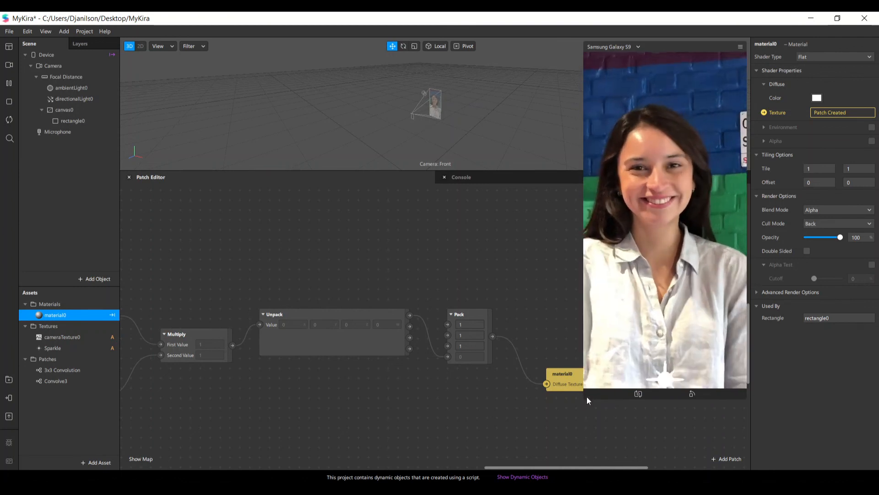
left_click_drag(587, 397, 601, 367)
Shift the Composition patch fed by Sparkle away from the Multiply patch to make room after its output
left_click_drag(568, 466, 503, 448)
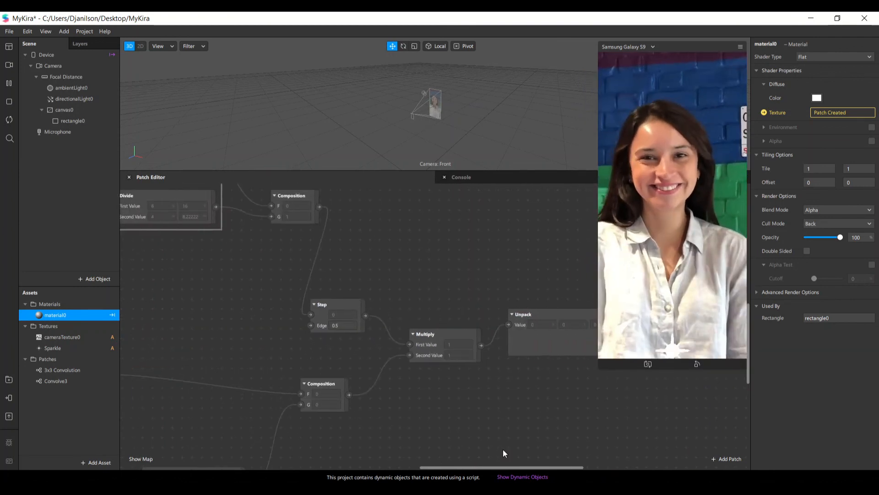
scroll(371, 383, "down", 3)
scroll(375, 386, "up", 2)
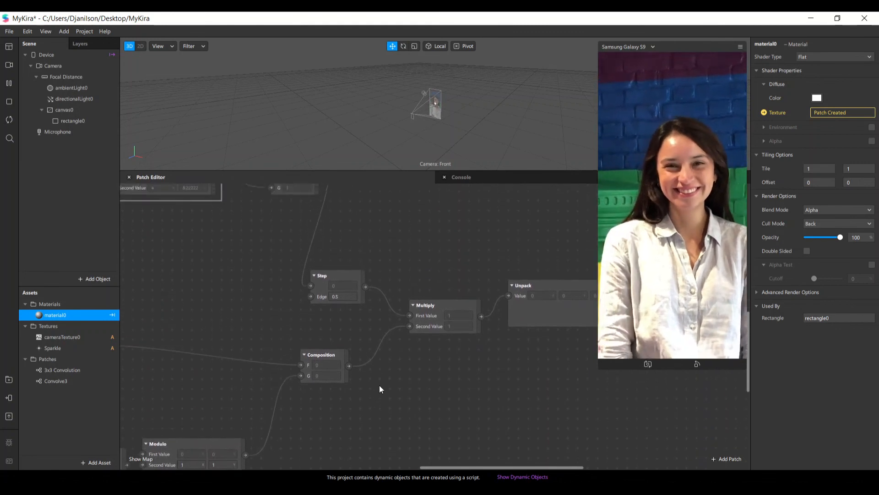
scroll(380, 385, "down", 1)
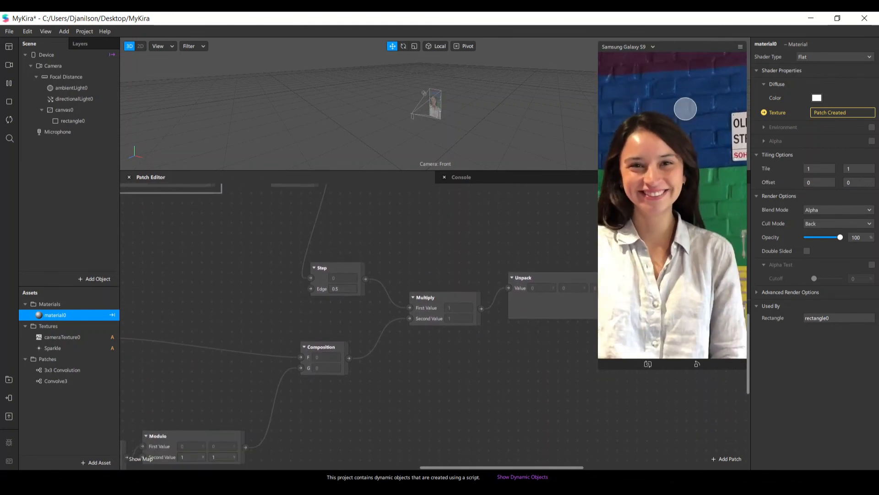
left_click_drag(322, 355, 320, 365)
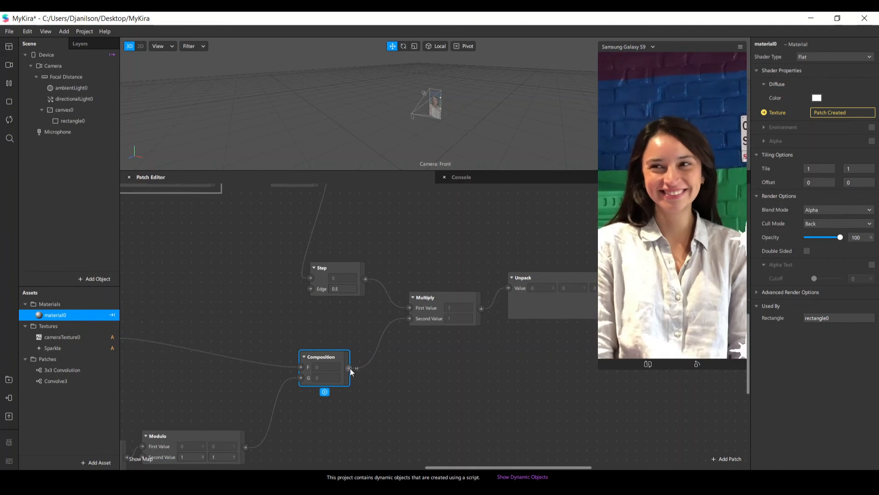
left_click(349, 368)
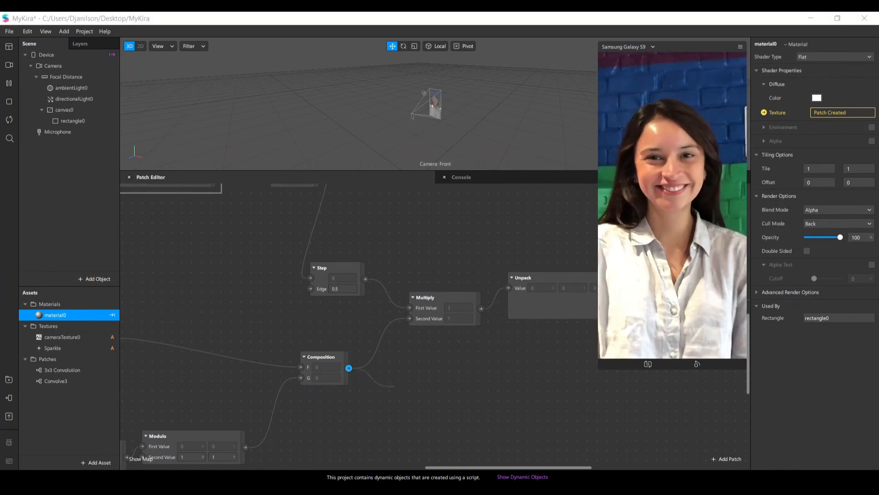
left_click(466, 467)
mouse_move(465, 467)
left_mouse_down()
mouse_move(397, 472)
mouse_move(455, 468)
left_mouse_up()
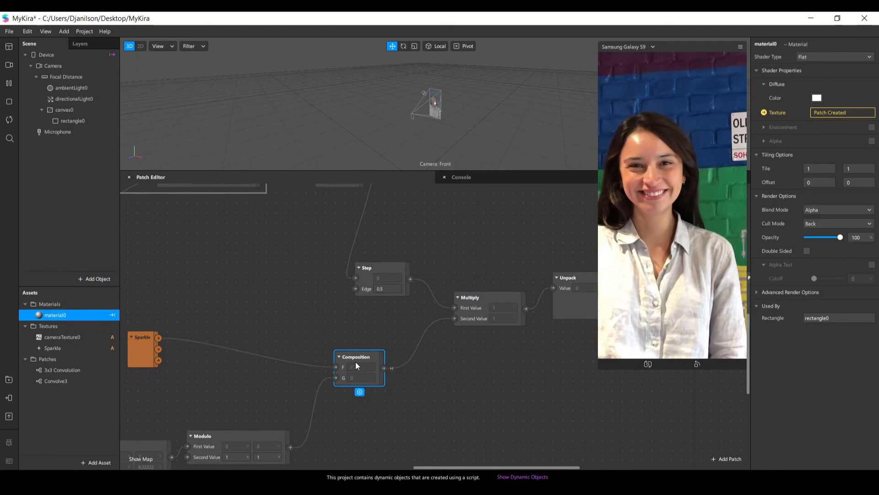
Create a Swizzle patch from the Sparkle Composition's output, with swizzle value a, and place it beside Composition
left_click_drag(385, 368, 452, 354)
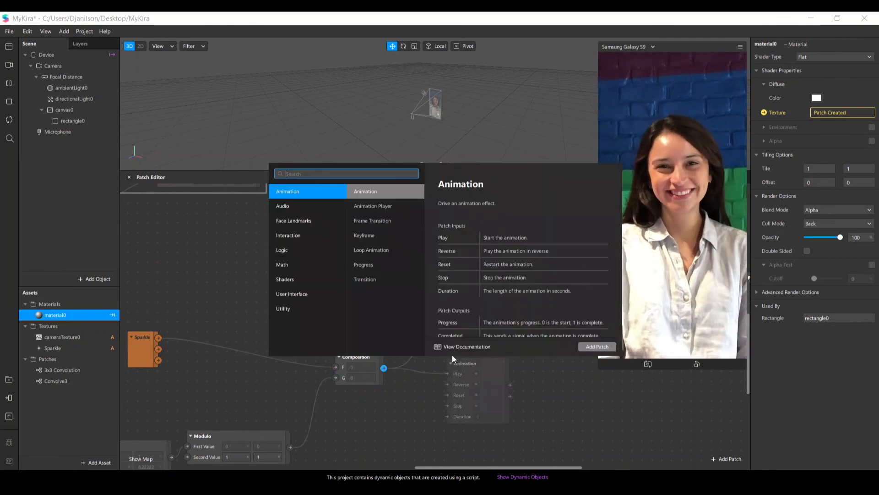
type("swix")
key("BackSpace")
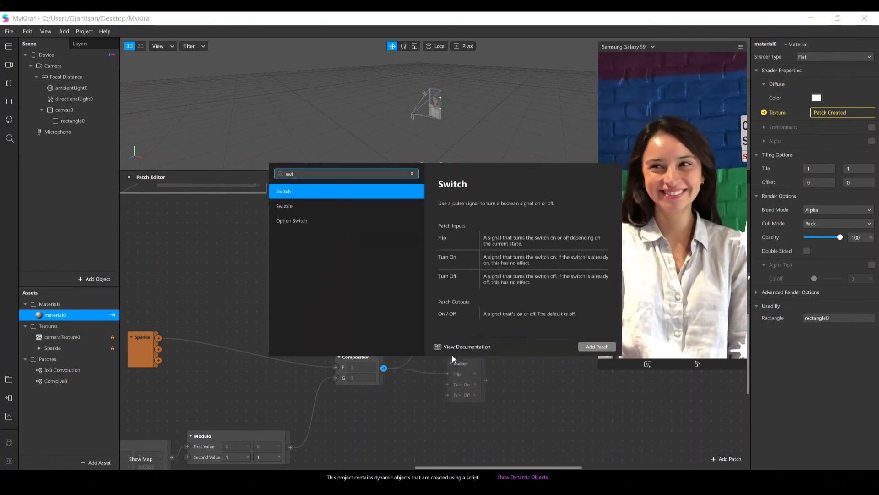
type("z")
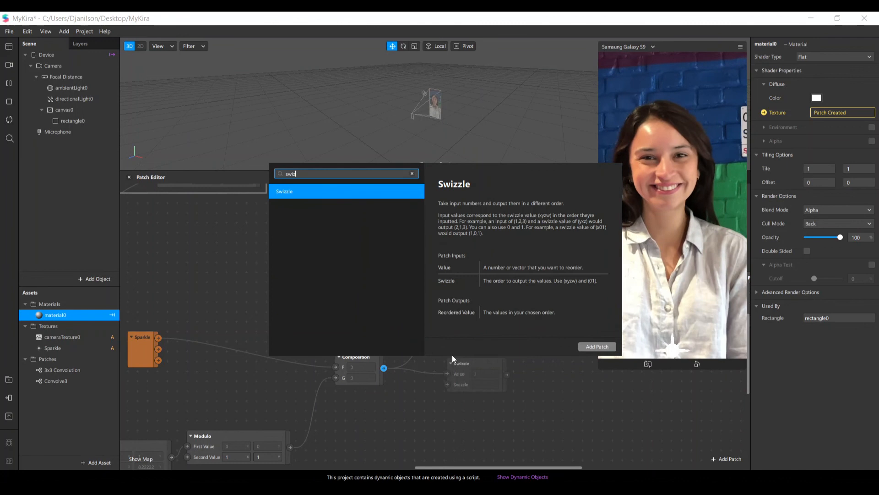
key("Return")
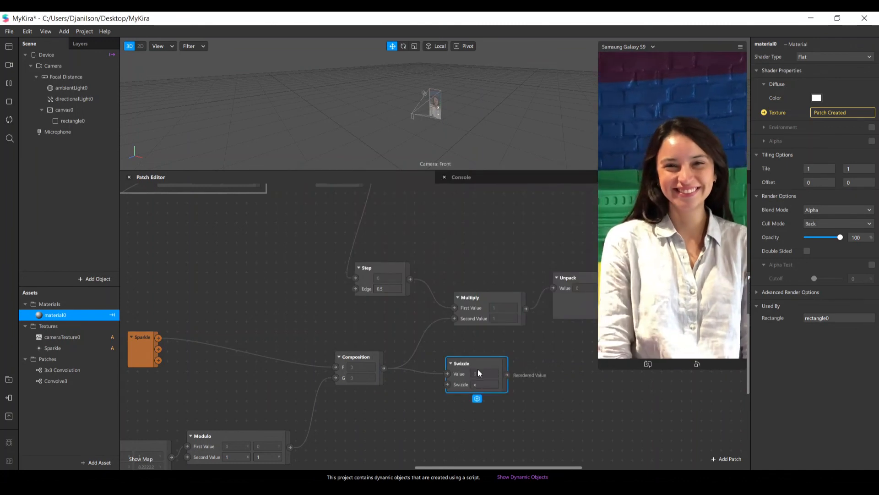
left_click_drag(477, 370, 421, 367)
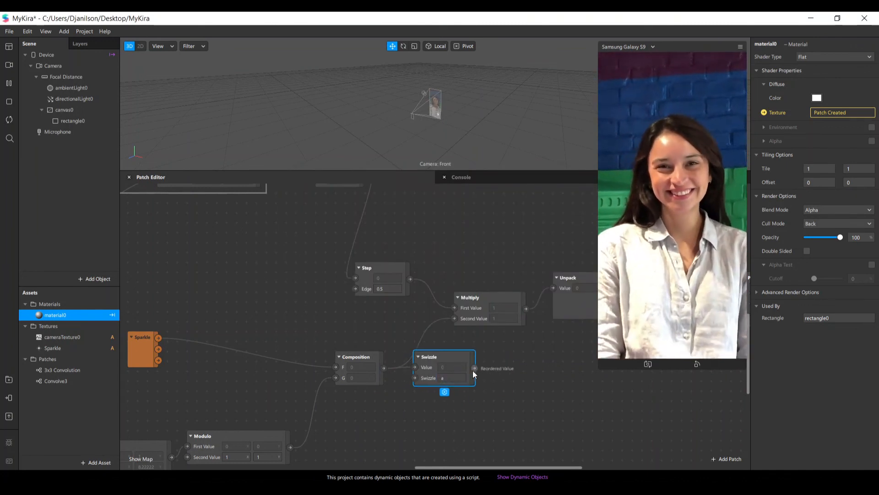
Connect the new Swizzle output to Multiply's Second Value and check the effect in a temporarily enlarged preview
left_click_drag(475, 368, 454, 319)
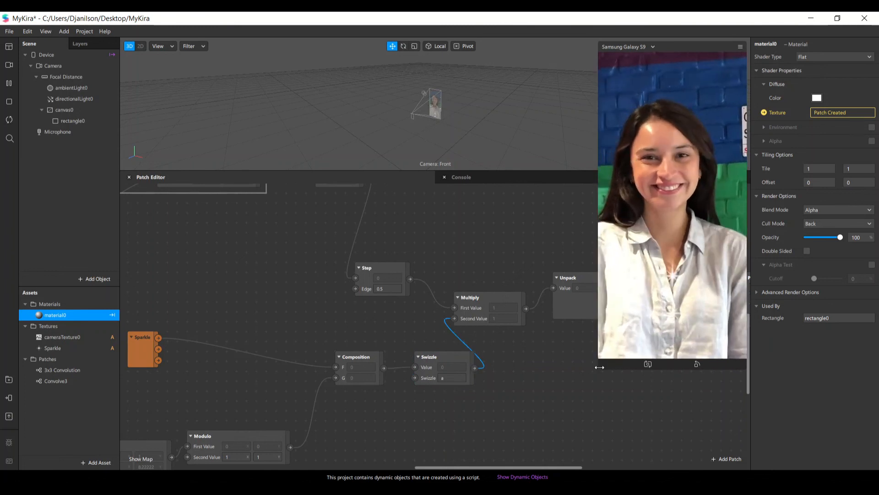
left_click_drag(598, 370, 530, 419)
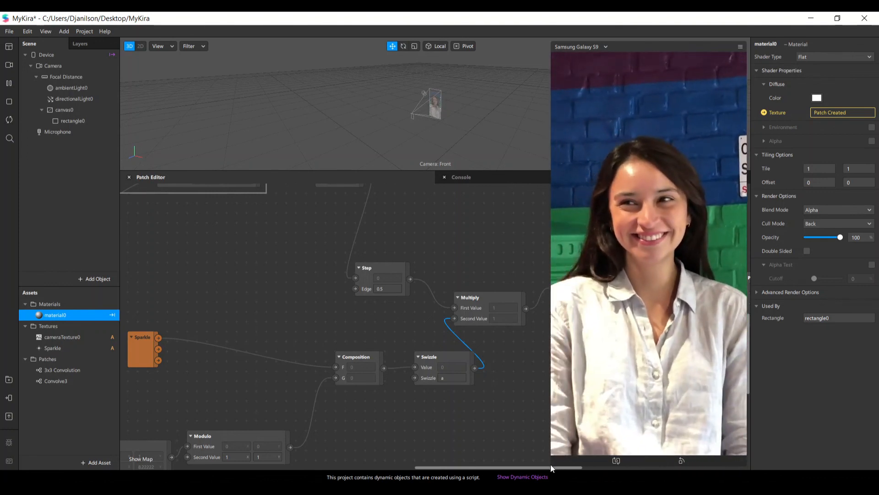
left_click_drag(553, 463, 619, 354)
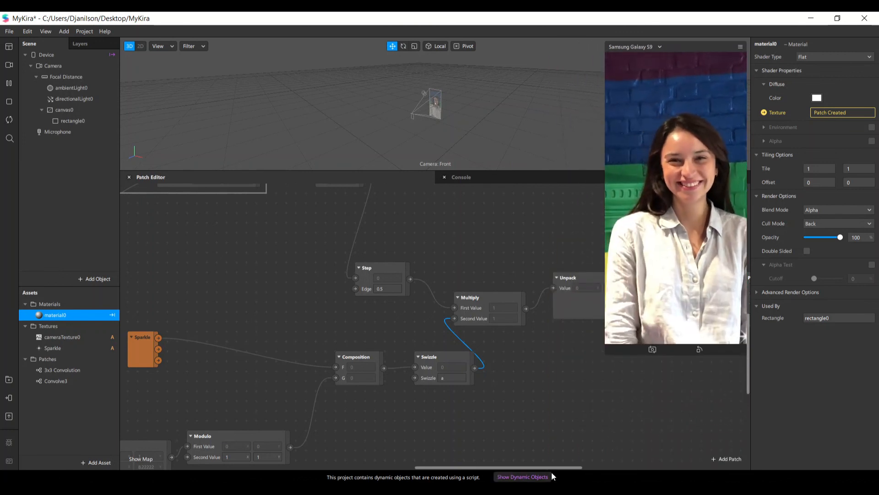
Set the second and third values of the Pack patch to 0 to tint the sparkles red
left_click_drag(551, 467, 669, 446)
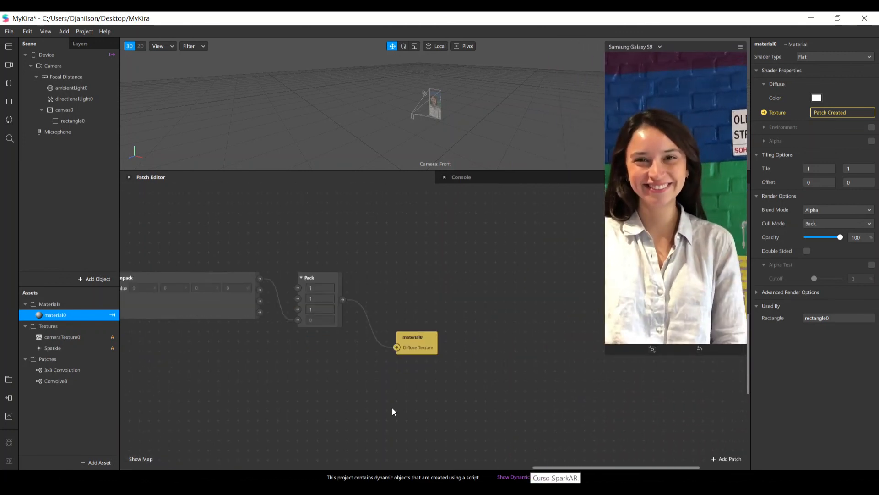
left_click_drag(537, 467, 491, 466)
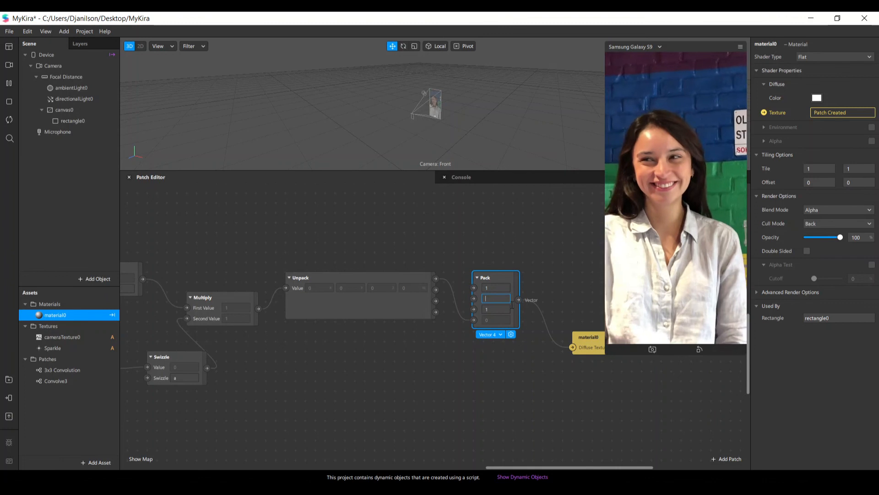
type("0")
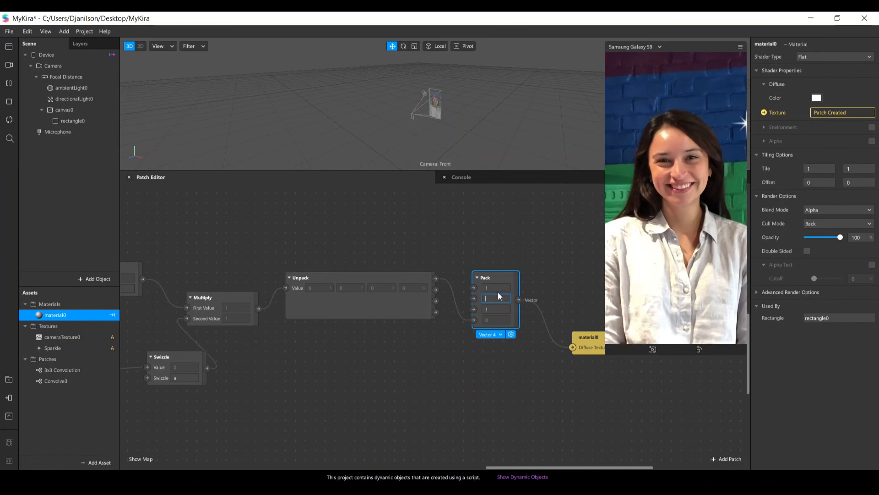
key("Tab")
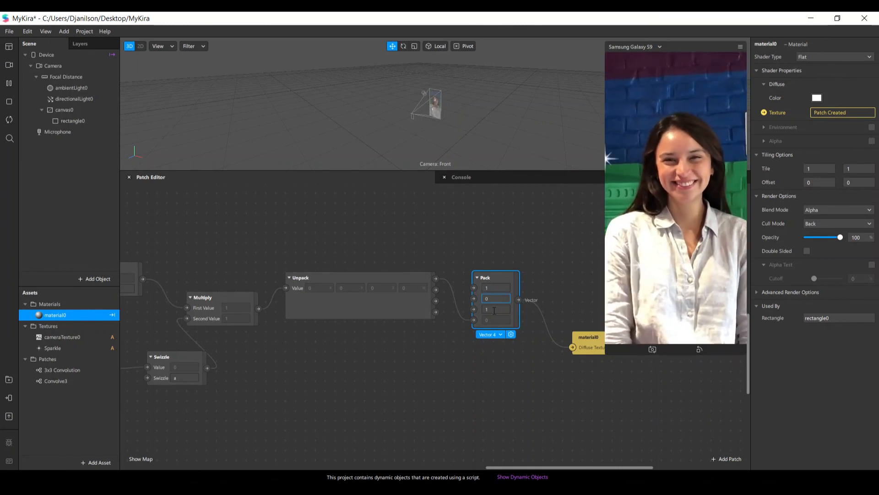
type("0")
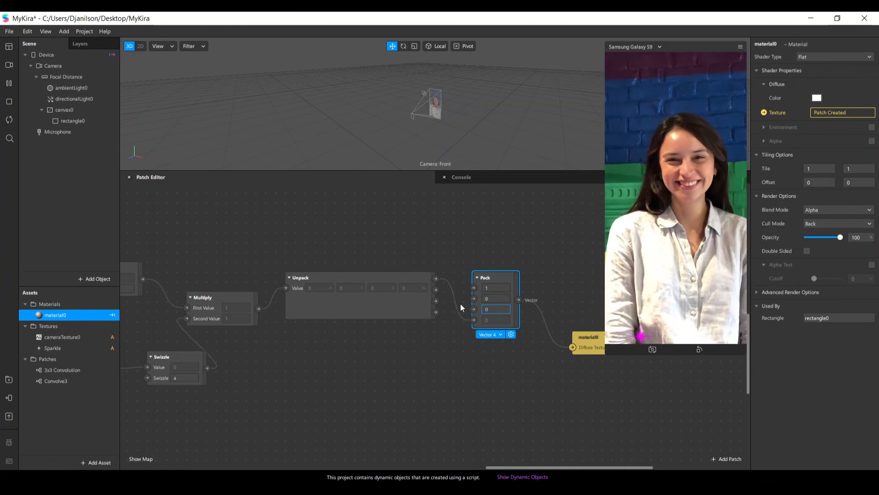
key("Return")
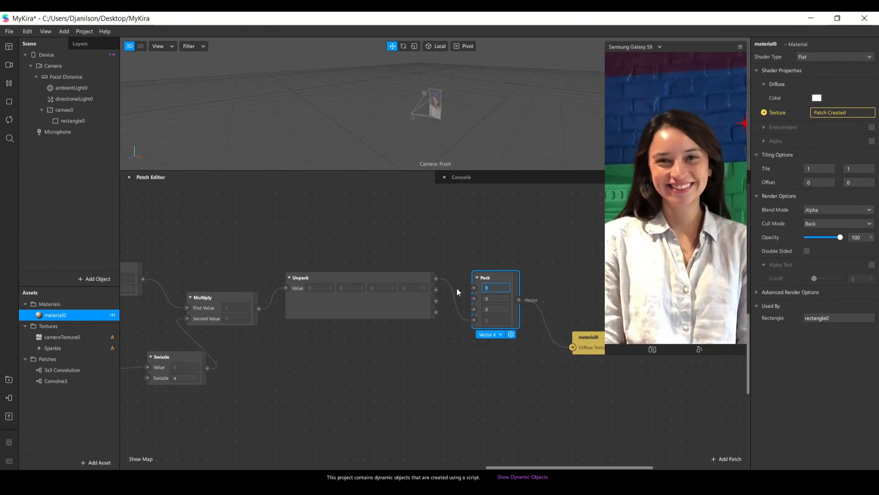
Set the Pack patch's first value to 0 and its second value to 1 to tint the sparkles green
type("0")
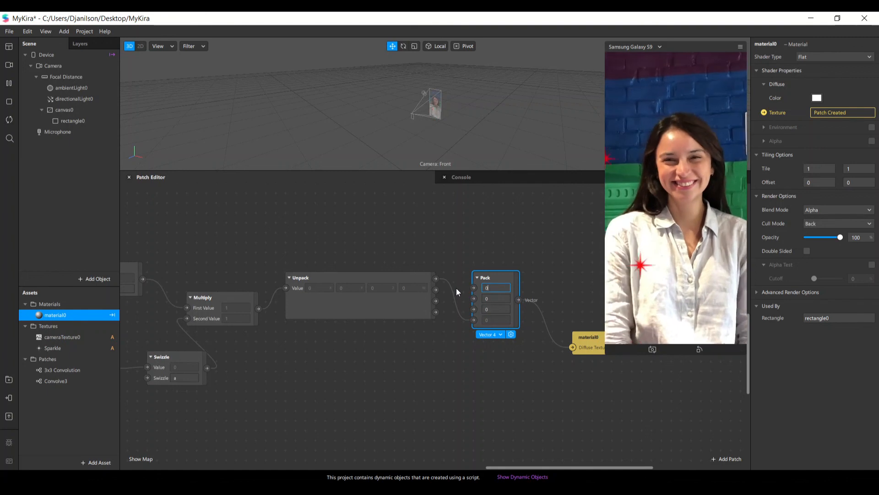
left_click(493, 298)
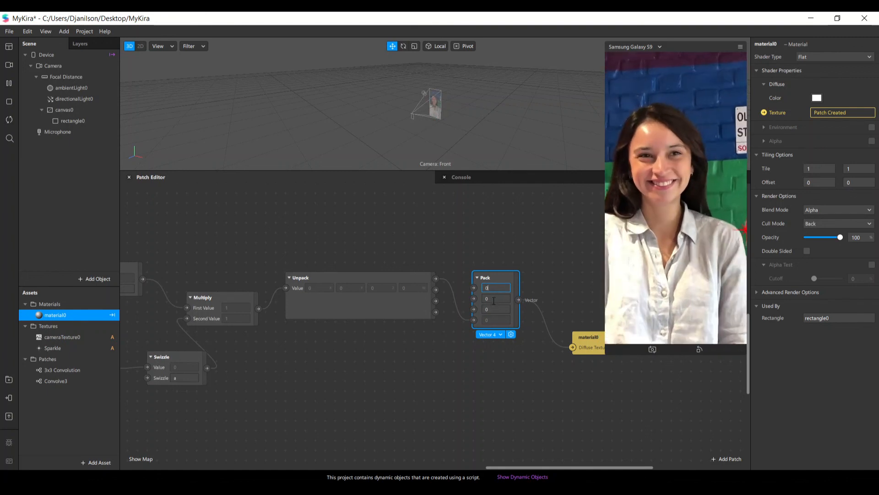
type("1")
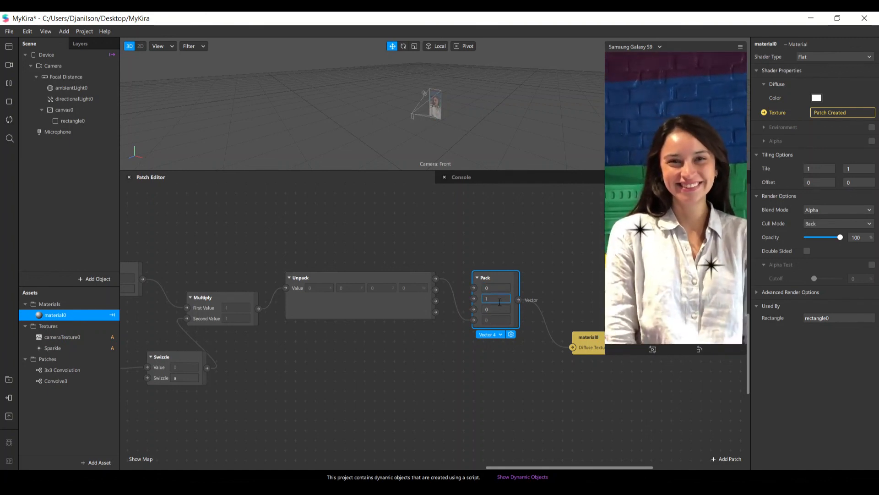
left_click(510, 304)
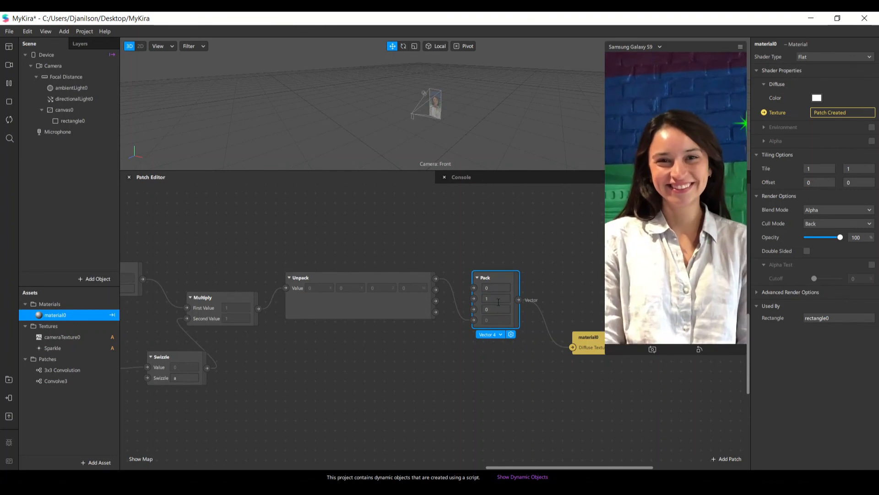
Try Strength values of 4 and 6 on the Convolve3 patch to bring out more sparkles
left_click_drag(540, 466, 284, 467)
scroll(409, 337, "up", 5)
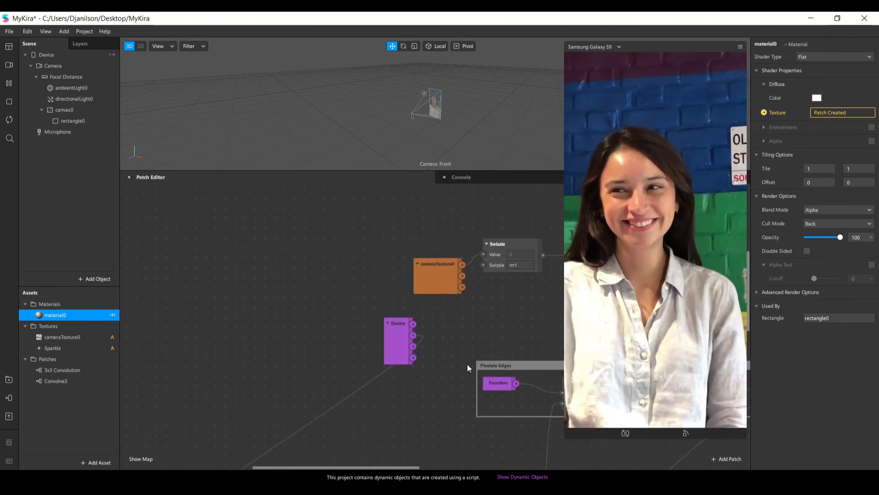
left_click_drag(416, 467, 475, 454)
left_click(398, 265)
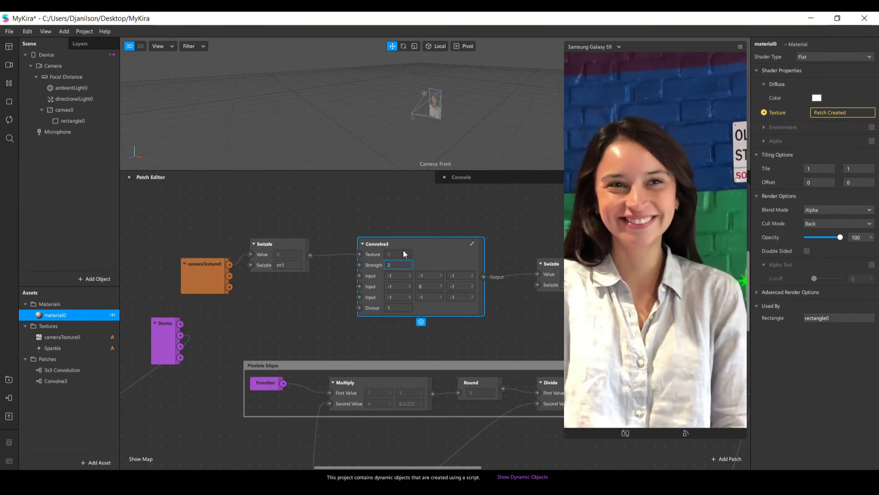
left_click_drag(400, 264, 372, 265)
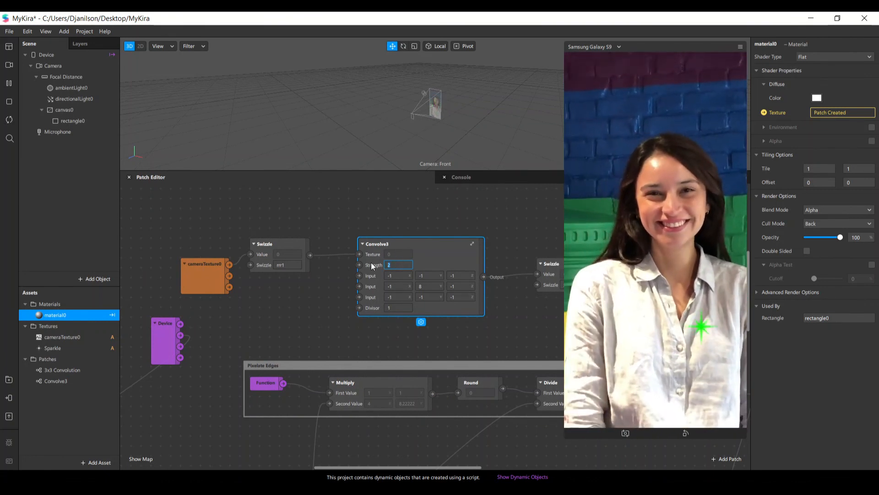
type("4")
key("Return")
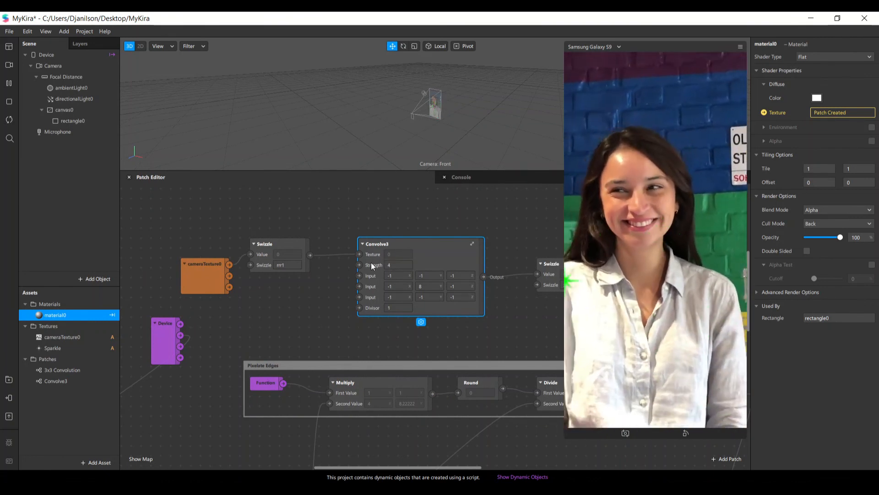
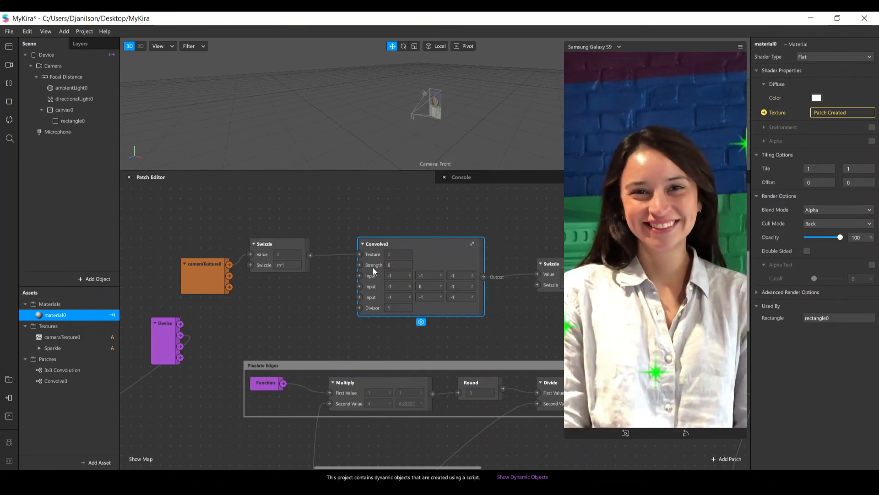
left_click(408, 264)
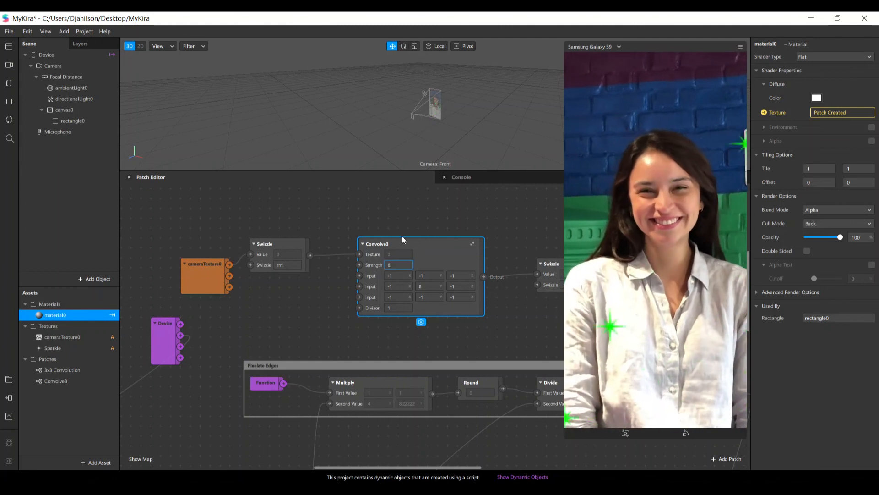
Set the Value patch's Input in the Number of rows and columns group to 16 for smaller, denser sparkles
scroll(415, 252, "down", 8)
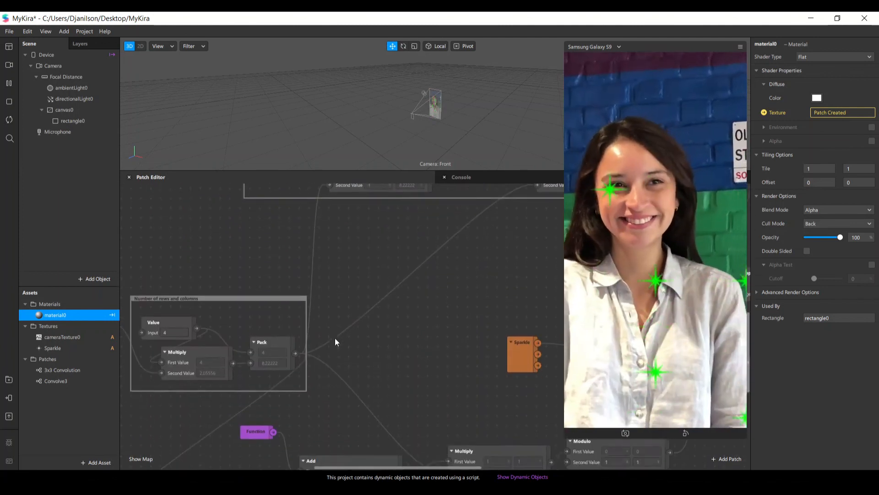
scroll(335, 342, "down", 2)
left_click_drag(364, 465, 335, 465)
scroll(259, 263, "up", 3)
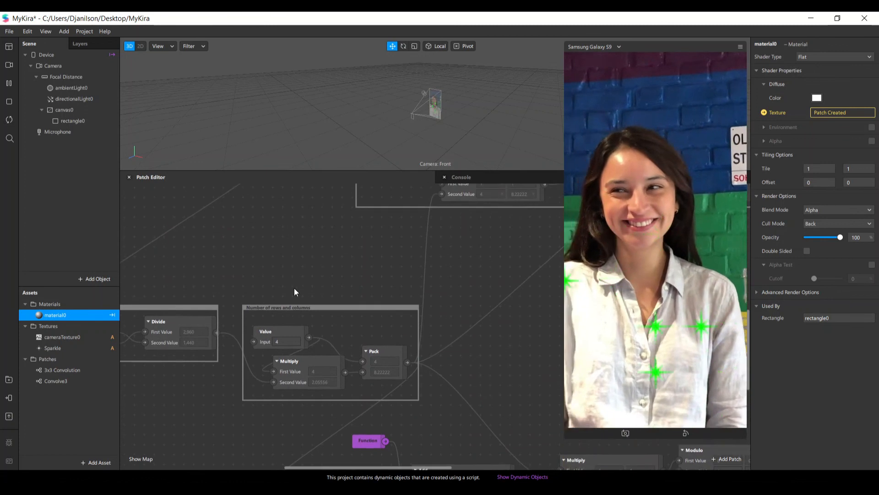
left_click(282, 333)
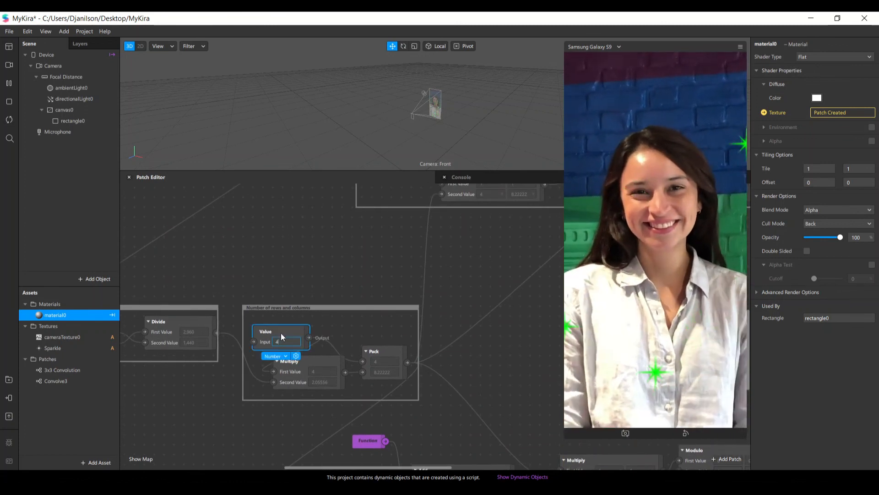
left_click_drag(285, 324, 287, 325)
left_click(282, 342)
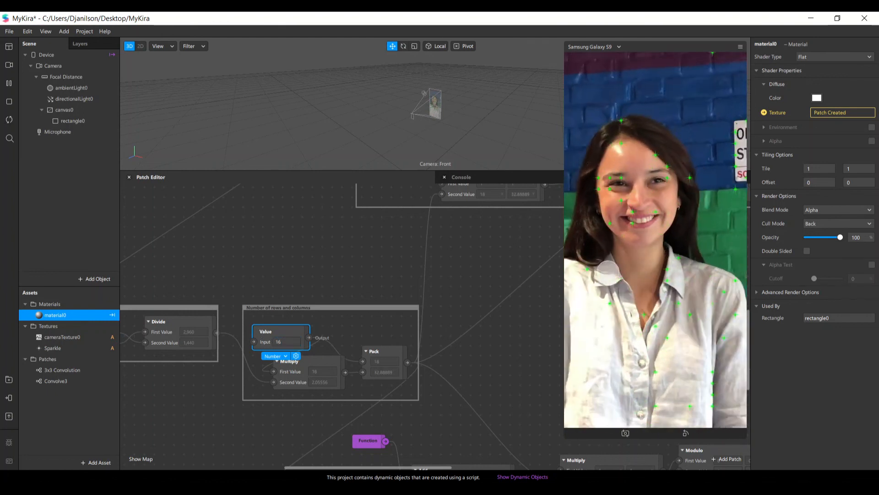
Lower the Convolve3 patch's Strength to reduce the number of sparkles
scroll(367, 306, "down", 10)
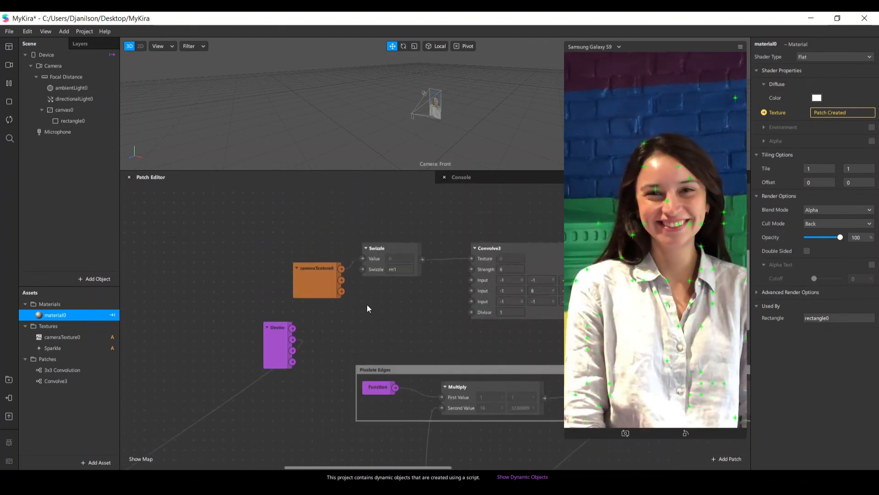
scroll(367, 304, "down", 2)
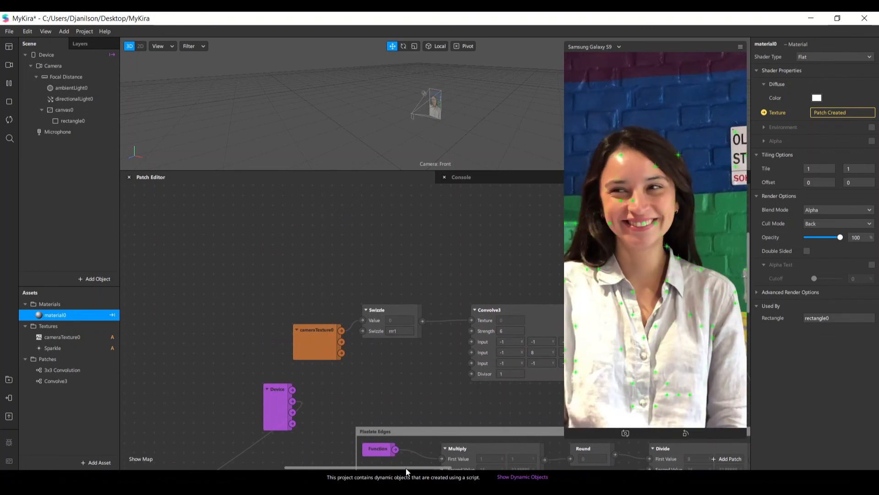
left_click_drag(406, 468, 430, 458)
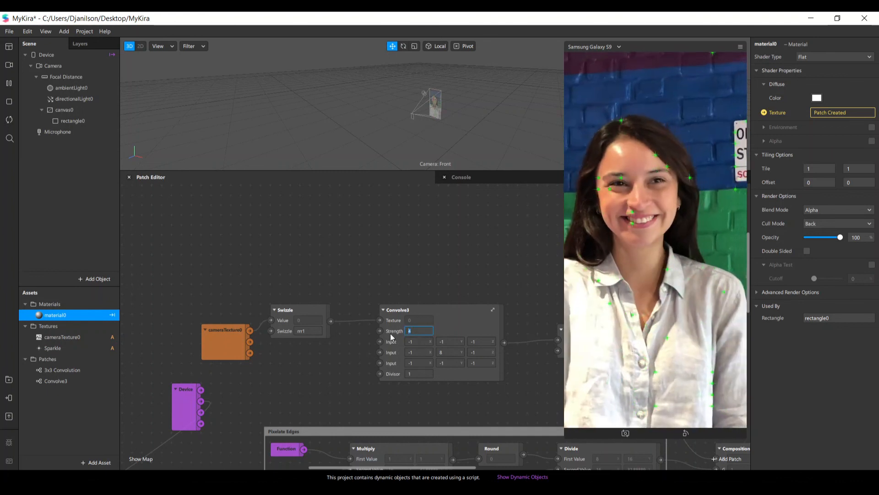
scroll(385, 341, "down", 10)
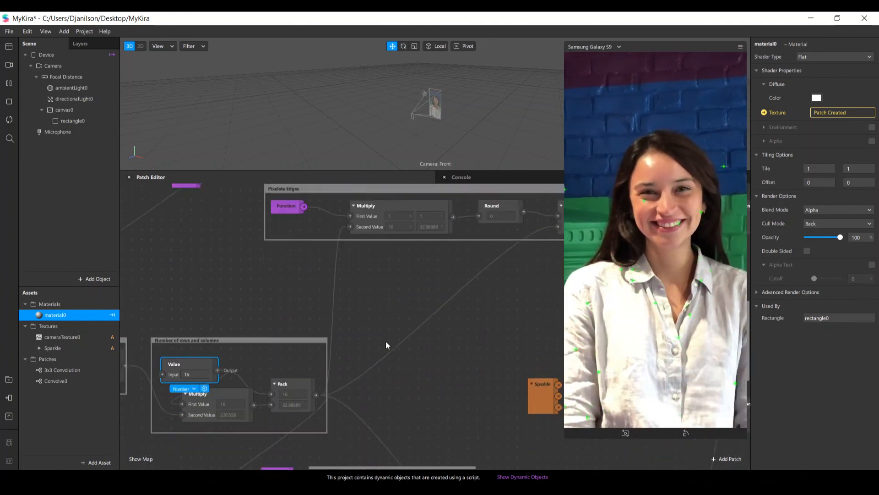
scroll(386, 346, "down", 2)
Preview the effect on the real-time simulation video of the street scene
left_click(8, 64)
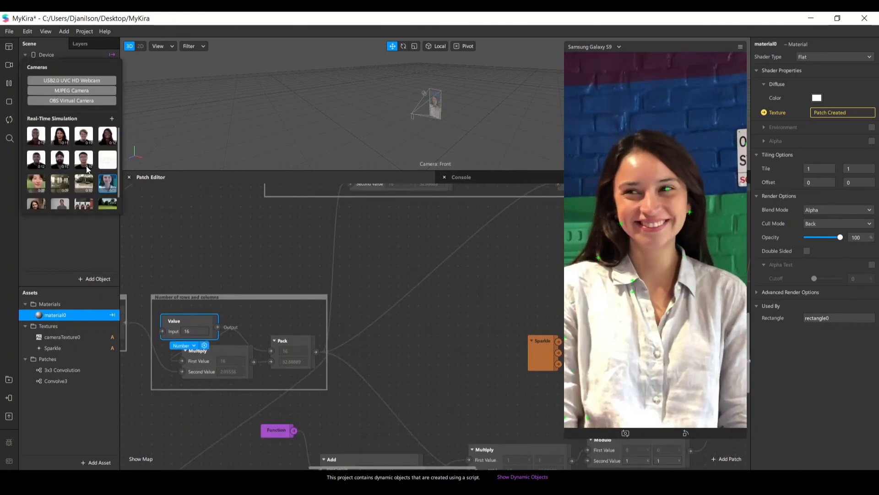
left_click(84, 204)
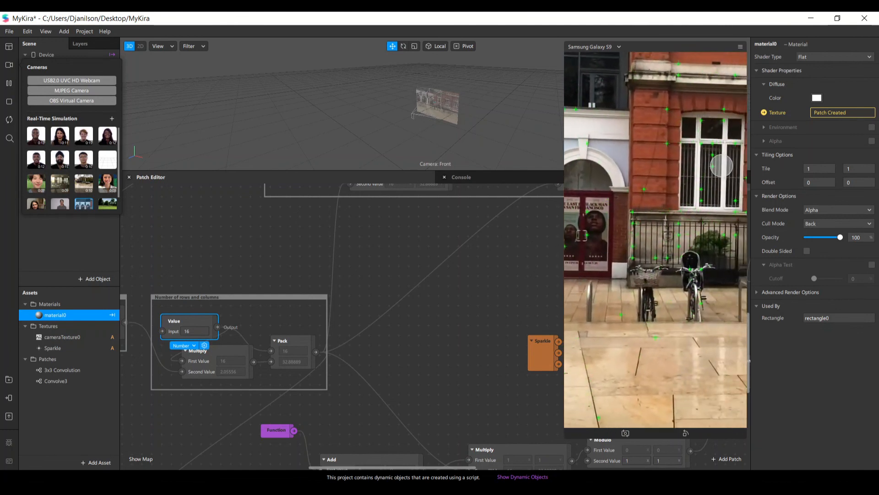
left_click(372, 255)
Set the Convolve3 patch's Strength to 1
scroll(474, 257, "up", 1)
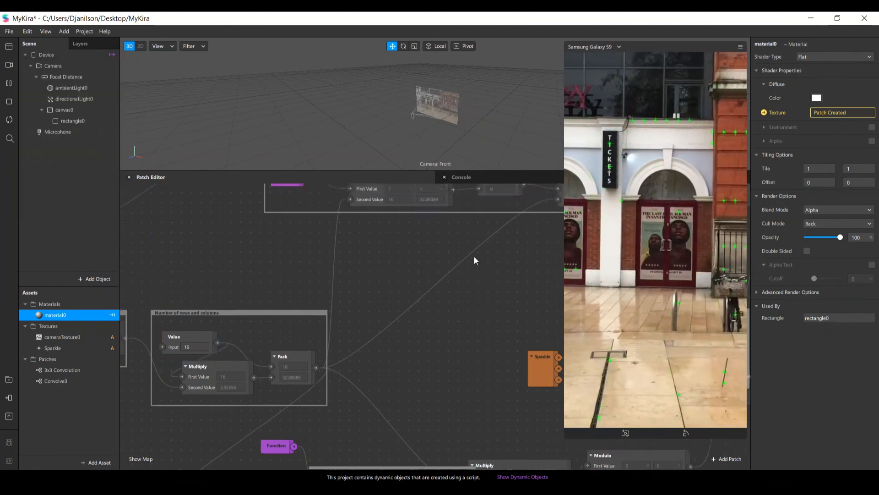
scroll(474, 257, "up", 7)
left_click_drag(418, 371, 370, 369)
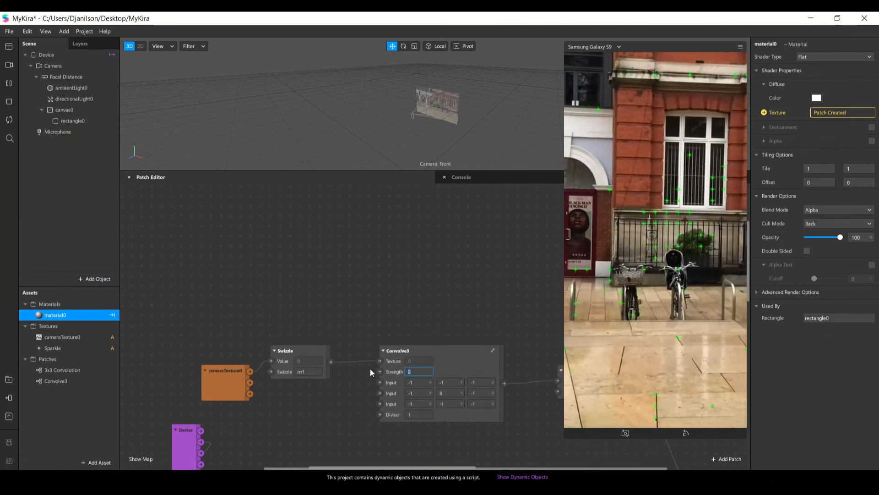
type("1")
left_click(365, 353)
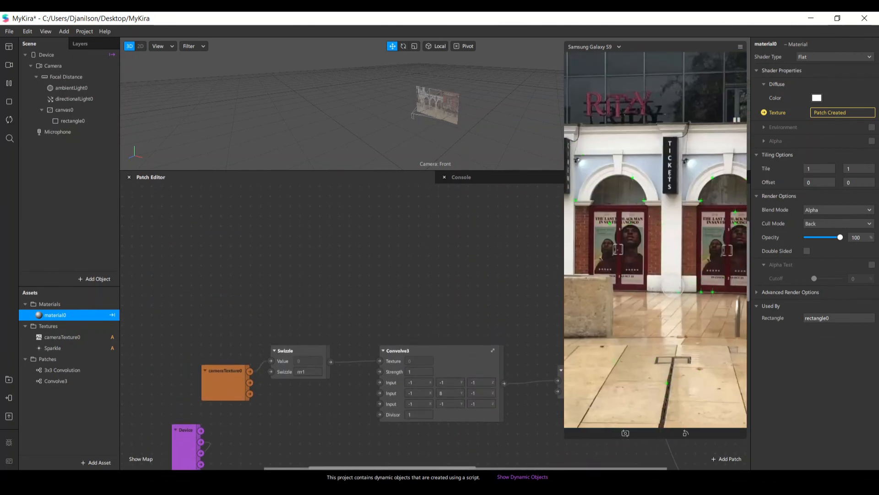
Switch the preview source to the USB2.0 UVC HD Webcam
scroll(458, 259, "down", 5)
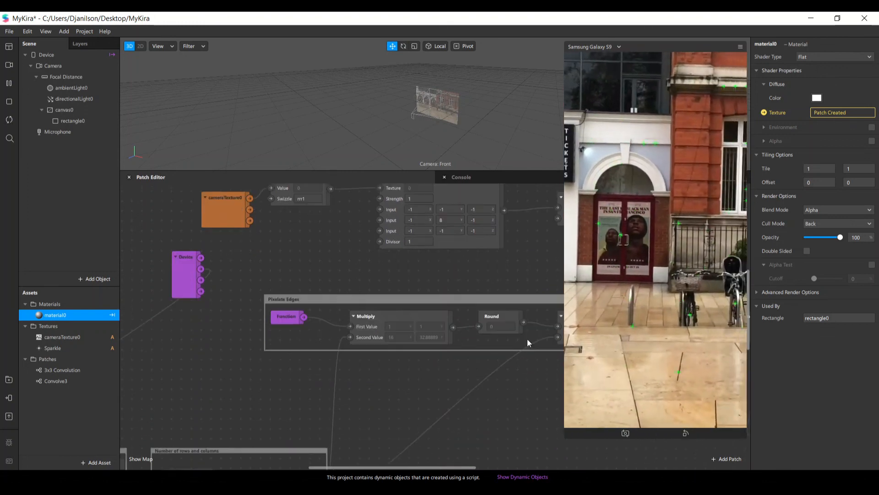
scroll(528, 341, "down", 2)
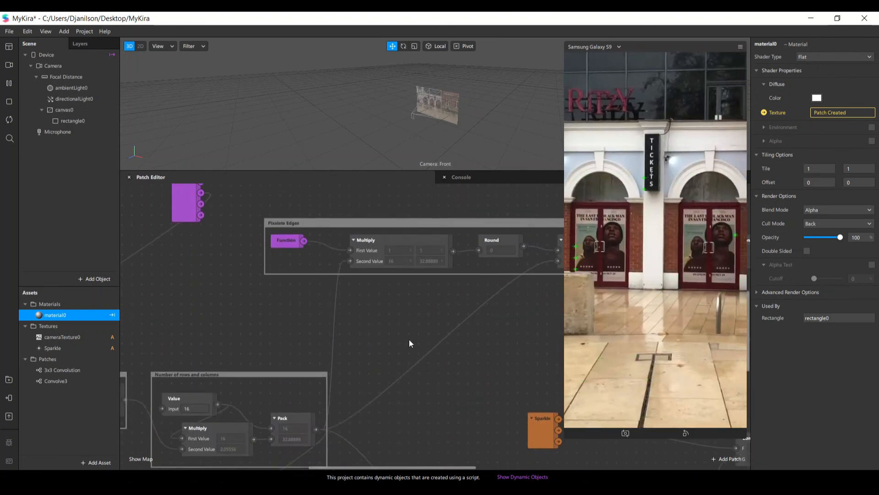
scroll(414, 317, "up", 4)
scroll(405, 253, "down", 5)
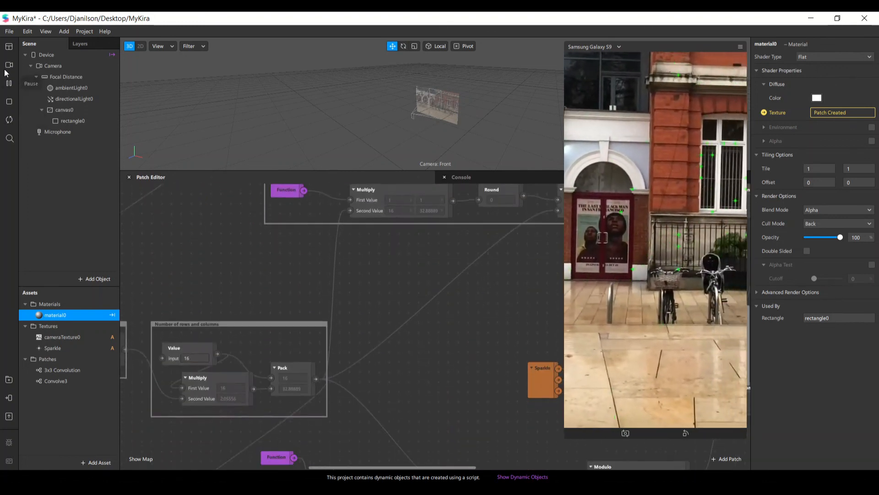
left_click(9, 65)
left_click(71, 80)
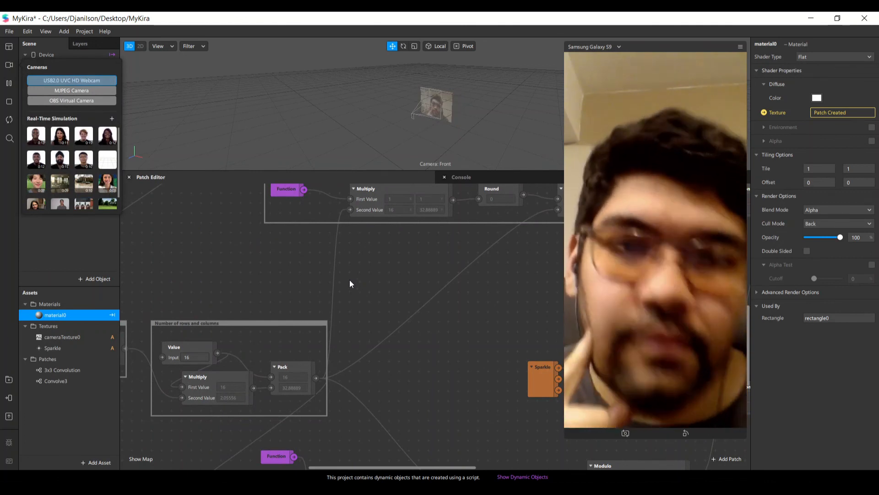
left_click(298, 279)
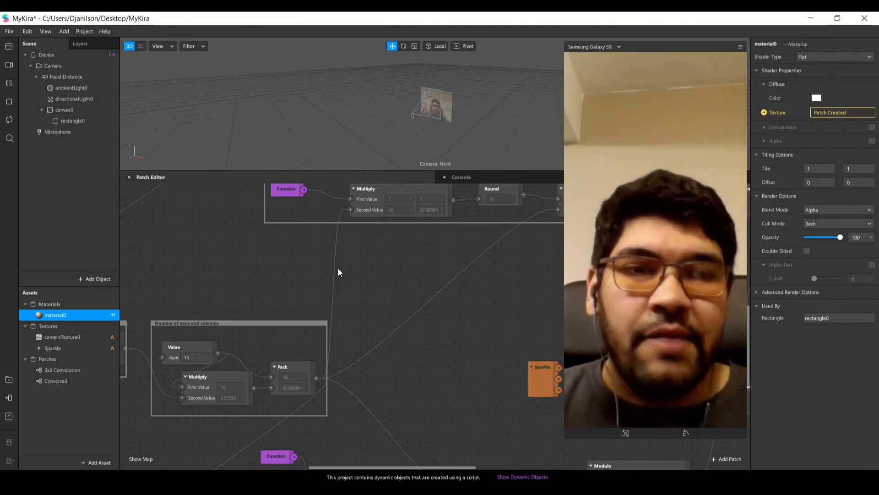
Tune the Convolve3 patch's Strength for the webcam image, trying 3 and settling on 5
scroll(357, 246, "up", 5)
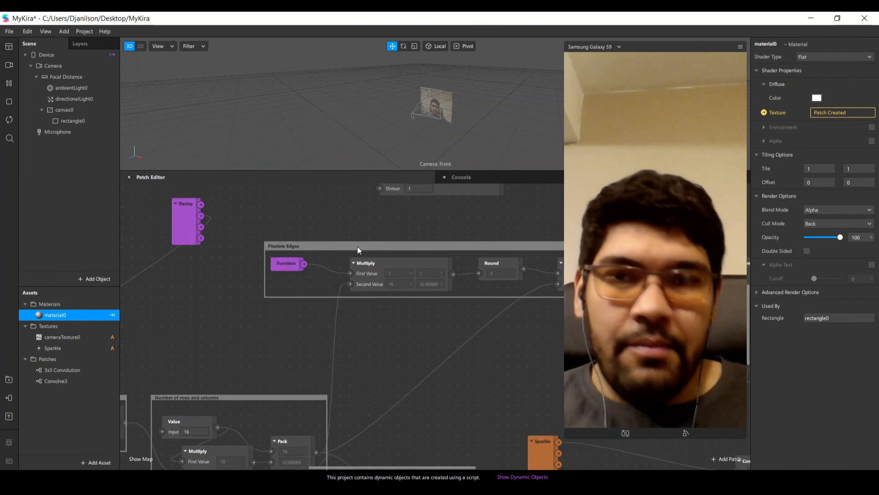
scroll(397, 259, "up", 3)
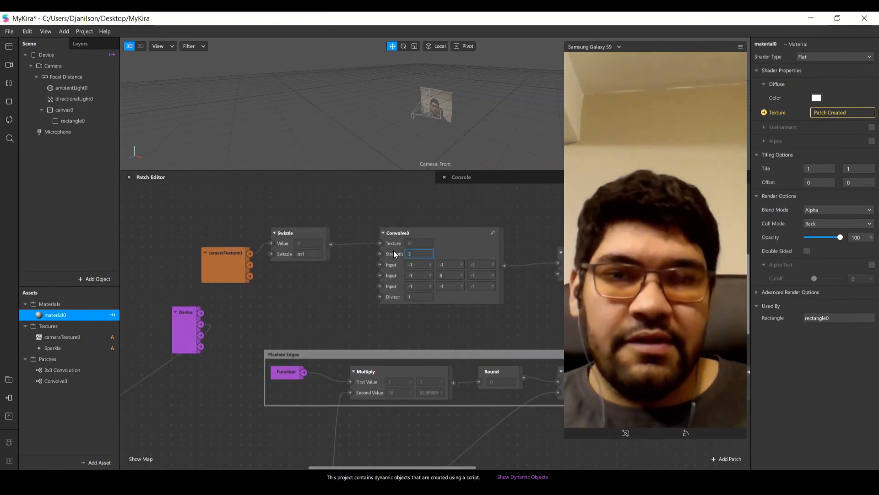
key("Return")
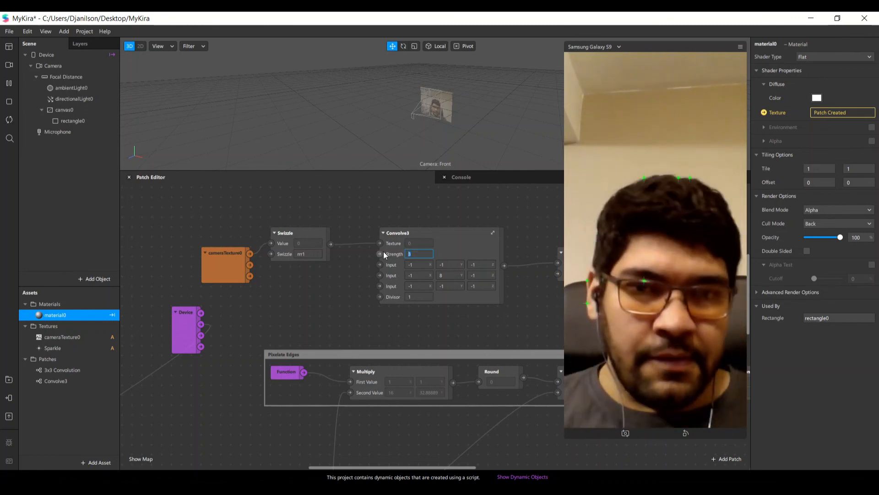
type("5")
key("Return")
Set the Value patch's Input in the Number of rows and columns group to 8
scroll(378, 255, "down", 1)
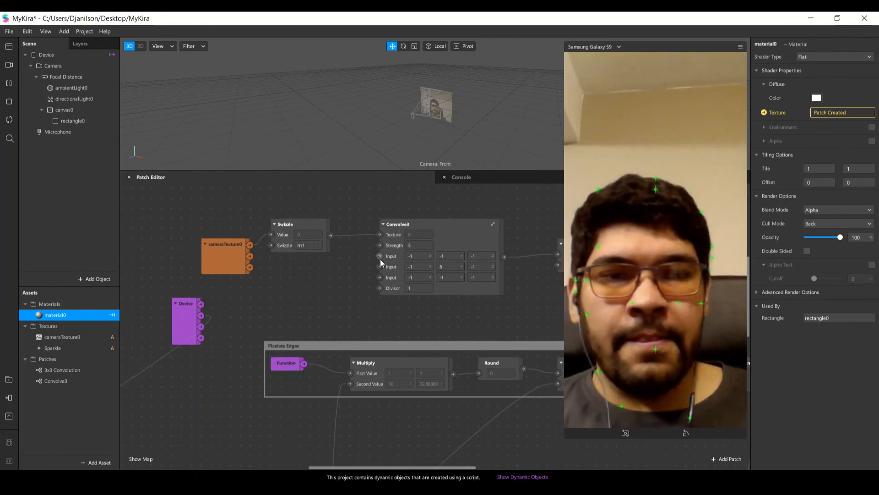
scroll(380, 259, "down", 15)
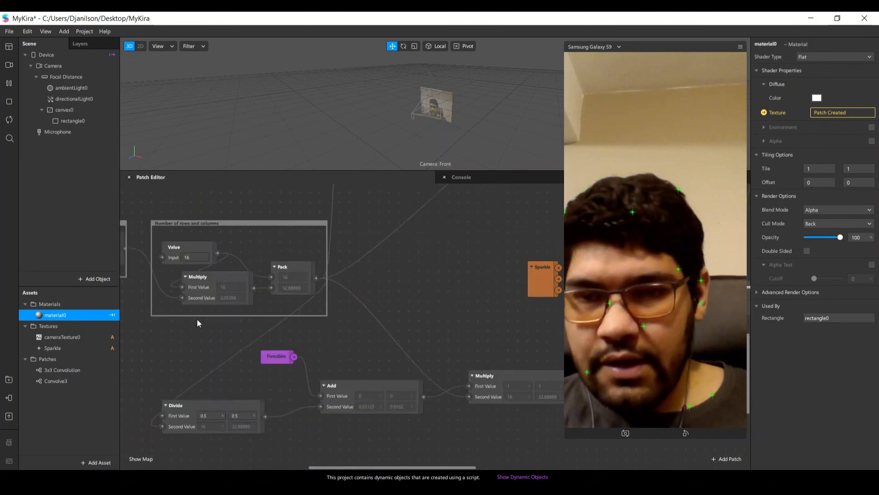
scroll(198, 323, "down", 2)
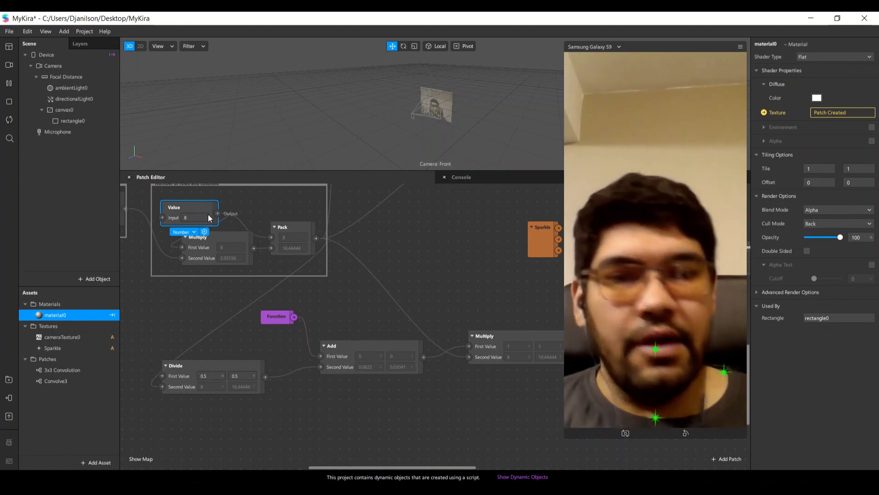
Set the first value of the Pack patch feeding material0 to 1 to tint the sparkles yellow
left_click_drag(407, 464, 611, 429)
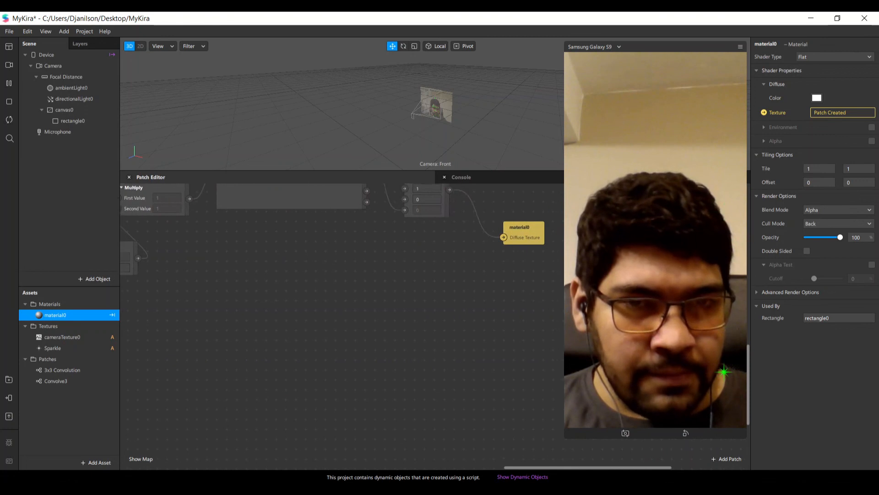
scroll(330, 342, "up", 5)
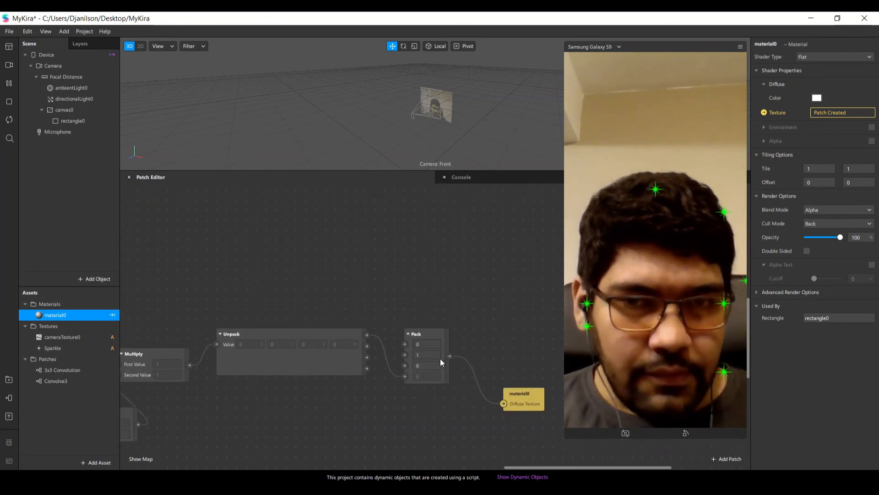
left_click_drag(416, 347, 429, 327)
type("1")
key("Return")
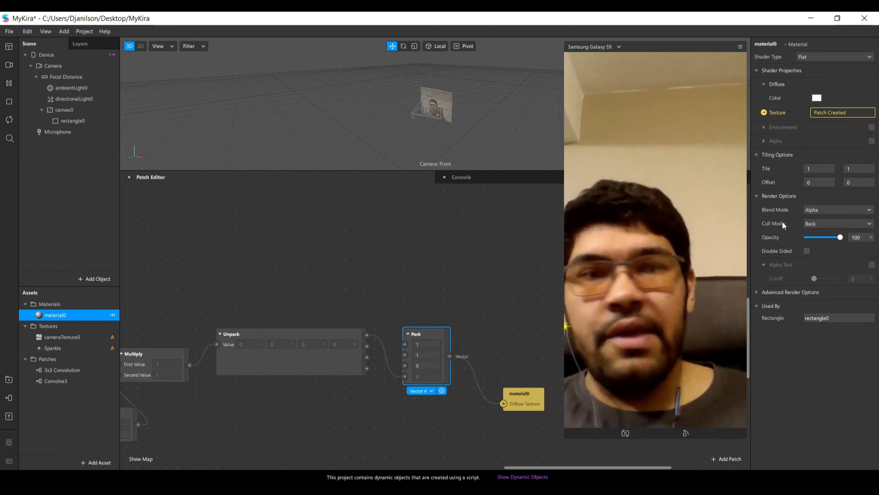
Change the Blend Mode of material0 to Add
left_click(847, 211)
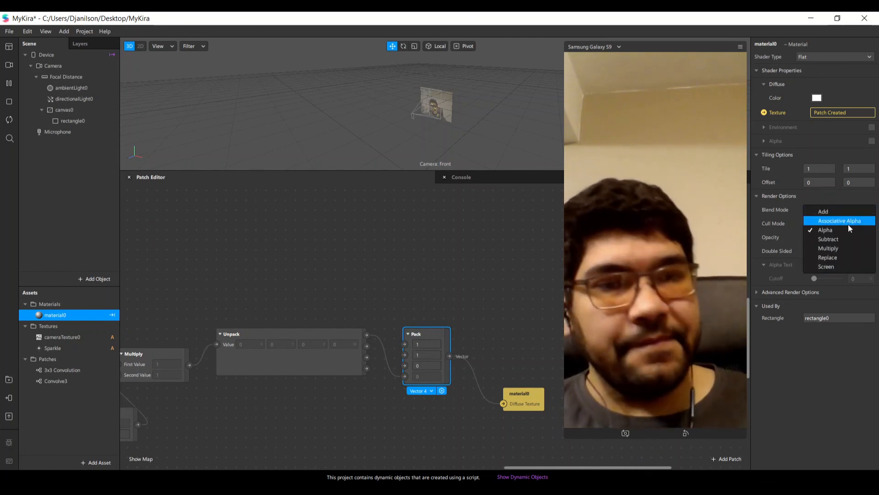
left_click(843, 211)
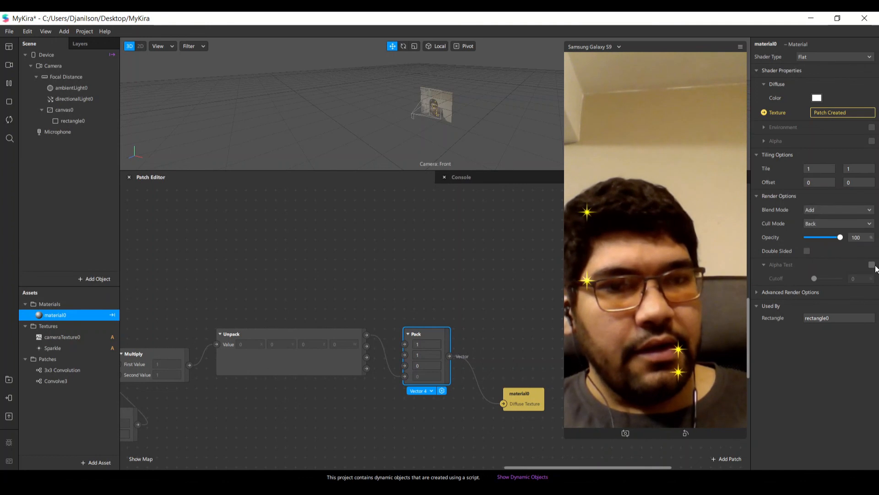
Try the Subtract, Multiply and Replace blend modes on material0
left_click(820, 210)
left_click(832, 240)
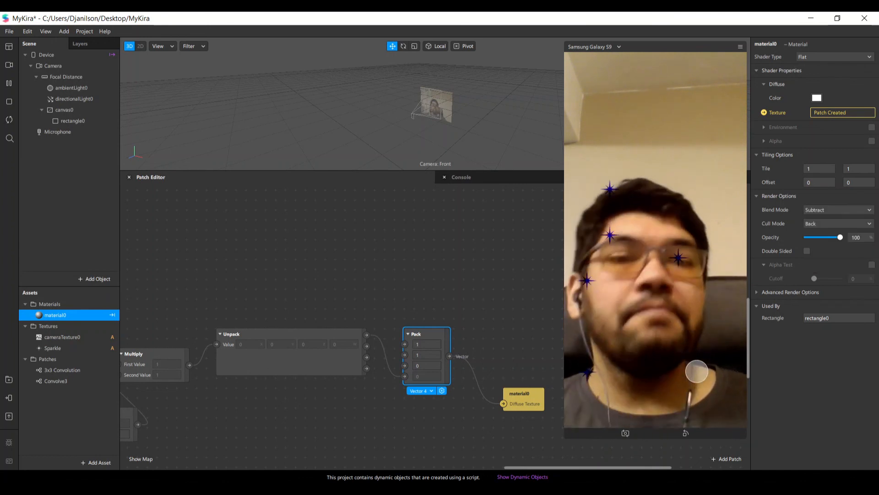
left_click(817, 209)
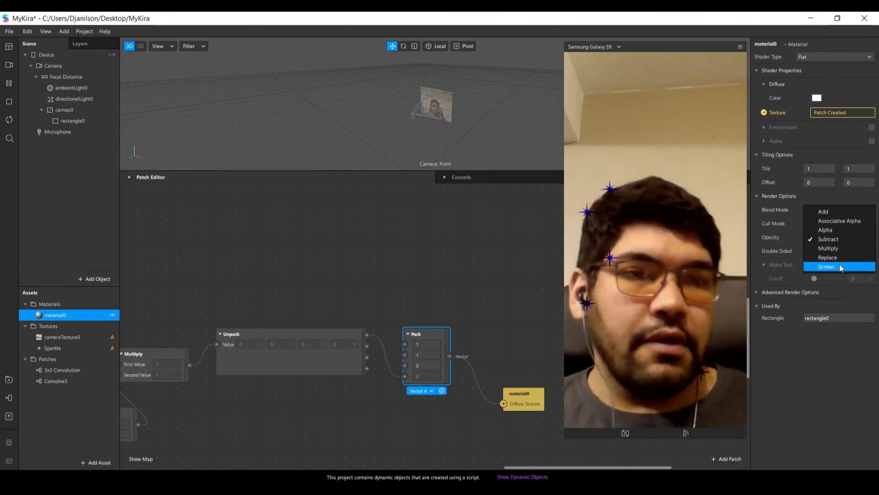
left_click(845, 269)
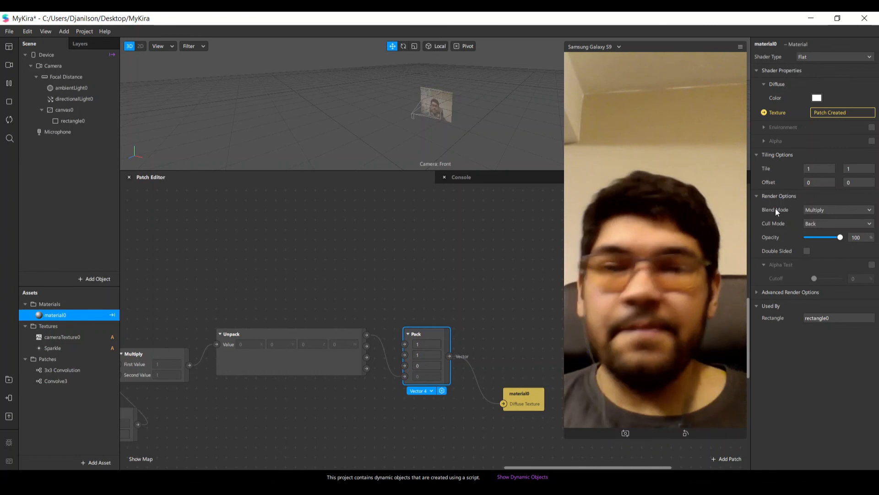
left_click(823, 209)
left_click(823, 262)
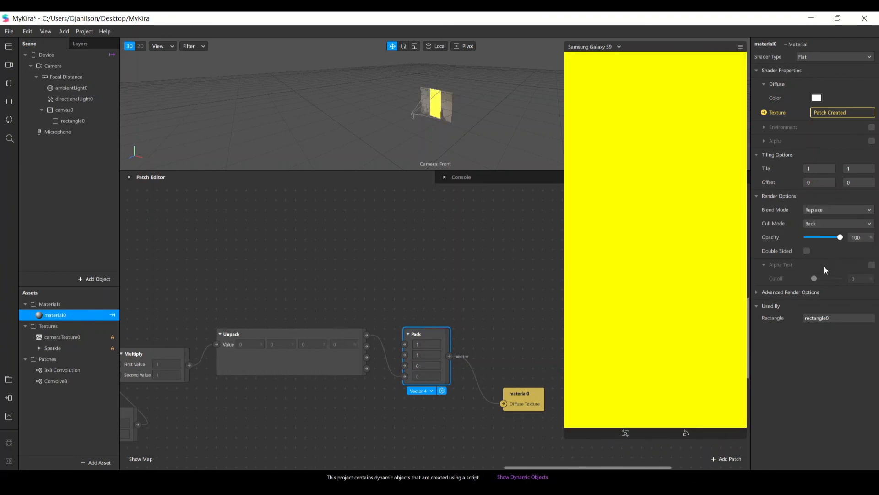
Set the Blend Mode of material0 to Screen
left_click(843, 210)
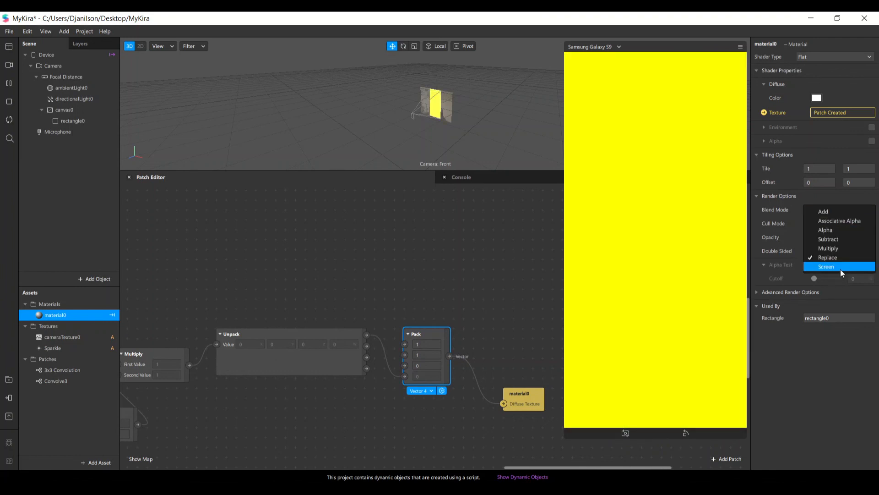
left_click(840, 268)
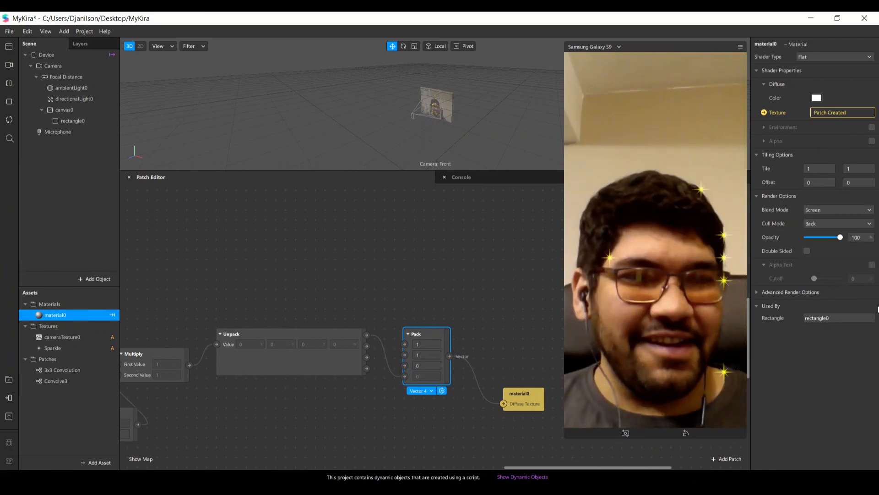
left_click(837, 209)
left_click(817, 195)
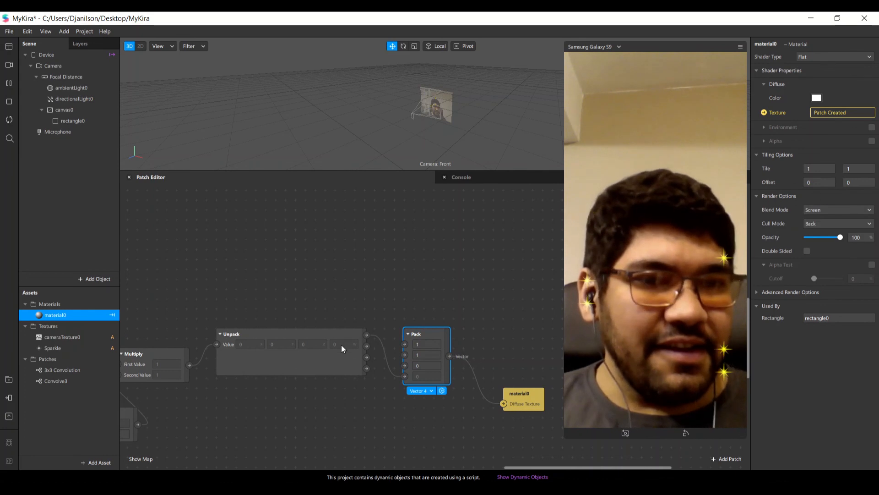
Shrink the Samsung Galaxy S9 preview in two stages to uncover more of the patch graph, reviewing the edge-detection patches
left_click(565, 438)
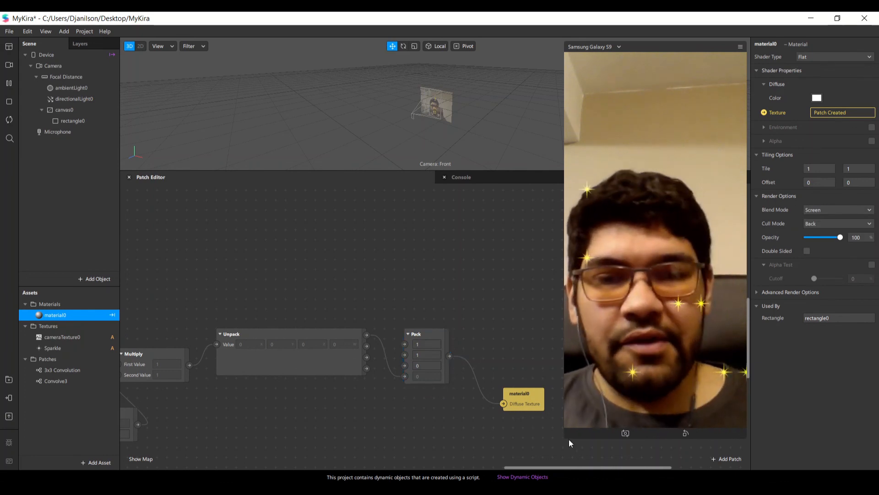
left_click_drag(563, 438, 393, 452)
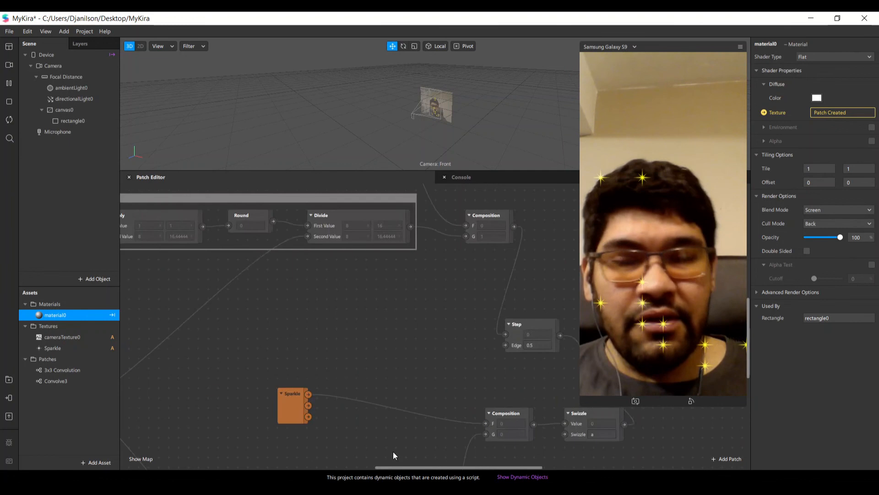
scroll(405, 401, "up", 5)
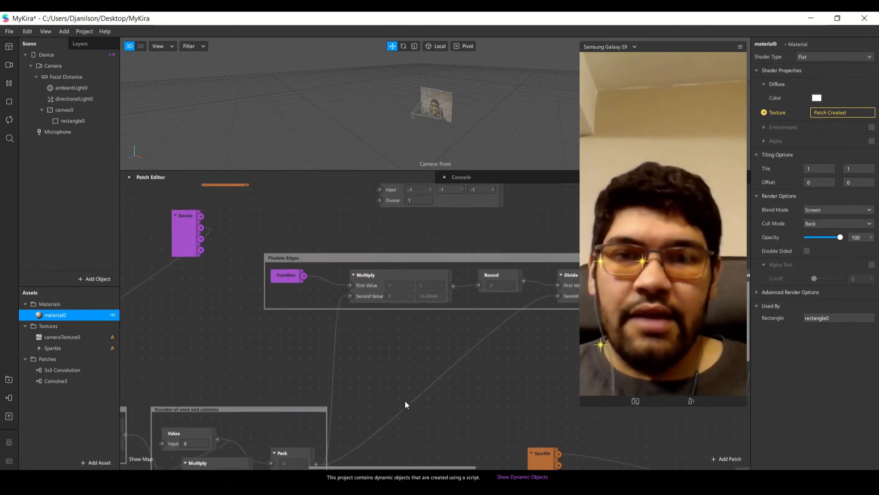
scroll(406, 401, "up", 4)
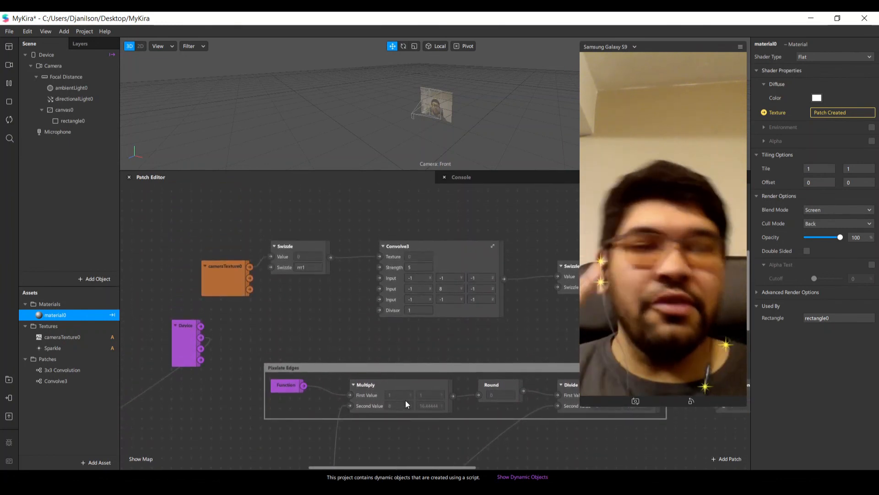
scroll(405, 402, "up", 5)
scroll(406, 400, "up", 2)
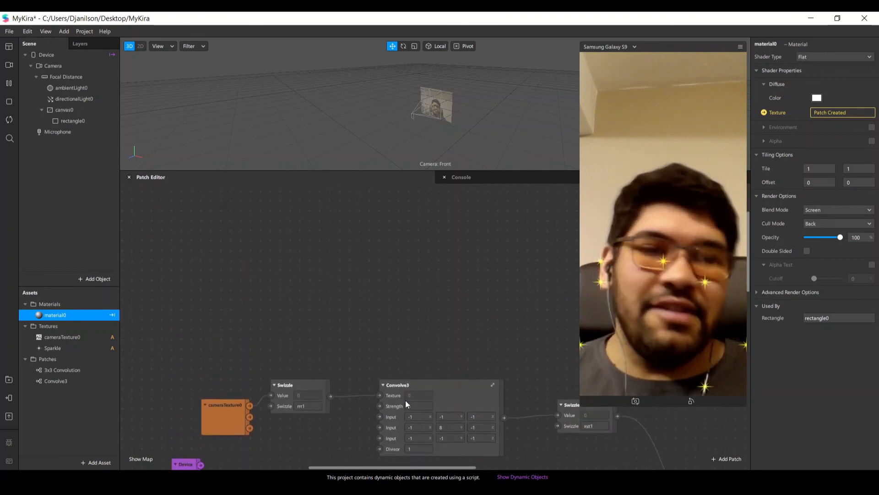
scroll(406, 400, "down", 4)
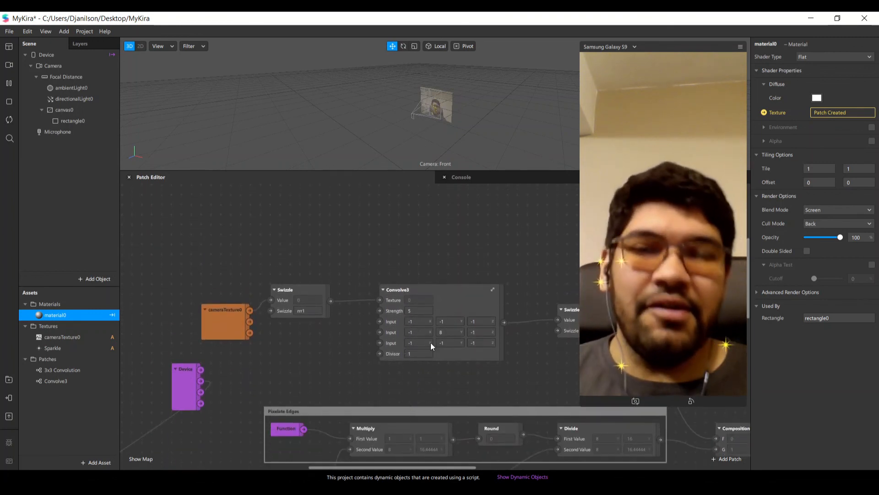
scroll(431, 347, "down", 4)
scroll(431, 343, "down", 1)
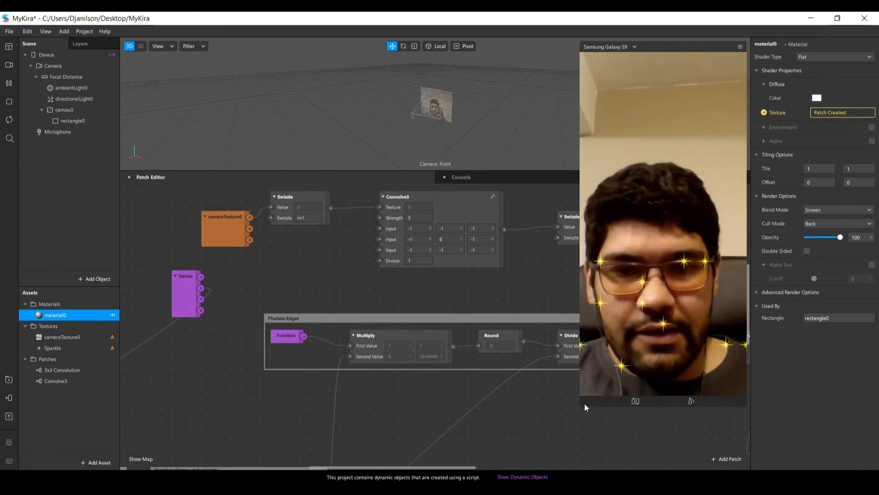
left_click_drag(581, 405, 626, 314)
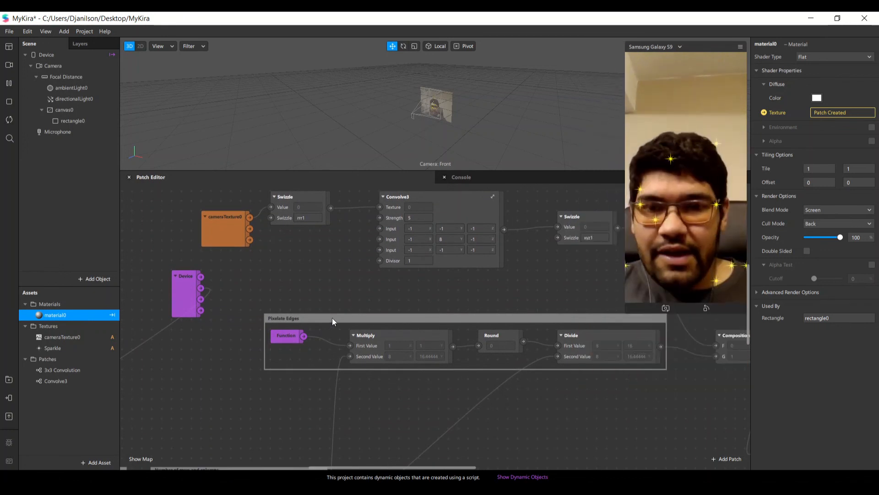
Shift the Pixelate Edges group slightly closer to the Device patch and clear the selection
left_click(298, 328)
scroll(421, 323, "down", 10)
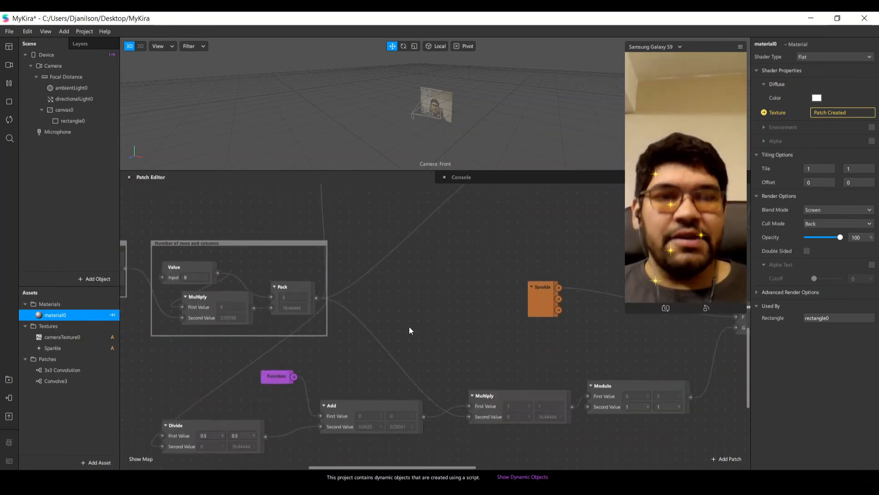
scroll(410, 327, "down", 3)
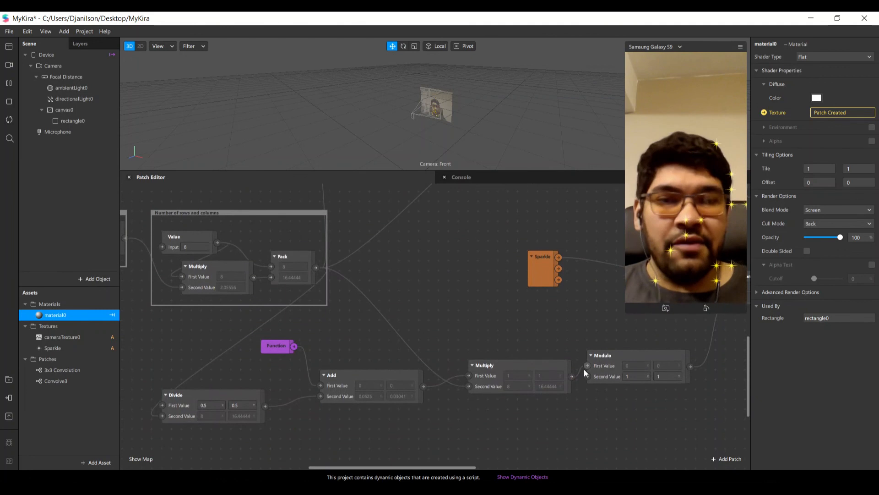
scroll(496, 358, "up", 11)
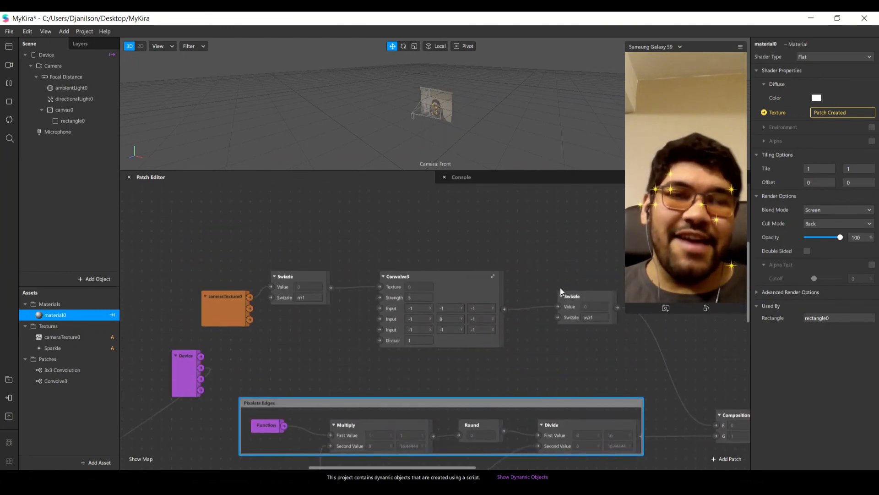
scroll(431, 365, "down", 1)
left_click(452, 435)
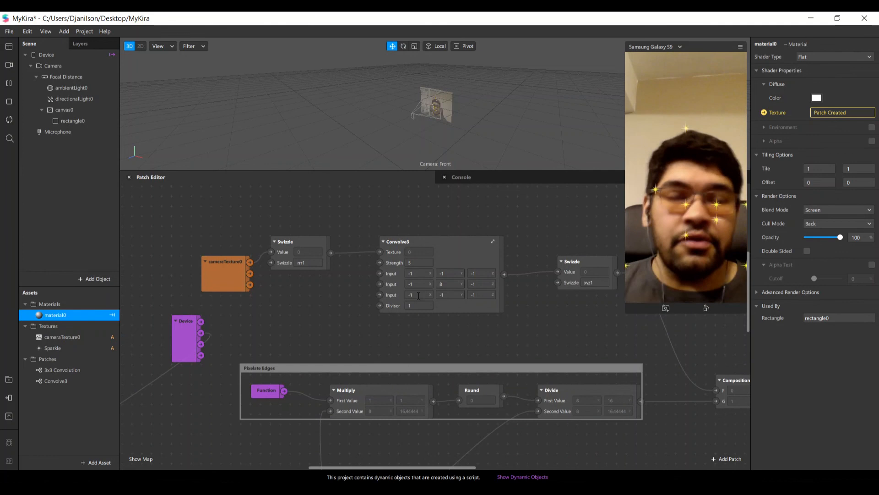
Examine the Number of rows and columns group and the Divide, Add, Multiply and Modulo chain that tiles the sparkle
scroll(418, 295, "down", 10)
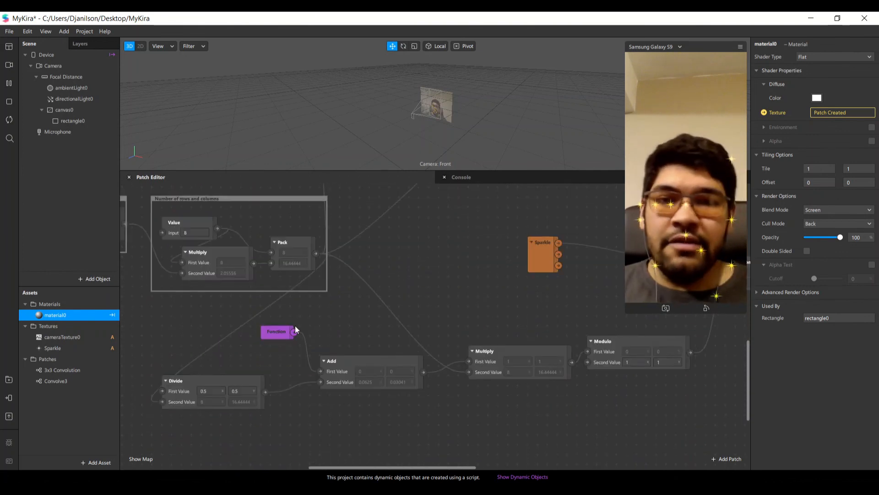
left_click_drag(373, 468, 361, 444)
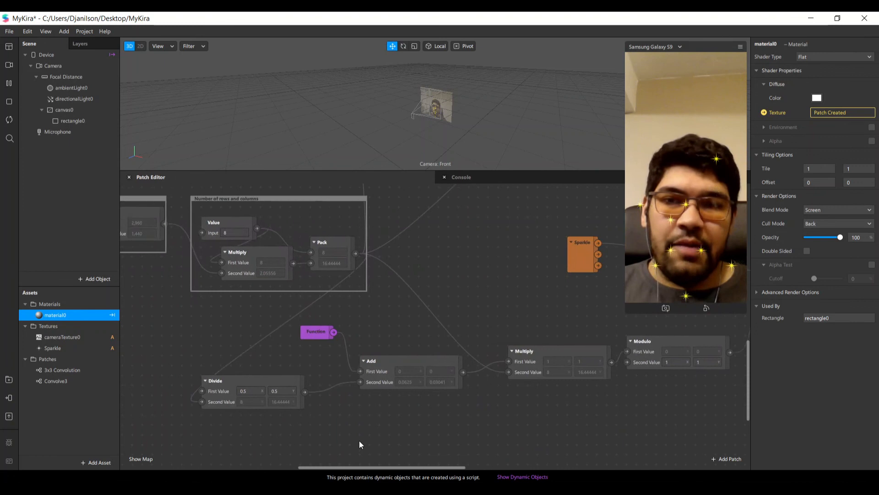
scroll(396, 309, "up", 2)
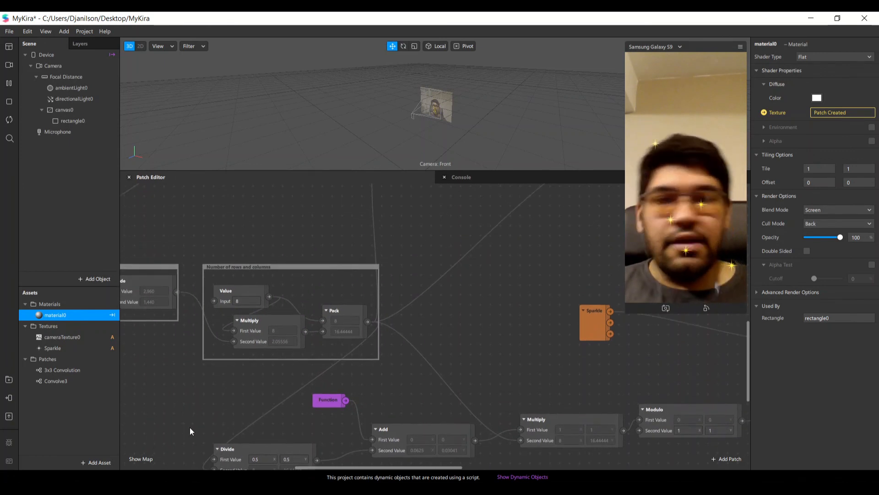
scroll(289, 413, "down", 1)
scroll(476, 304, "down", 1)
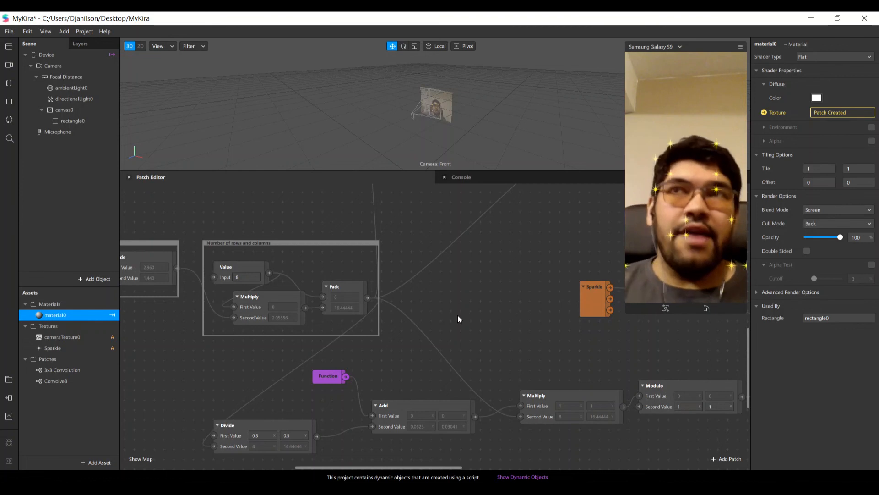
scroll(446, 366, "down", 1)
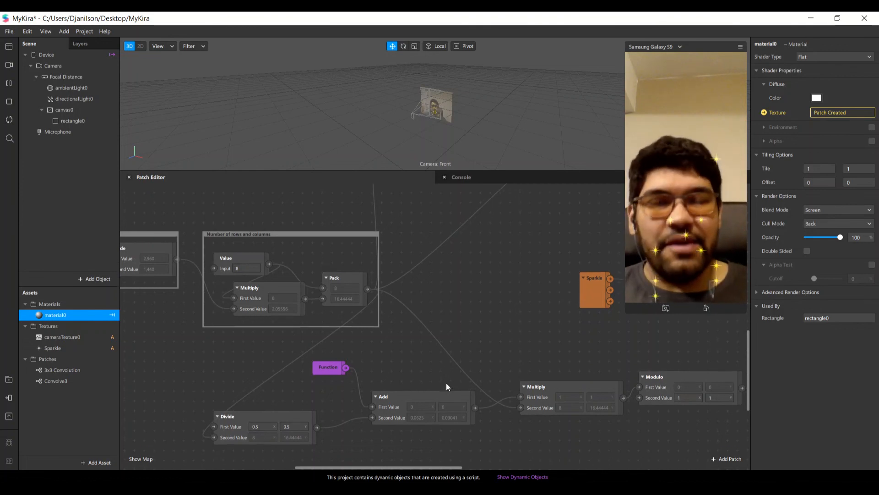
left_click_drag(438, 469, 434, 470)
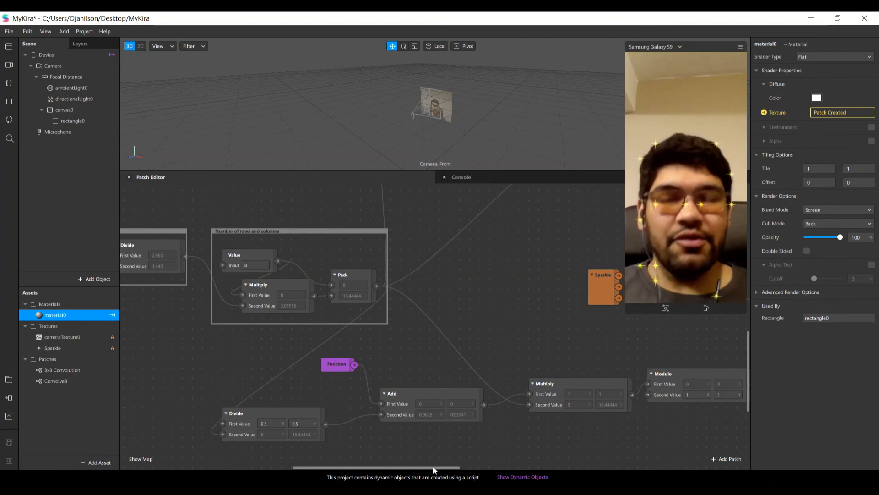
scroll(453, 386, "up", 10)
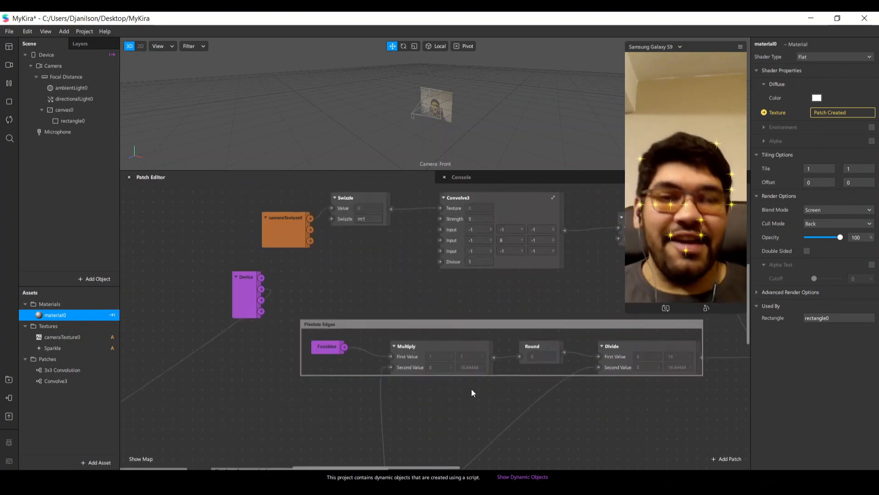
Select the Convolve3 patch and the Swizzle after it, and examine how they feed the Composition and Step patches
left_click_drag(440, 468, 511, 467)
left_click_drag(244, 207, 490, 347)
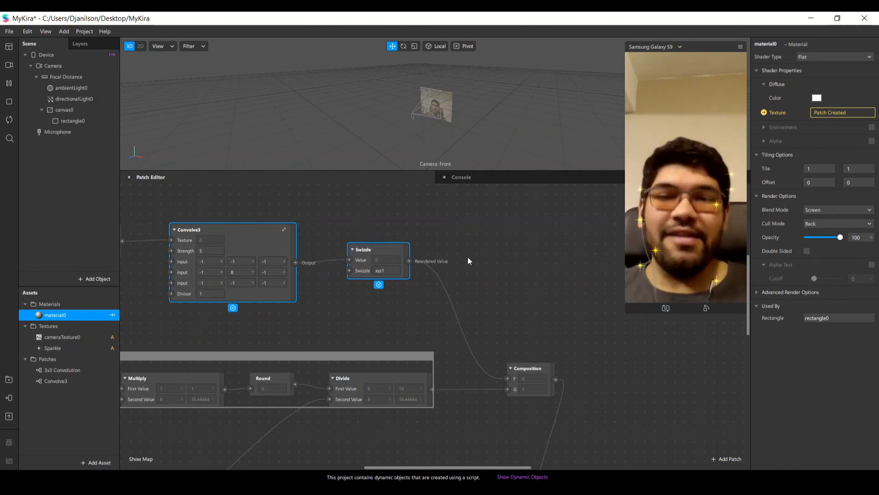
scroll(468, 259, "down", 3)
scroll(467, 261, "up", 2)
scroll(468, 263, "up", 2)
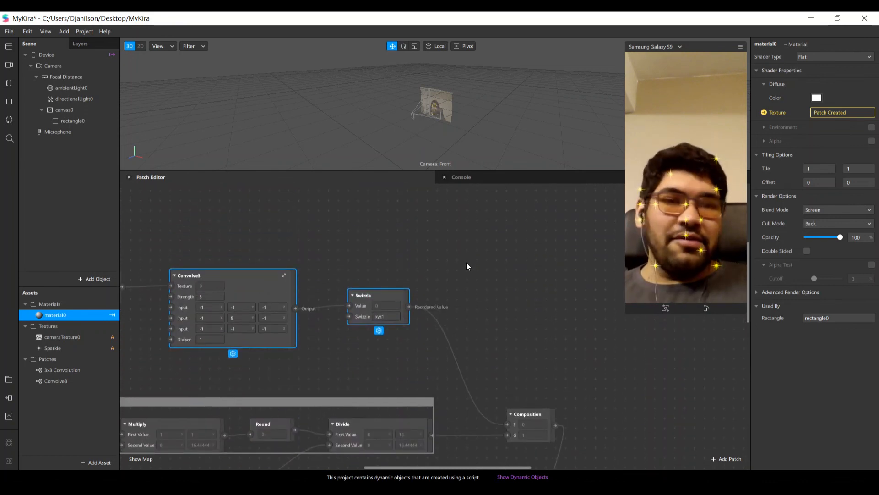
scroll(466, 266, "down", 2)
scroll(464, 268, "down", 1)
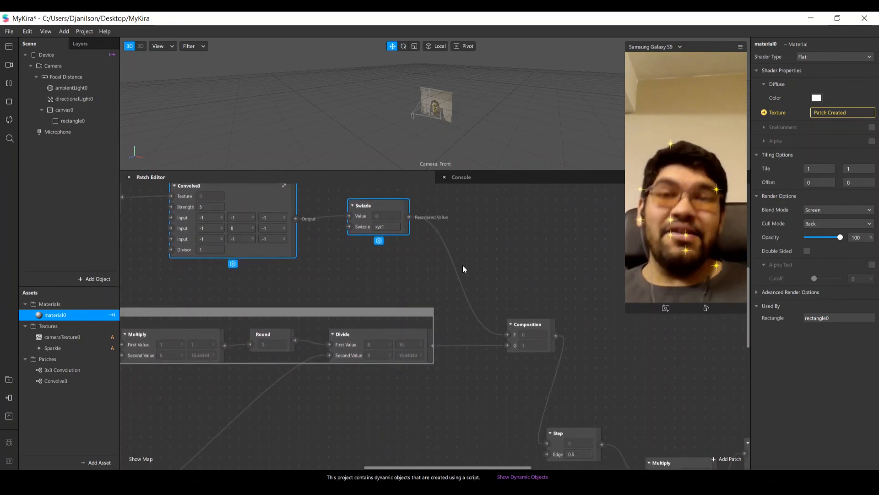